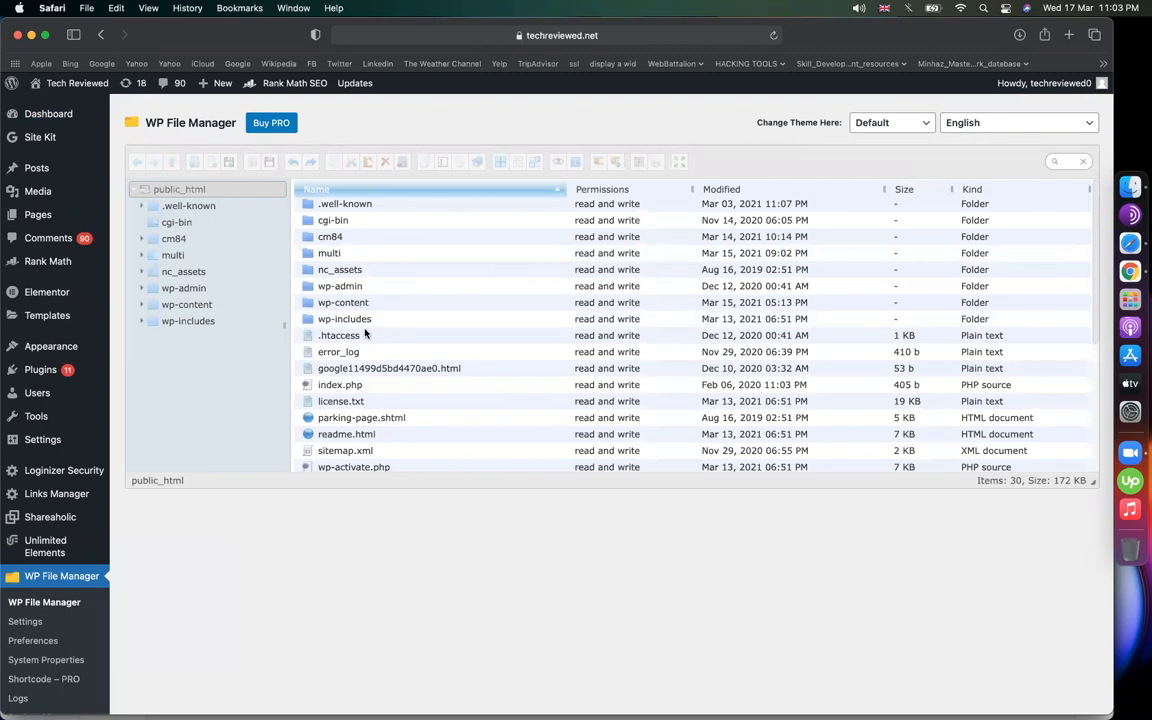
Open wp-config.php from the public_html listing in WP File Manager's Code Editor
left_click(350, 303)
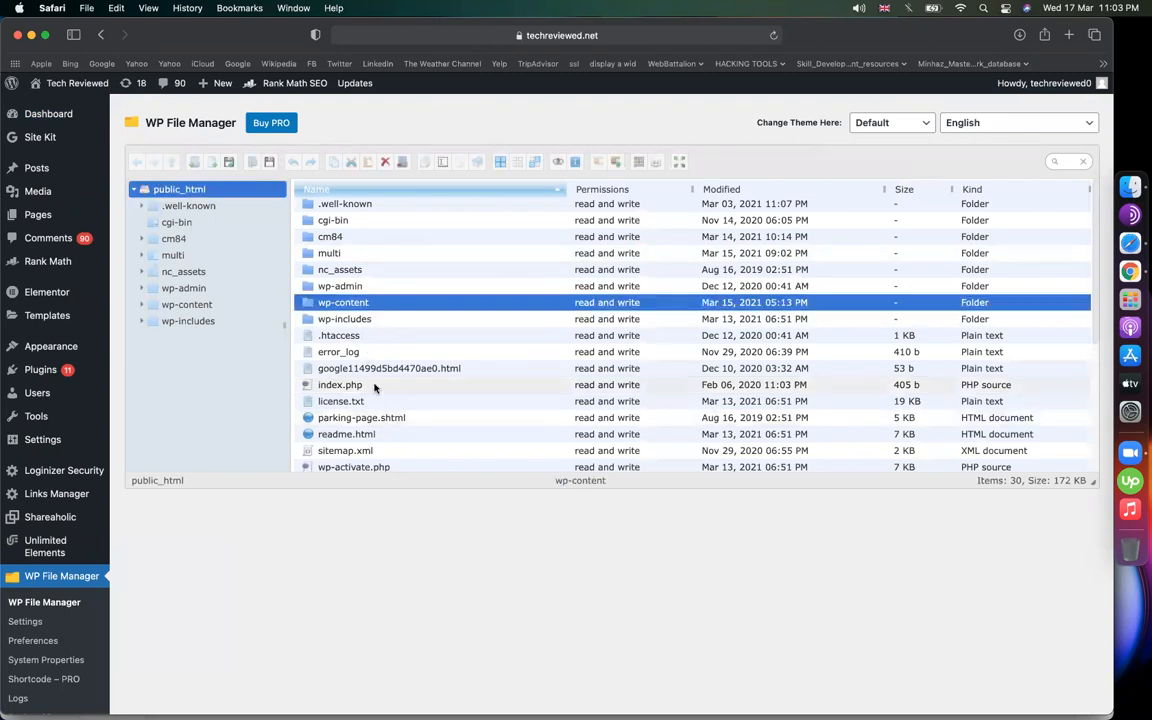
scroll(375, 388, "down", 3)
left_click(355, 362)
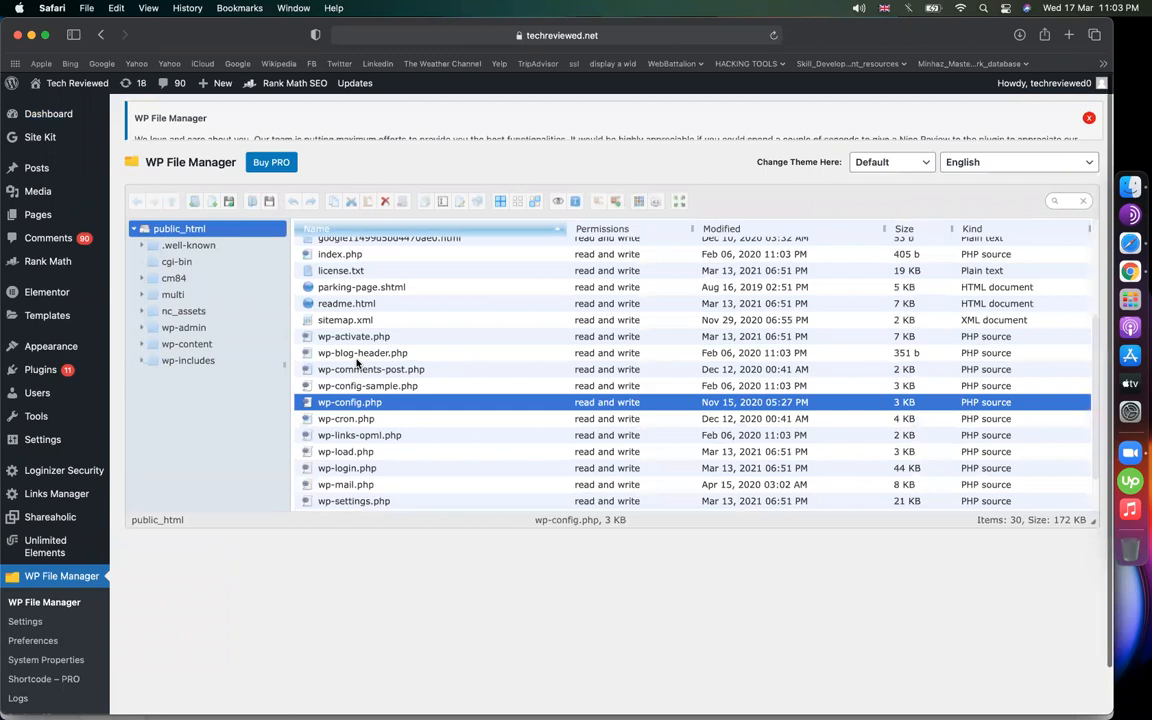
right_click(357, 364)
left_click(326, 470)
right_click(326, 470)
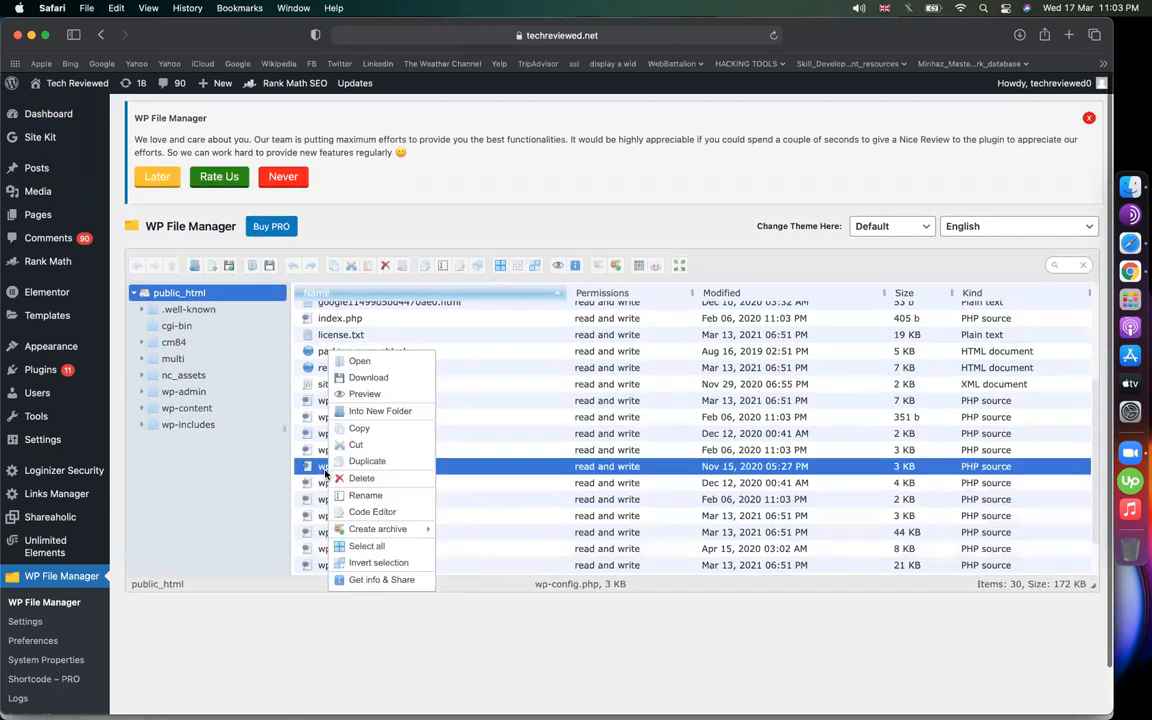
left_click(369, 515)
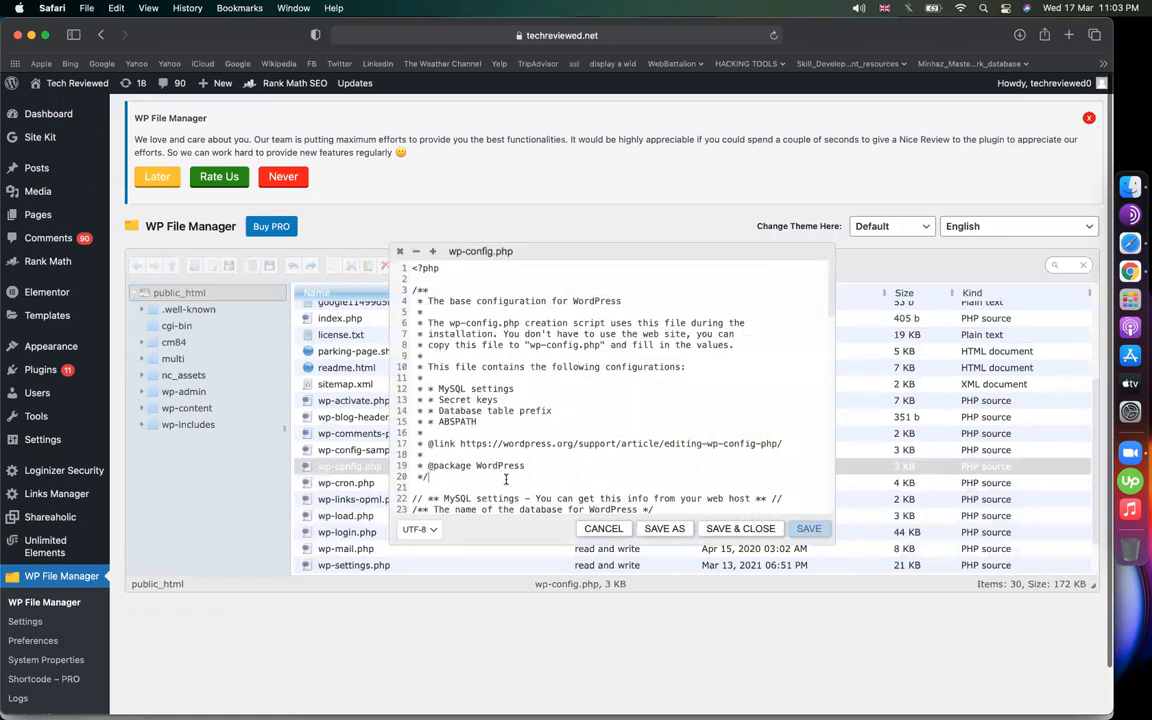
Copy the eleven config code lines B9:B19 from the notes spreadsheet's wp config.php sheet
scroll(456, 430, "down", 10)
scroll(450, 410, "up", 3)
scroll(440, 375, "down", 3)
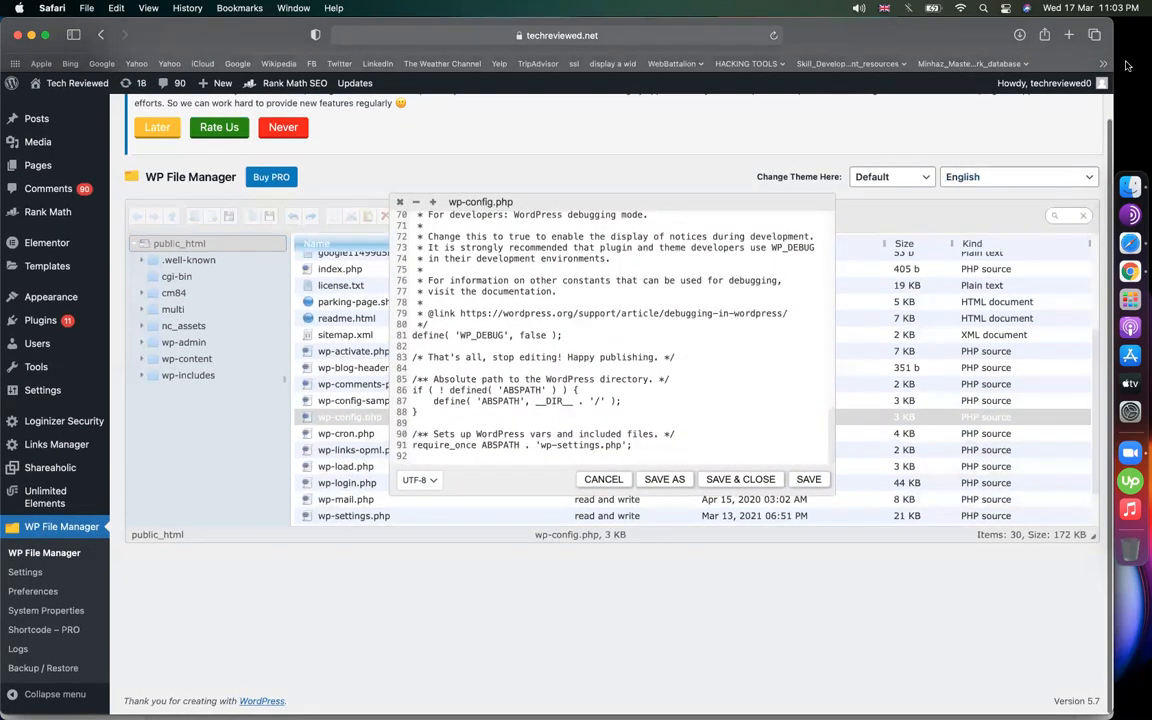
left_click(1070, 36)
type("00")
key("Return")
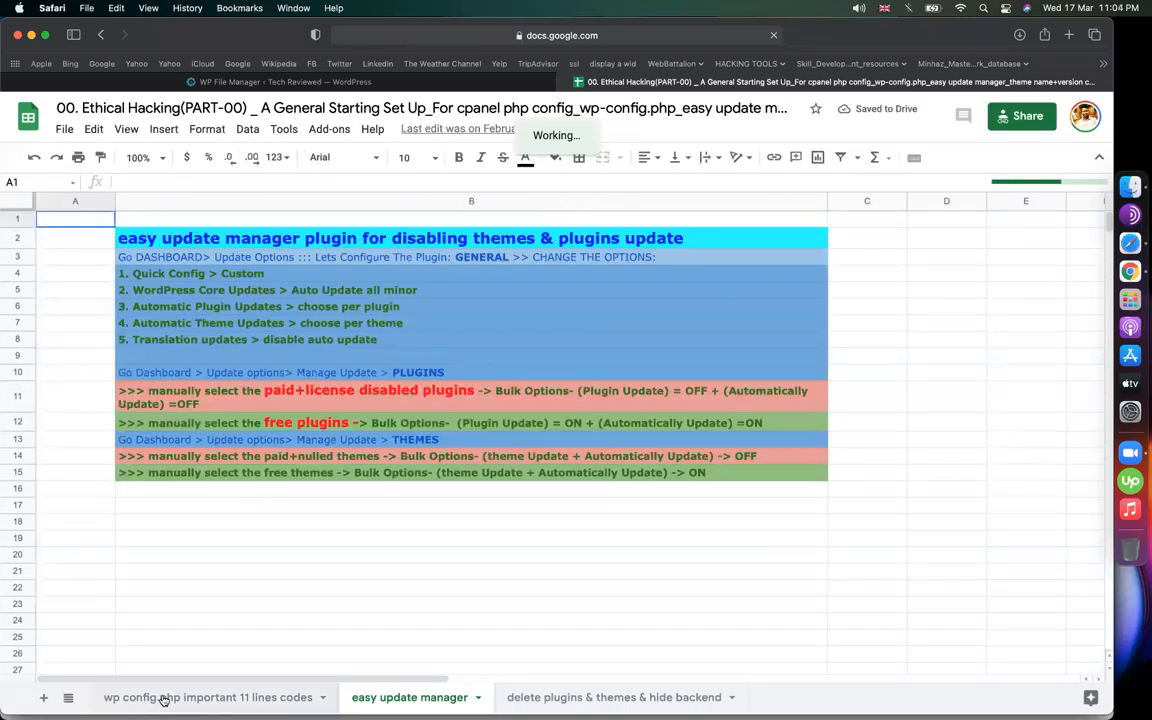
left_click(207, 697)
left_click_drag(270, 386, 273, 544)
key("super+c")
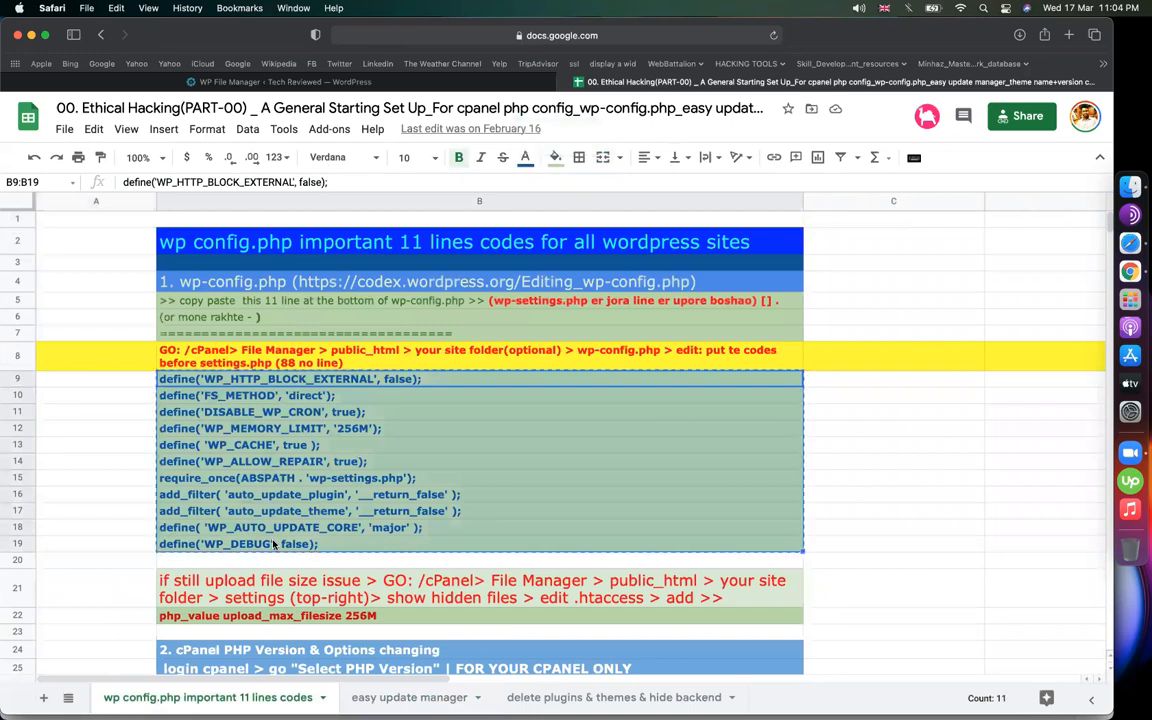
Paste the eleven lines onto empty line 89 of wp-config.php and save the file
left_click(385, 84)
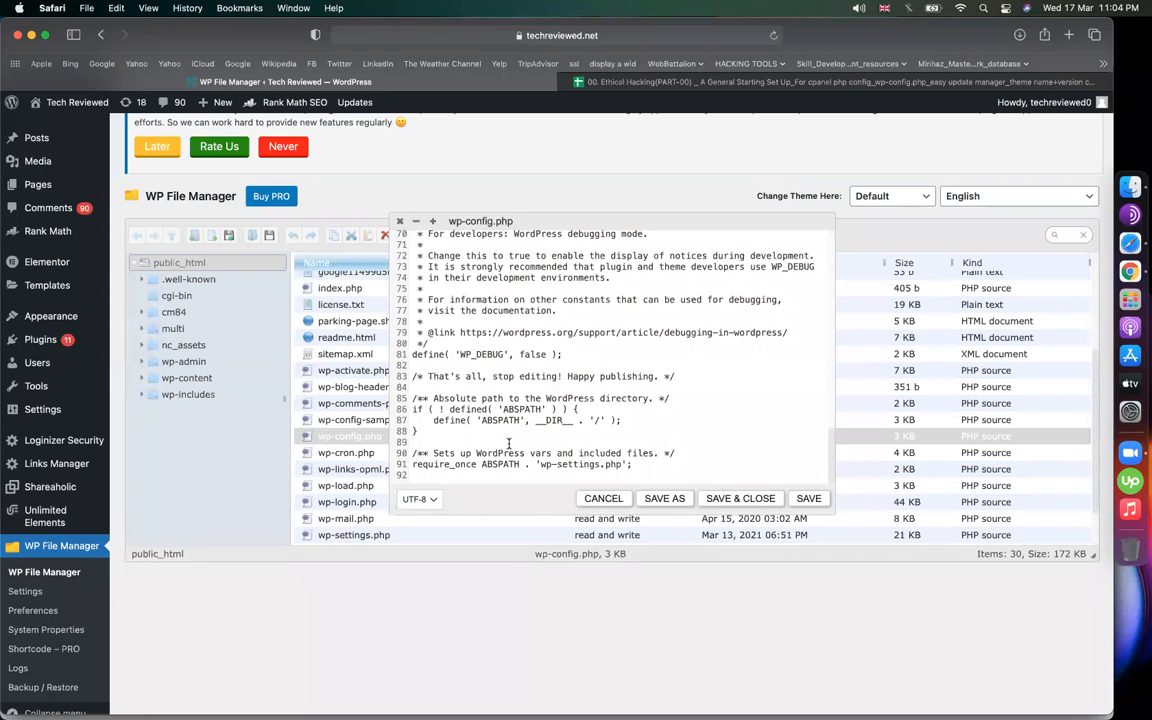
scroll(509, 443, "down", 2)
left_click_drag(634, 446, 509, 447)
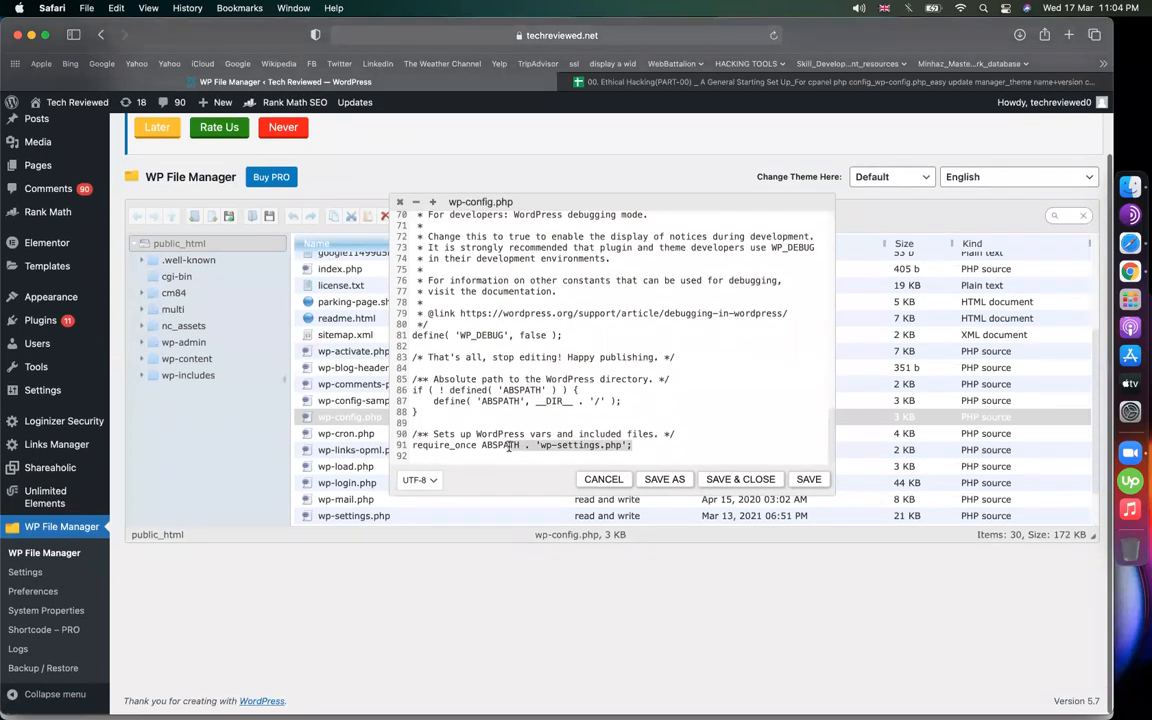
left_click_drag(415, 434, 673, 434)
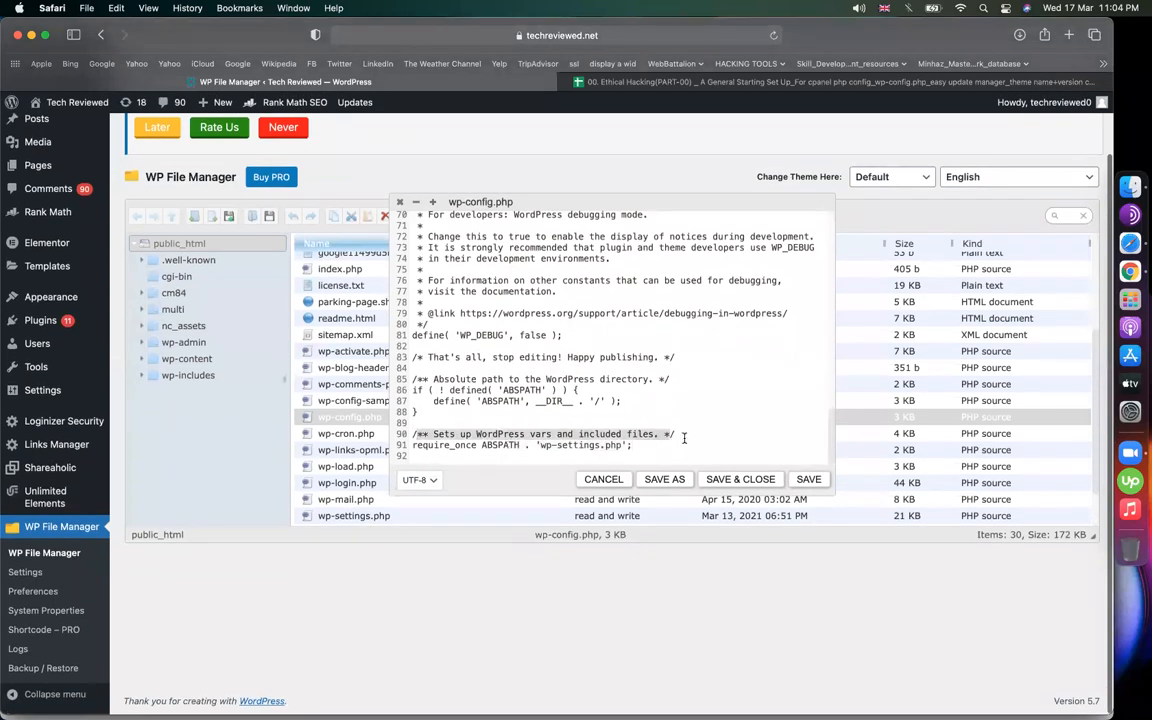
left_click(447, 423)
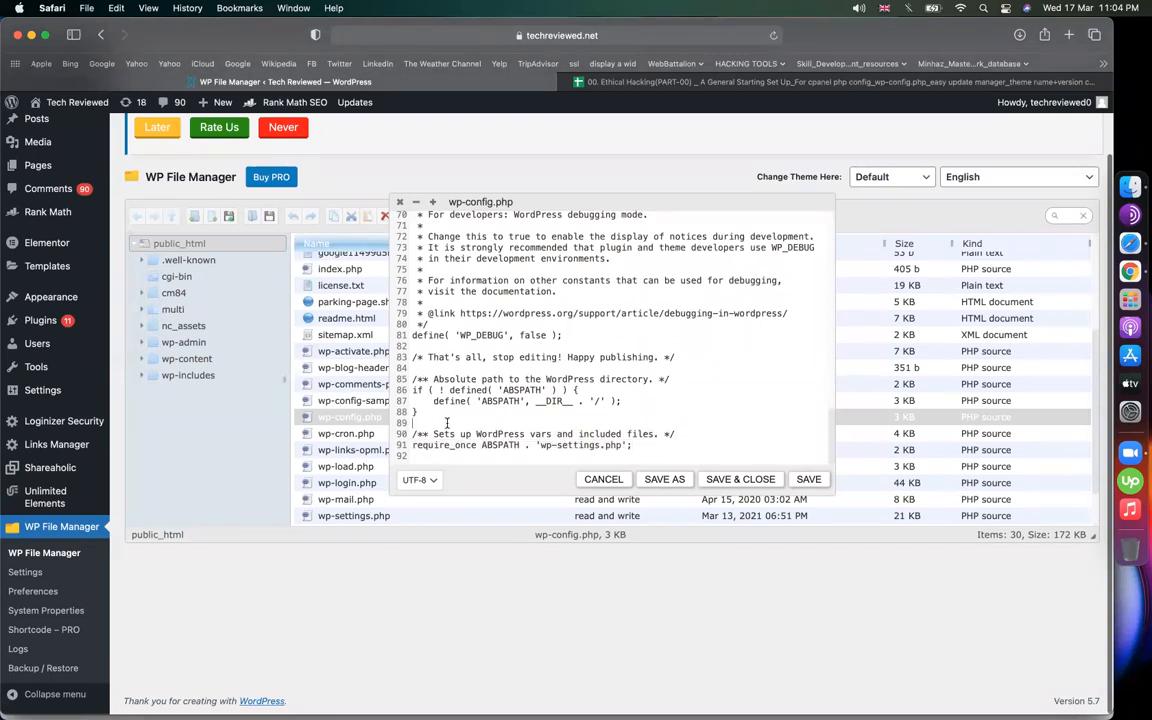
key("super+v")
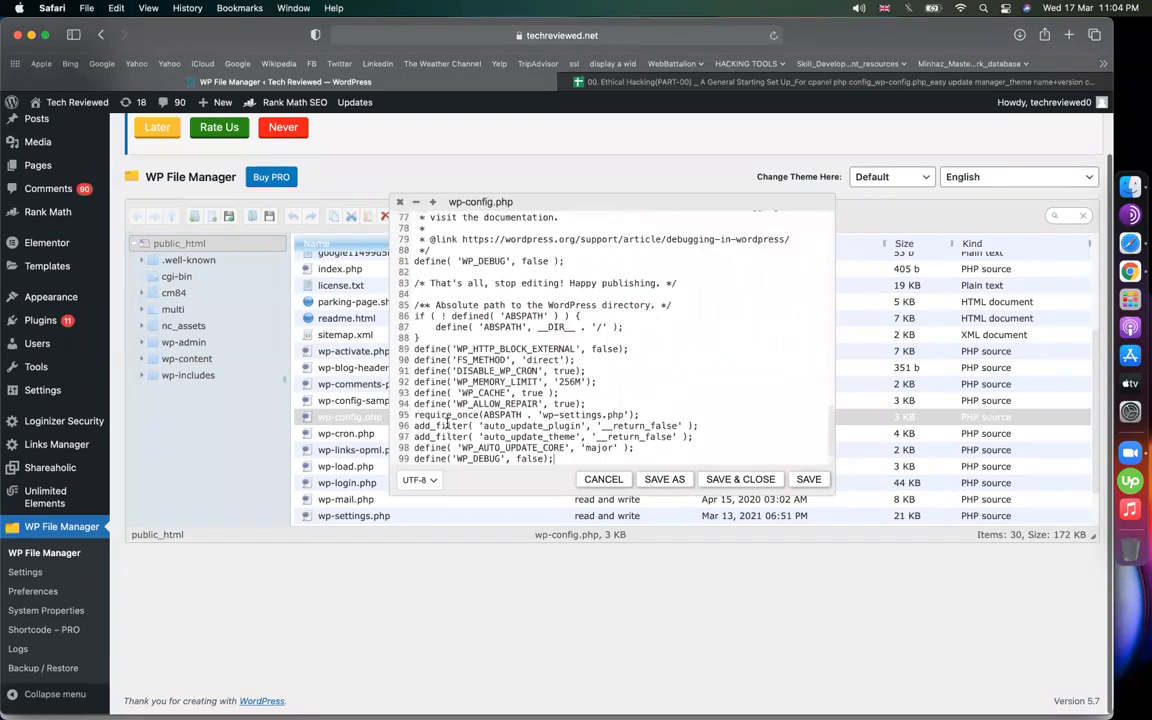
left_click(740, 481)
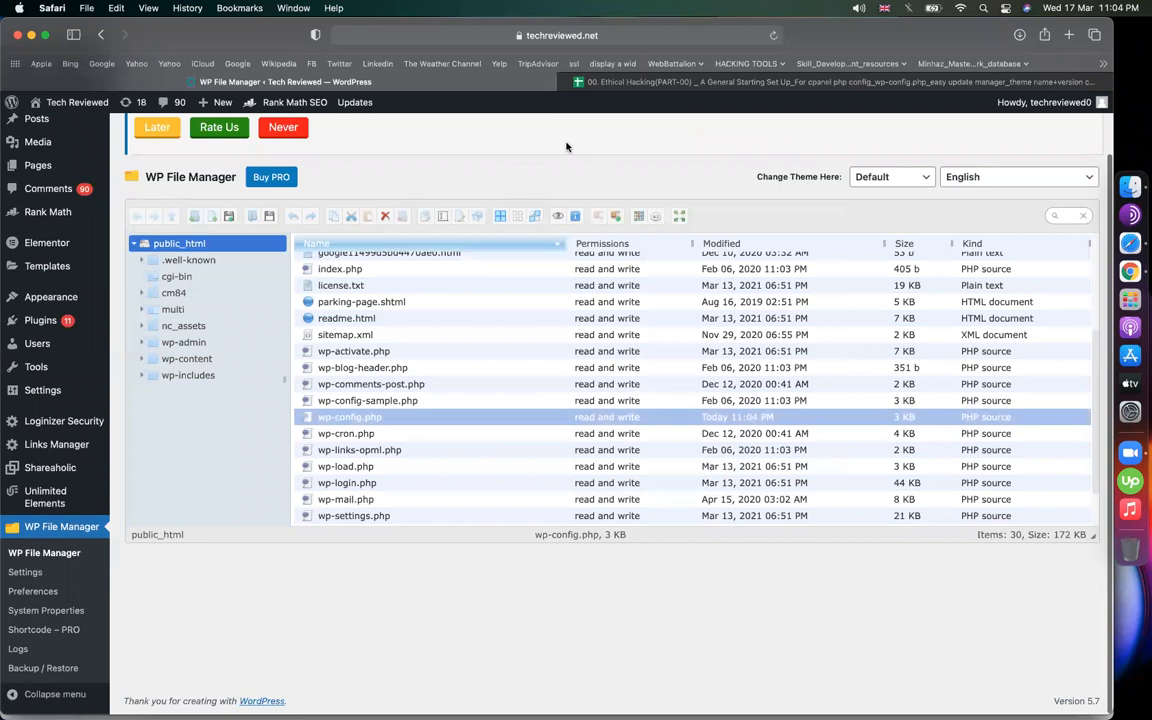
Review the notes spreadsheet and bring up its easy update manager sheet
left_click(760, 82)
left_click(870, 447)
scroll(460, 582, "down", 5)
scroll(448, 583, "up", 2)
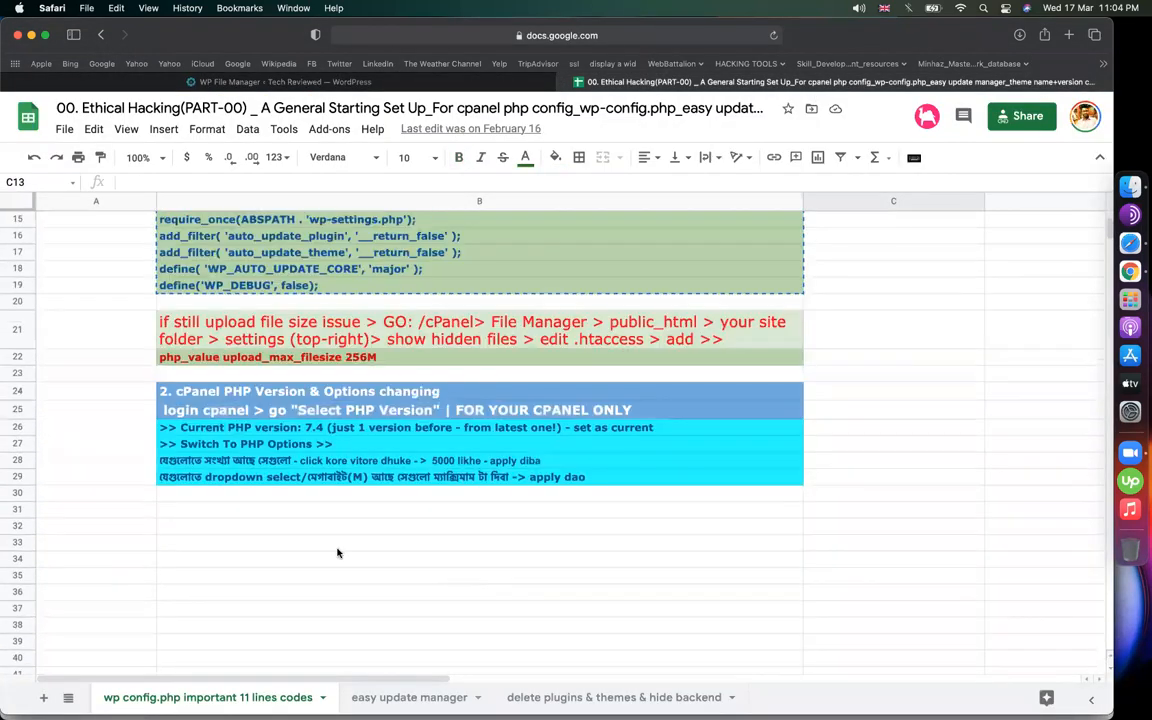
left_click(324, 432)
left_click(362, 542)
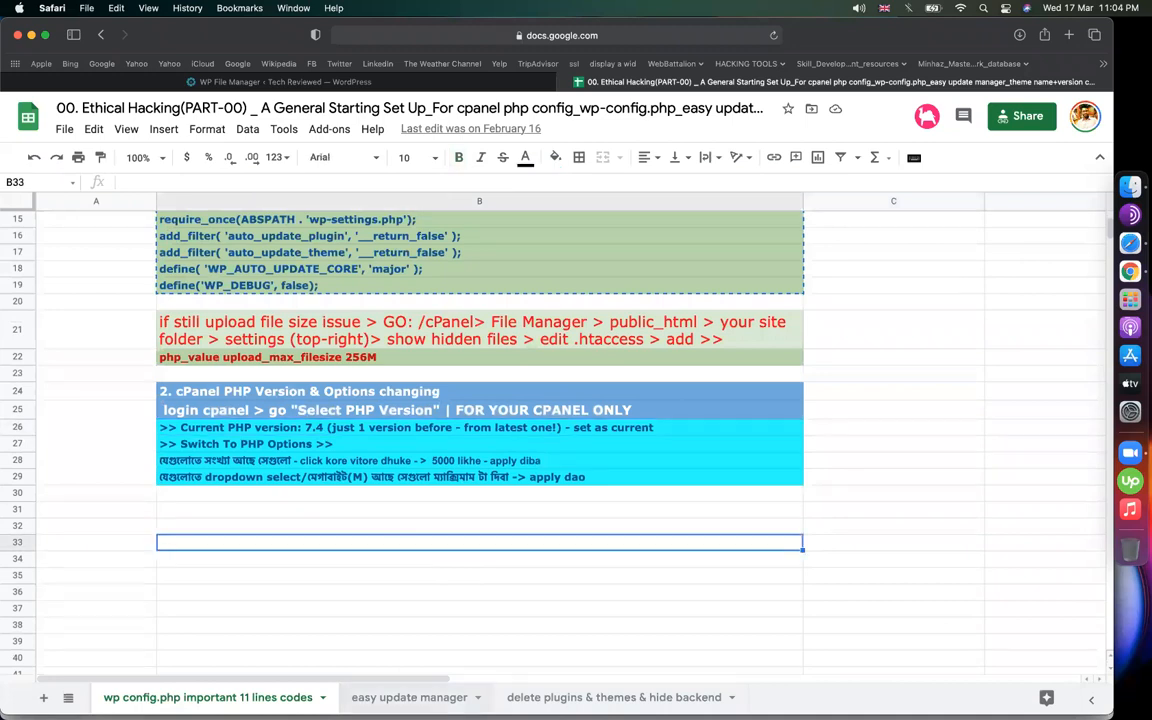
left_click(409, 697)
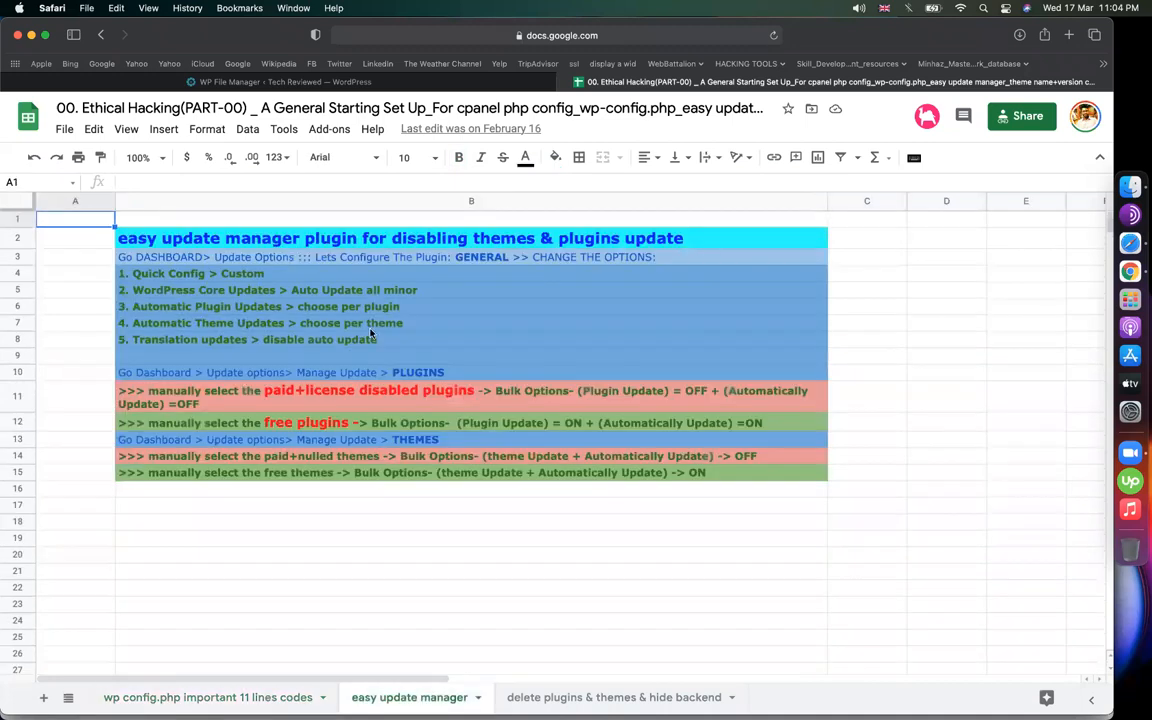
Open the Easy Updates Manager update options page in WordPress
left_click(288, 81)
scroll(430, 240, "up", 2)
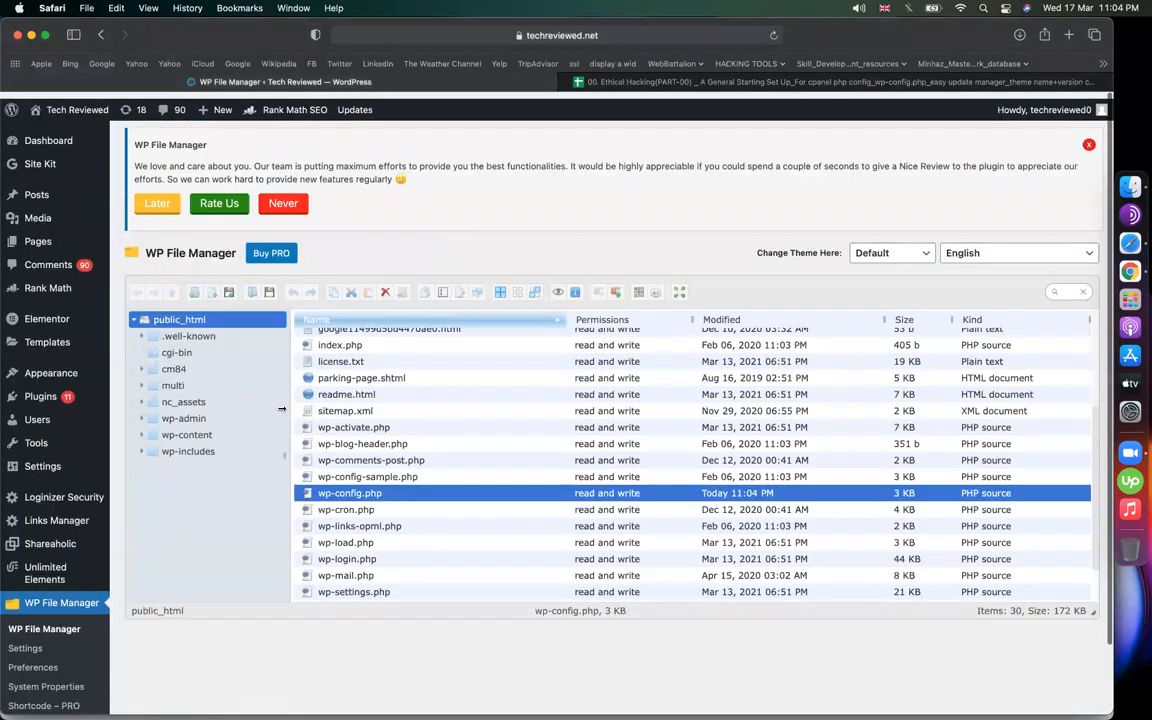
left_click(907, 128)
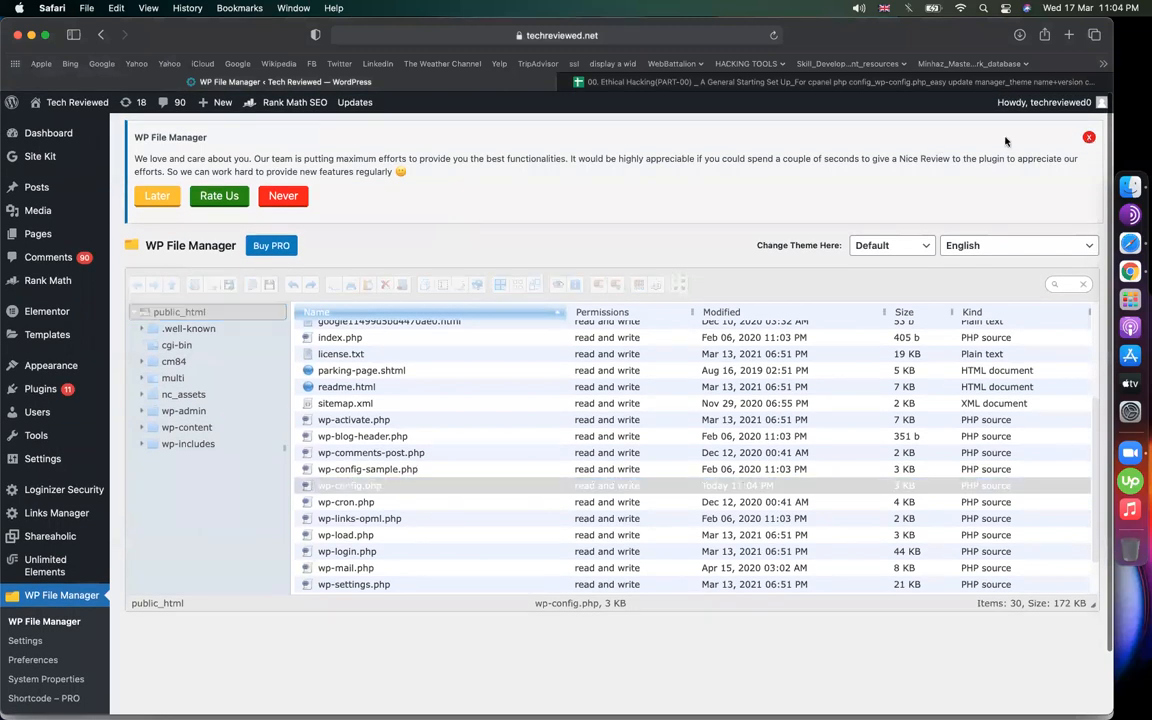
scroll(210, 170, "down", 3)
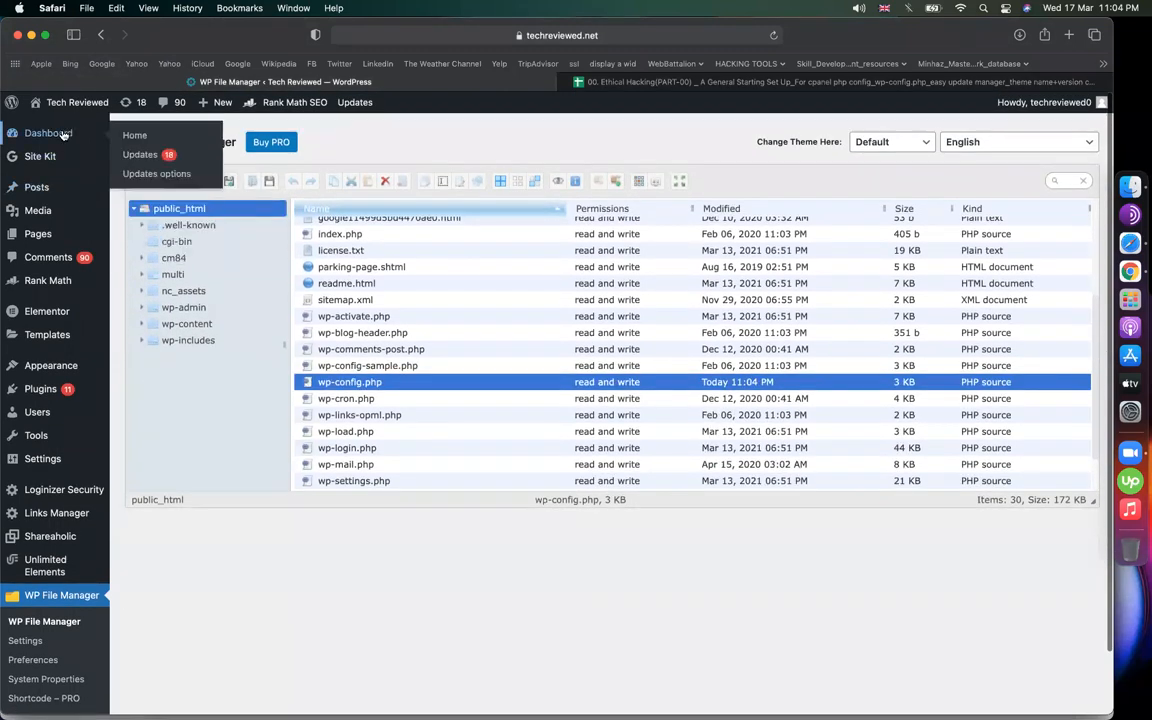
left_click(347, 569)
key("XF86AudioRaiseVolume")
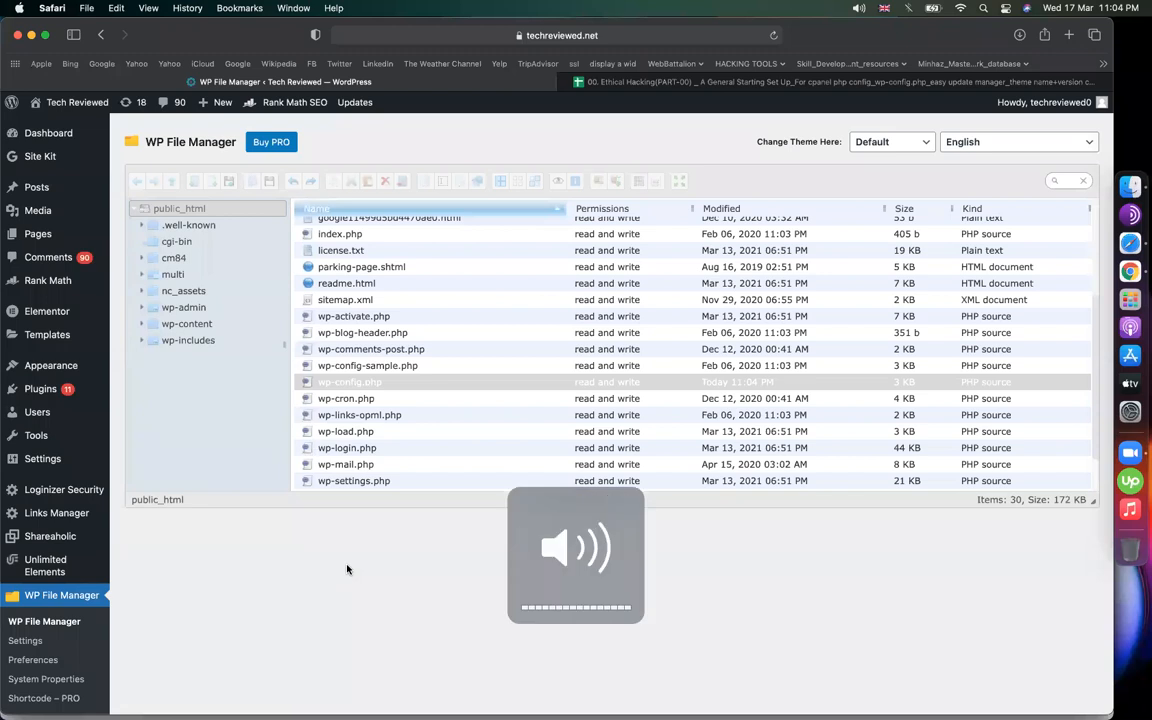
left_click(221, 313)
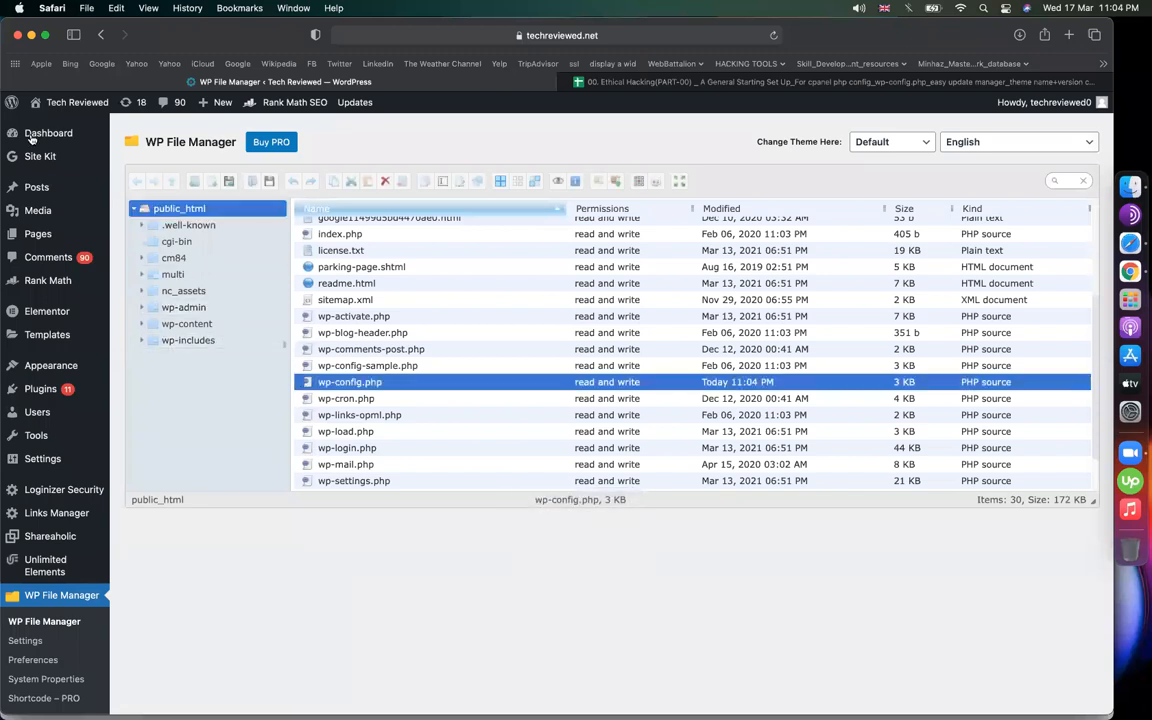
left_click(156, 173)
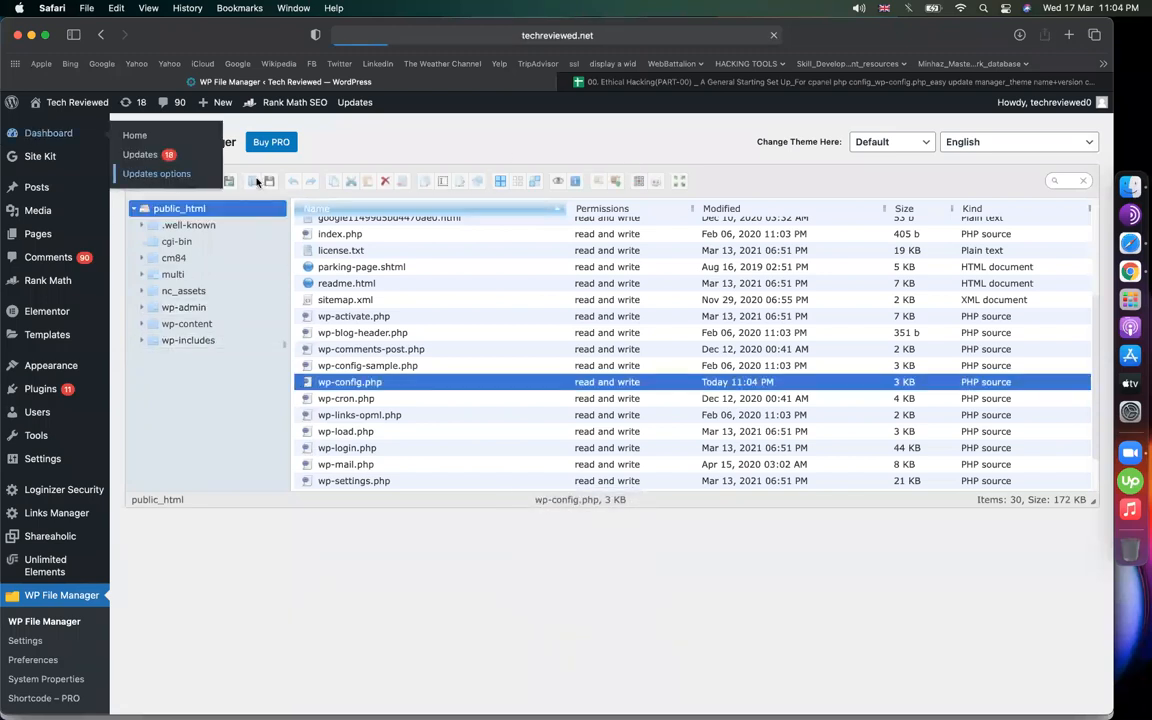
Check the Quick Config and WordPress core updates steps in B4 and B5 of the notes
left_click(680, 81)
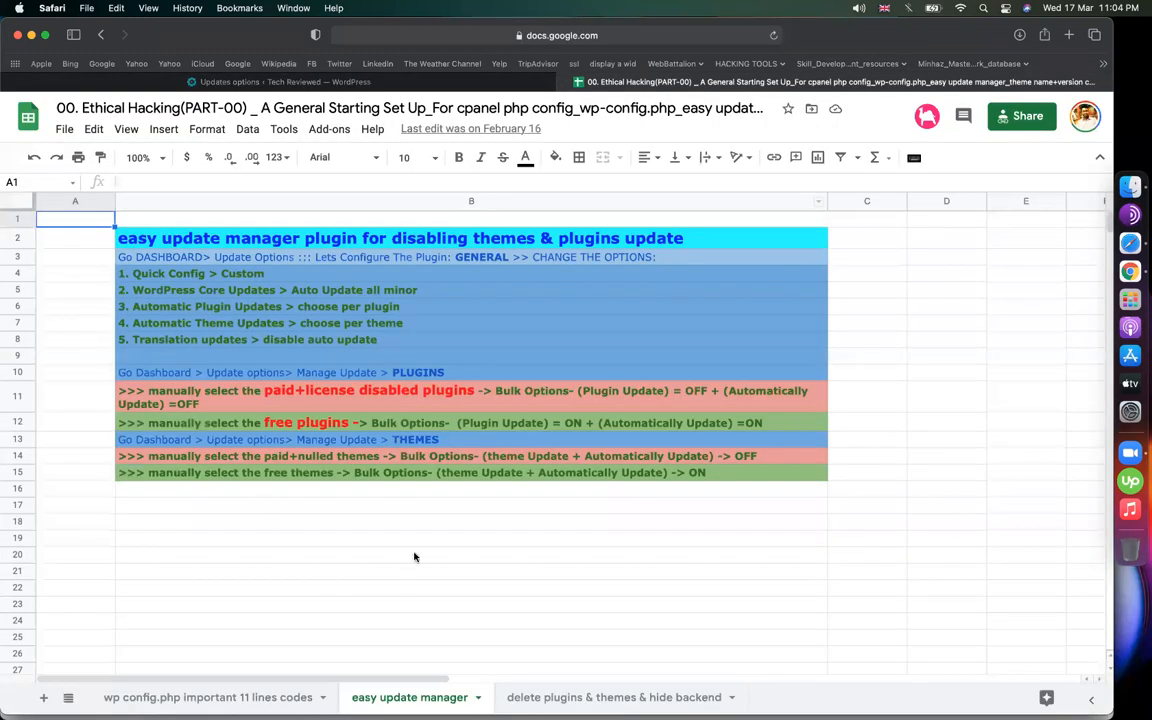
left_click(186, 278)
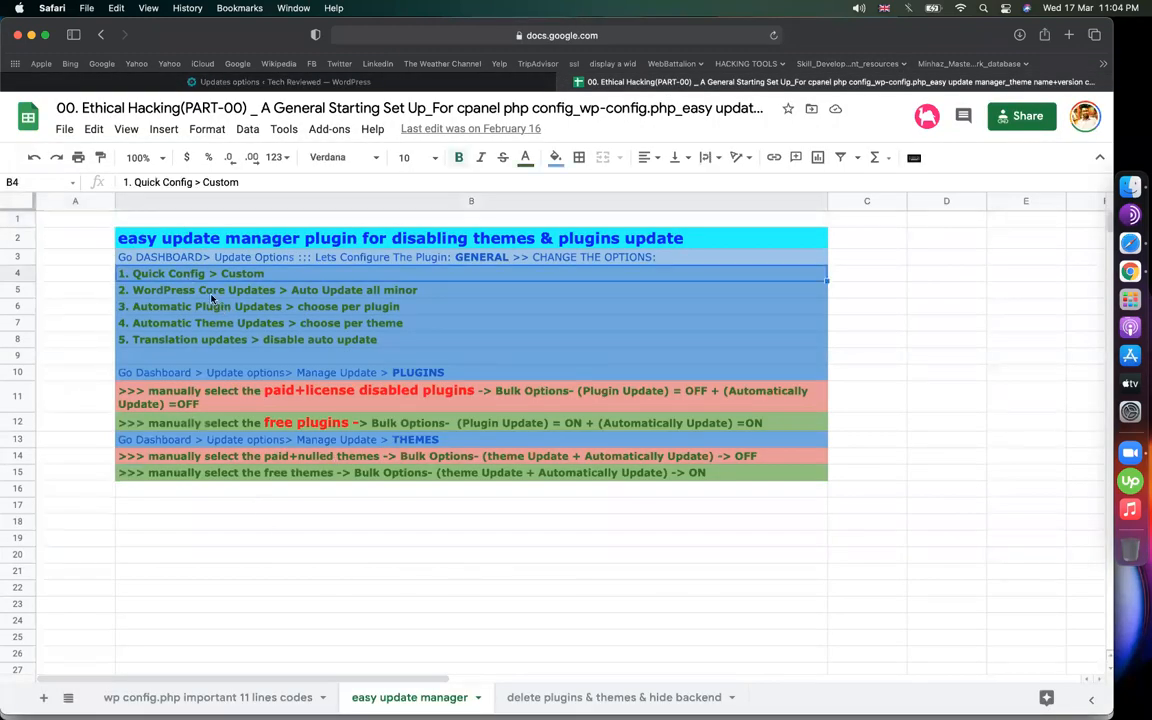
left_click(213, 292)
Apply the Custom quick configuration and set core updates to auto-update all minor versions
left_click(281, 81)
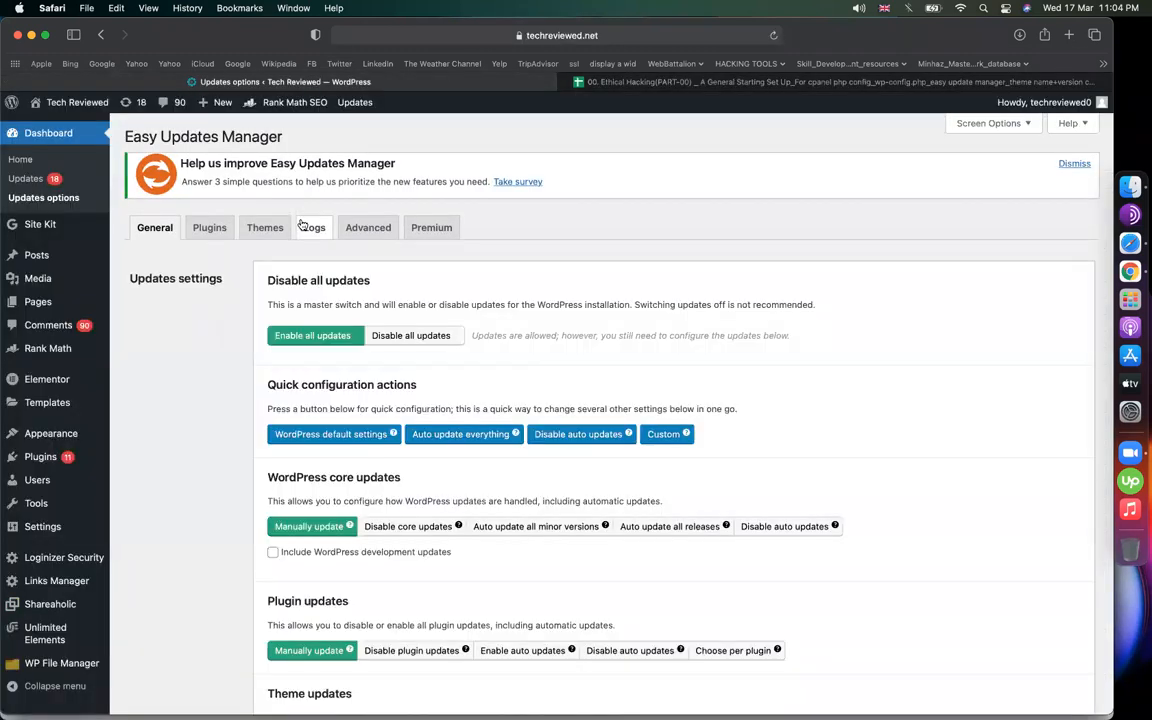
scroll(450, 283, "down", 2)
left_click(663, 346)
key("ctrl+Tab")
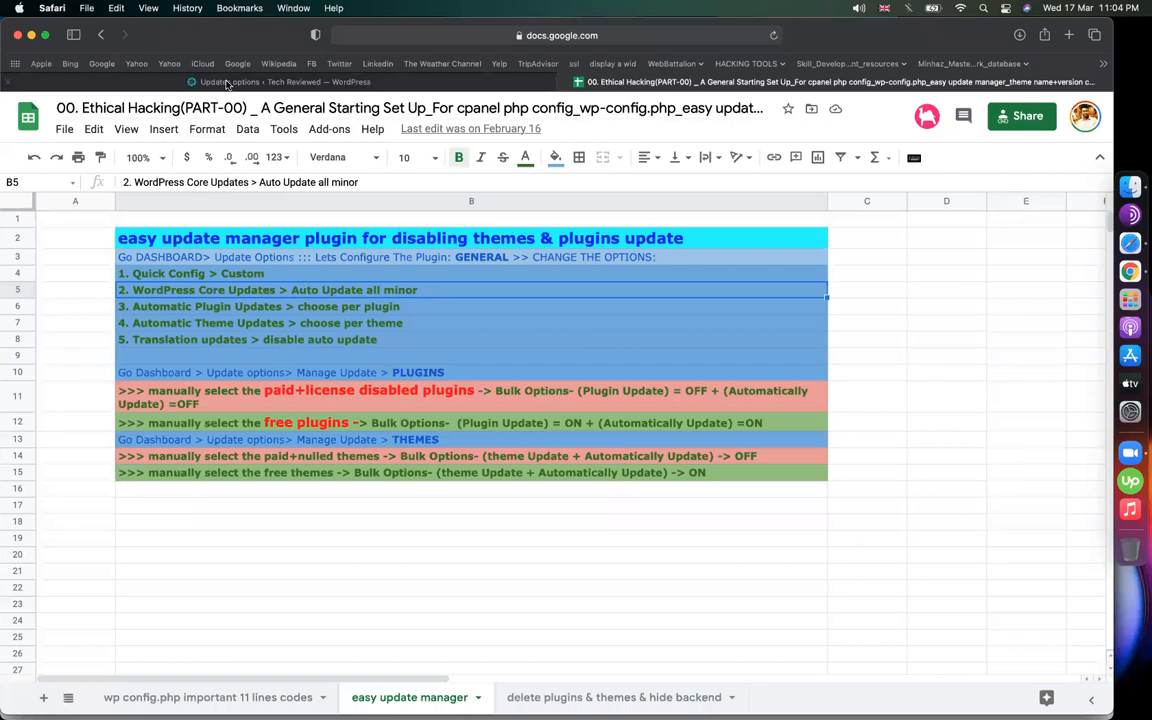
left_click(175, 81)
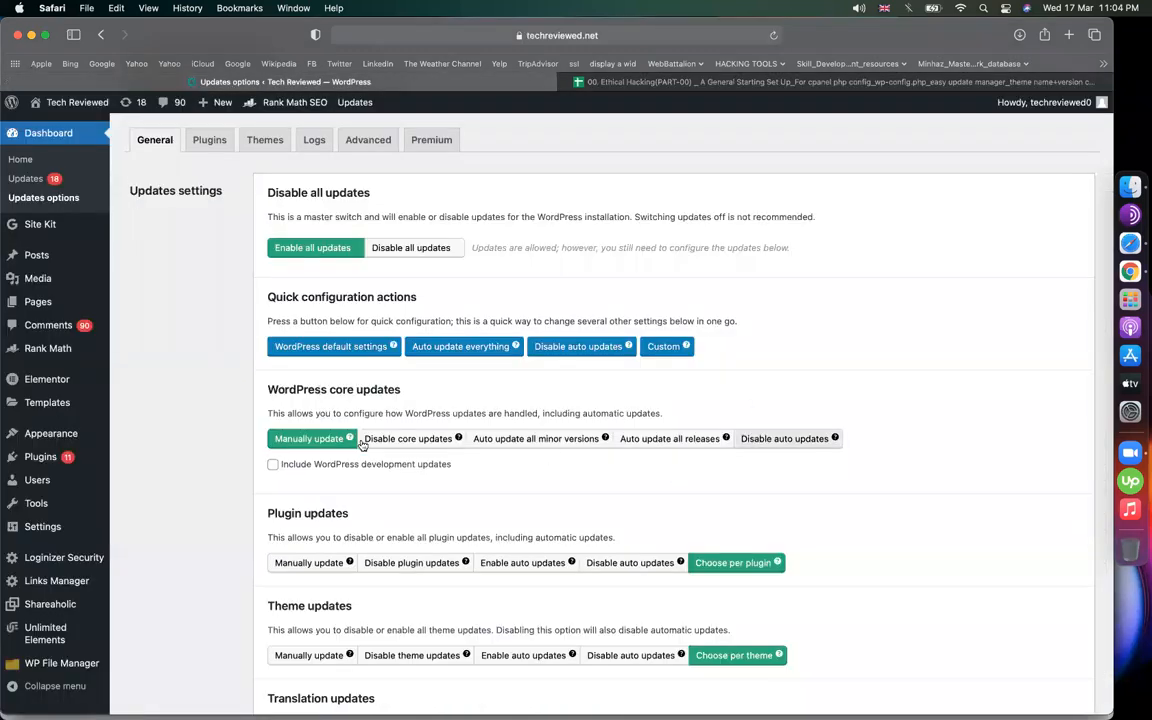
left_click(540, 438)
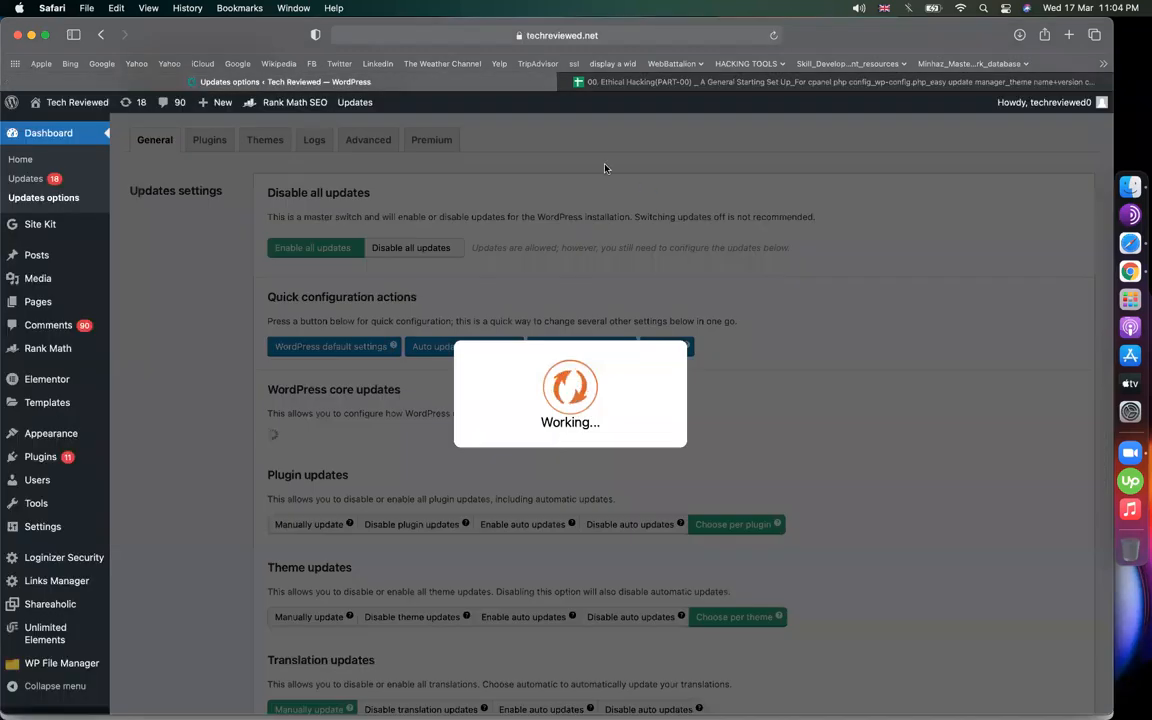
Compare the plugin updates step in B6 with the plugin update settings
left_click(710, 84)
left_click(326, 307)
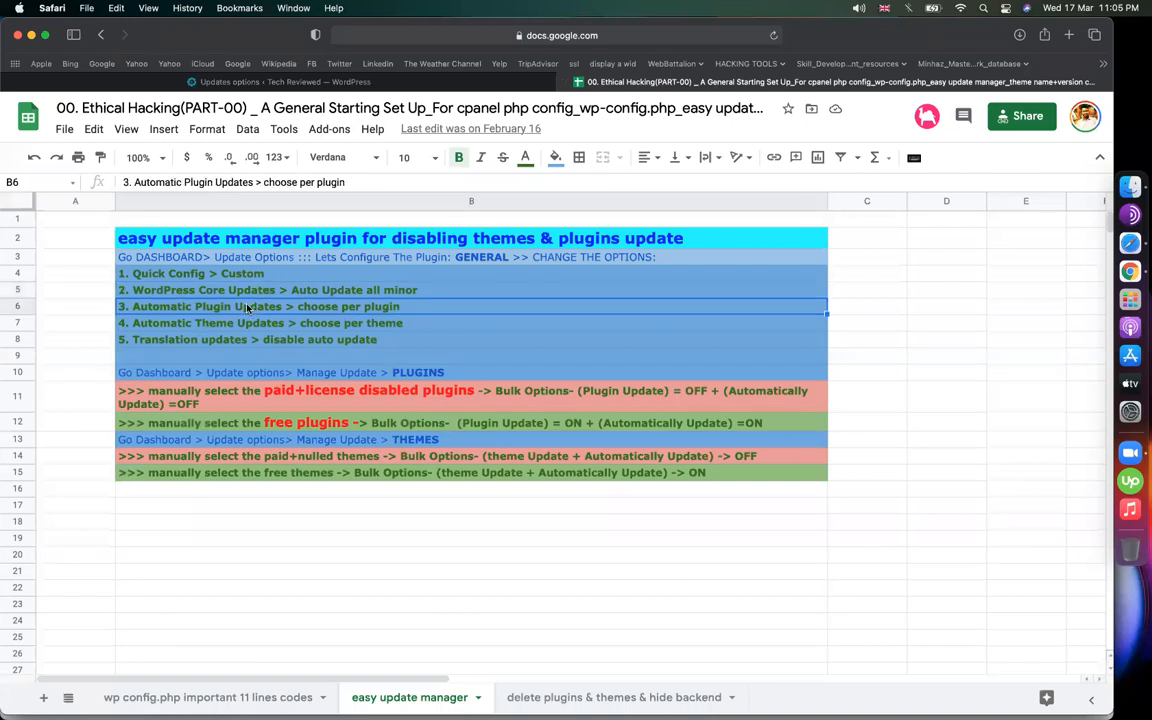
left_click(240, 82)
right_click(418, 370)
left_click(917, 525)
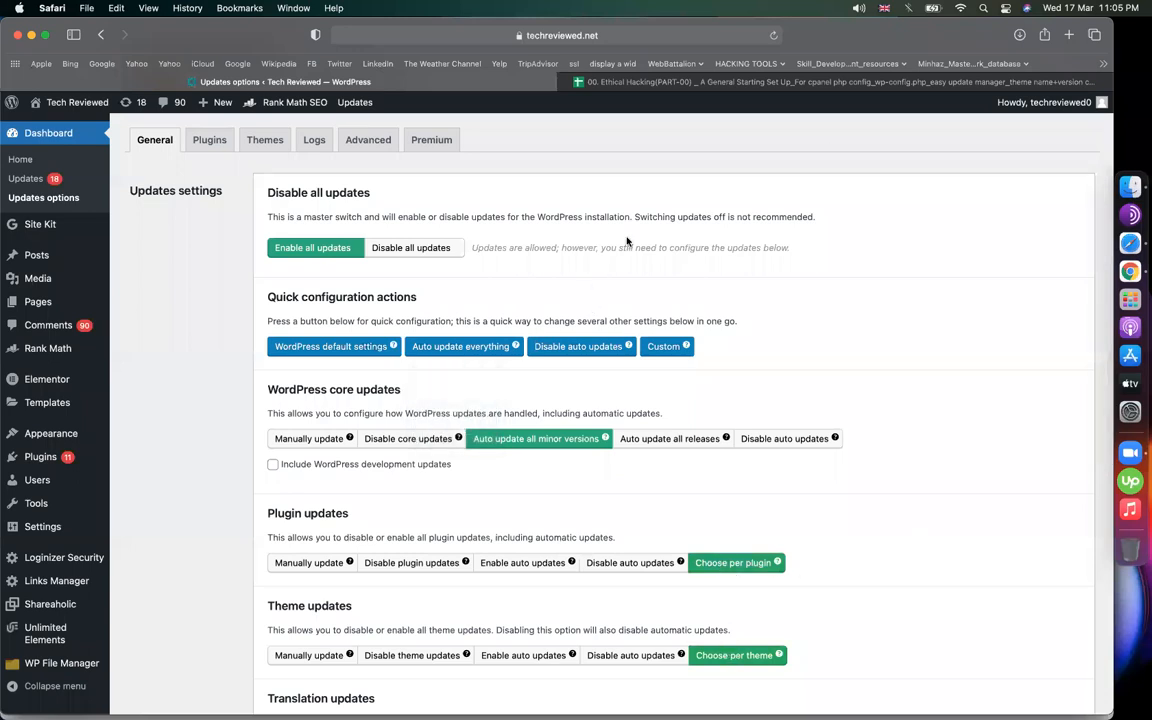
Disable automatic translation updates as the notes' translation step directs
left_click(710, 82)
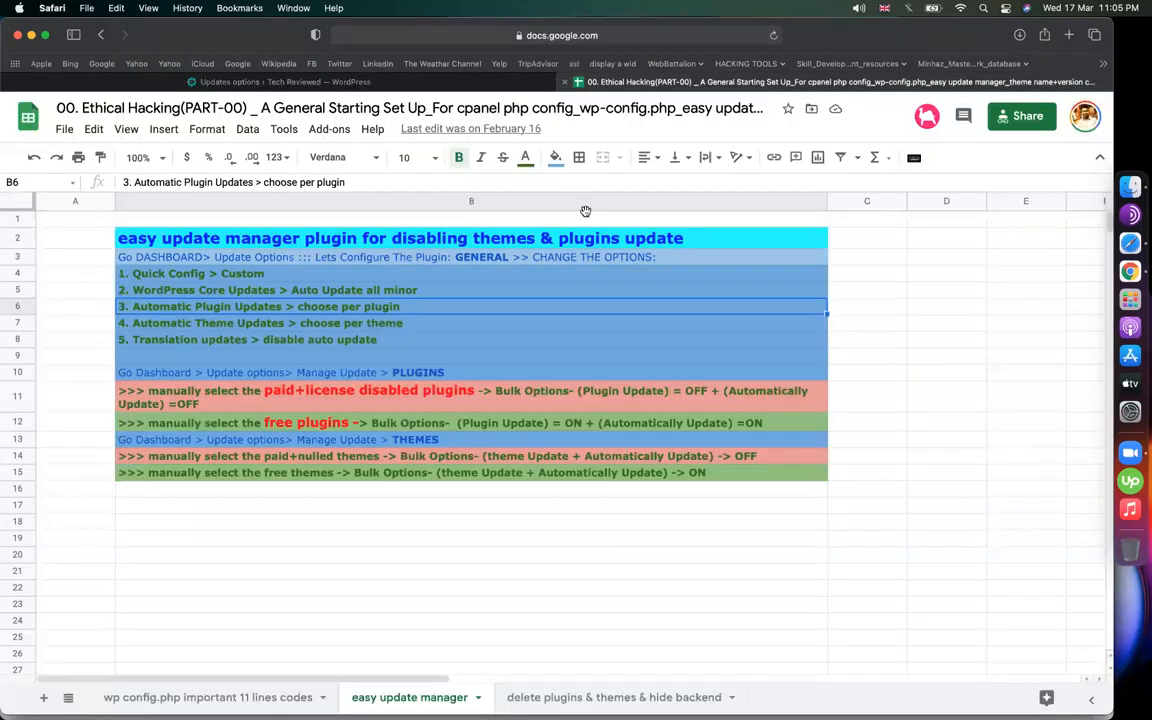
left_click(285, 340)
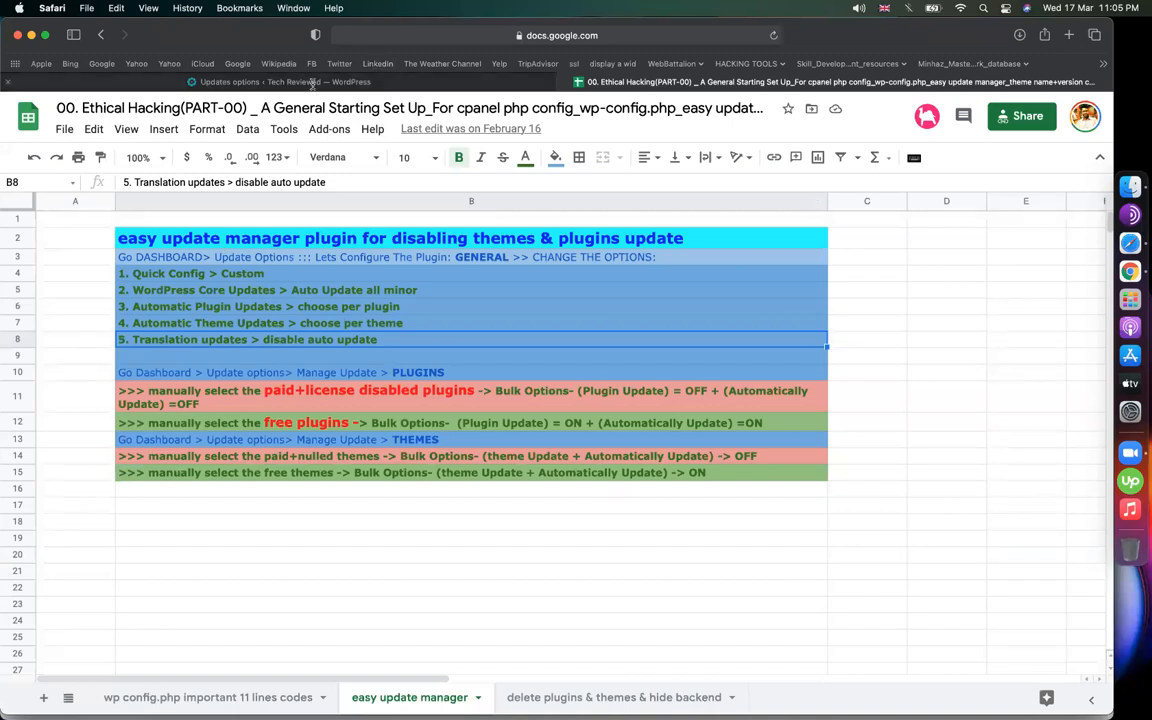
left_click(312, 84)
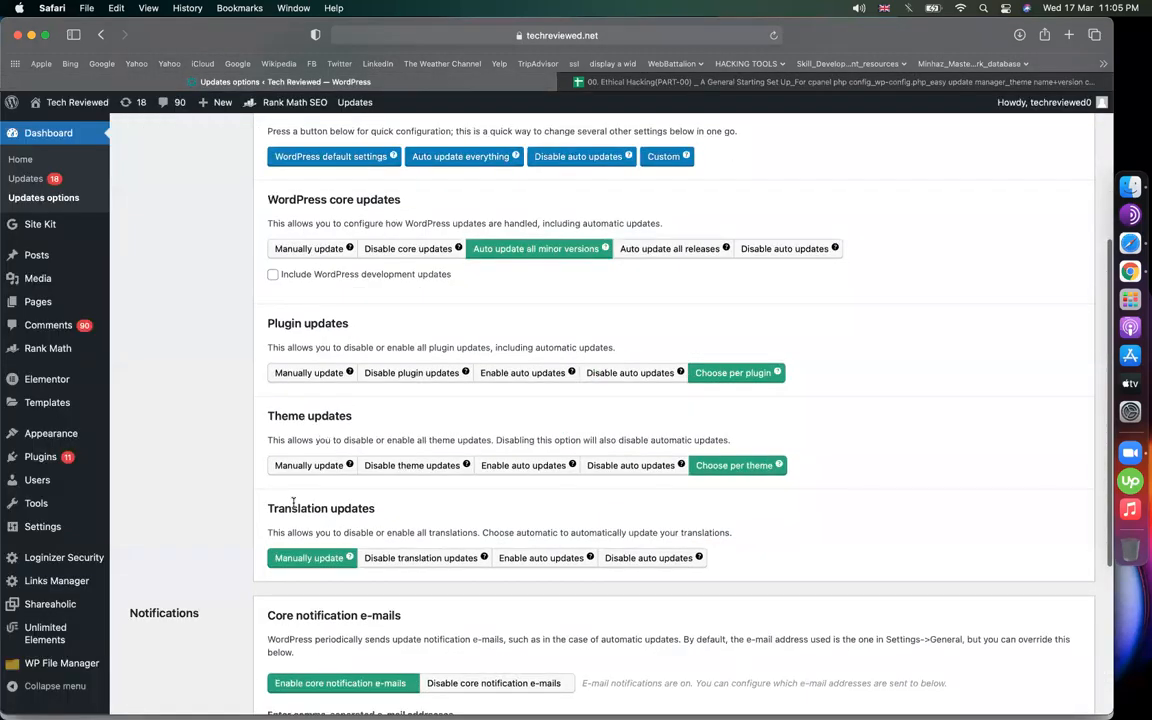
left_click_drag(293, 502, 542, 524)
left_click(630, 558)
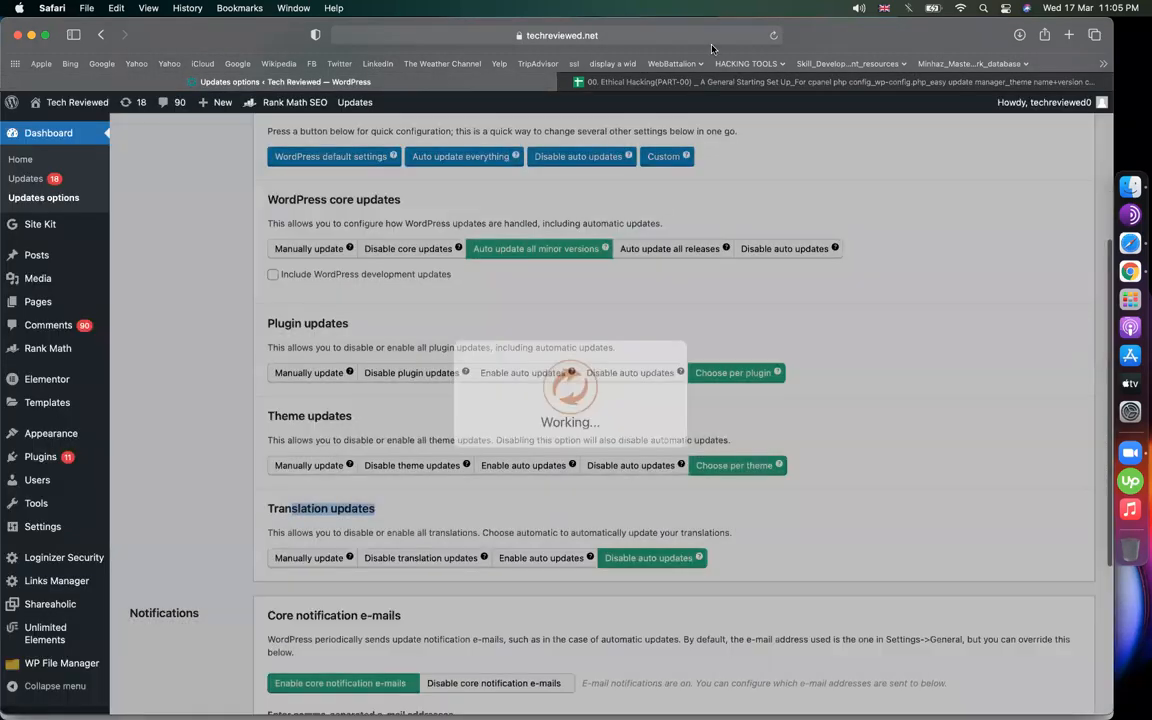
Read the PLUGINS instruction line in B10 of the setup notes
left_click(610, 82)
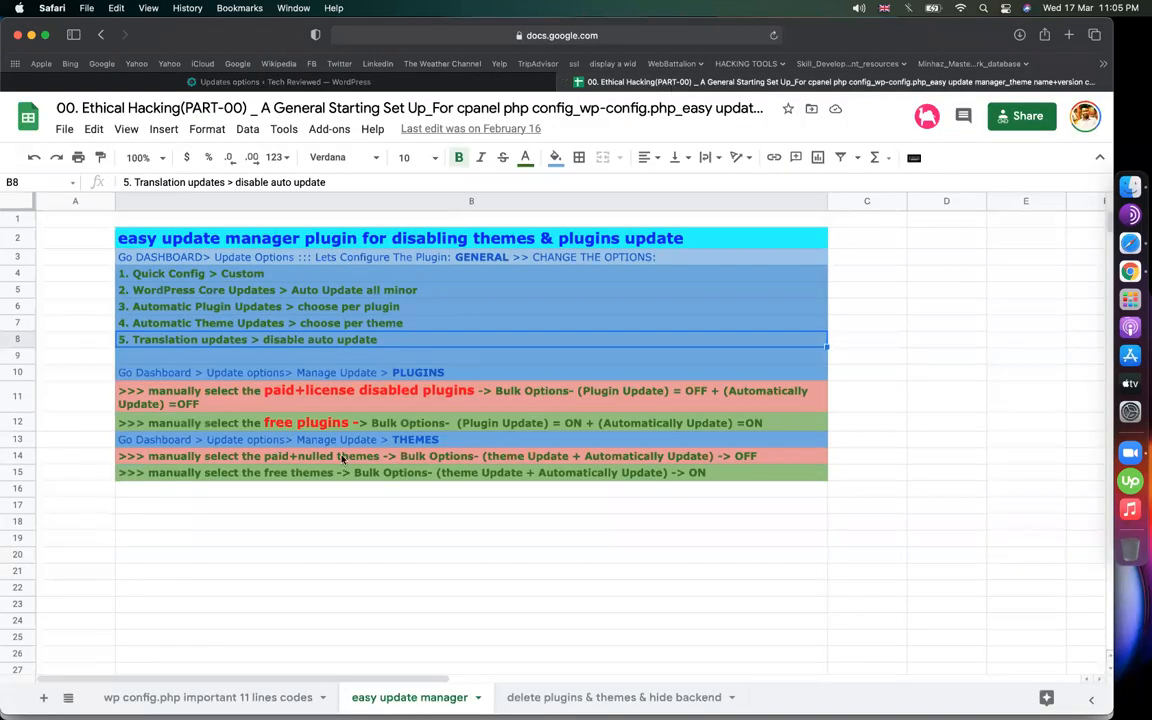
left_click(256, 377)
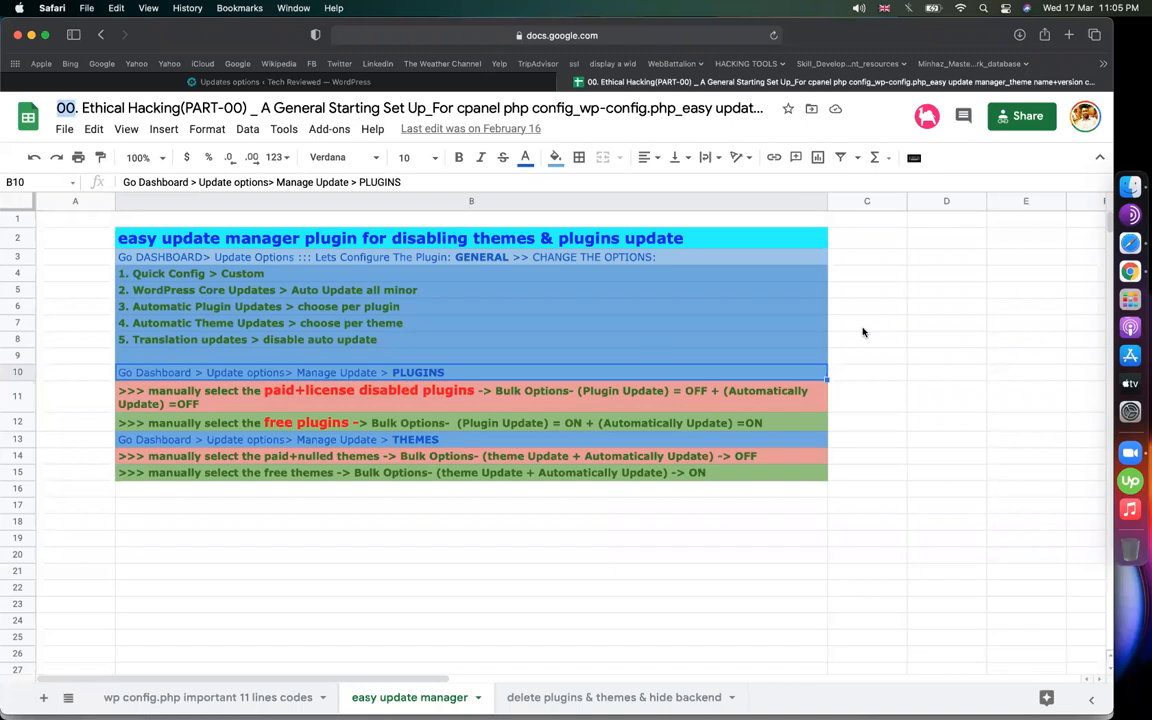
left_click(645, 357)
key("Down")
left_click(313, 84)
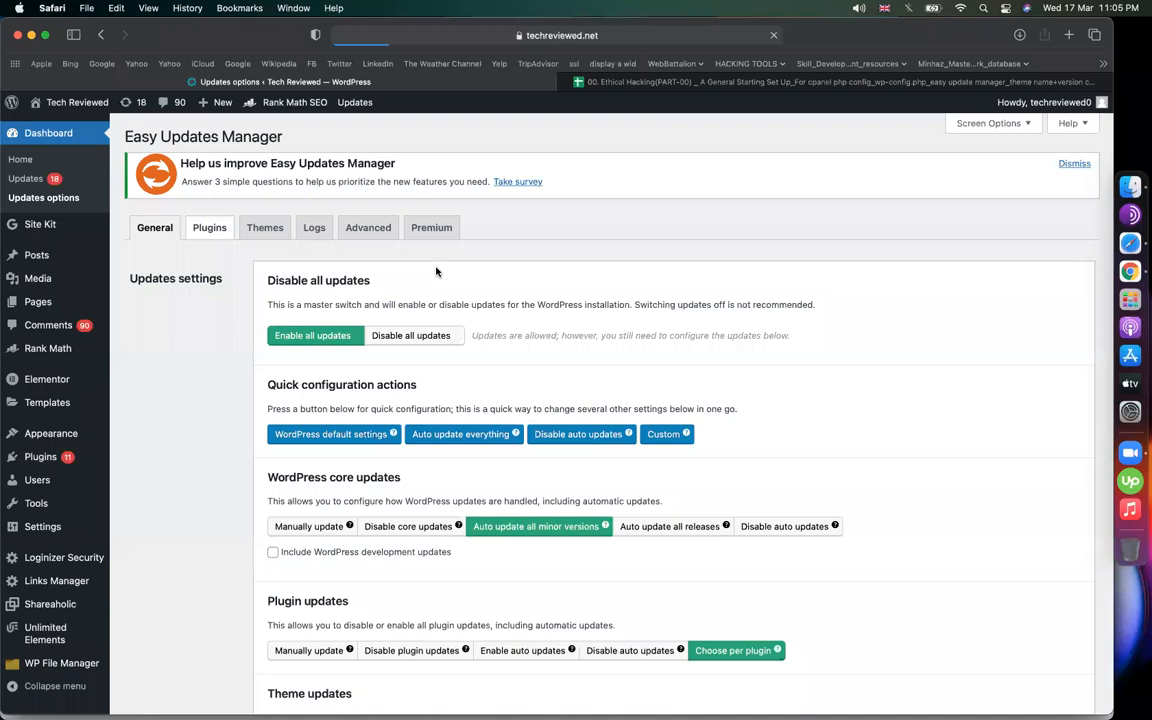
Scroll through the per-plugin update options and open the Installed Plugins list
scroll(437, 353, "down", 2)
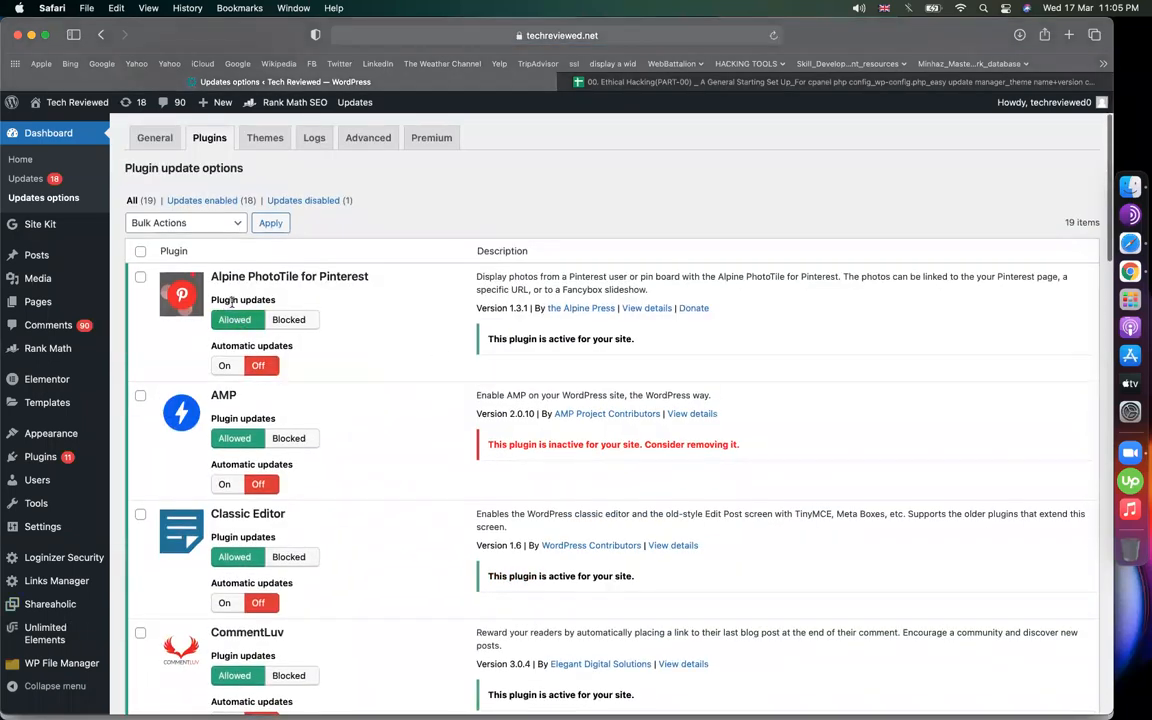
left_click_drag(294, 346, 225, 346)
scroll(190, 505, "down", 4)
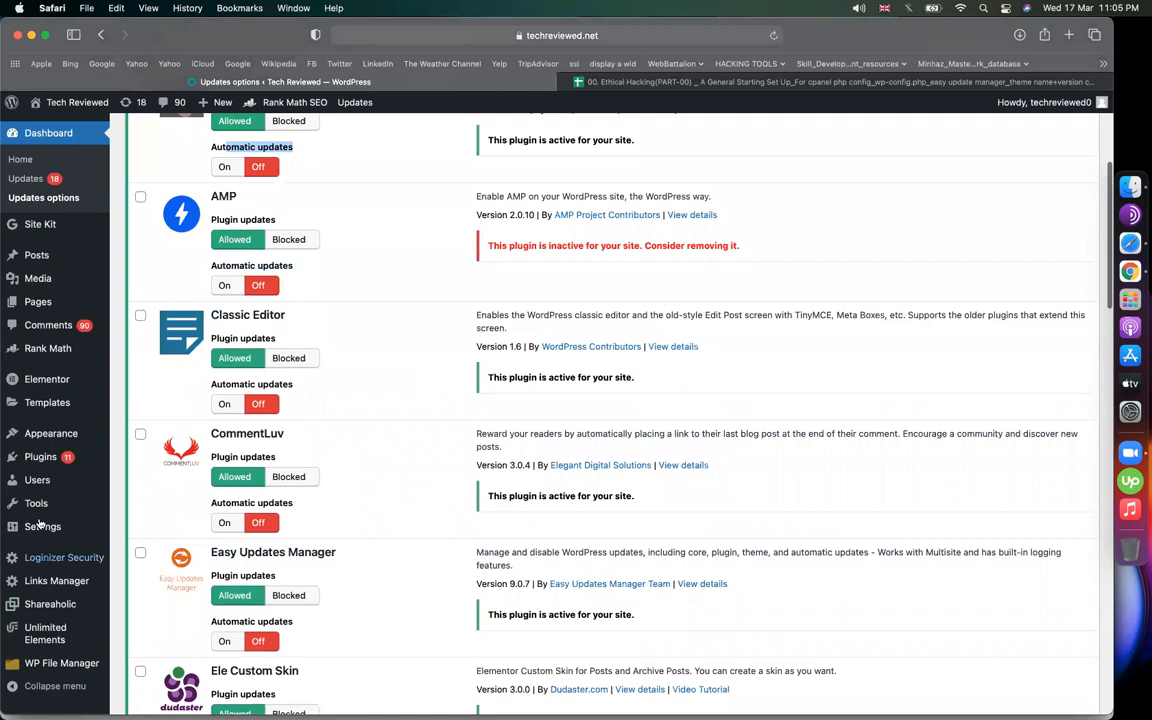
left_click(40, 457)
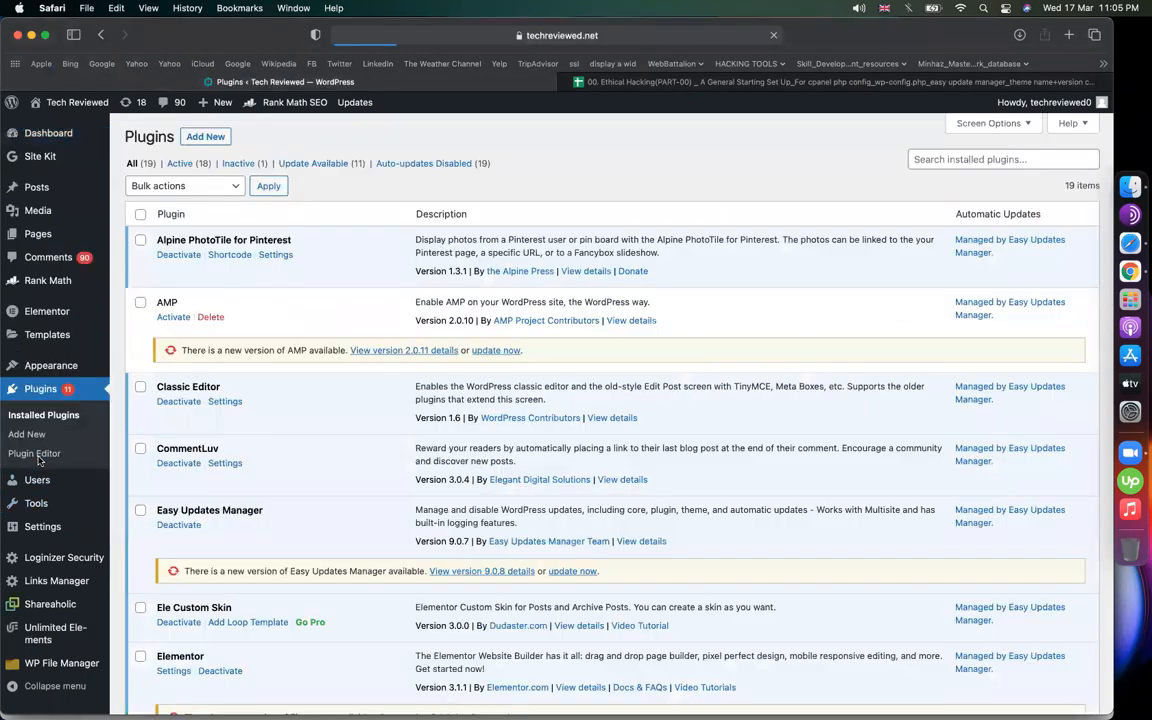
left_click_drag(207, 349, 240, 350)
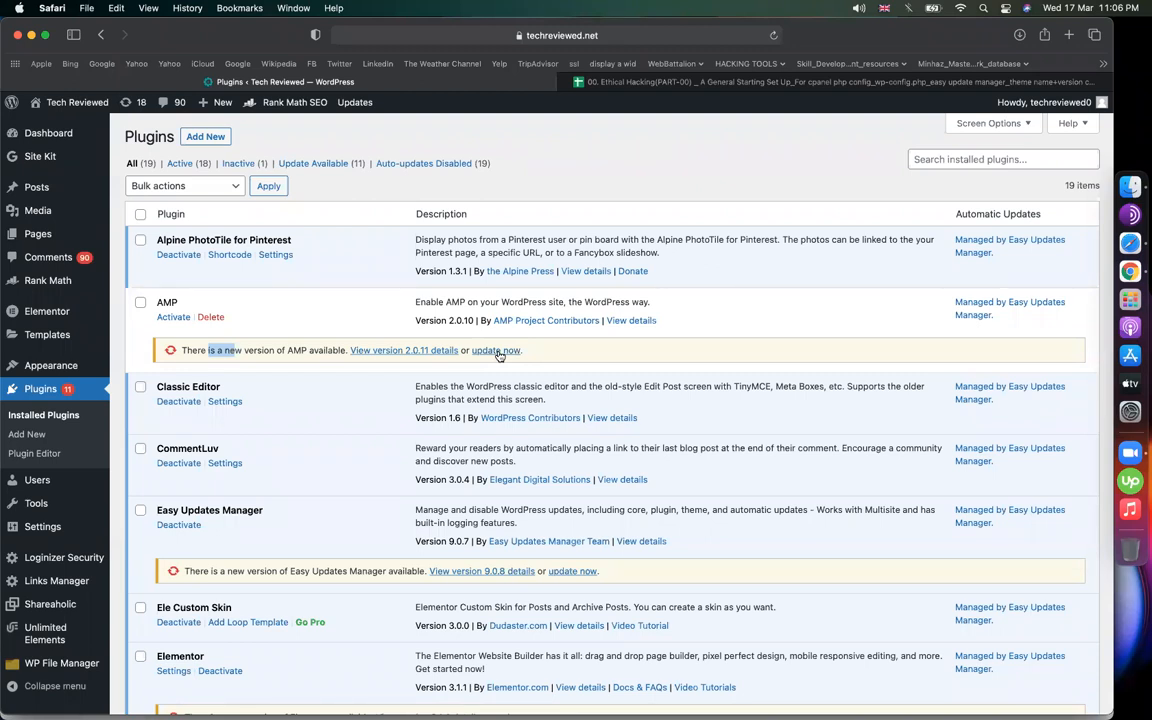
left_click(277, 309)
left_click(878, 83)
Load mega.nz in the spreadsheet's tab
left_click(660, 36)
type("mega.nz")
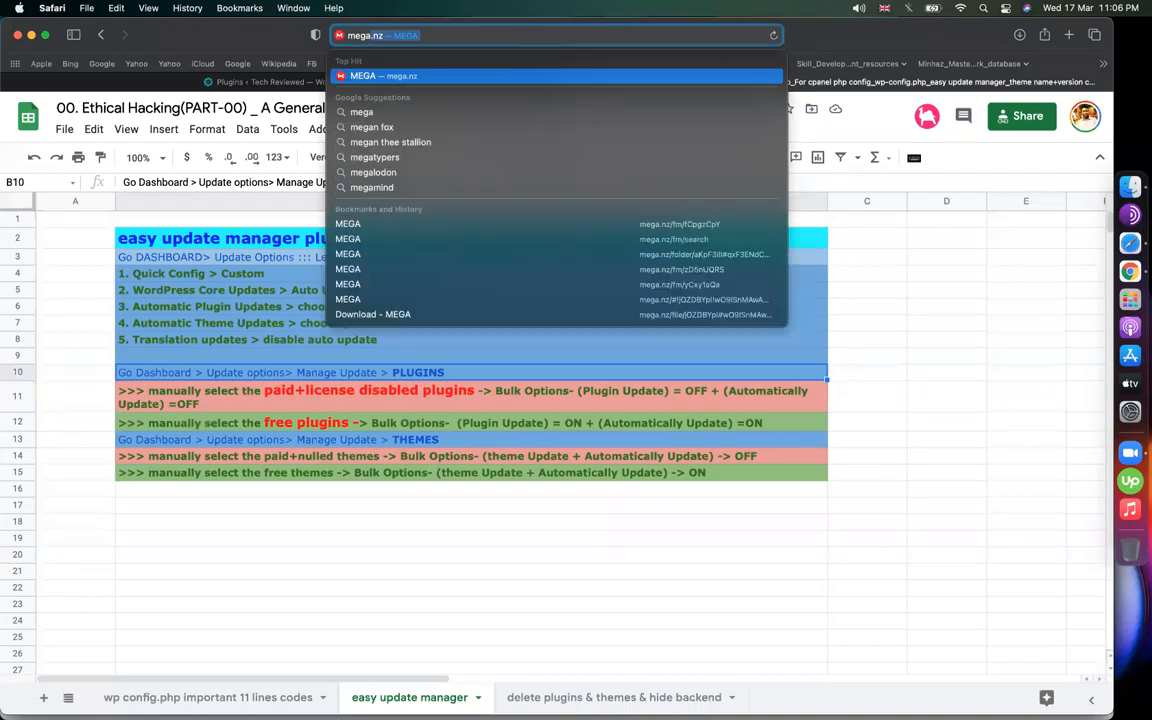
key("Return")
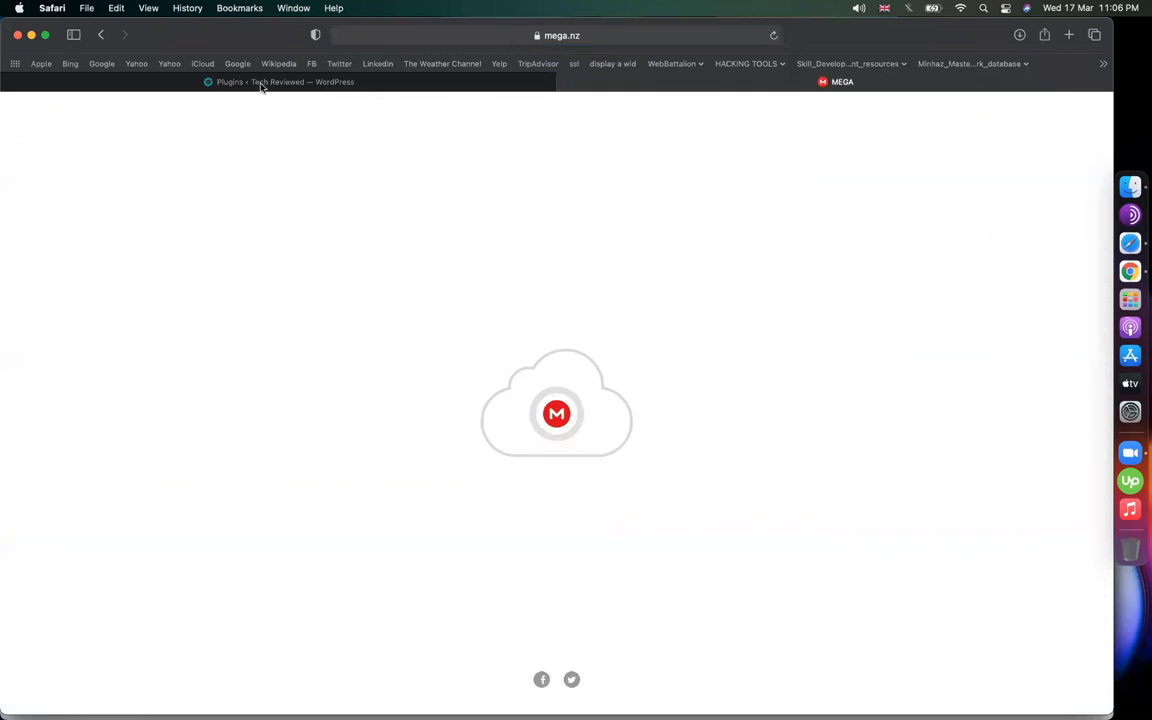
Open WordPress's Add Plugins page while MEGA finishes loading in the other tab
left_click(257, 82)
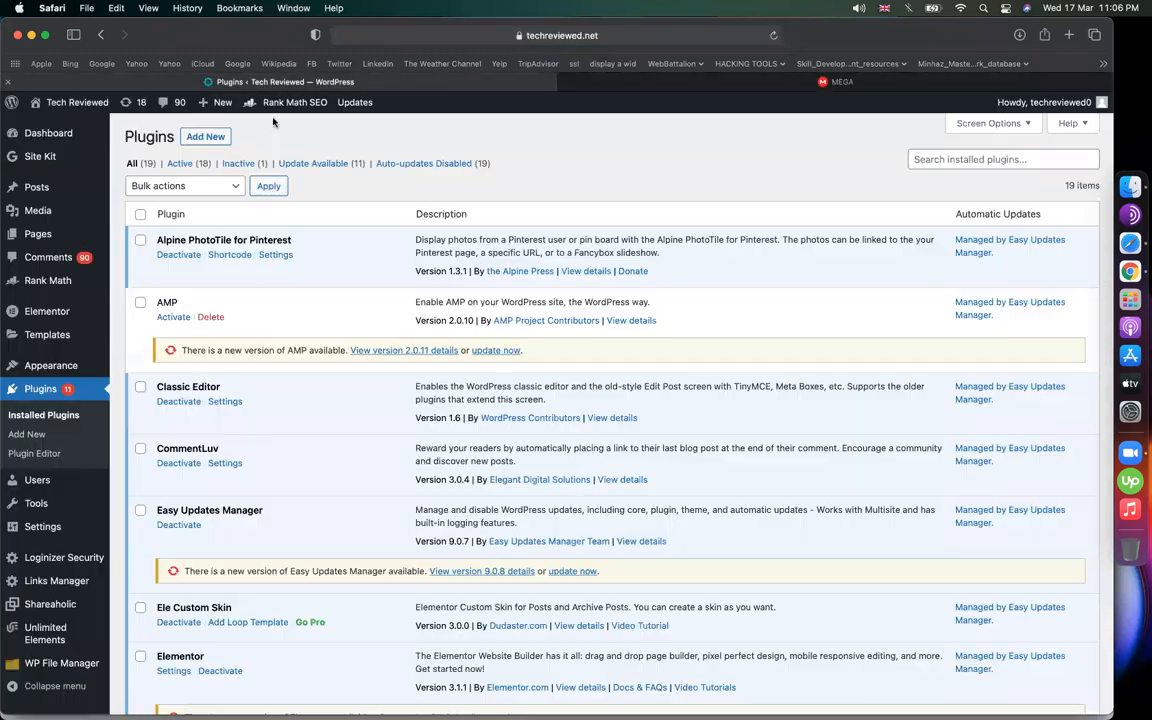
left_click(44, 435)
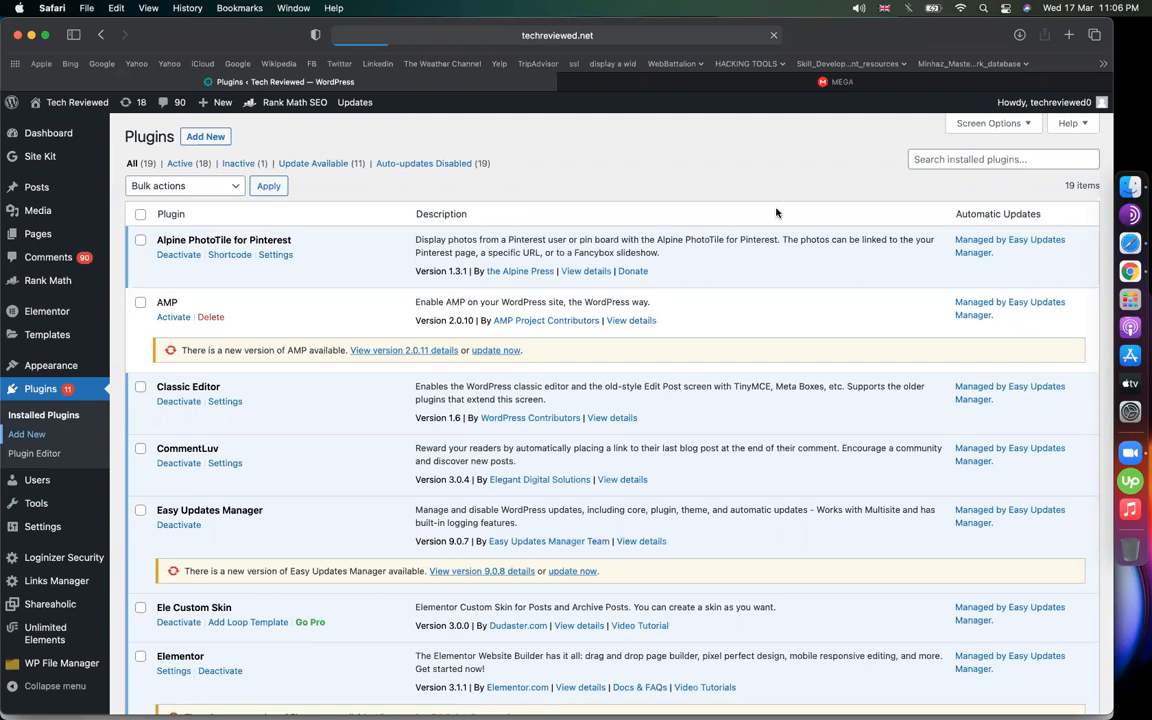
left_click(890, 82)
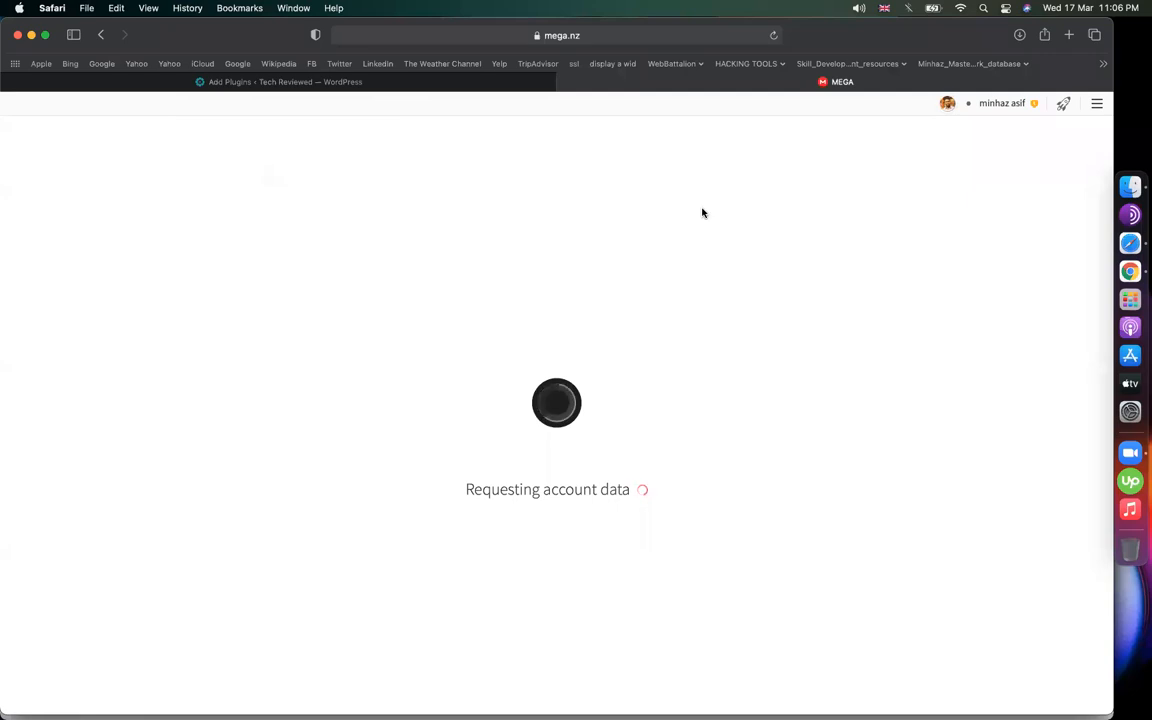
left_click(365, 82)
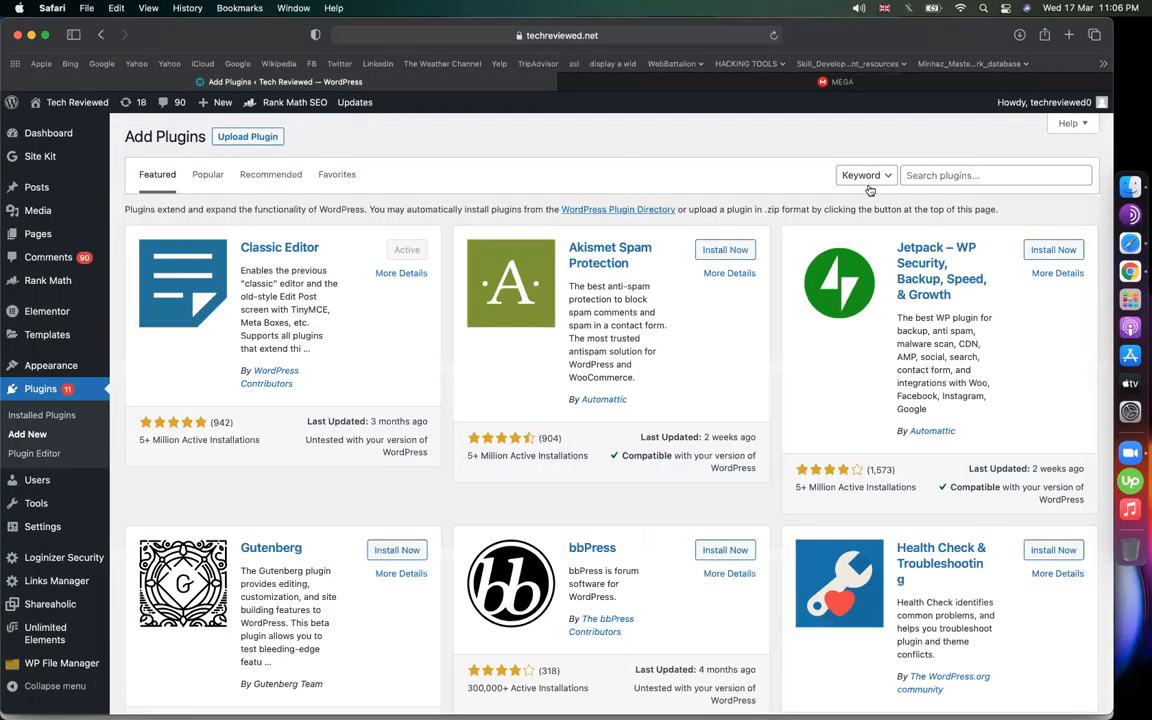
Choose elfsight-pricing-table-cc.zip from Downloads in the Upload Plugin form
left_click(246, 136)
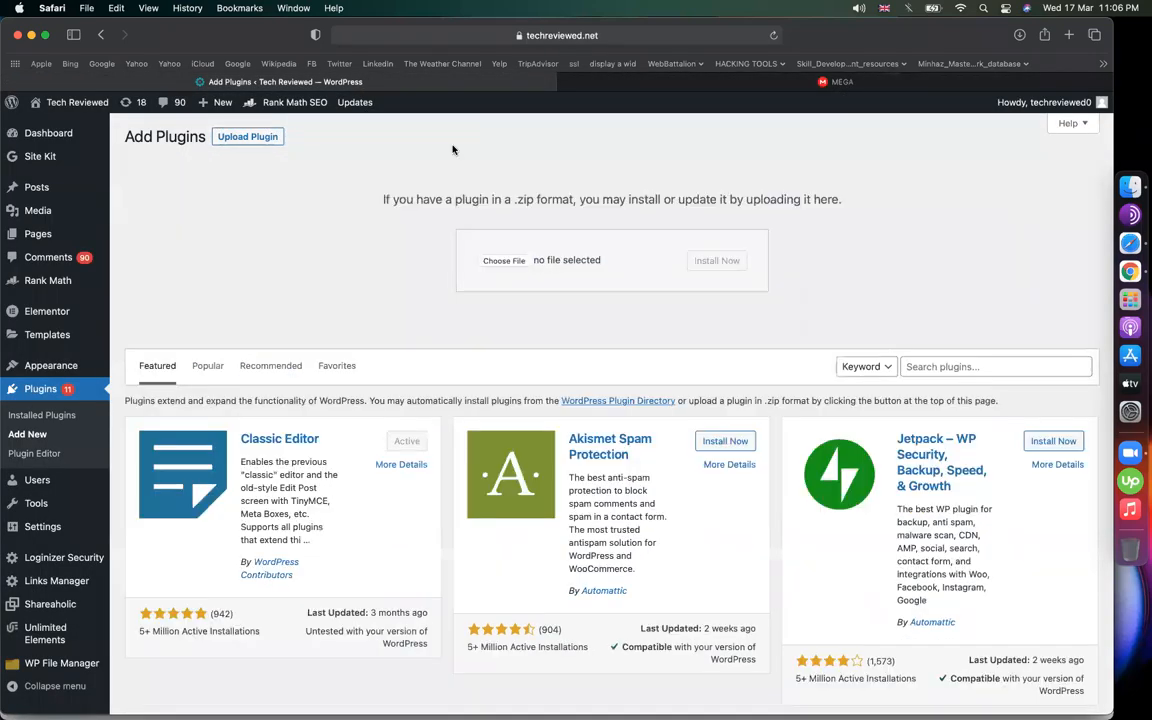
left_click(498, 260)
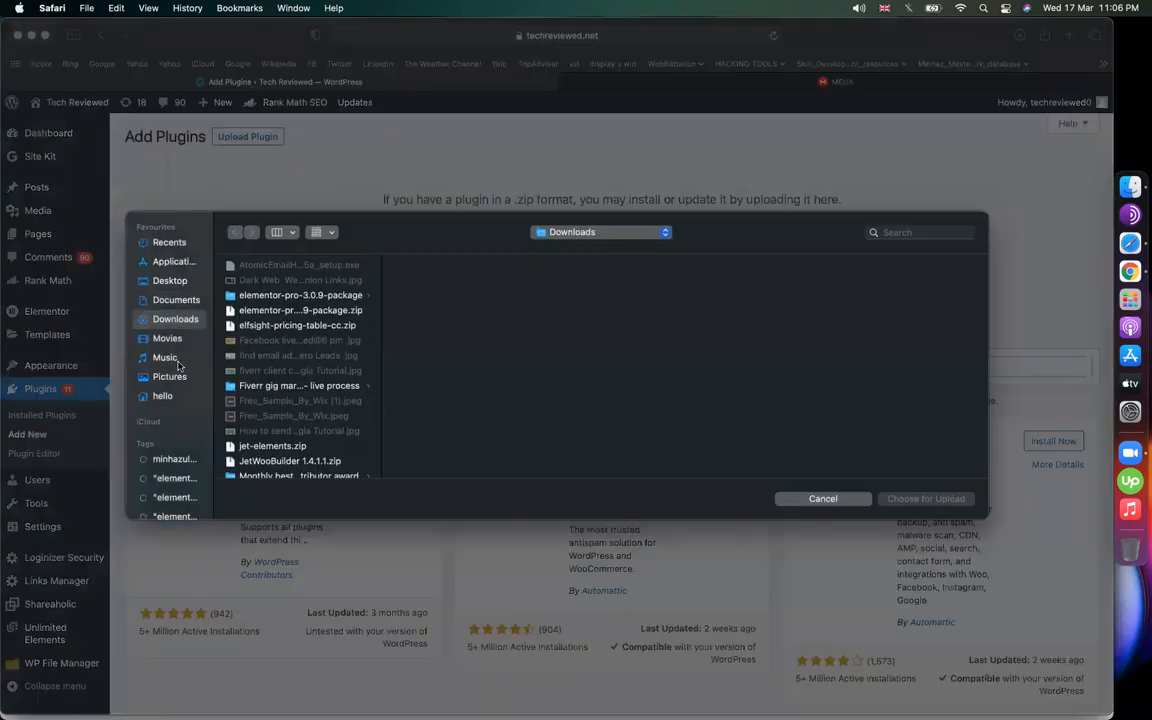
left_click(300, 310)
left_click(297, 325)
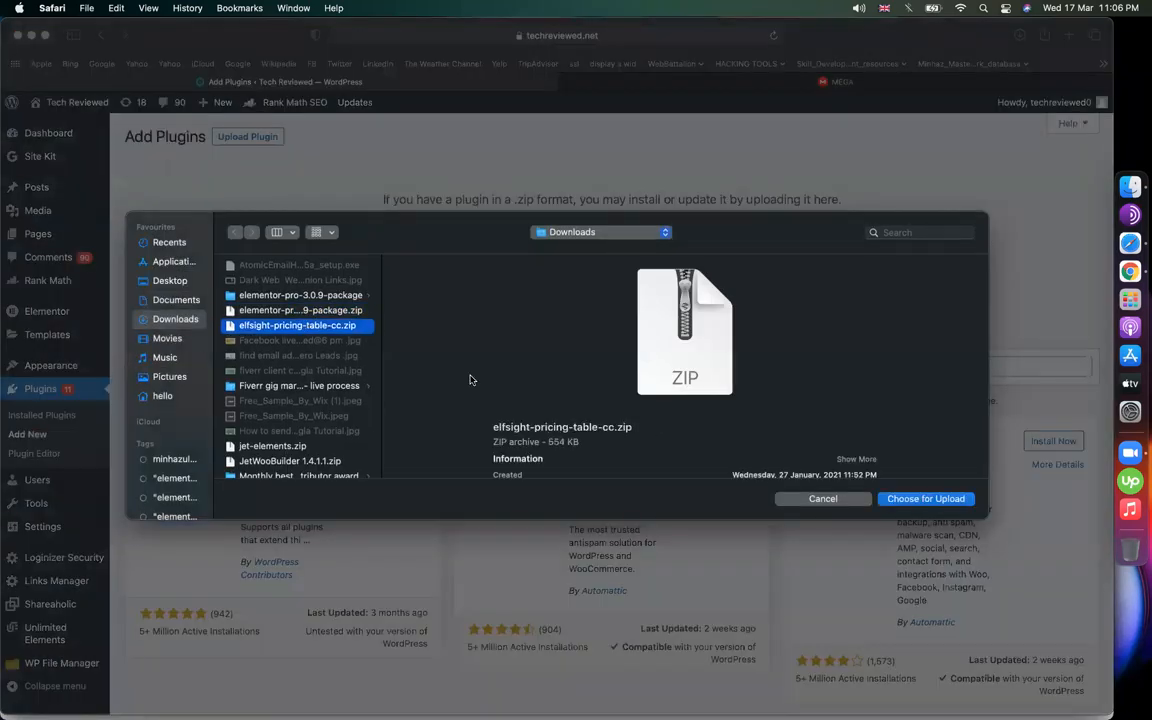
double_click(314, 333)
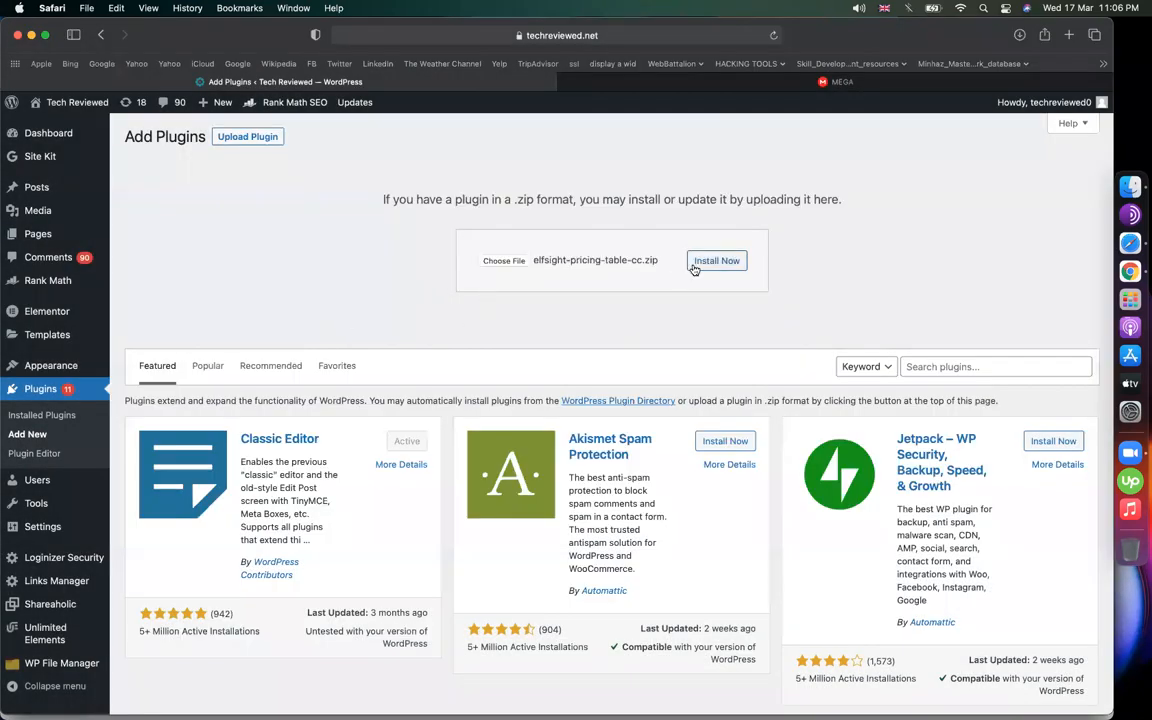
Search Google for 'elfsight pricing table' and open its $25 CodeCanyon listing in a new tab
left_click(1068, 38)
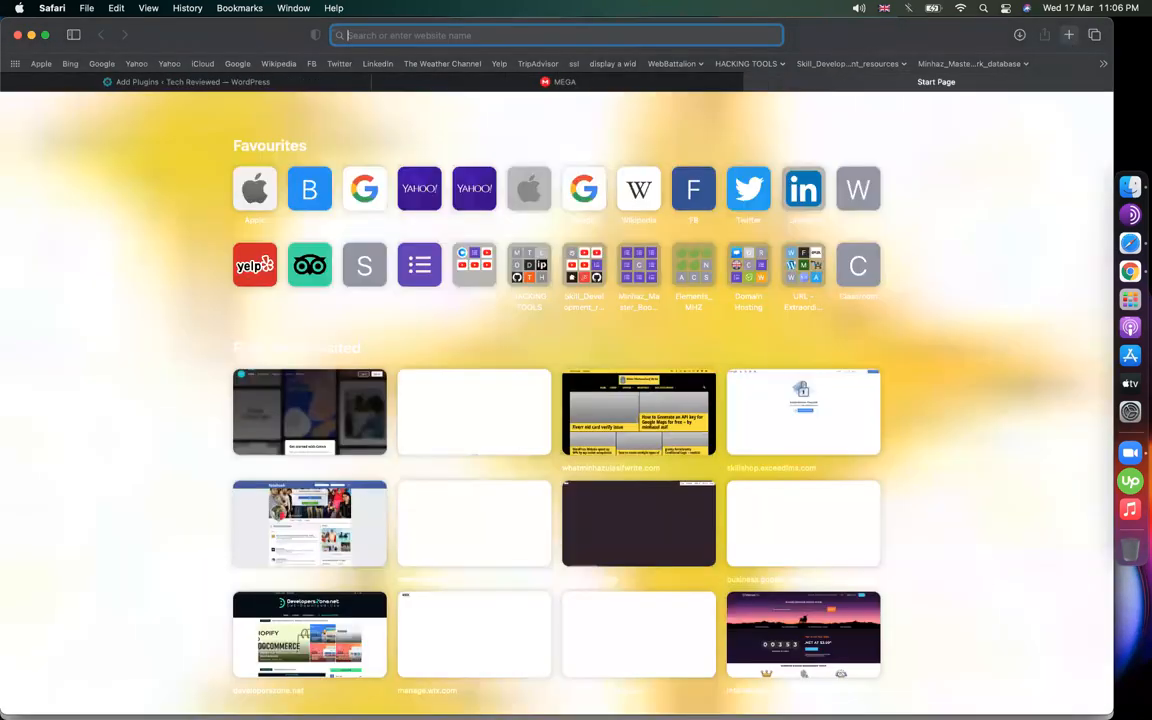
type("elfsight ")
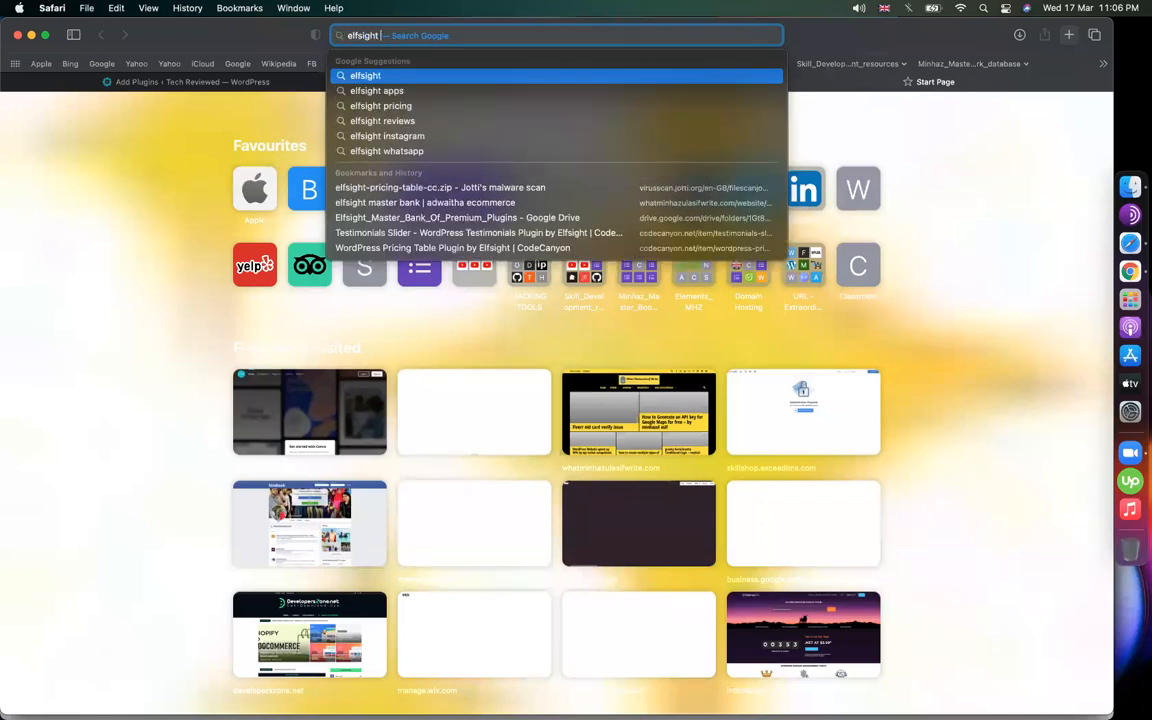
type("pricing table")
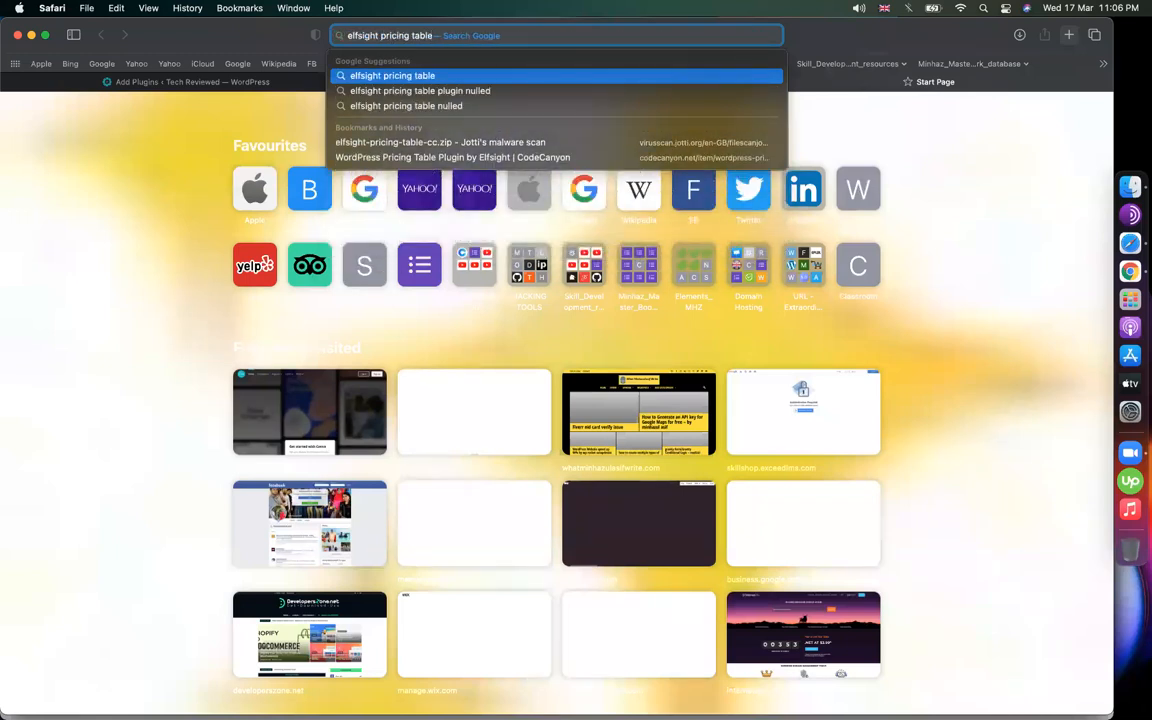
key("Return")
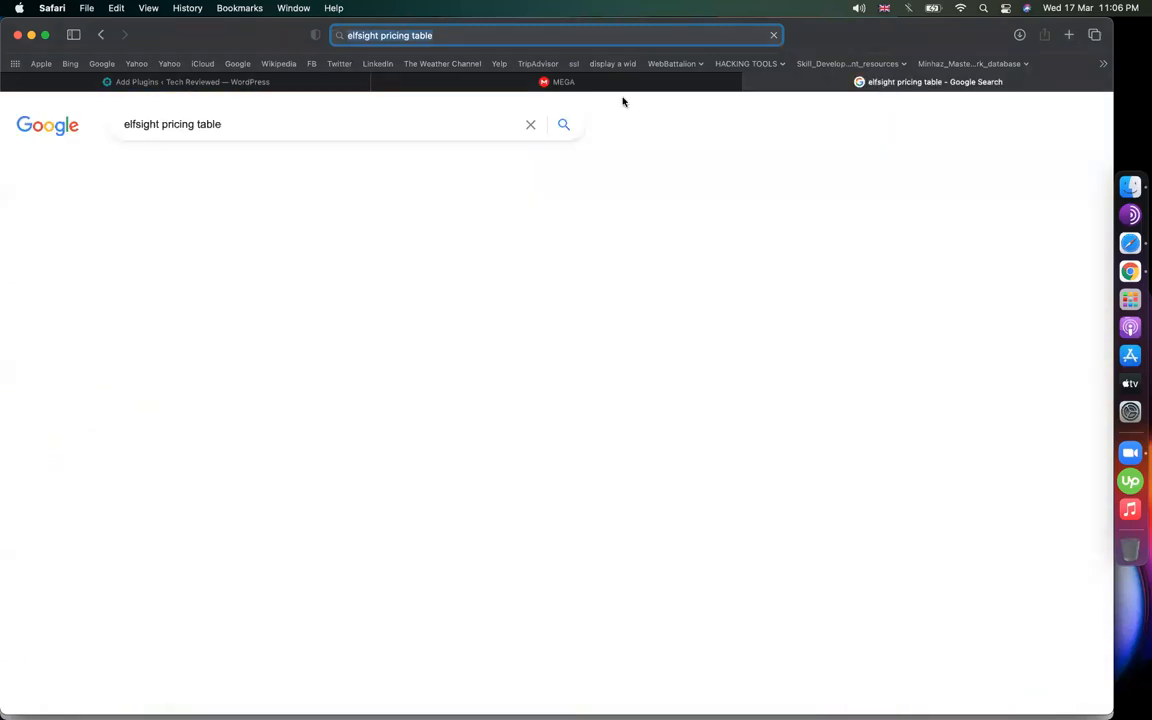
scroll(622, 355, "down", 2)
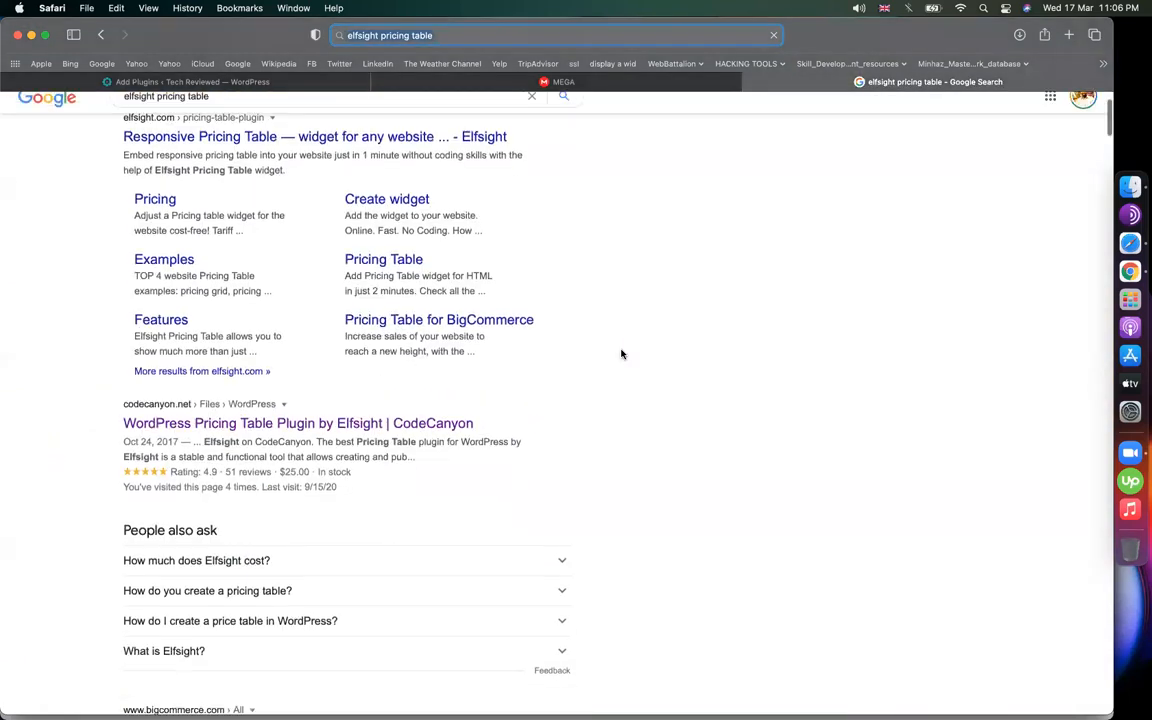
left_click(293, 424)
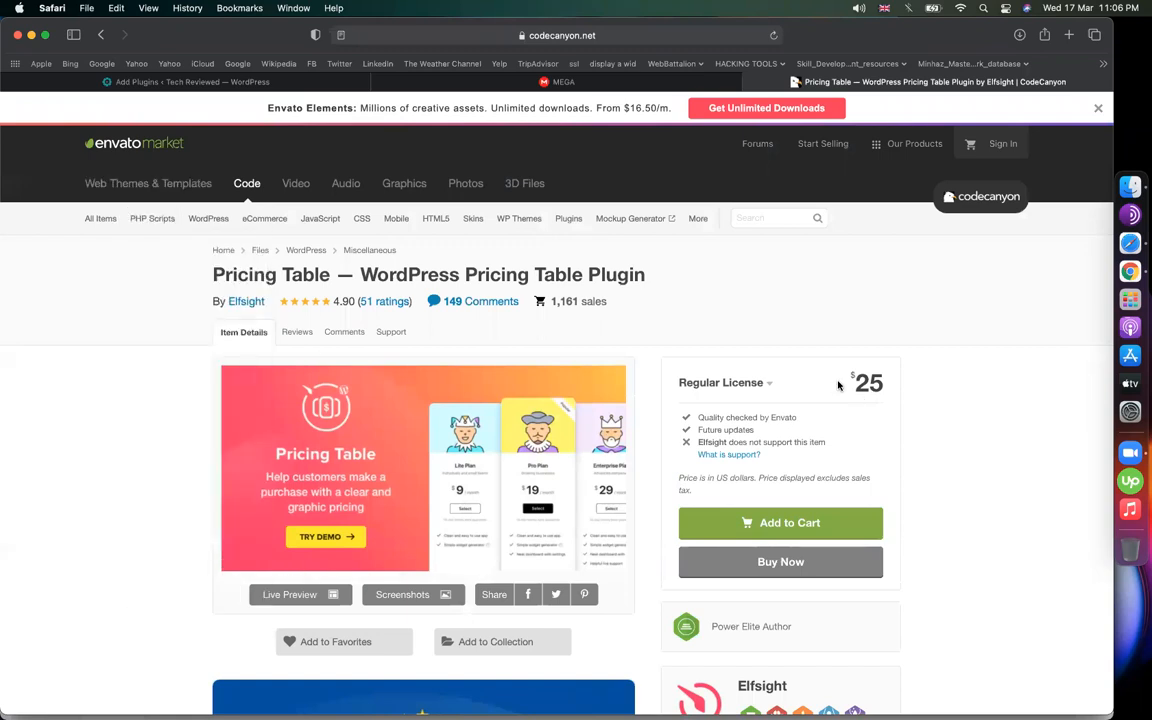
left_click_drag(857, 379, 897, 381)
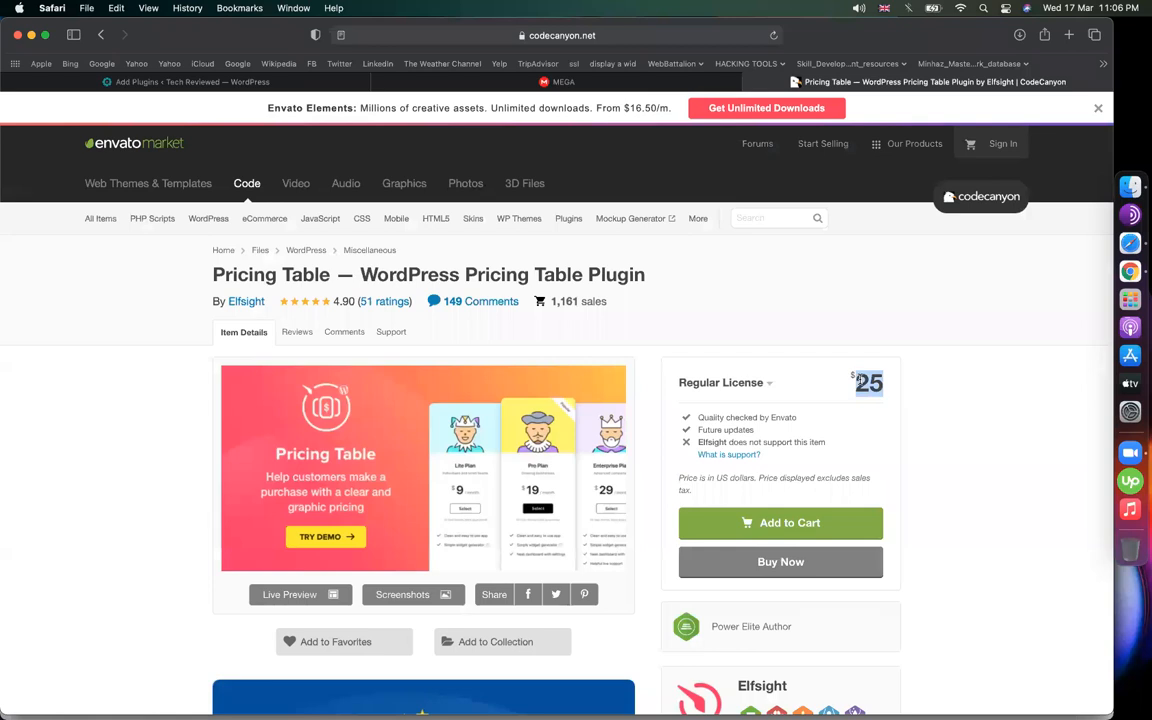
left_click(420, 82)
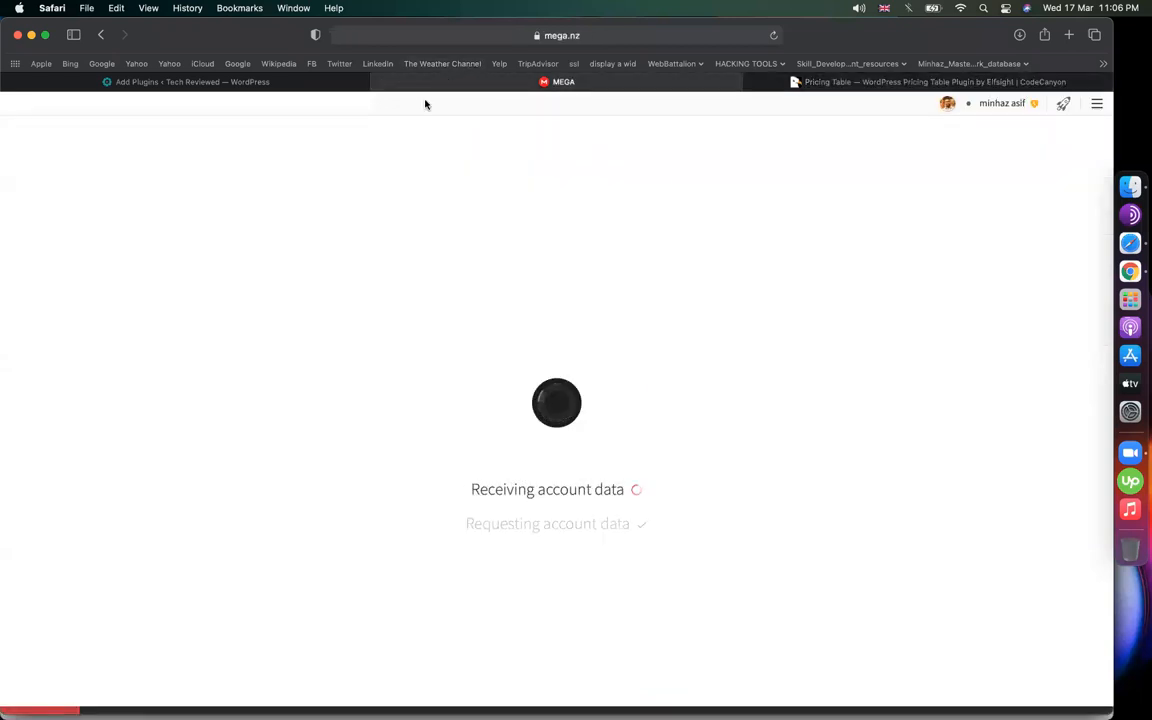
Install the chosen elfsight-pricing-table-cc.zip plugin
mouse_move(305, 85)
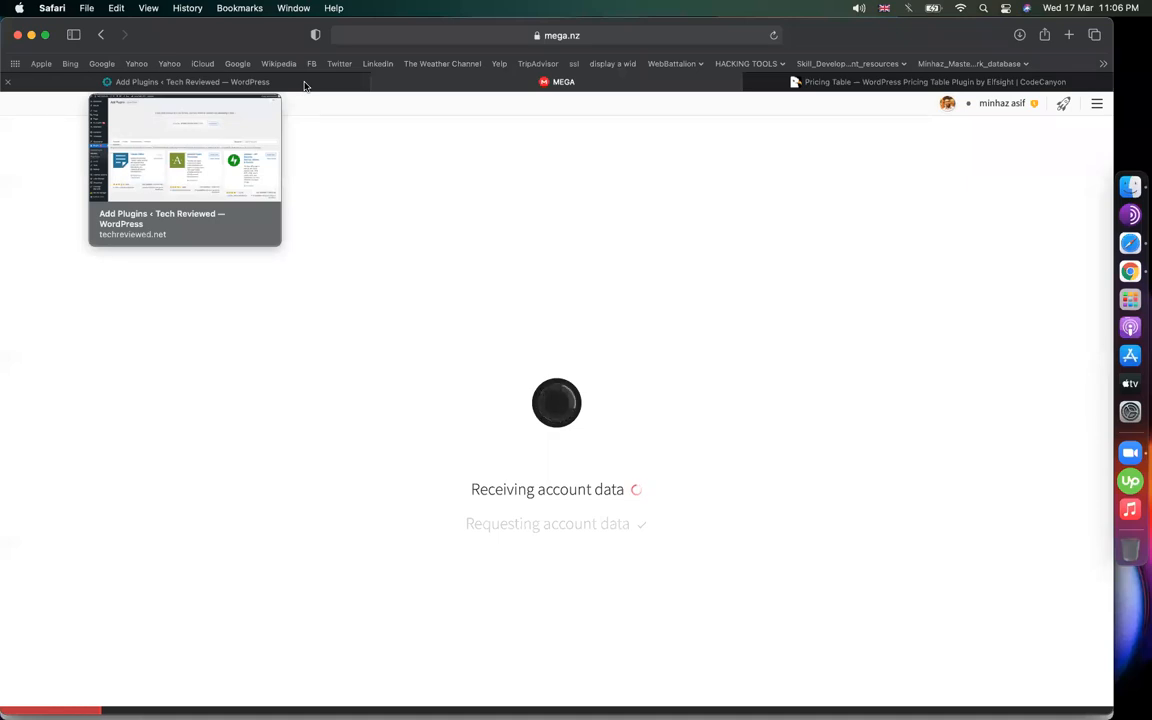
left_click(284, 88)
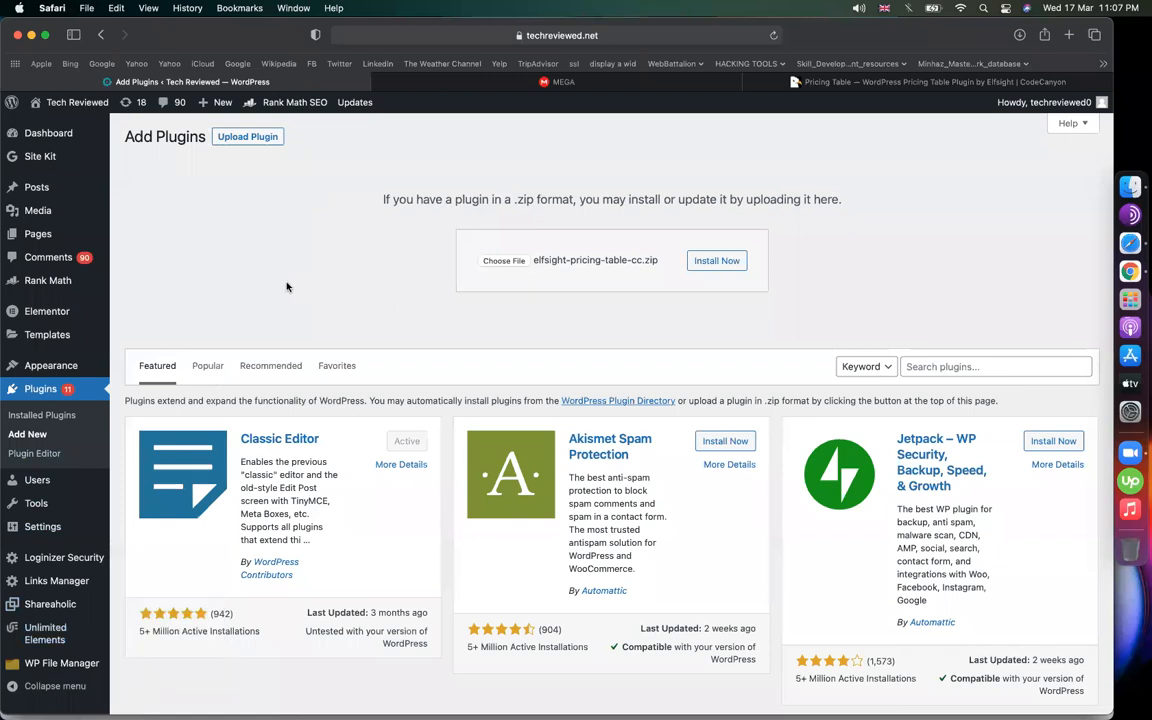
left_click(740, 260)
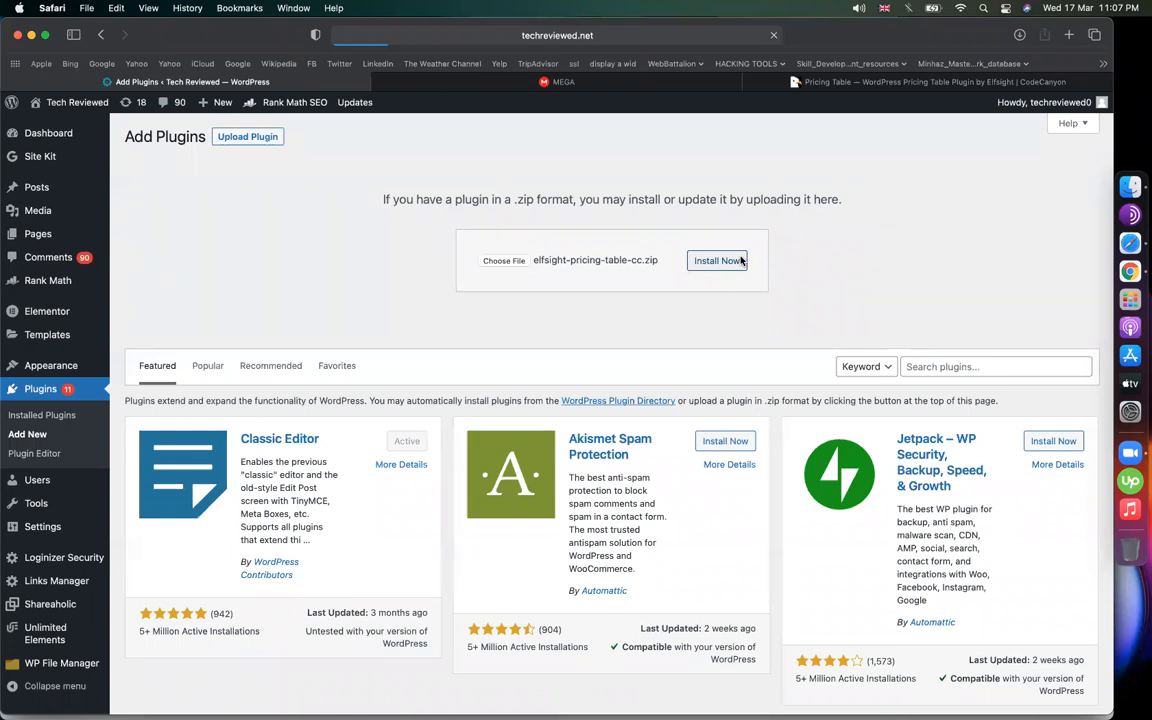
Activate the newly installed Elfsight pricing table plugin
left_click(556, 86)
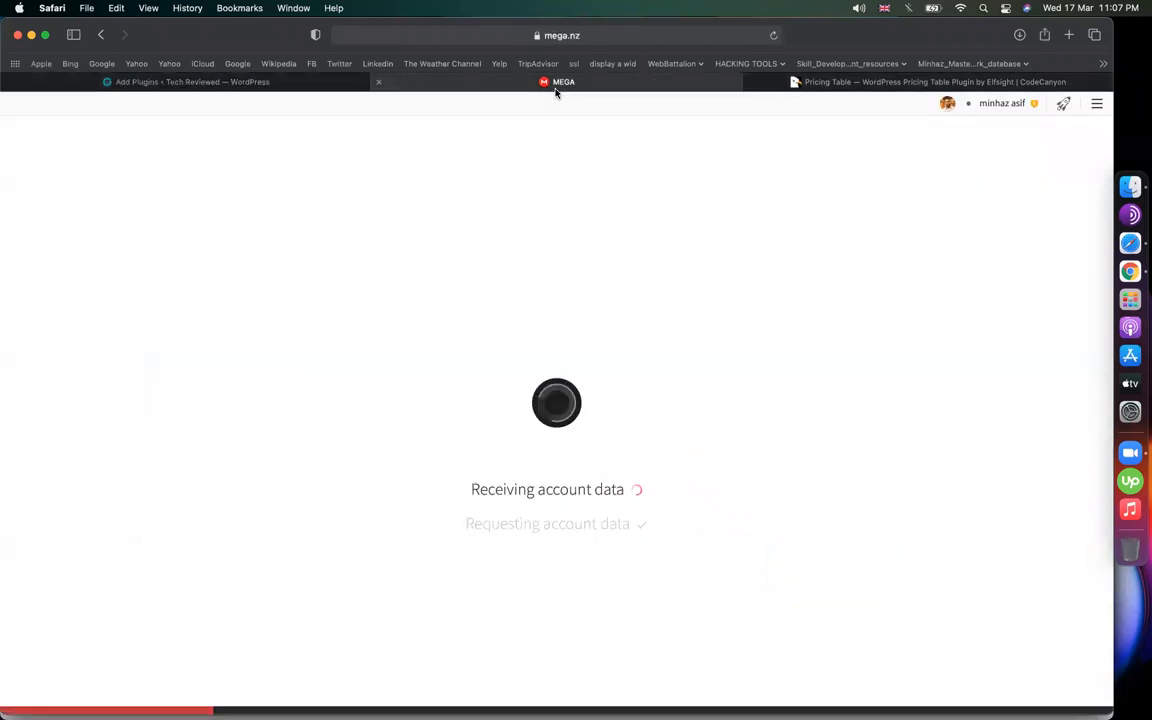
left_click(288, 84)
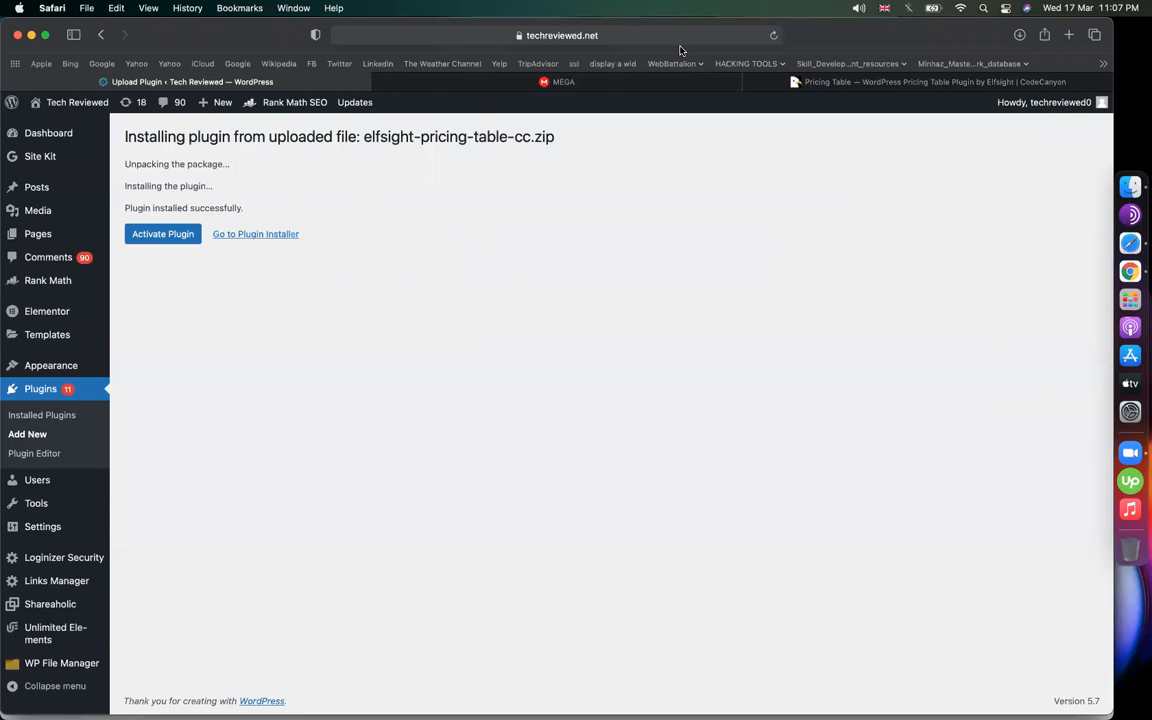
left_click(150, 234)
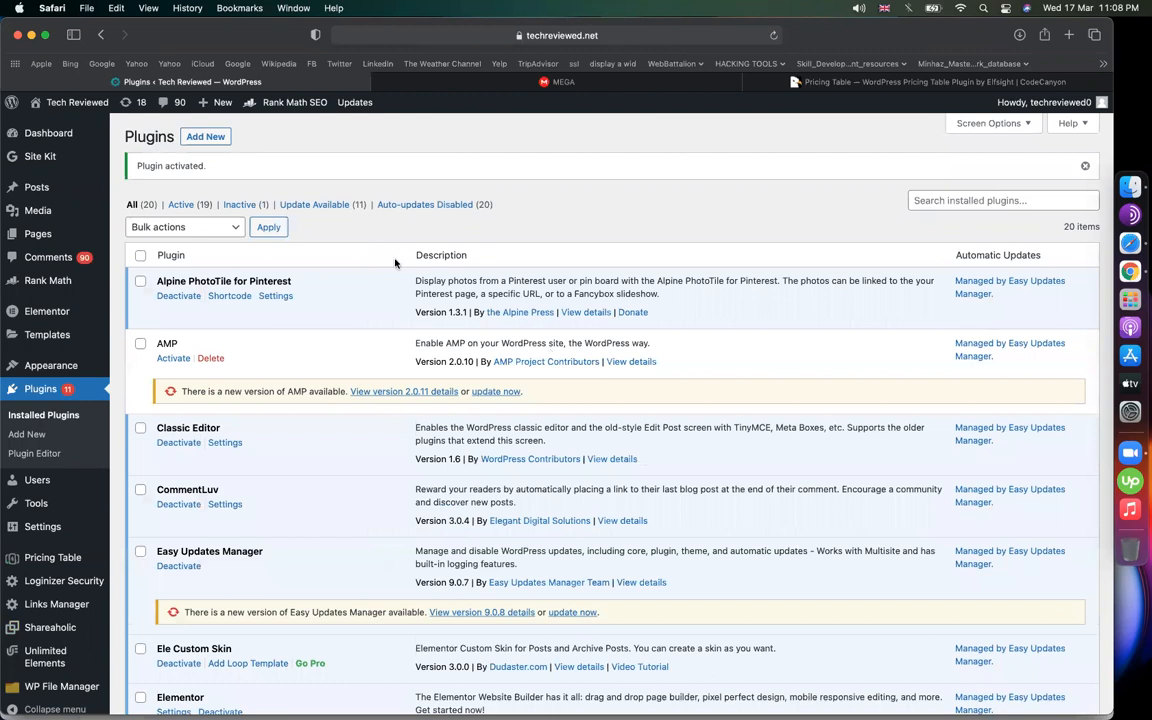
Open the per-plugin Plugins tab of Easy Updates Manager's update options
mouse_move(70, 133)
left_click(169, 175)
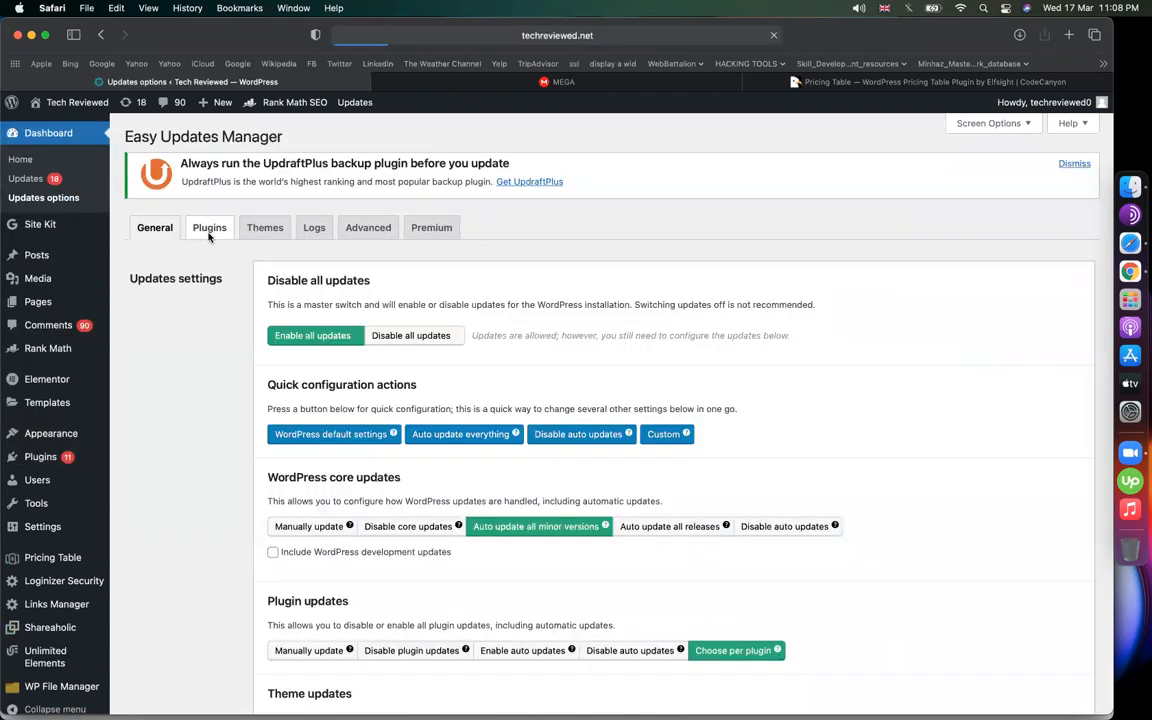
left_click(210, 236)
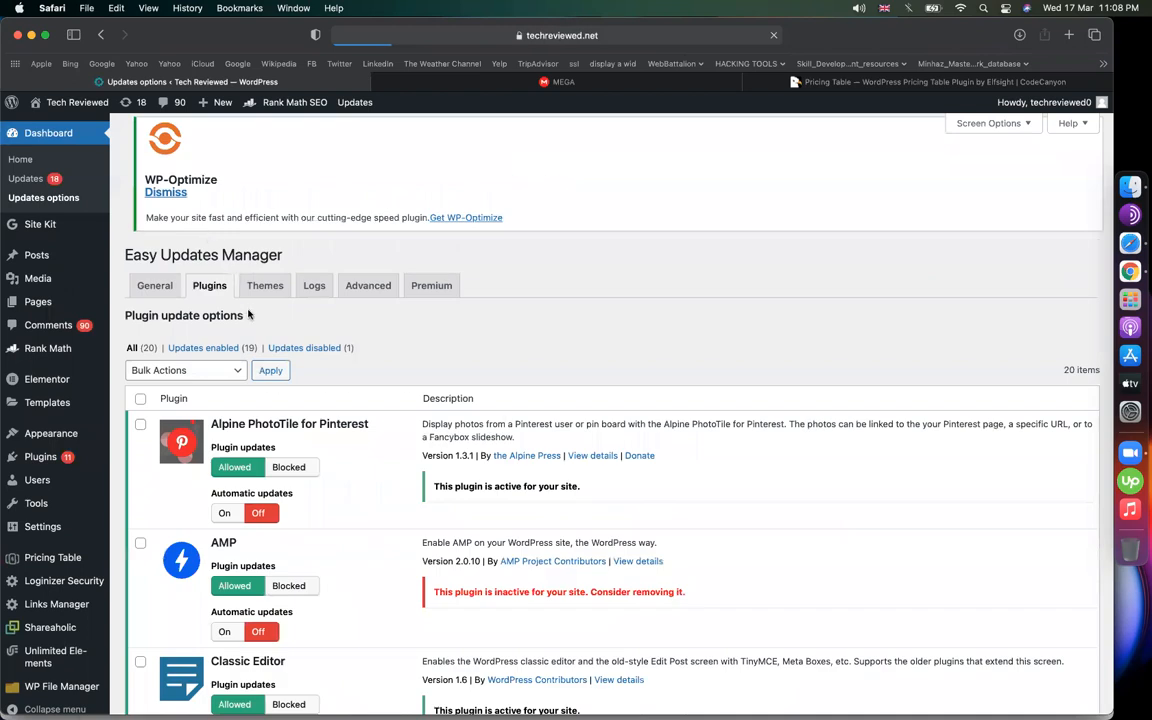
scroll(244, 459, "down", 3)
scroll(244, 459, "down", 5)
scroll(300, 490, "up", 3)
scroll(368, 527, "down", 5)
scroll(368, 527, "down", 3)
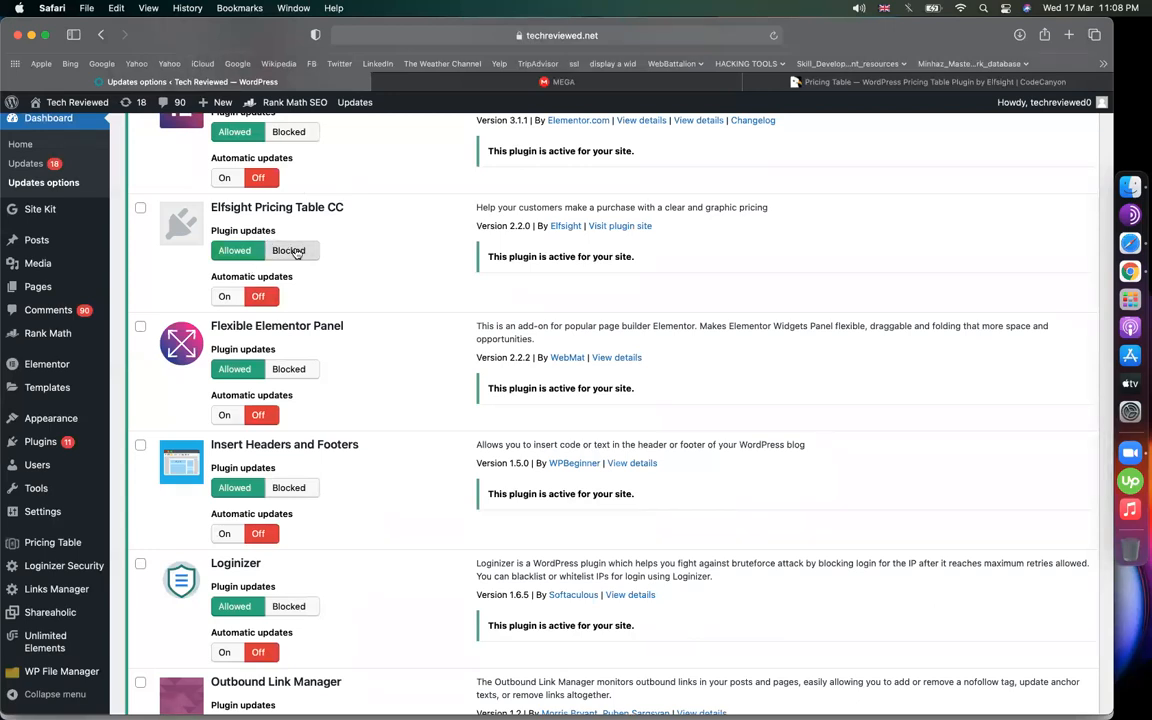
Apply the 'Plugin updates off' bulk action to Elfsight Pricing Table CC
left_click(140, 212)
scroll(235, 275, "up", 15)
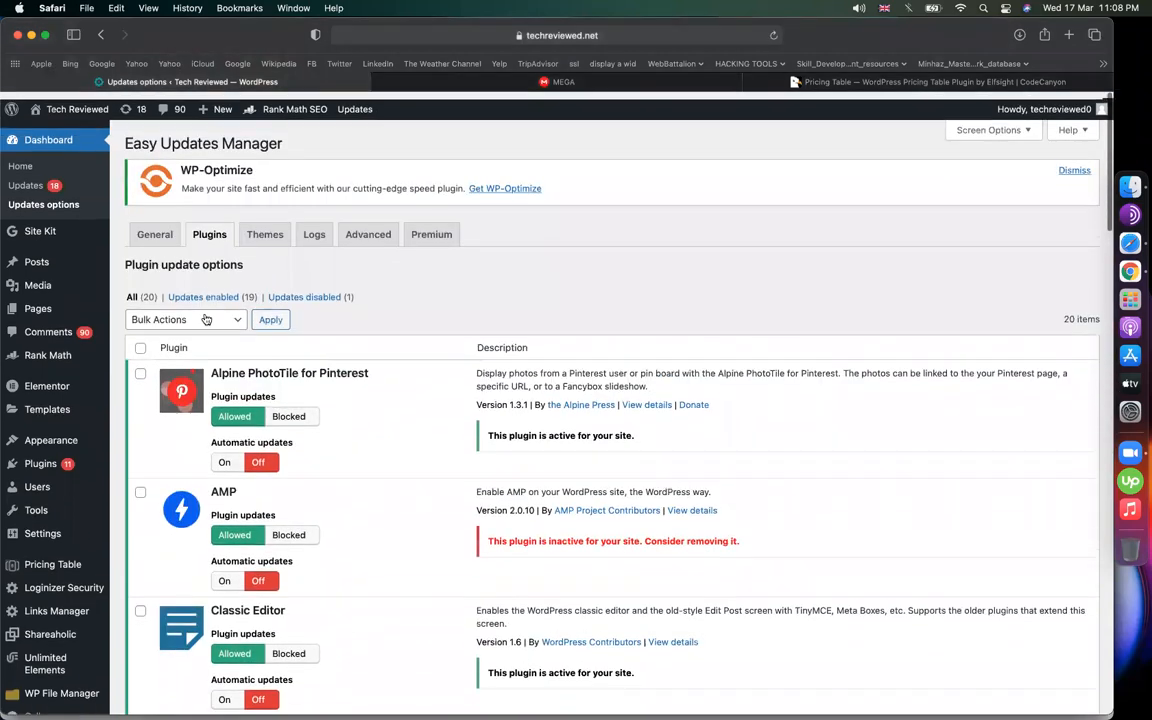
left_click(206, 319)
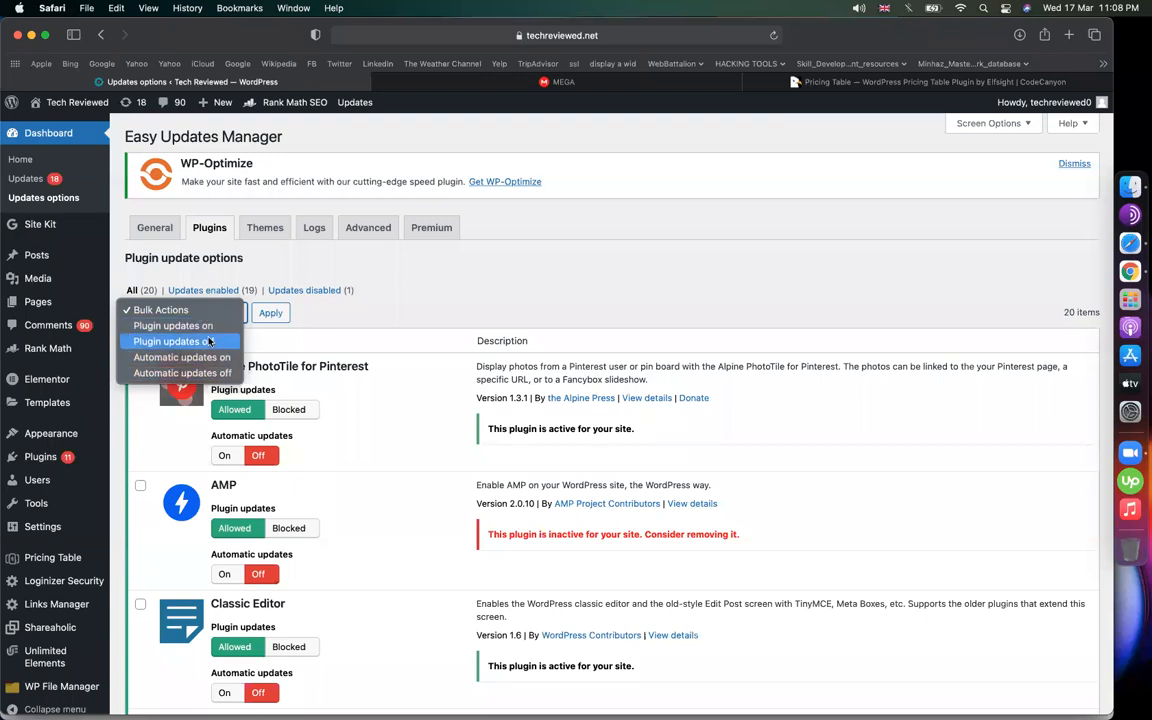
key("XF86AudioRaiseVolume")
left_click(180, 341)
left_click(270, 314)
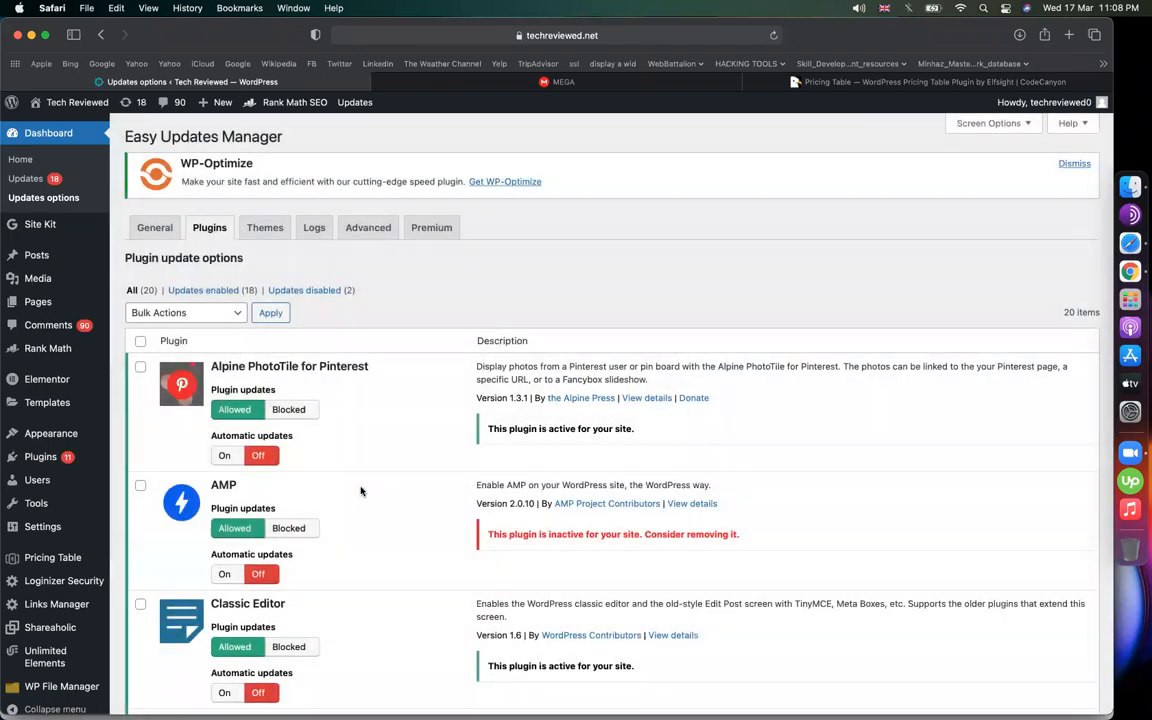
Apply the 'Automatic updates off' bulk action to Elfsight Pricing Table CC
scroll(361, 491, "down", 10)
scroll(361, 491, "down", 3)
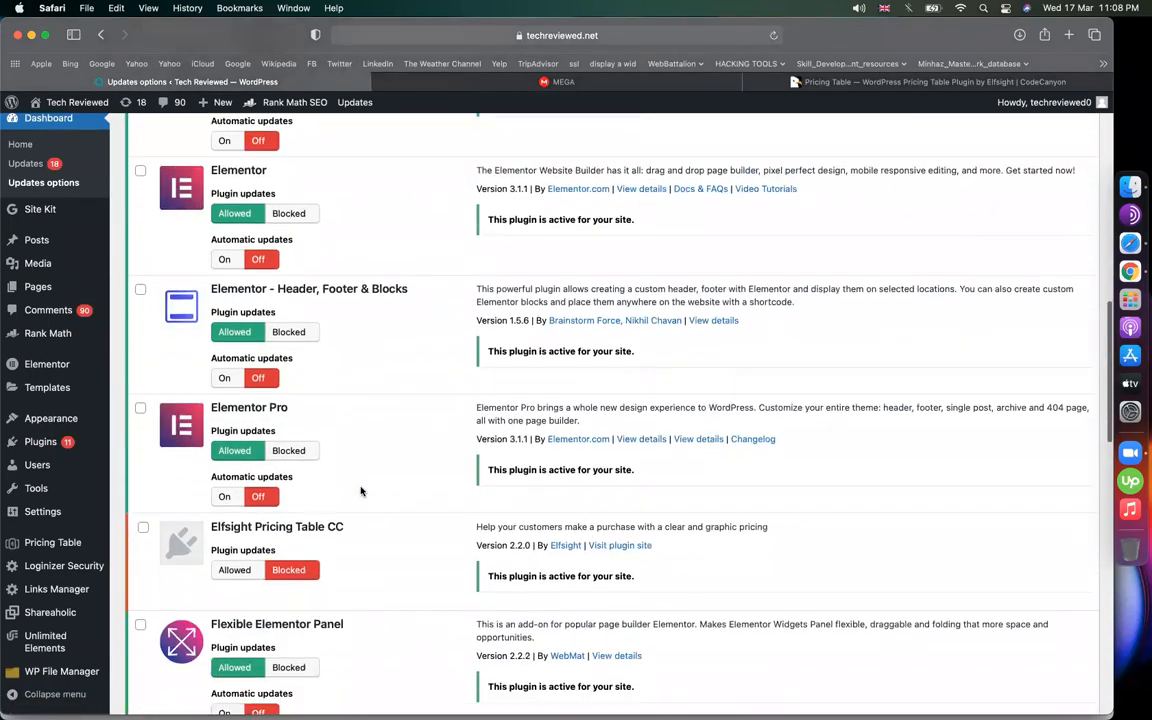
left_click(143, 528)
scroll(152, 534, "up", 15)
right_click(195, 328)
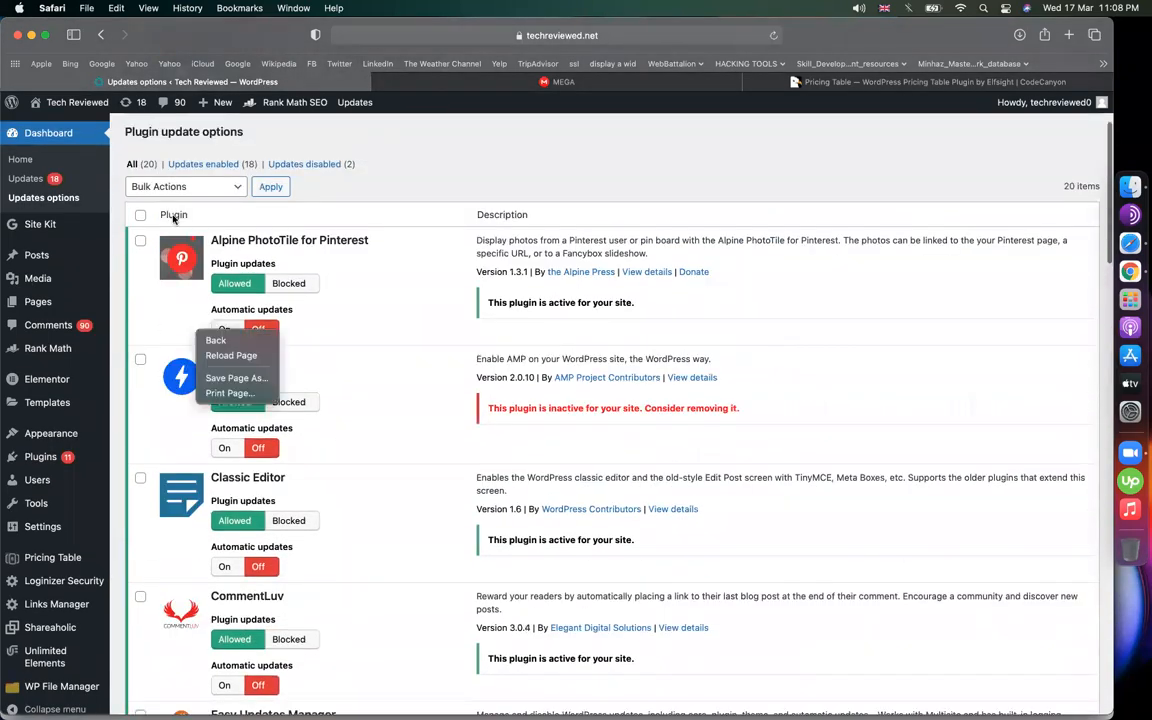
left_click(188, 189)
left_click(188, 189)
left_click(178, 243)
left_click(271, 189)
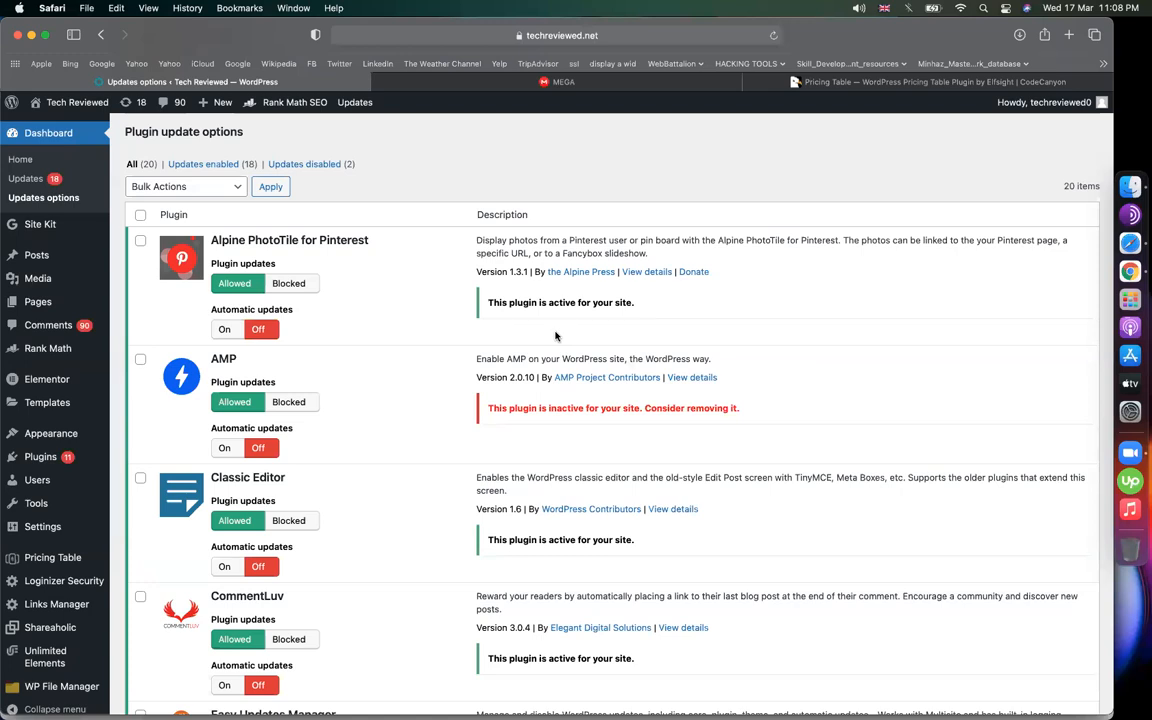
scroll(480, 240, "up", 3)
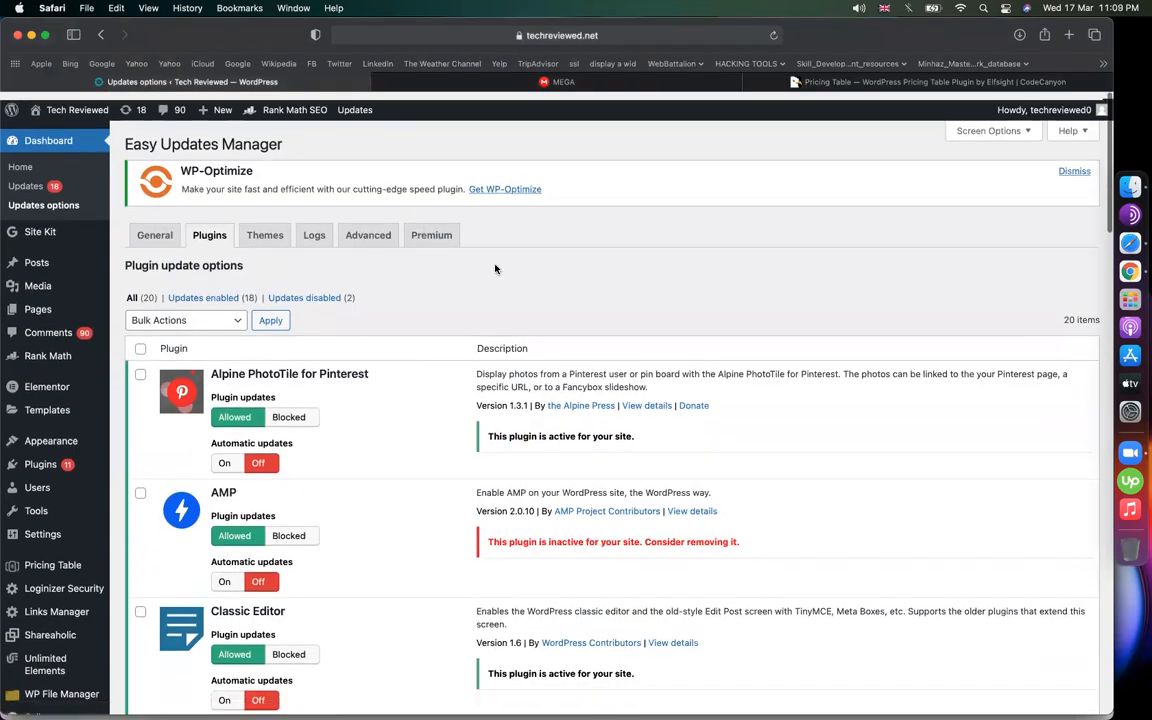
Open the Pricing Table plugin page, check the MEGA and CodeCanyon tabs, and return to WordPress
scroll(72, 540, "down", 3)
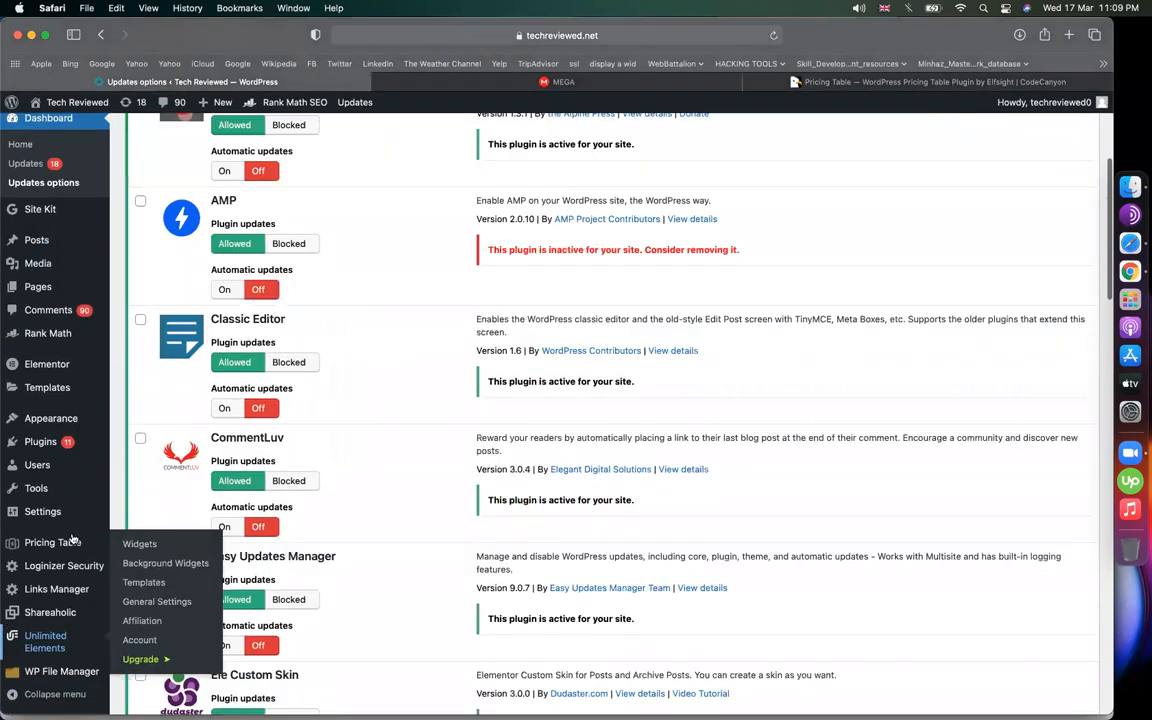
left_click(60, 541)
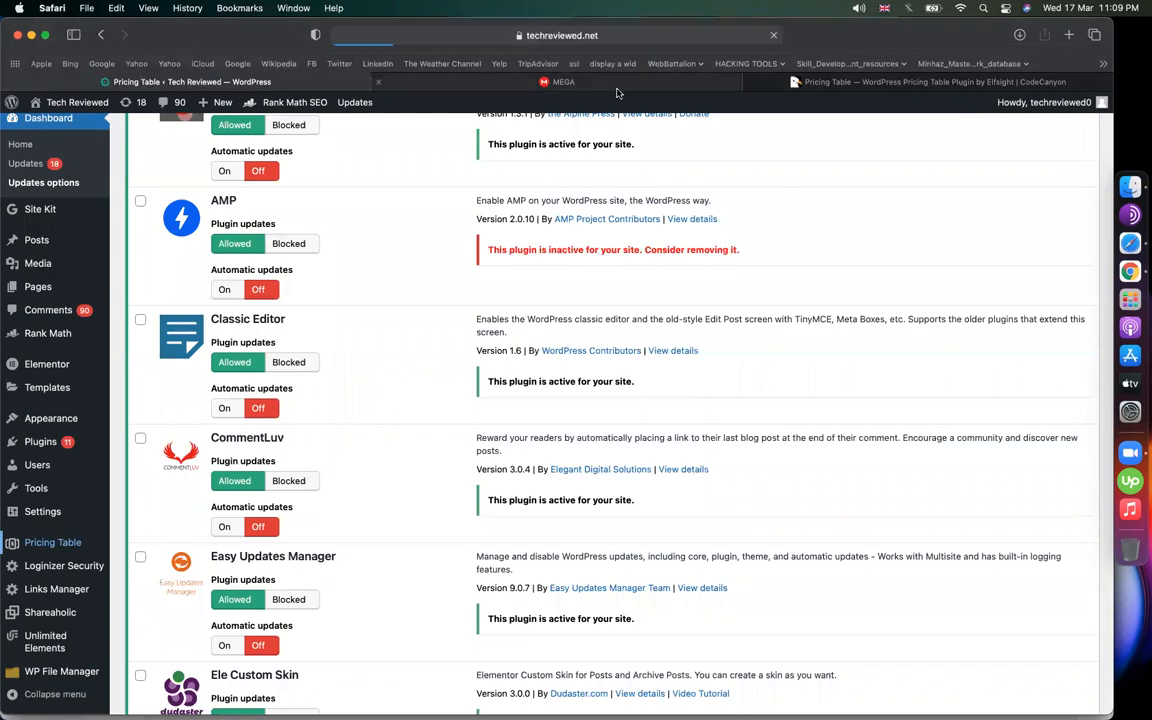
left_click(546, 81)
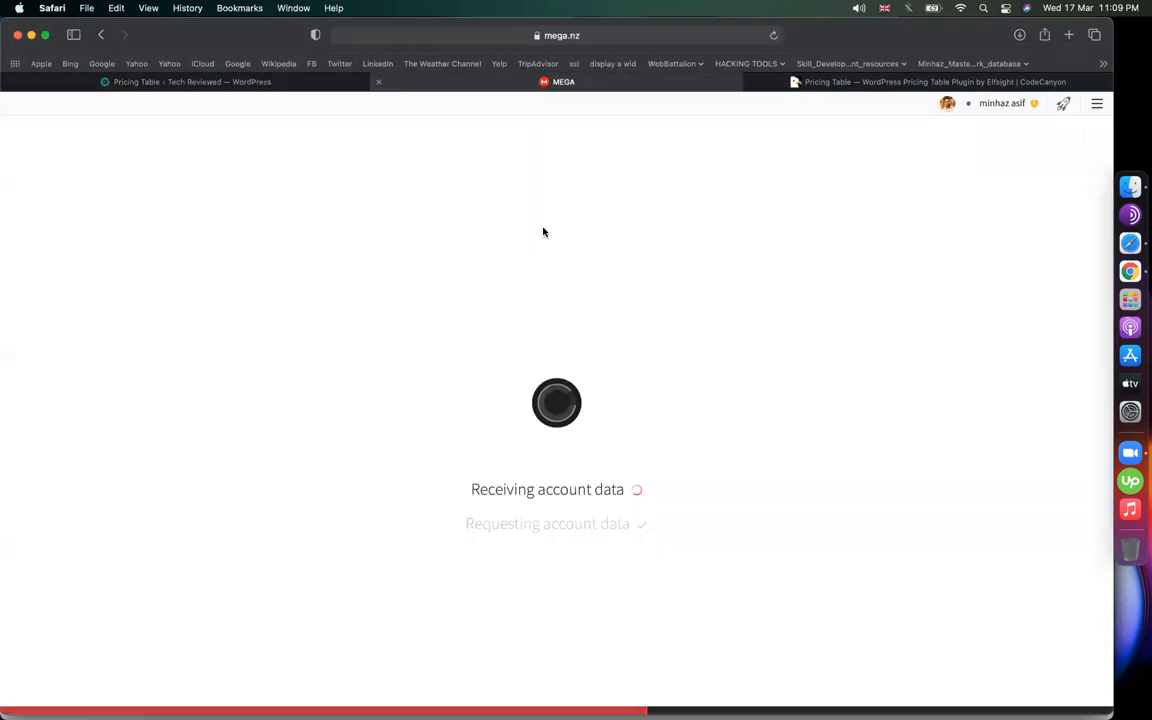
left_click(245, 83)
key("ctrl+shift+Tab")
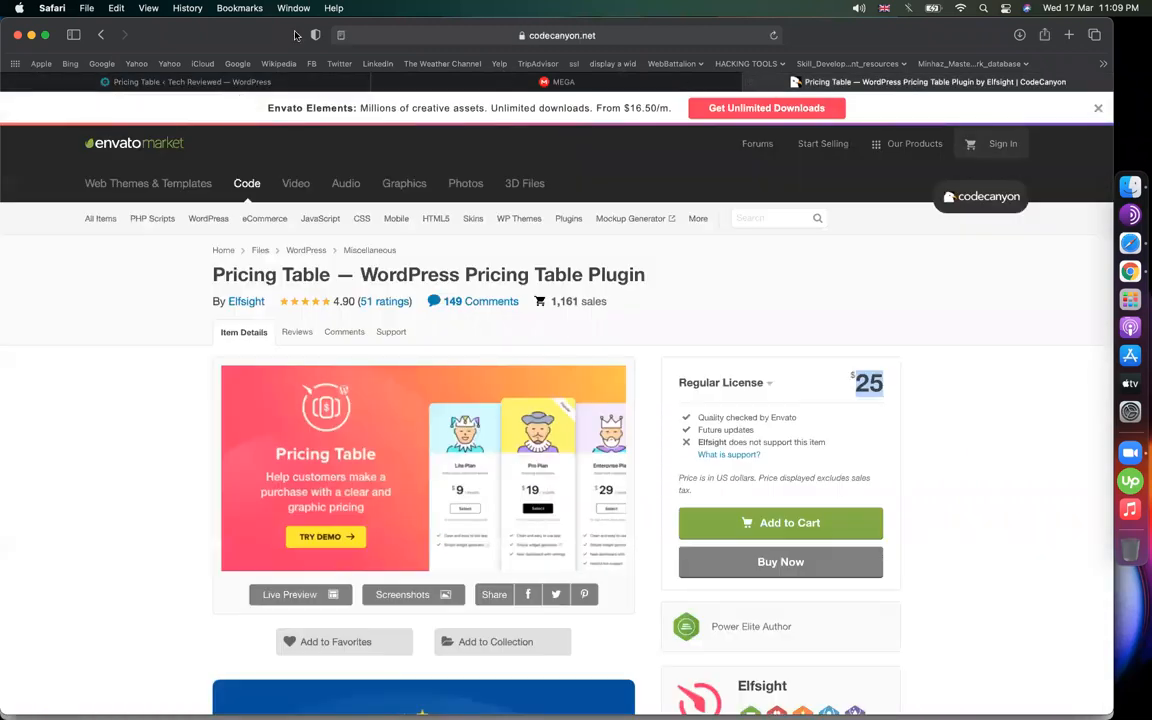
key("ctrl+shift+Tab")
left_click(242, 79)
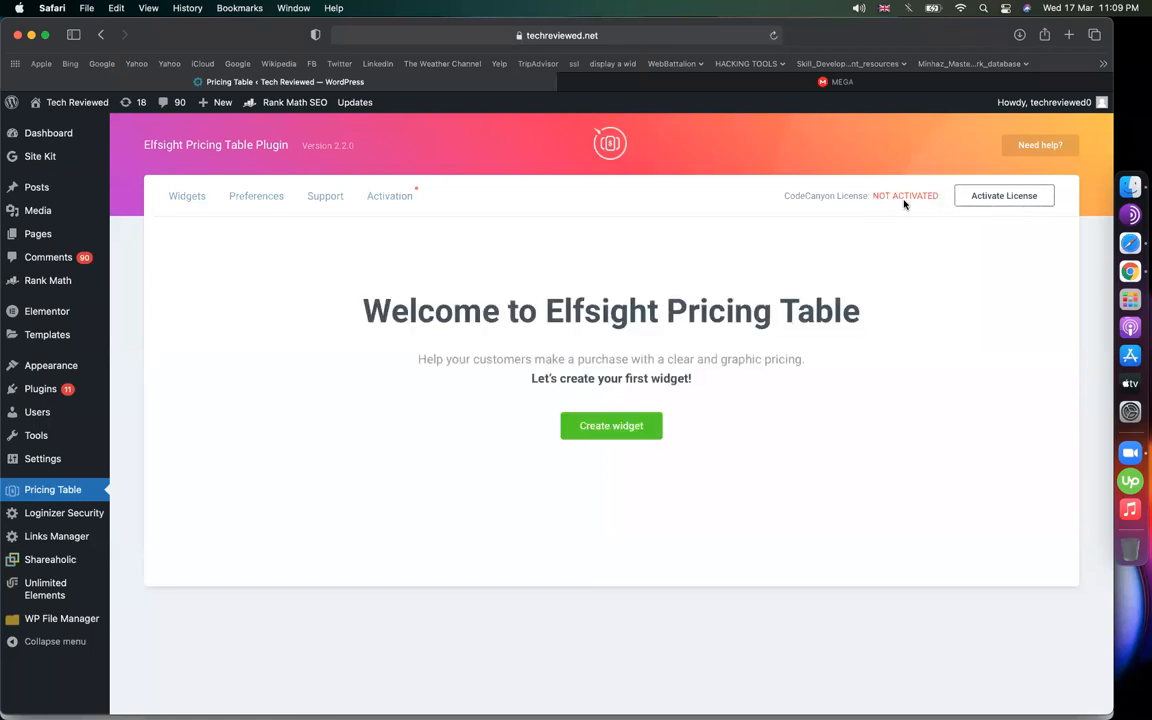
Create a pricing widget named 'pricing Table' and scroll down to its three-plan preview
left_click(598, 428)
left_click(476, 439)
type("p")
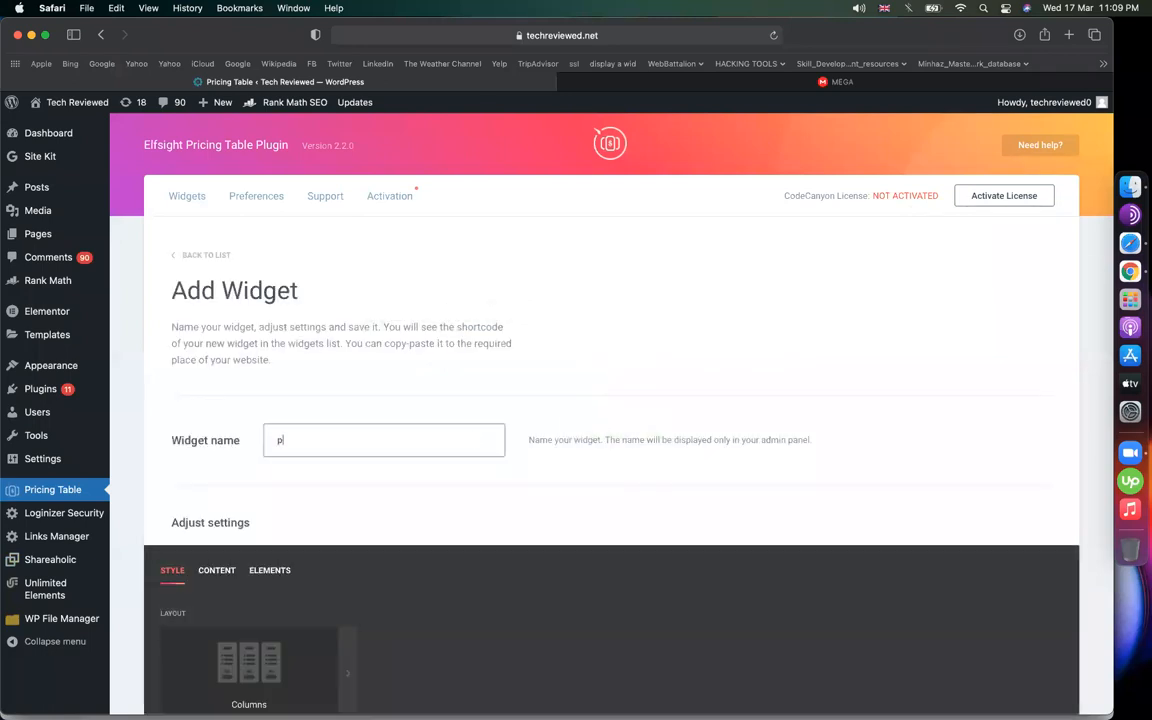
type("ricing ta")
key("BackSpace")
key("BackSpace")
type("Tave")
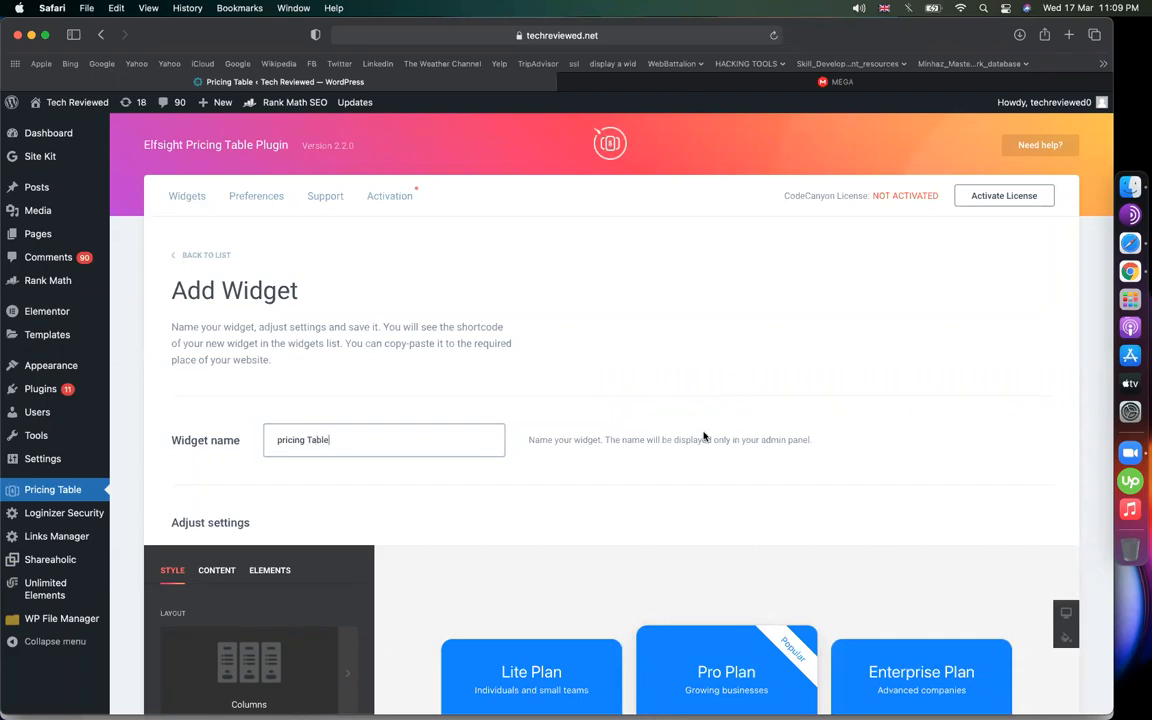
scroll(700, 437, "down", 3)
scroll(650, 505, "down", 4)
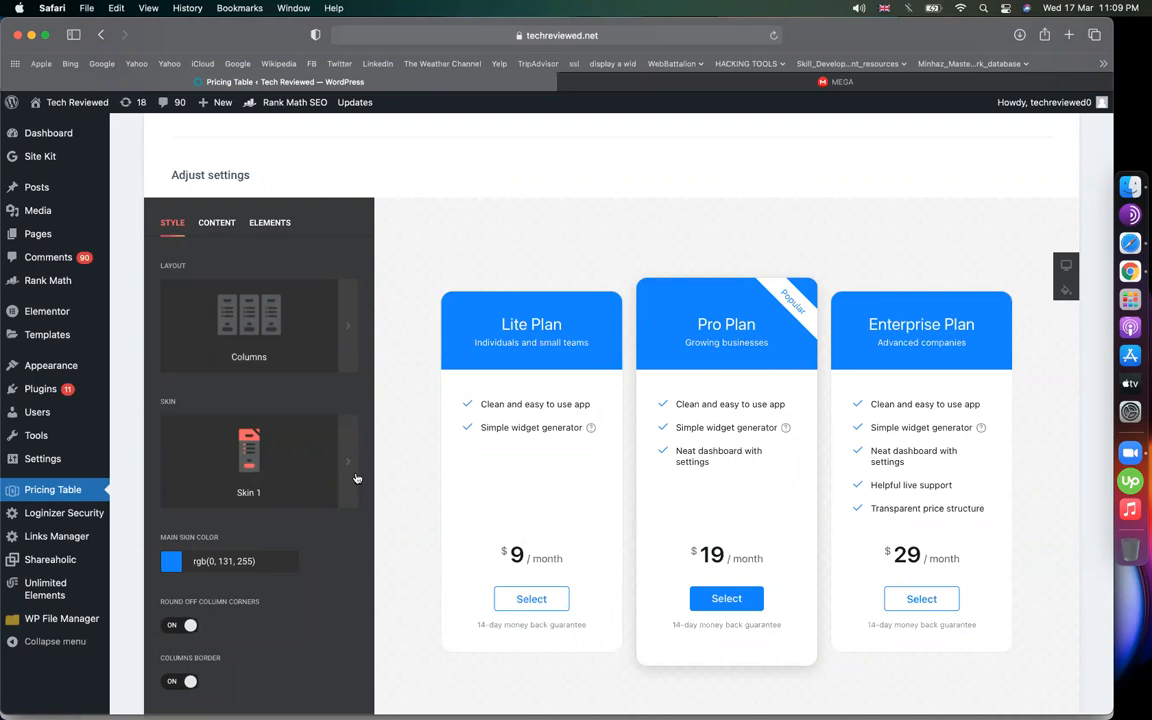
Set the pricing table layout to Grid after trying Table and Columns
left_click(222, 298)
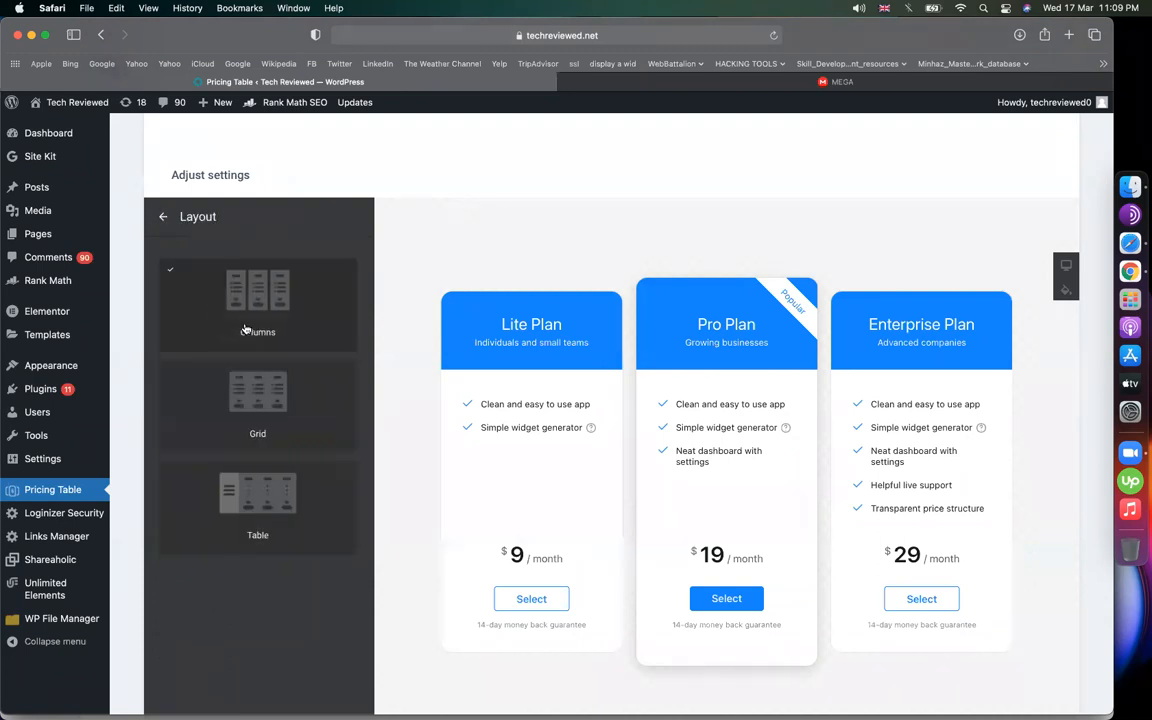
left_click(266, 385)
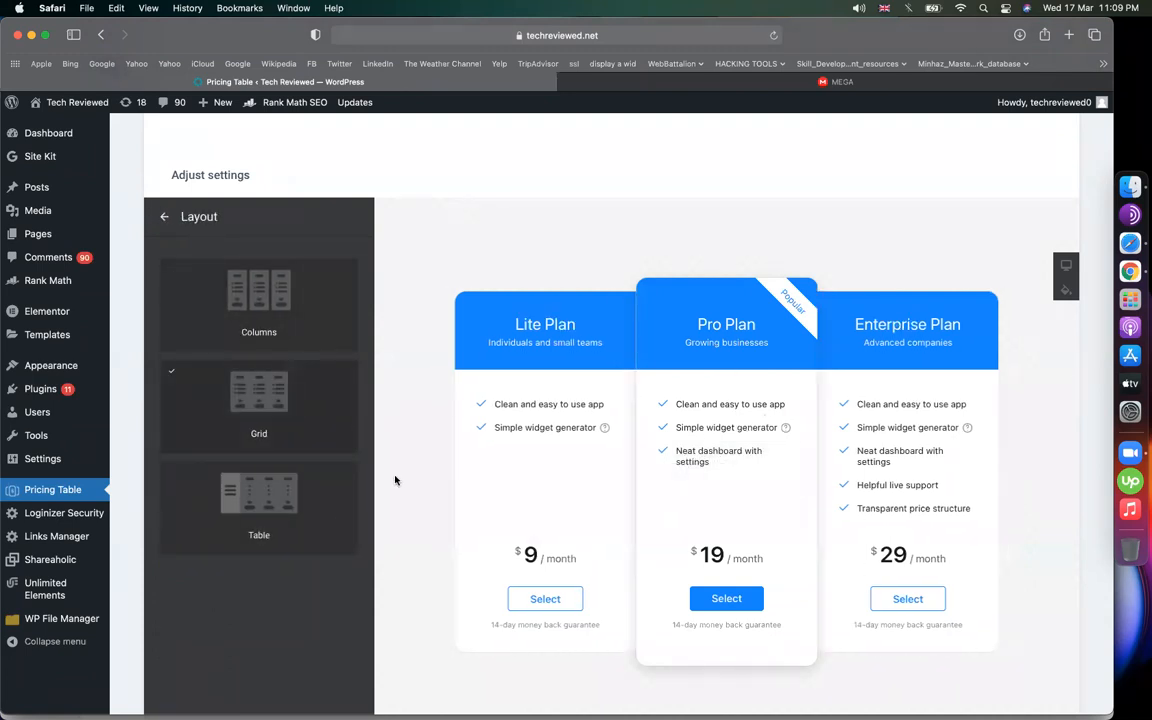
left_click(305, 515)
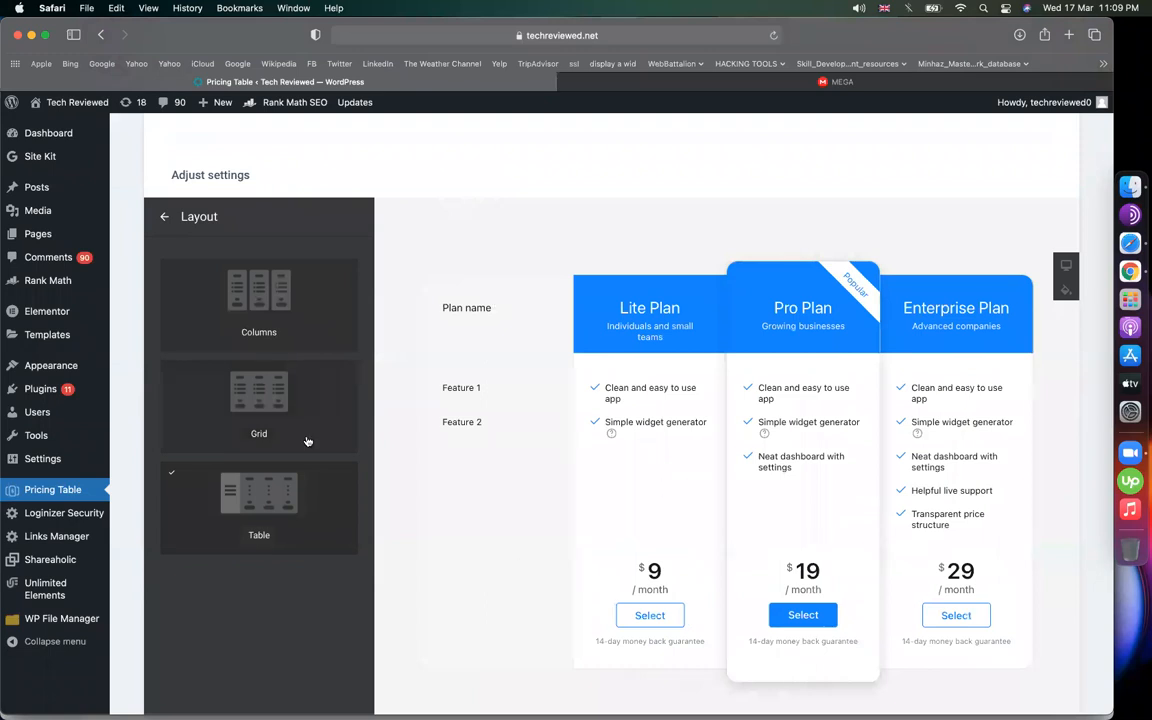
left_click(277, 335)
left_click(258, 418)
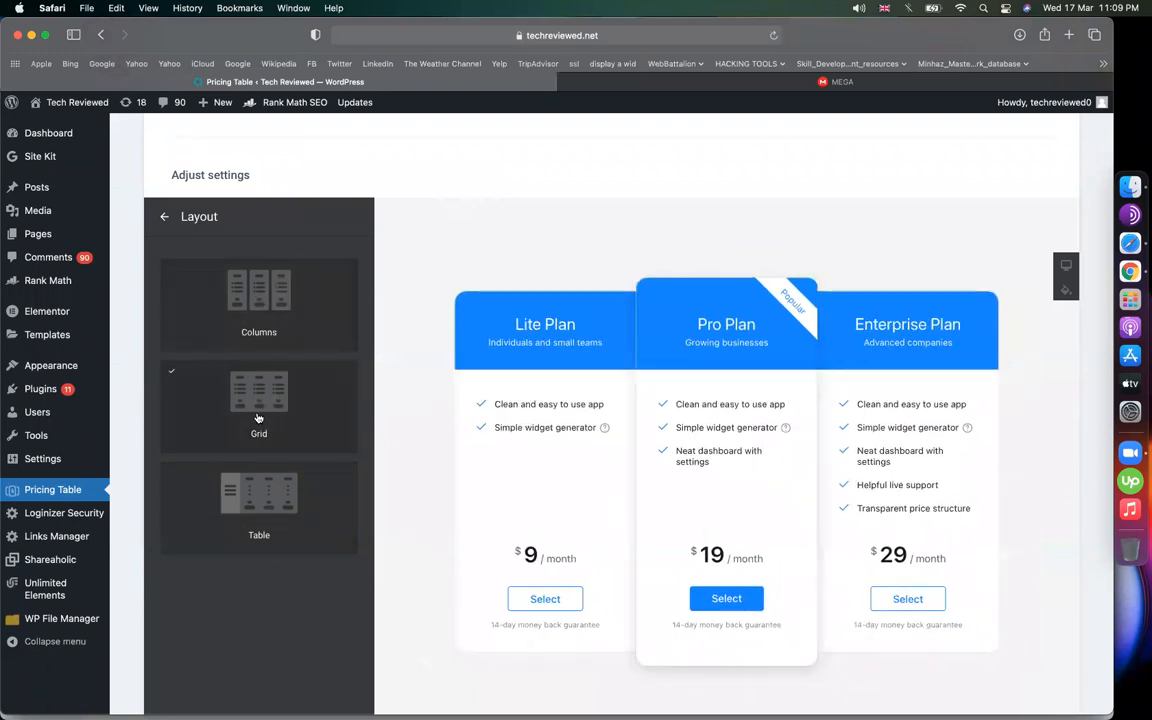
left_click(164, 216)
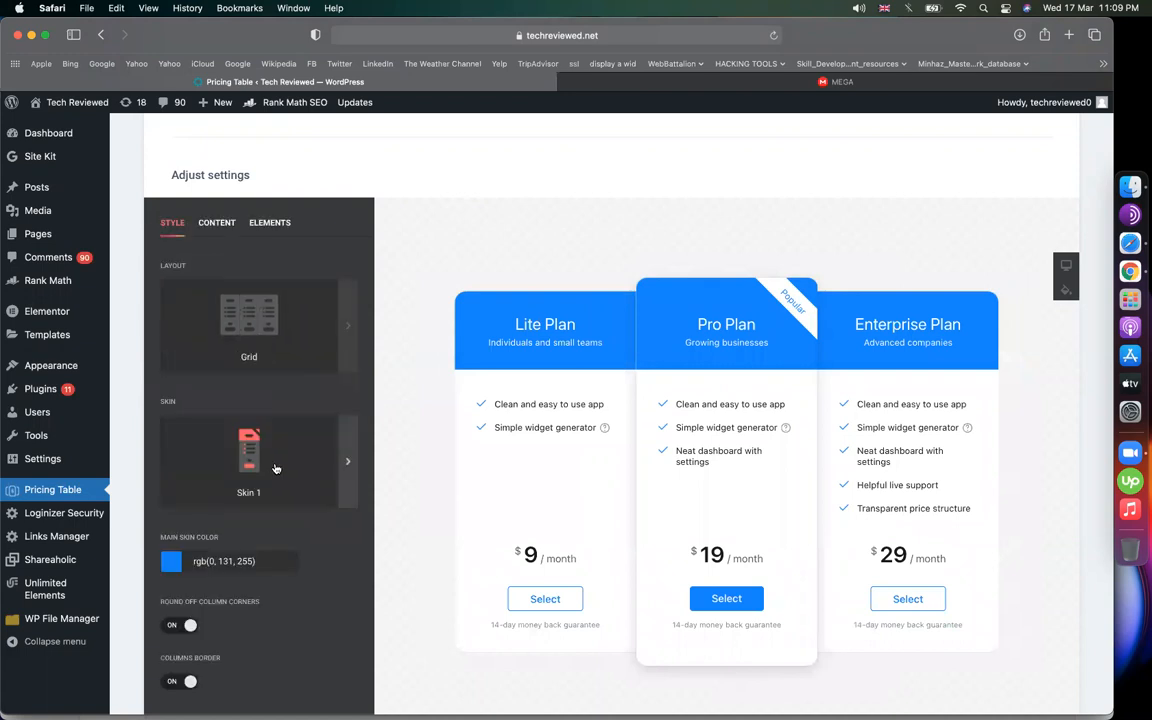
Preview Skins 2, 3 and 4, then keep Skin 1
left_click(250, 420)
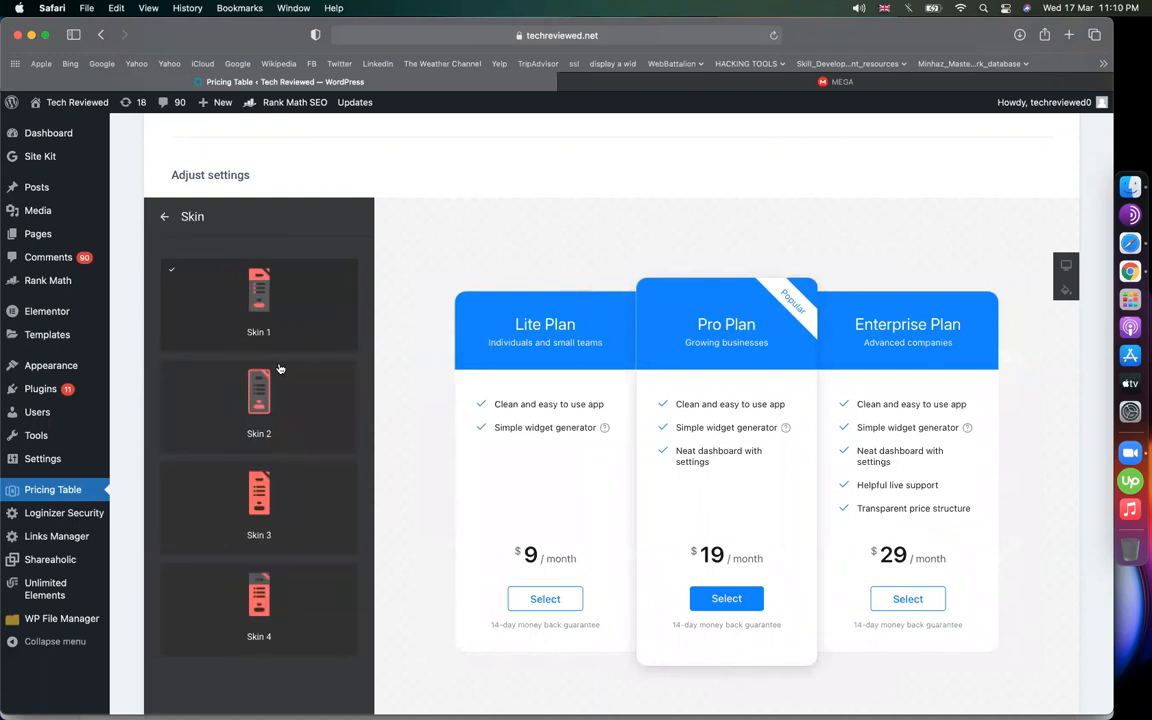
left_click(280, 369)
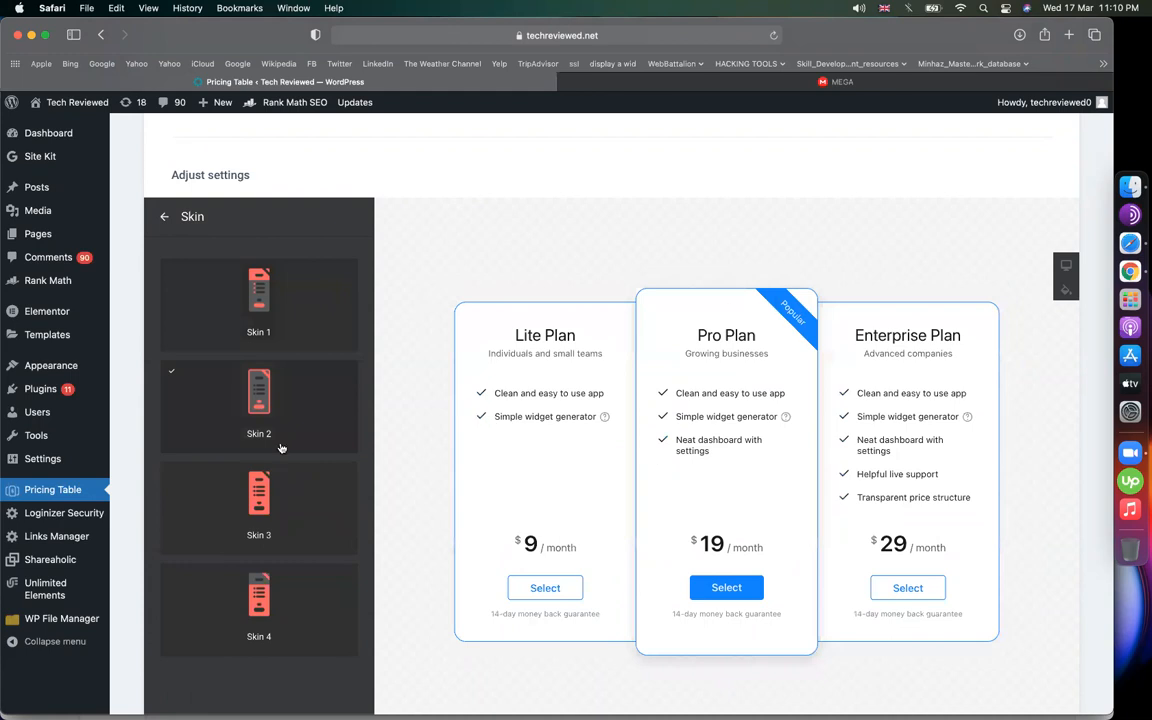
left_click(298, 535)
left_click(290, 588)
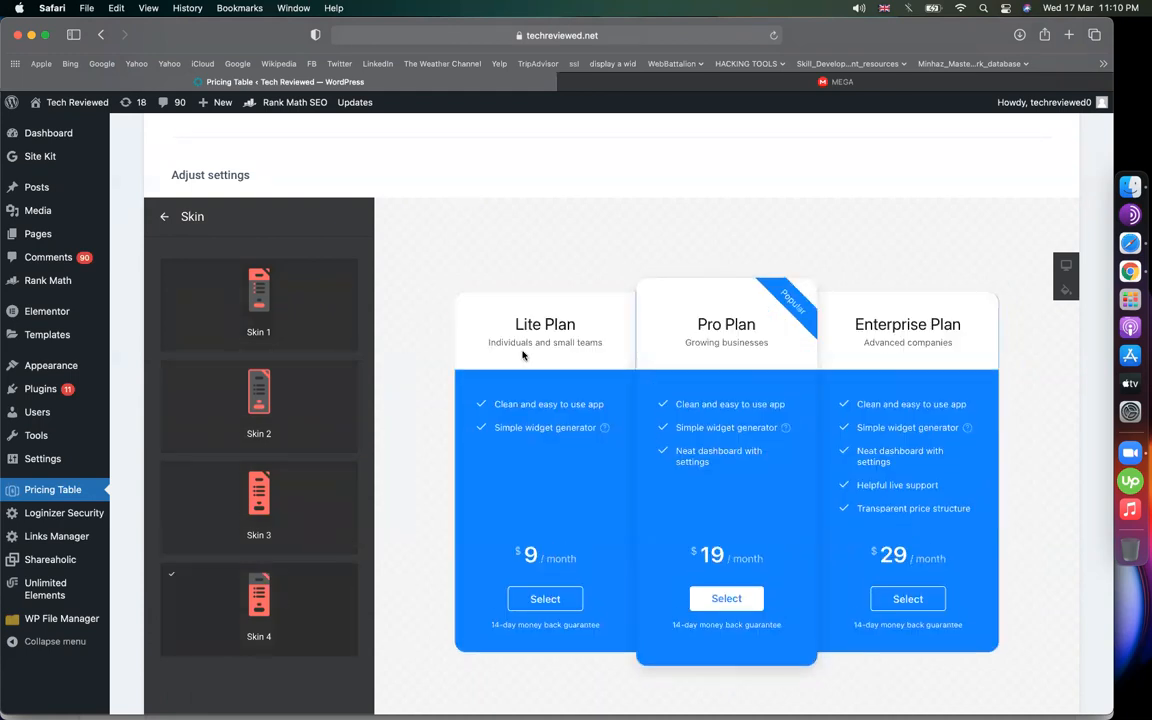
left_click(261, 283)
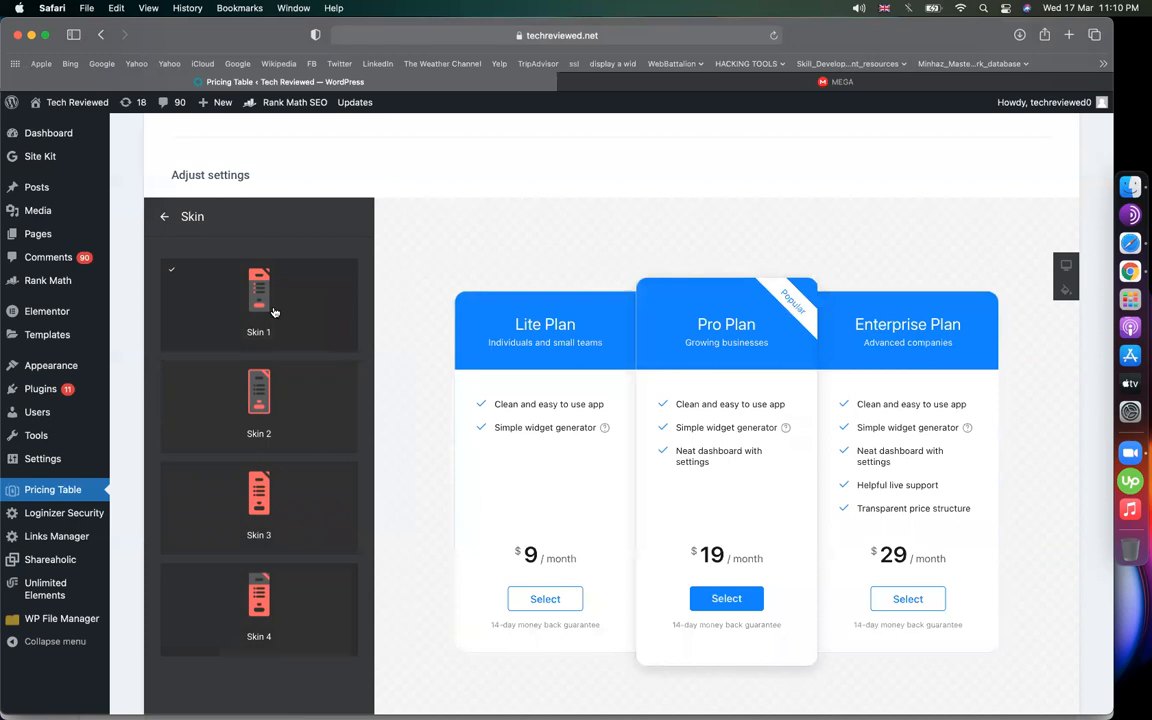
left_click(162, 216)
Set the Main Skin Color to purple rgb(102, 0, 255)
scroll(670, 338, "down", 3)
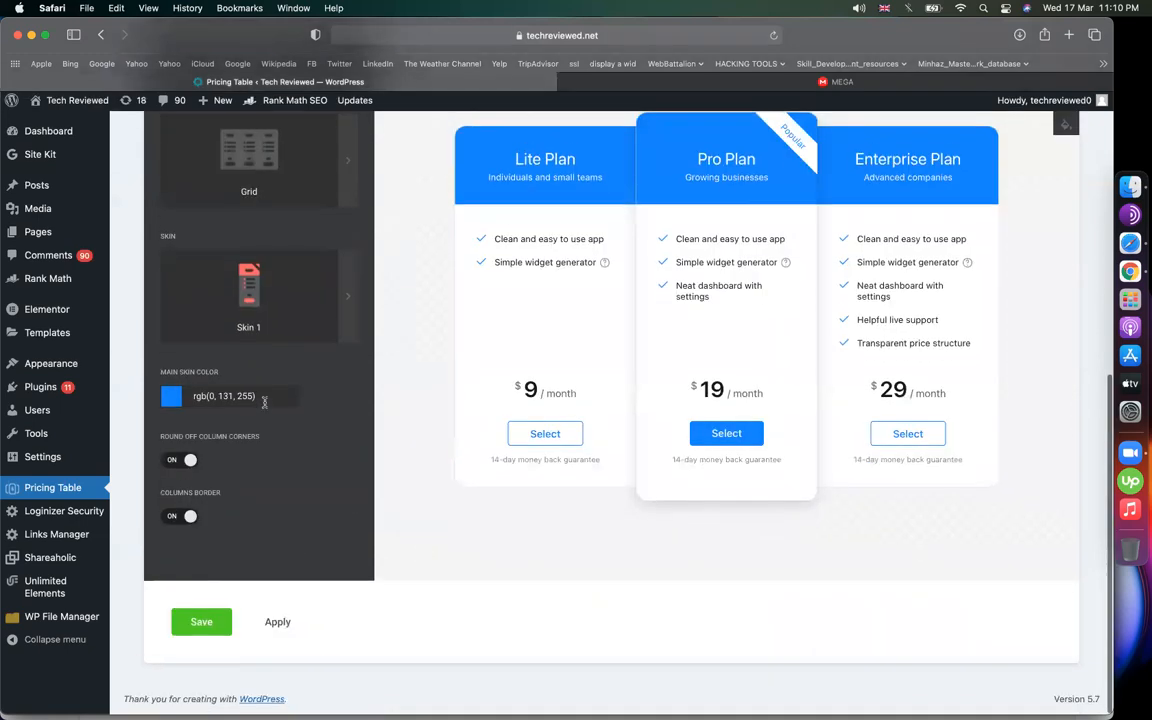
left_click(171, 398)
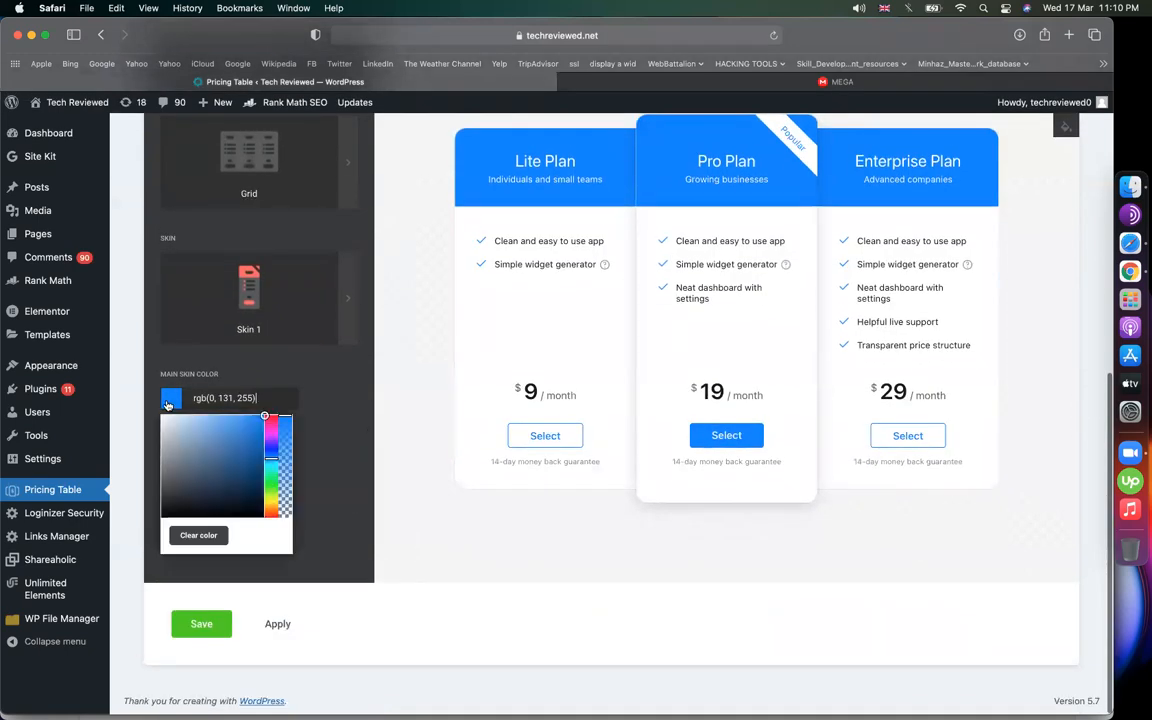
left_click(266, 441)
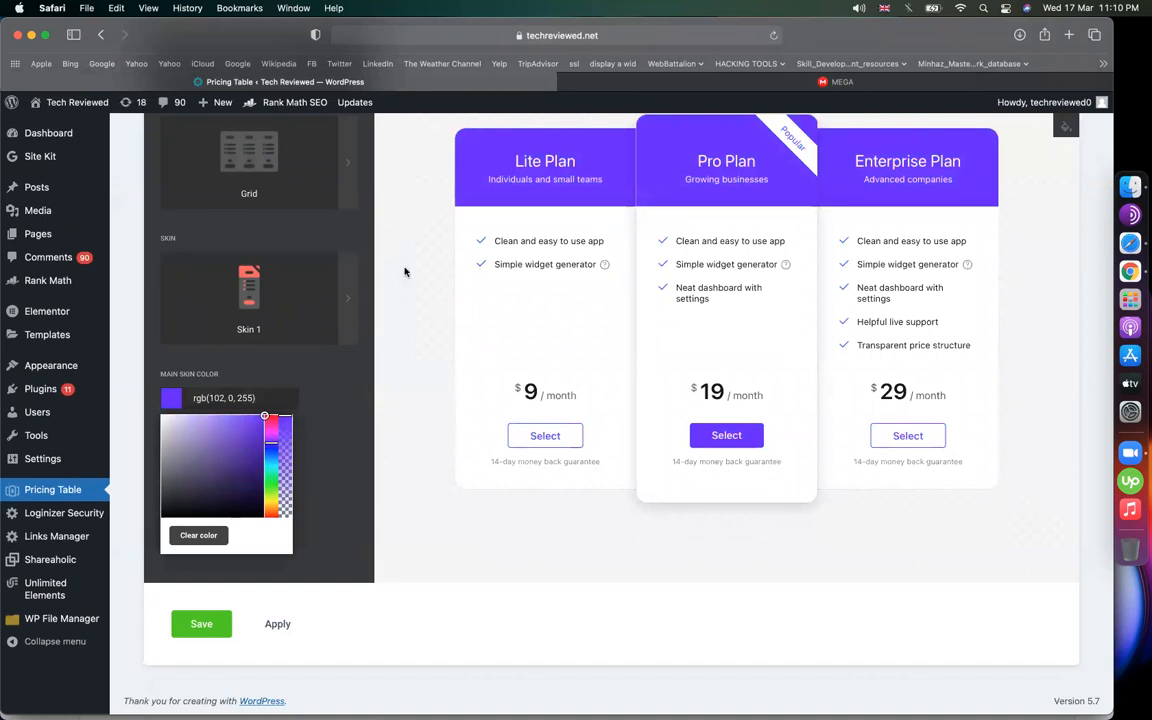
scroll(337, 381, "up", 1)
left_click(302, 466)
scroll(302, 466, "up", 5)
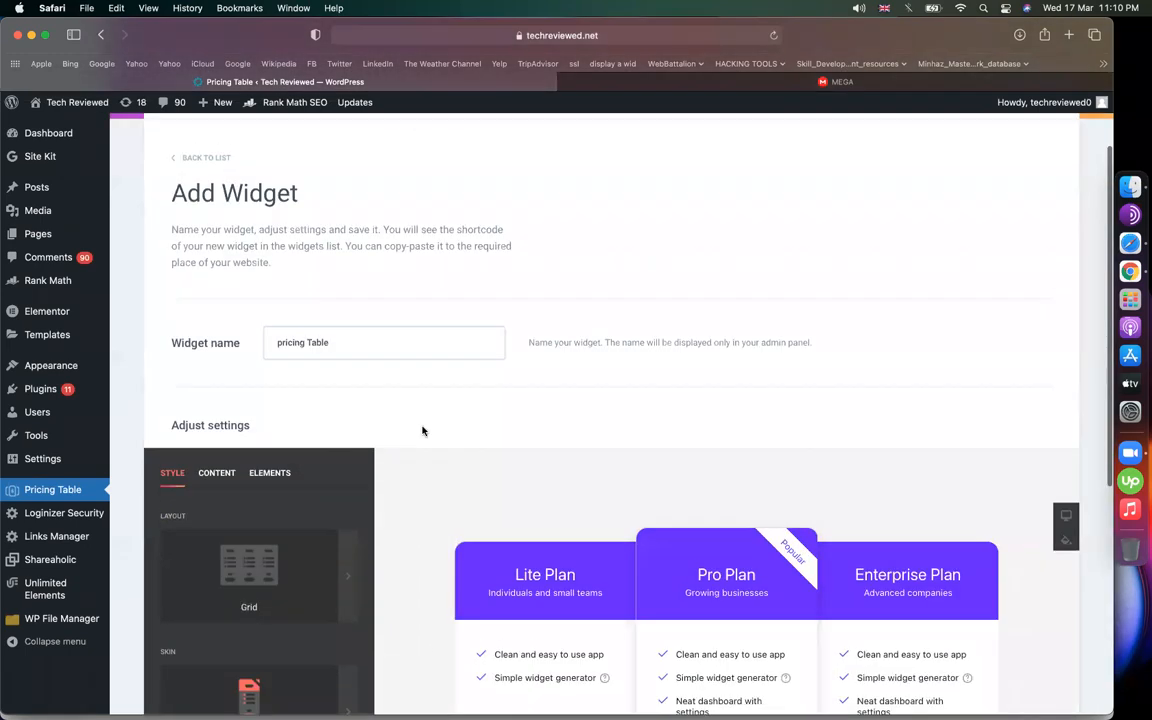
Retitle the Lite Plan card 'Business Website'
scroll(424, 429, "down", 2)
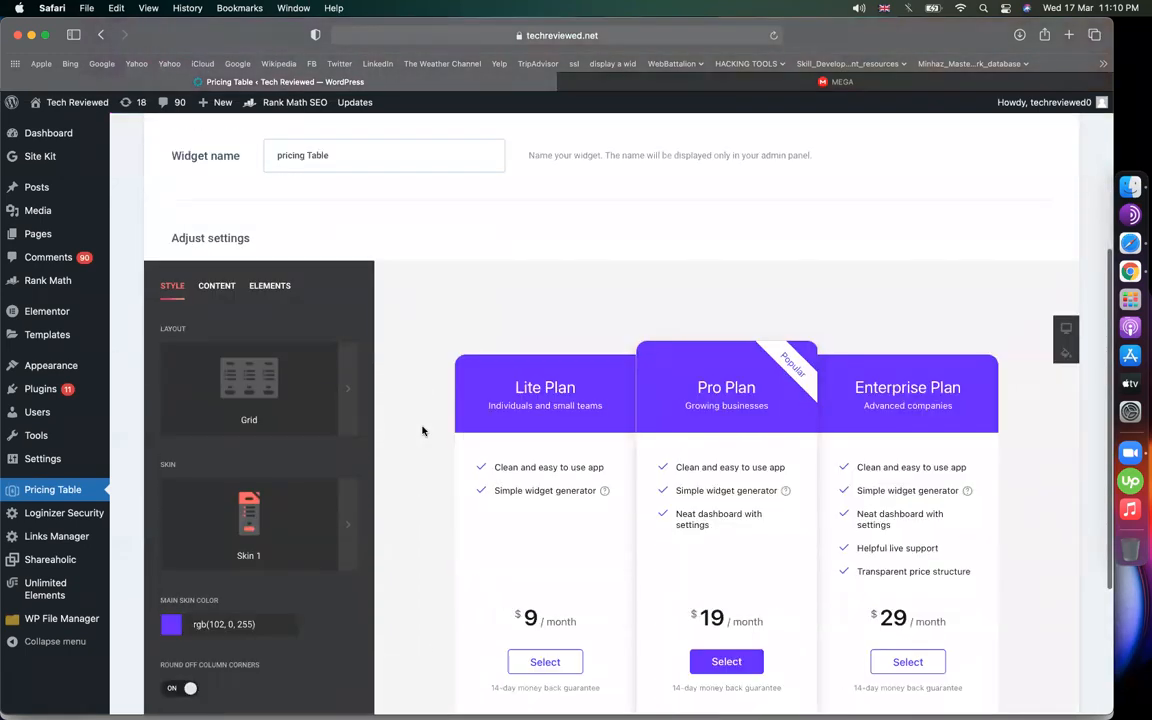
left_click(210, 287)
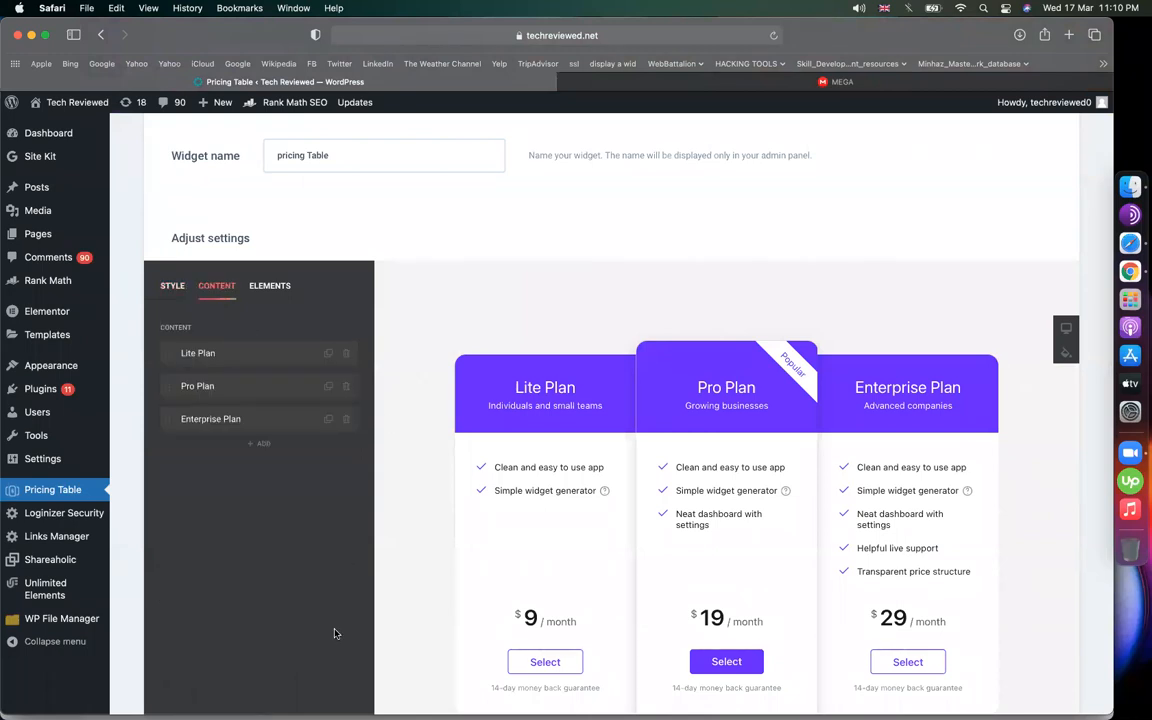
scroll(290, 560, "down", 1)
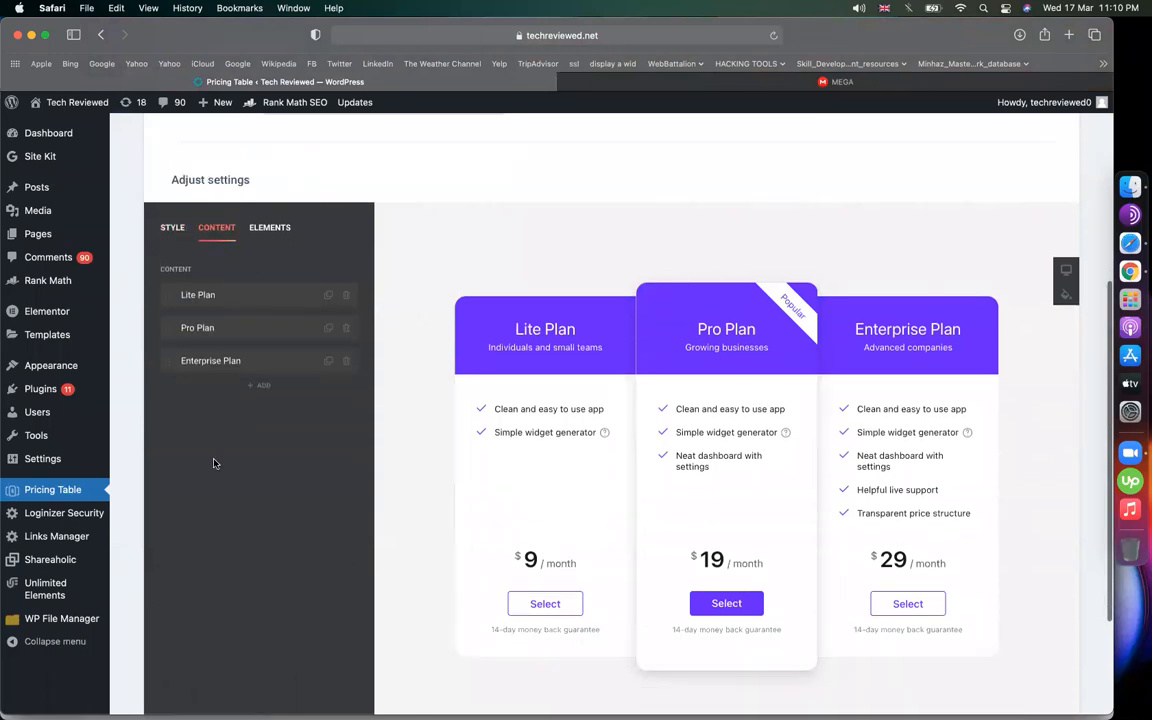
left_click(228, 299)
left_click_drag(470, 326, 607, 334)
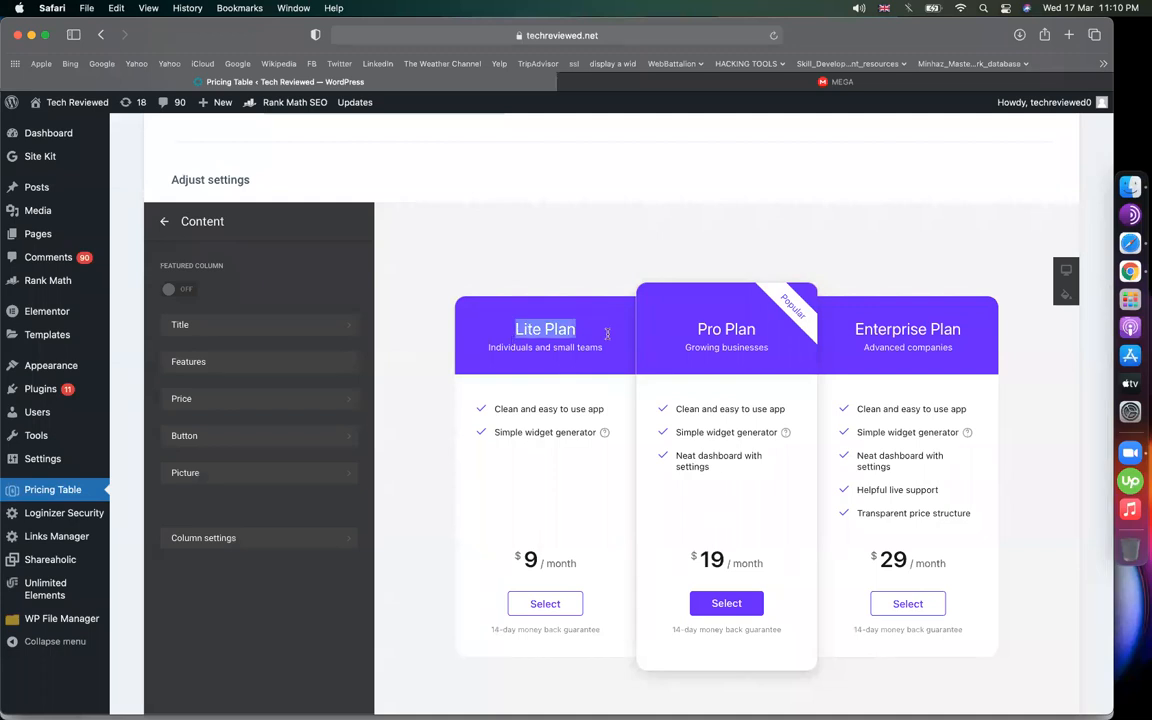
left_click(252, 327)
triple_click(262, 300)
type("Business Website")
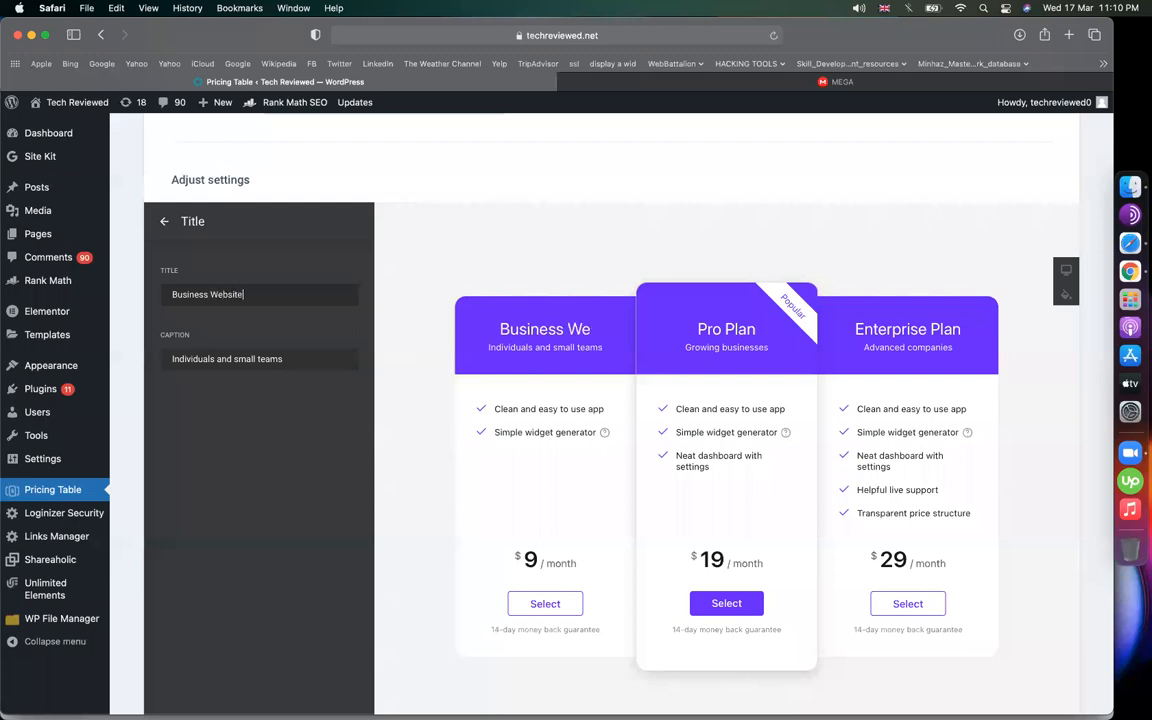
Replace the first card's caption with 'agency website'
left_click_drag(490, 347, 603, 348)
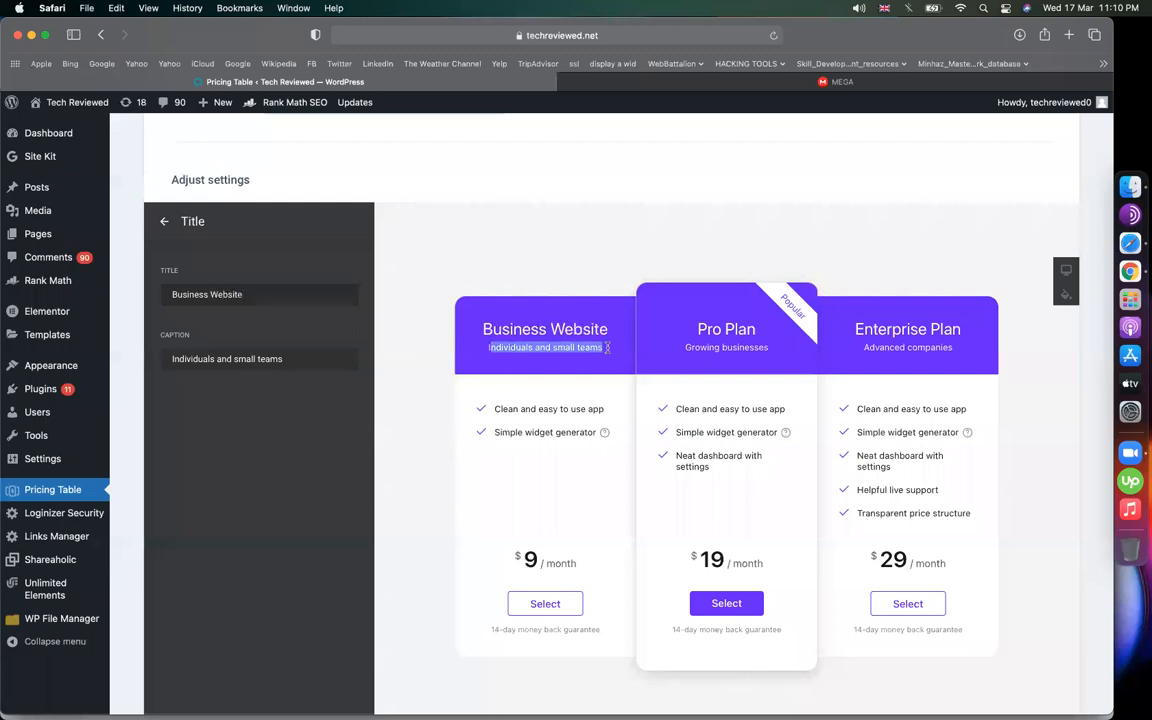
left_click(323, 364)
key("super+a")
key("BackSpace")
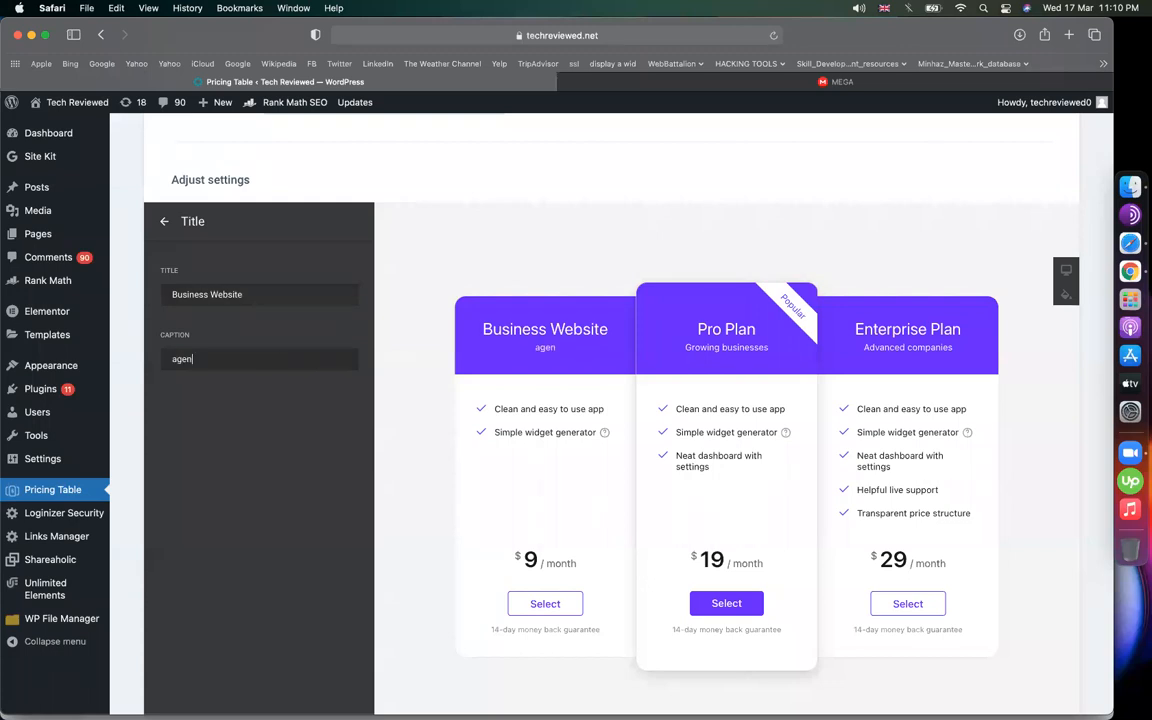
type("agency website")
left_click(166, 222)
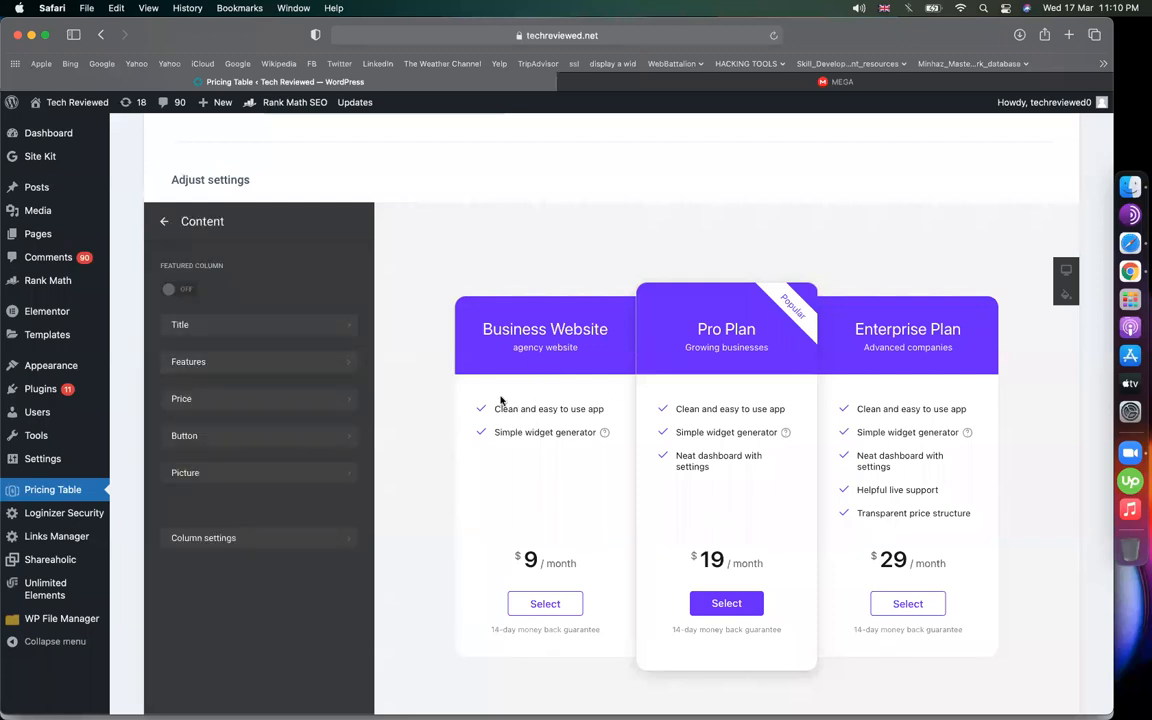
Change the first two features to 'complete website design' and 'pricing features'
left_click(270, 368)
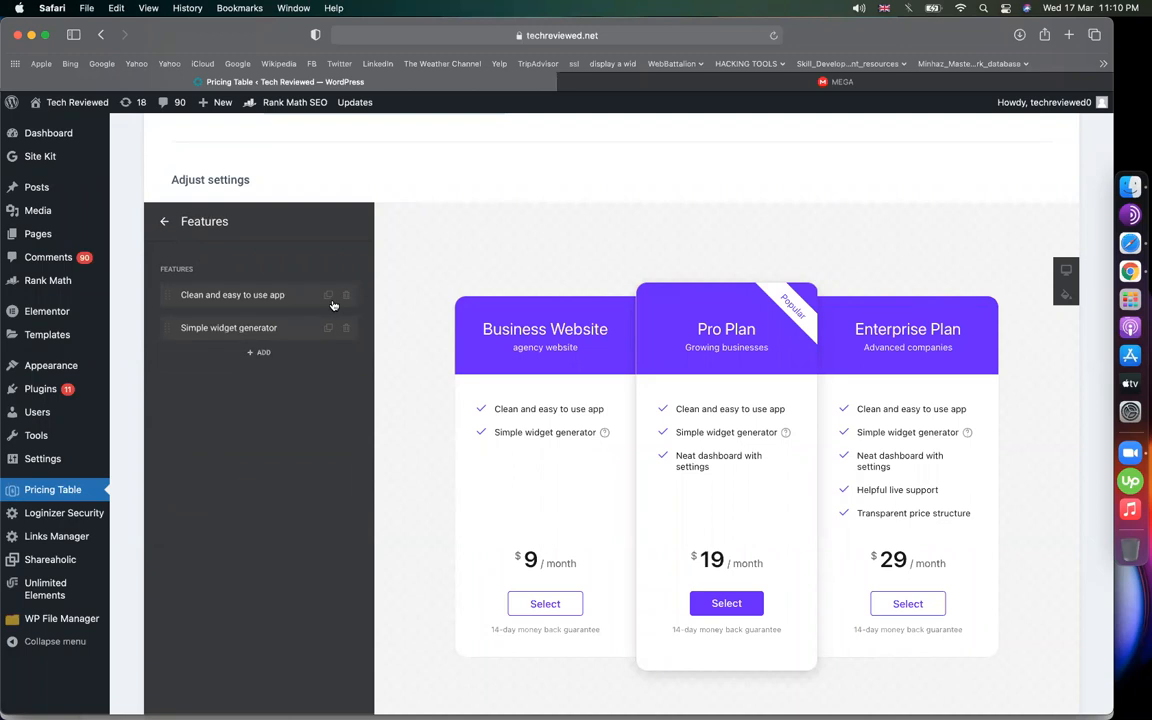
left_click(249, 306)
triple_click(242, 307)
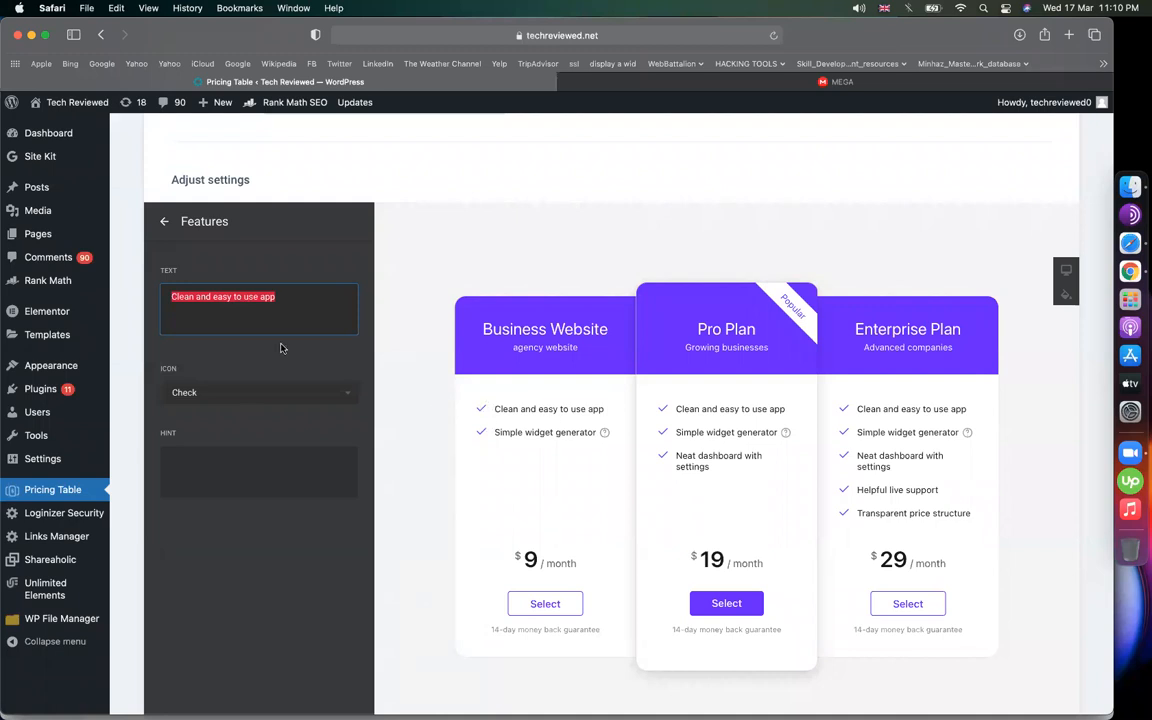
type("compl")
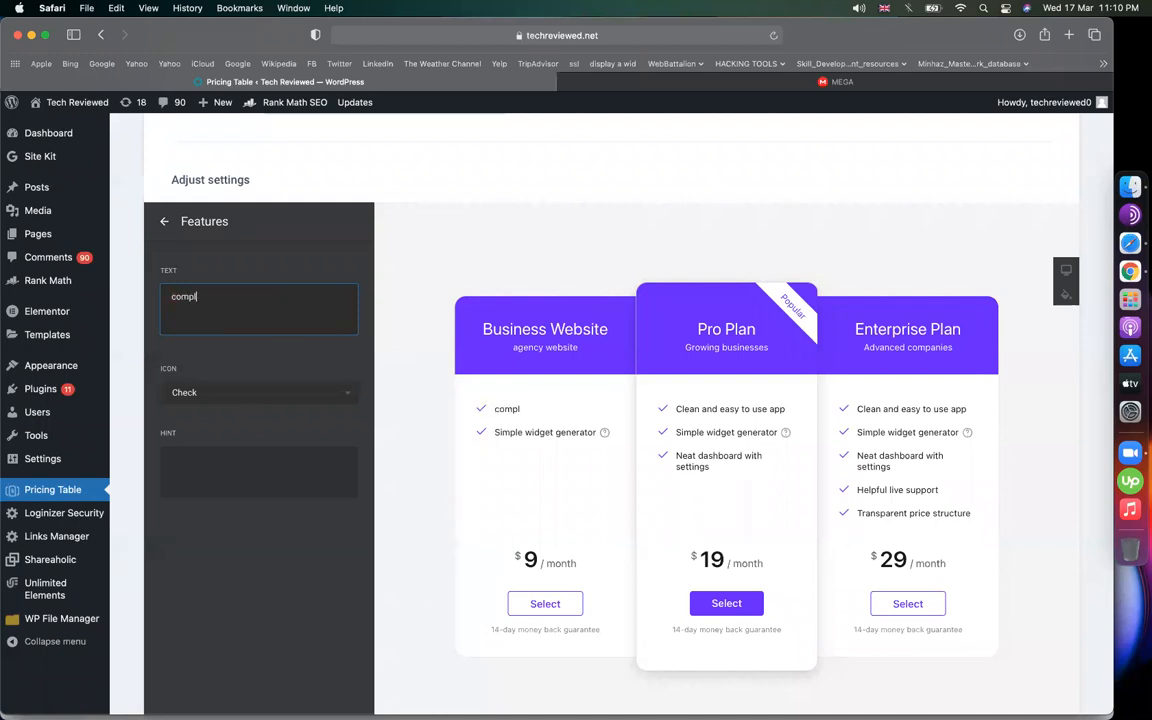
type("ete website design")
left_click(164, 221)
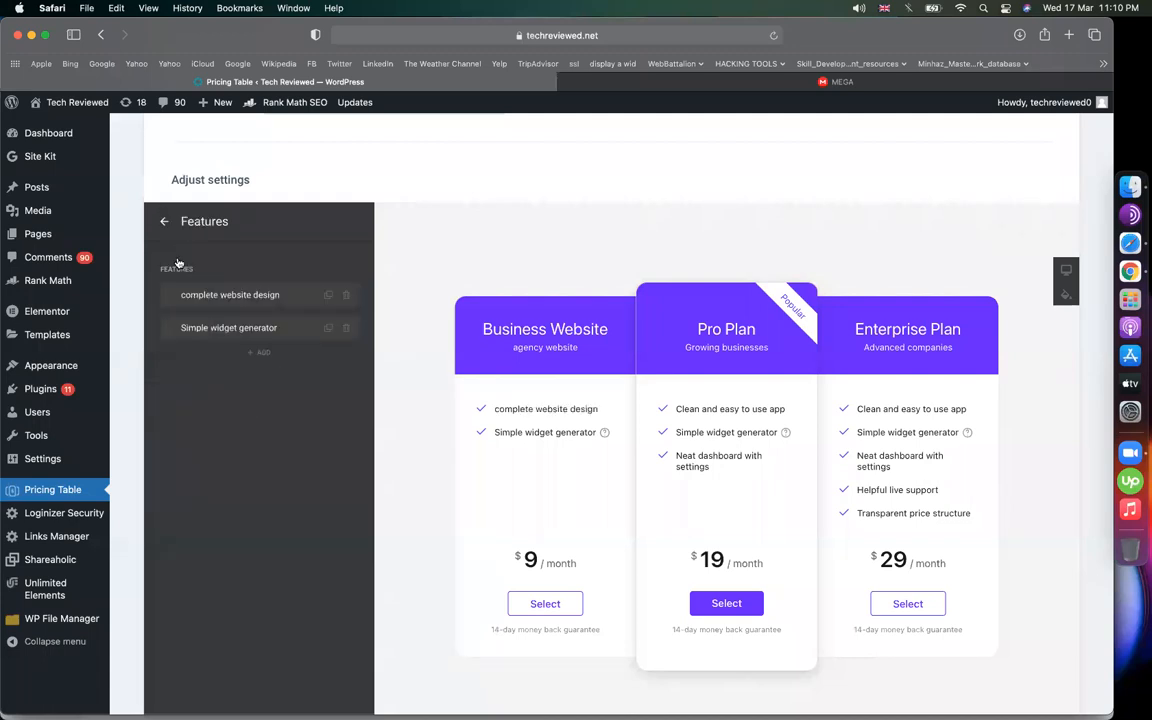
left_click(212, 327)
type("pricing fea")
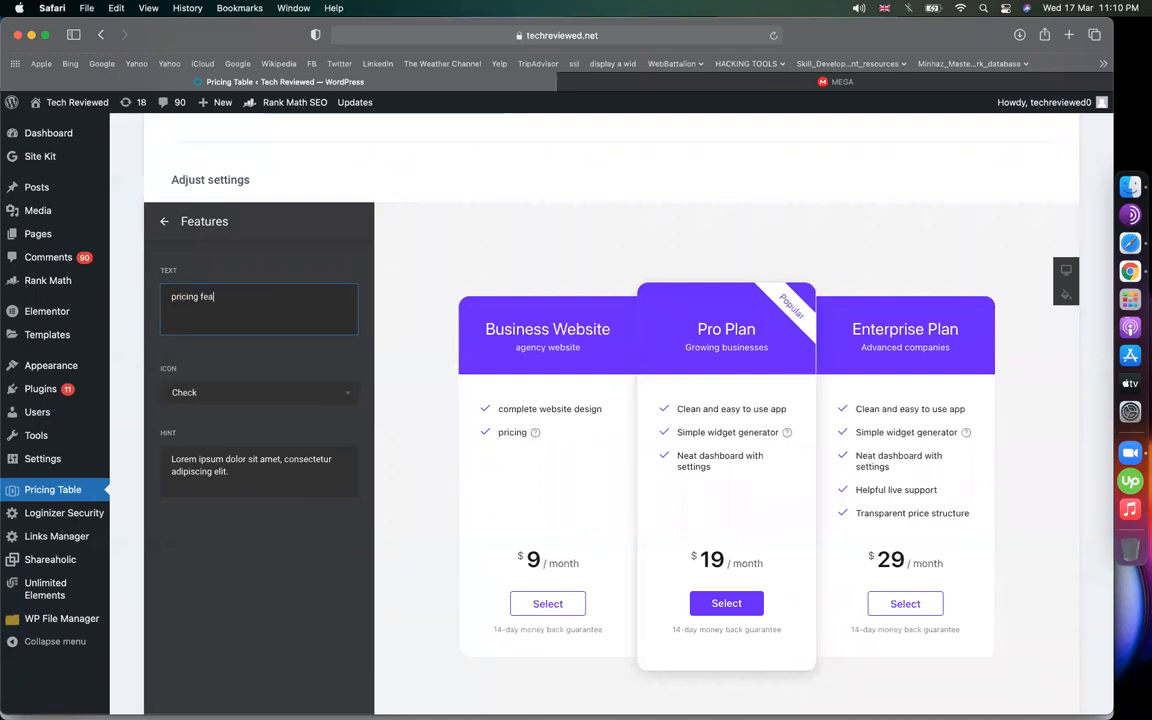
type("tures")
left_click(164, 221)
Duplicate the pricing features item and rename the copy 'hosting'
left_click(328, 327)
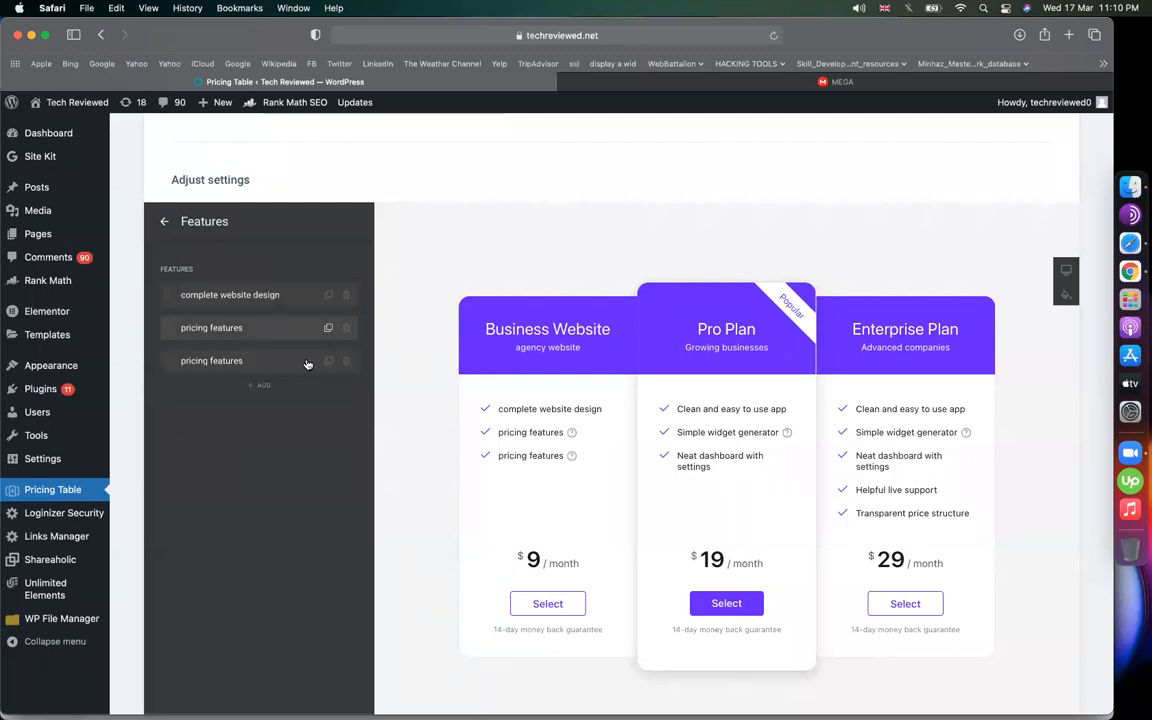
left_click(265, 360)
key("super+a")
type("h")
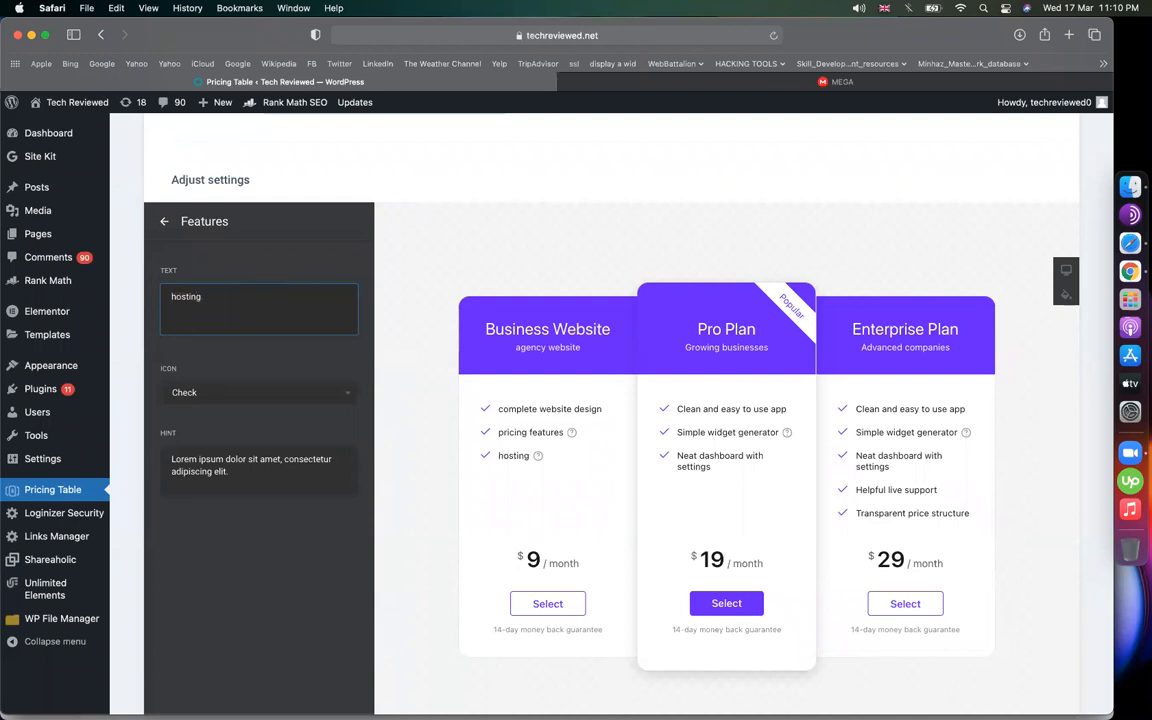
left_click(165, 222)
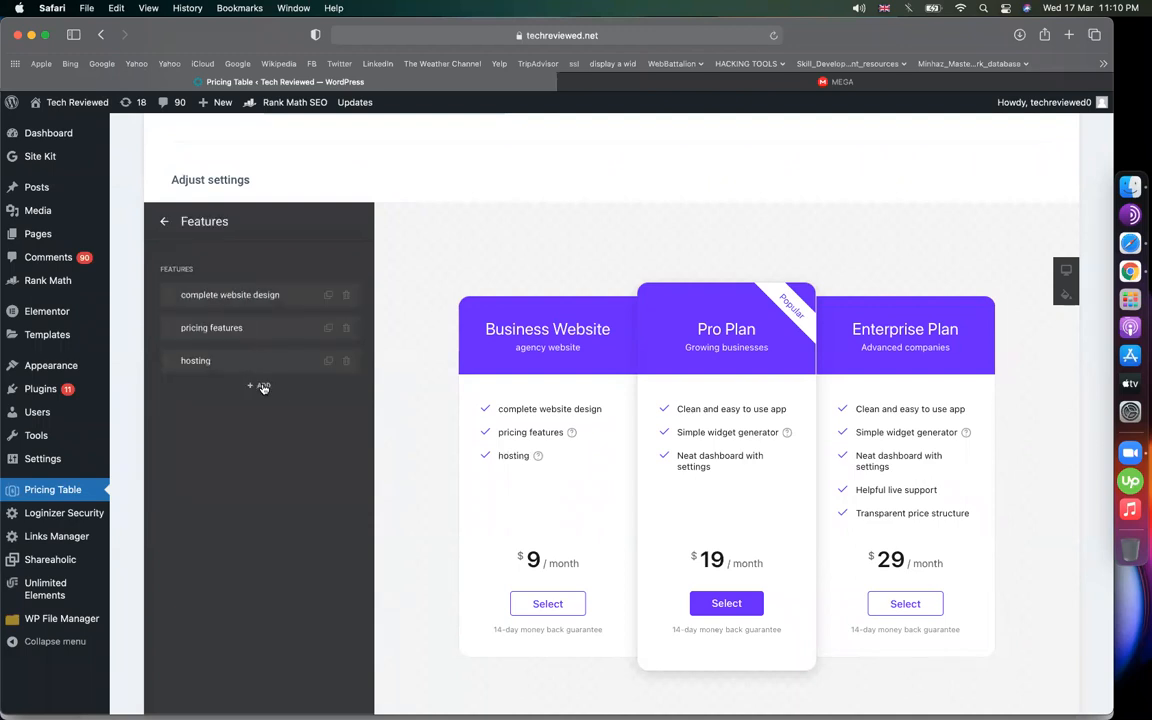
Add a new feature 'ecommerce functionalities' marked with a Cross icon
left_click(263, 389)
left_click(216, 392)
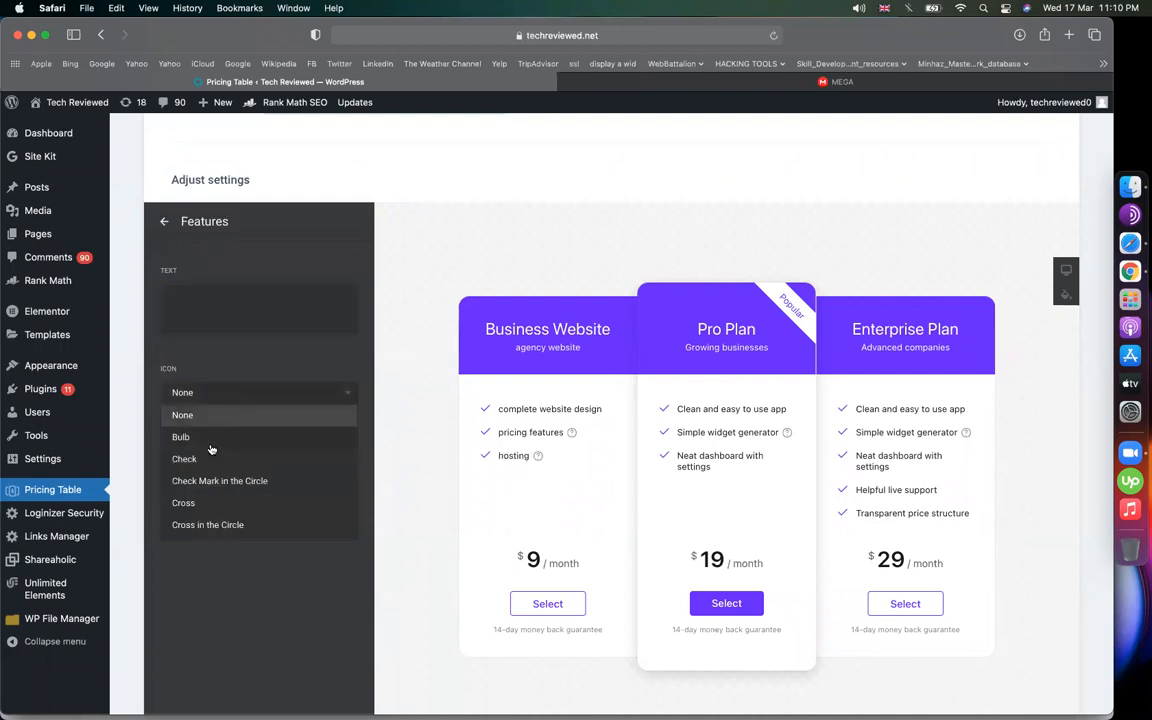
left_click(203, 504)
left_click(253, 318)
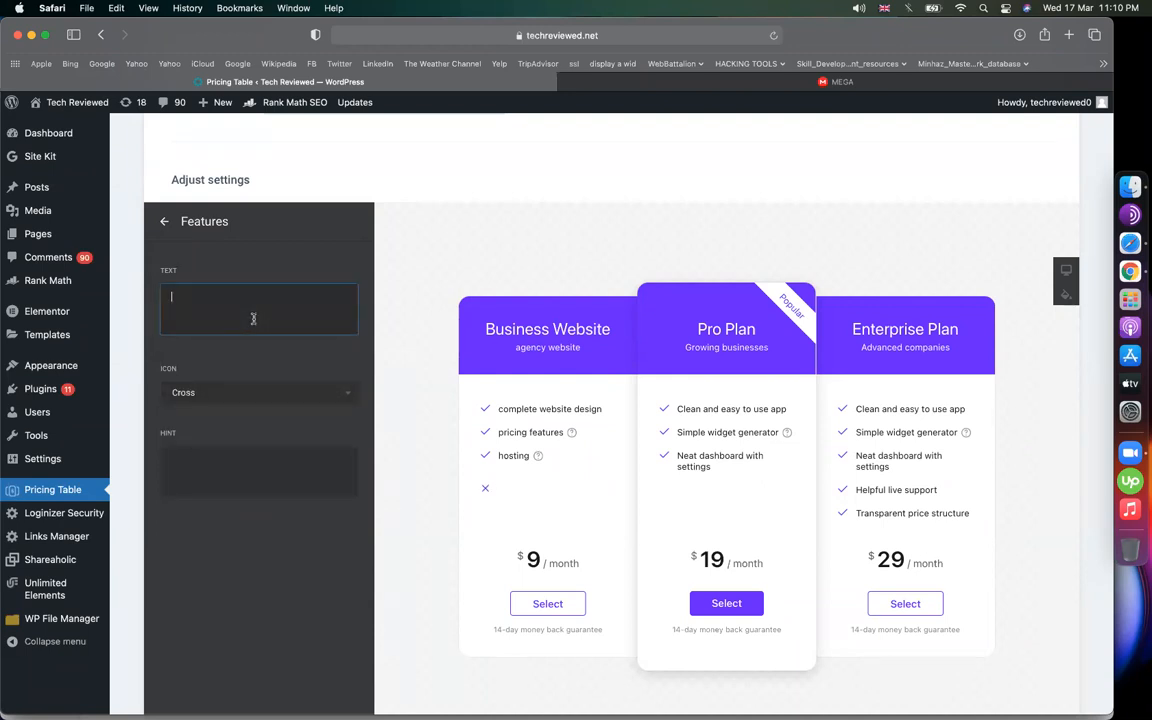
type("ecommerce functi")
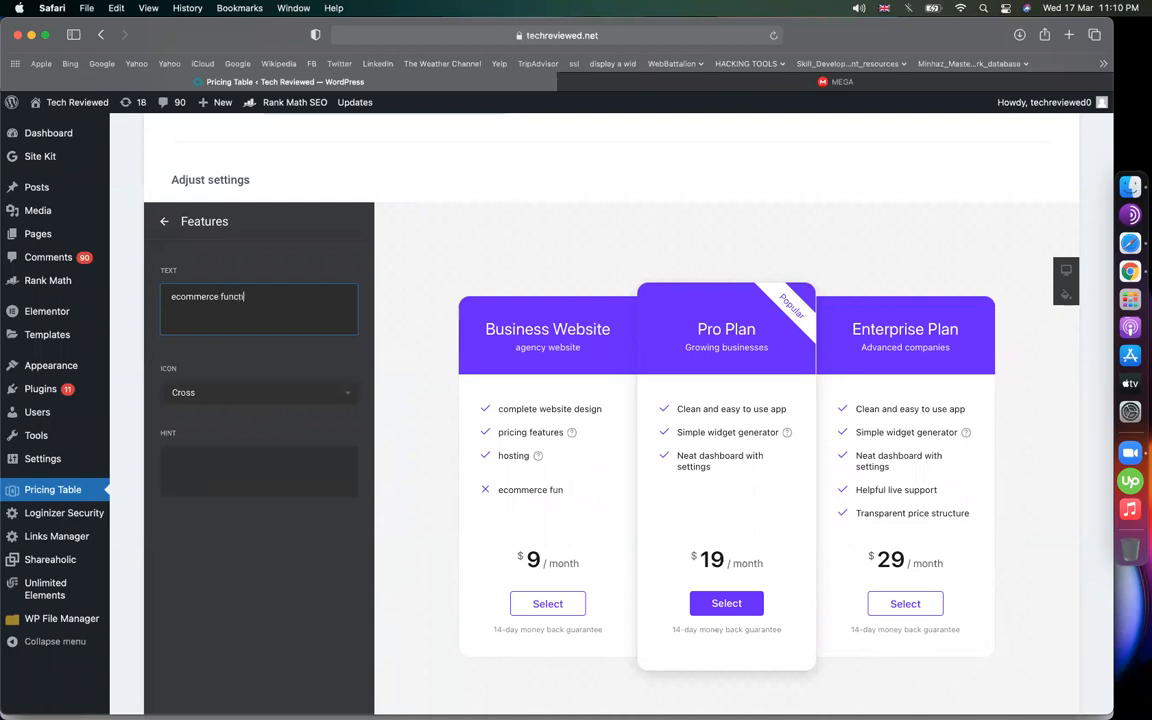
type("onalities")
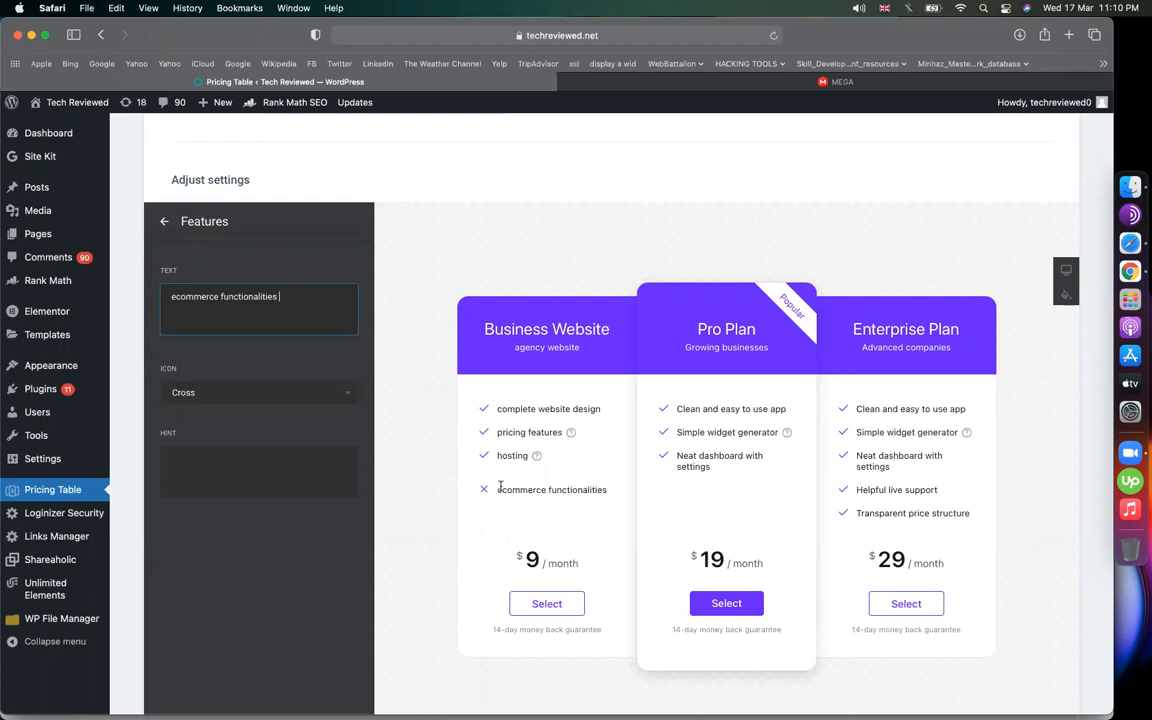
left_click(164, 221)
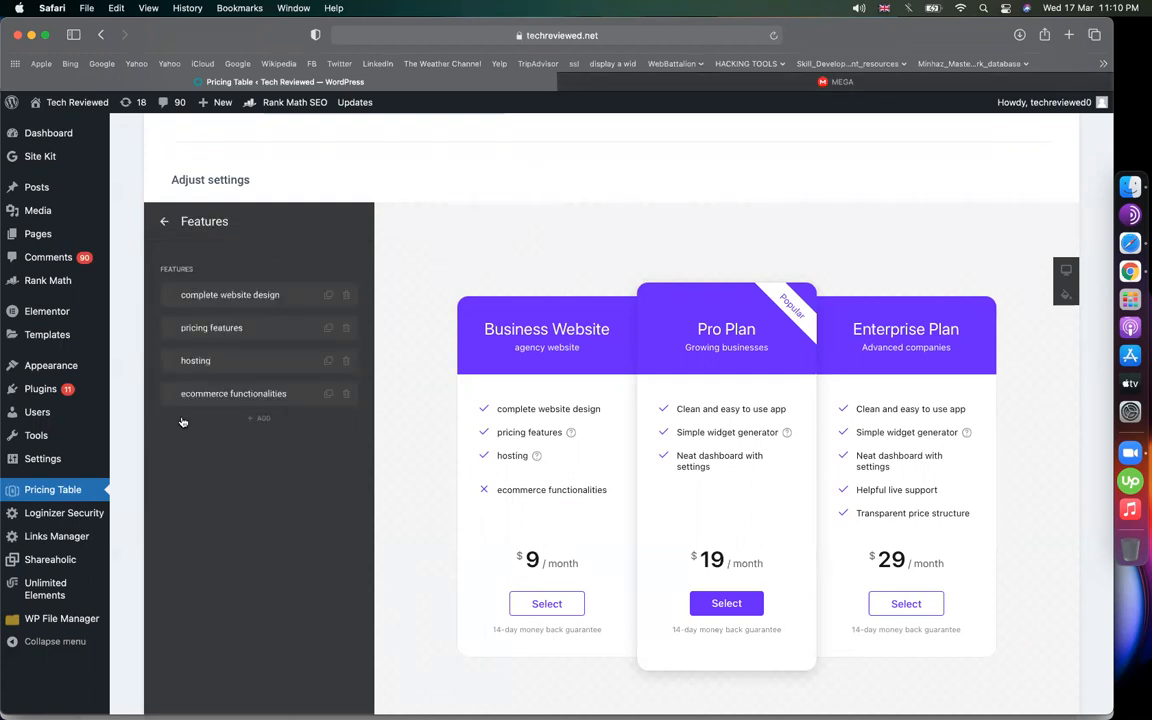
Replace the pricing features hint's Lorem ipsum with 'this will include your product/service pricing'
left_click(238, 327)
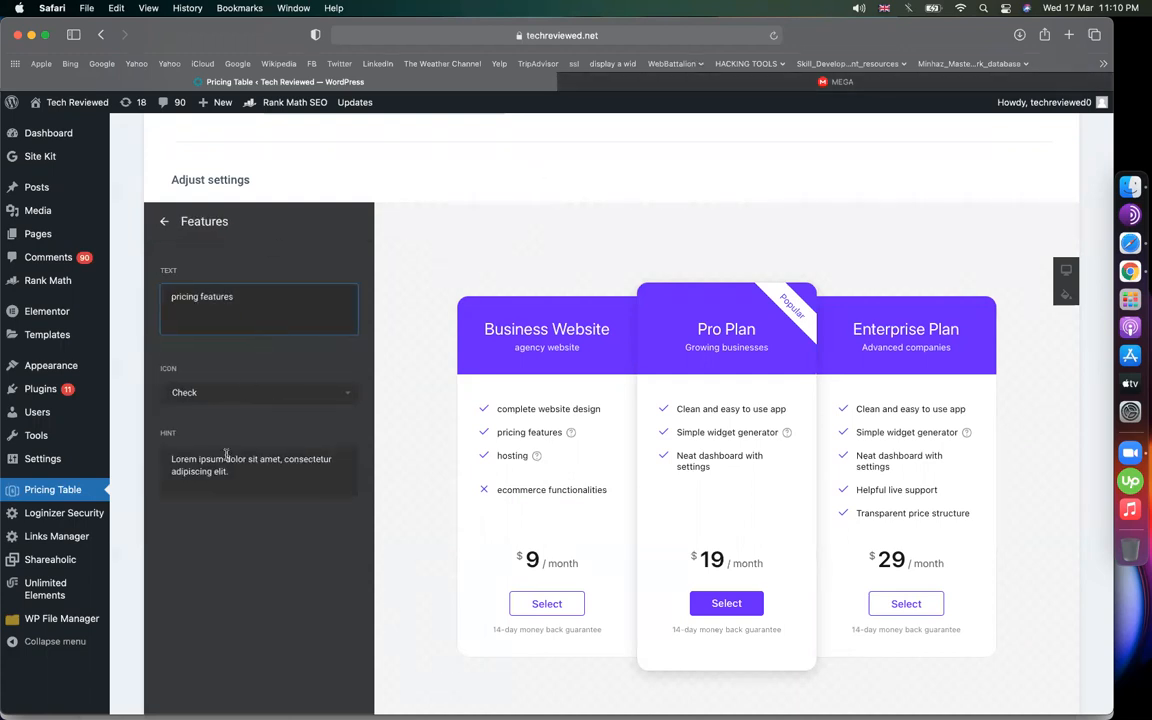
left_click_drag(236, 482, 184, 471)
mouse_move(570, 432)
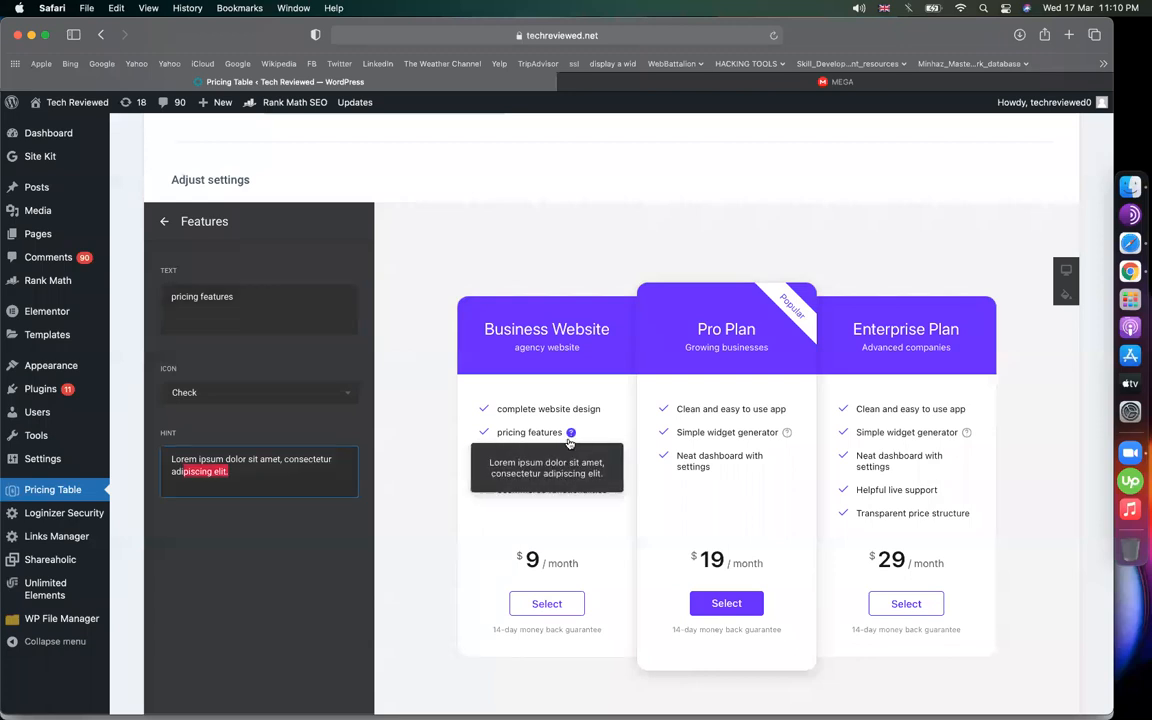
triple_click(254, 476)
type("this will")
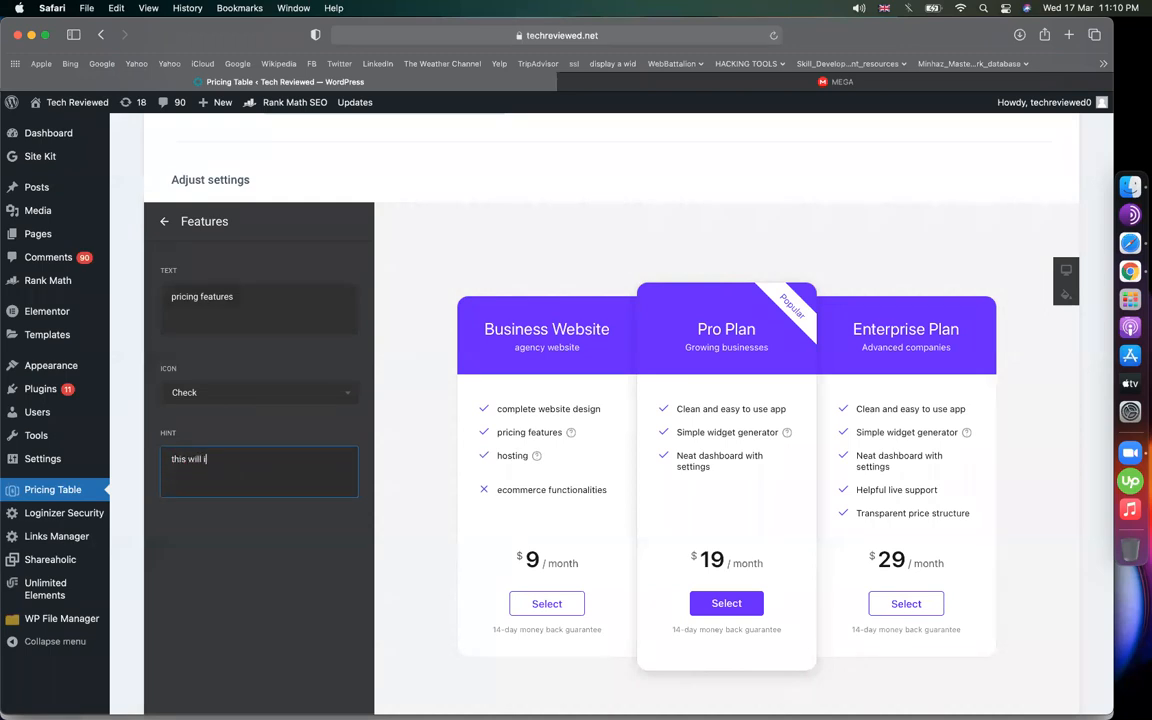
type(" include your product/service pricing")
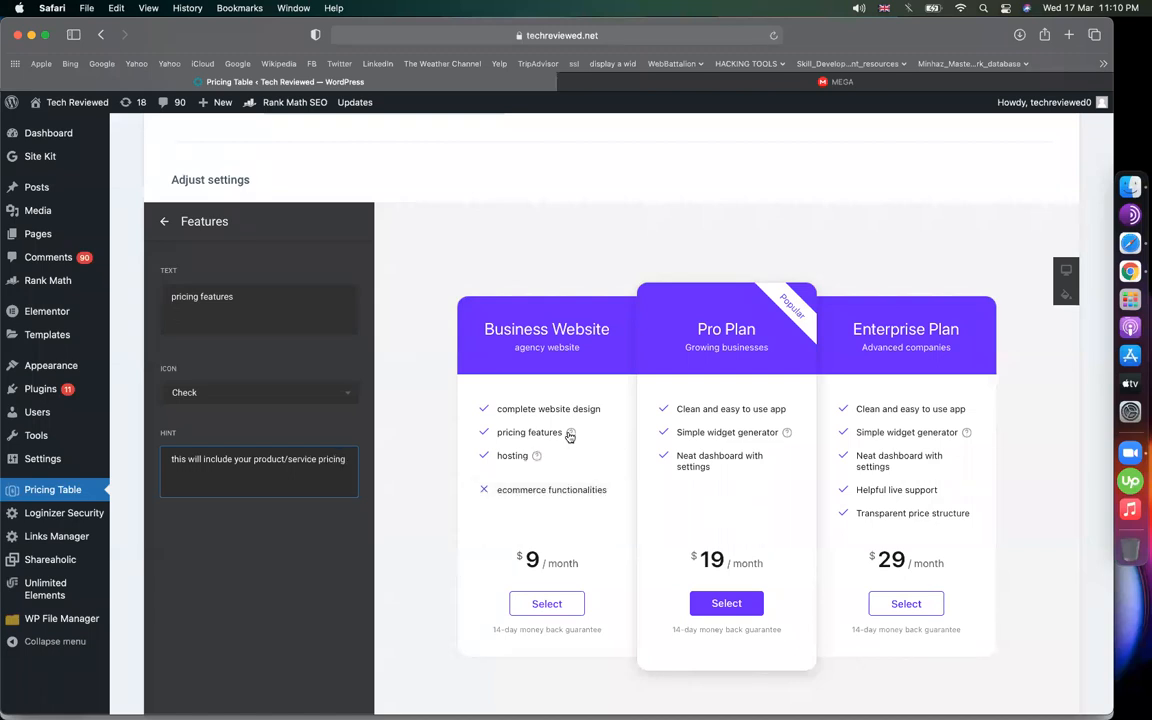
mouse_move(570, 433)
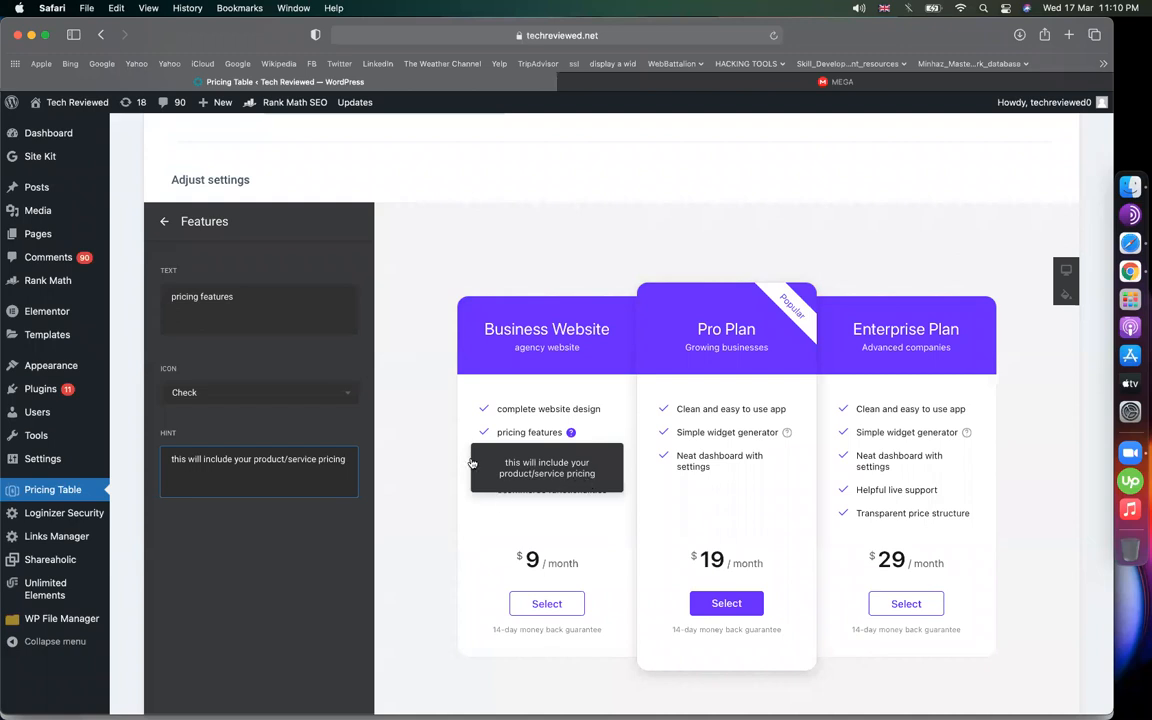
triple_click(234, 448)
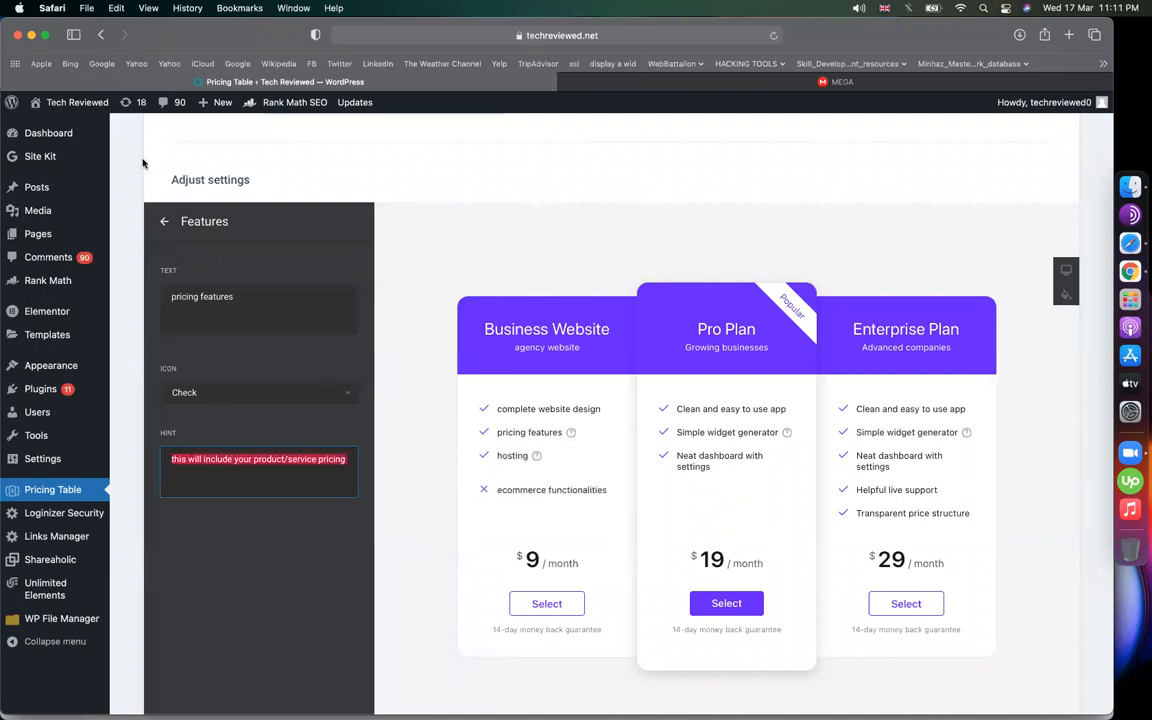
left_click(164, 221)
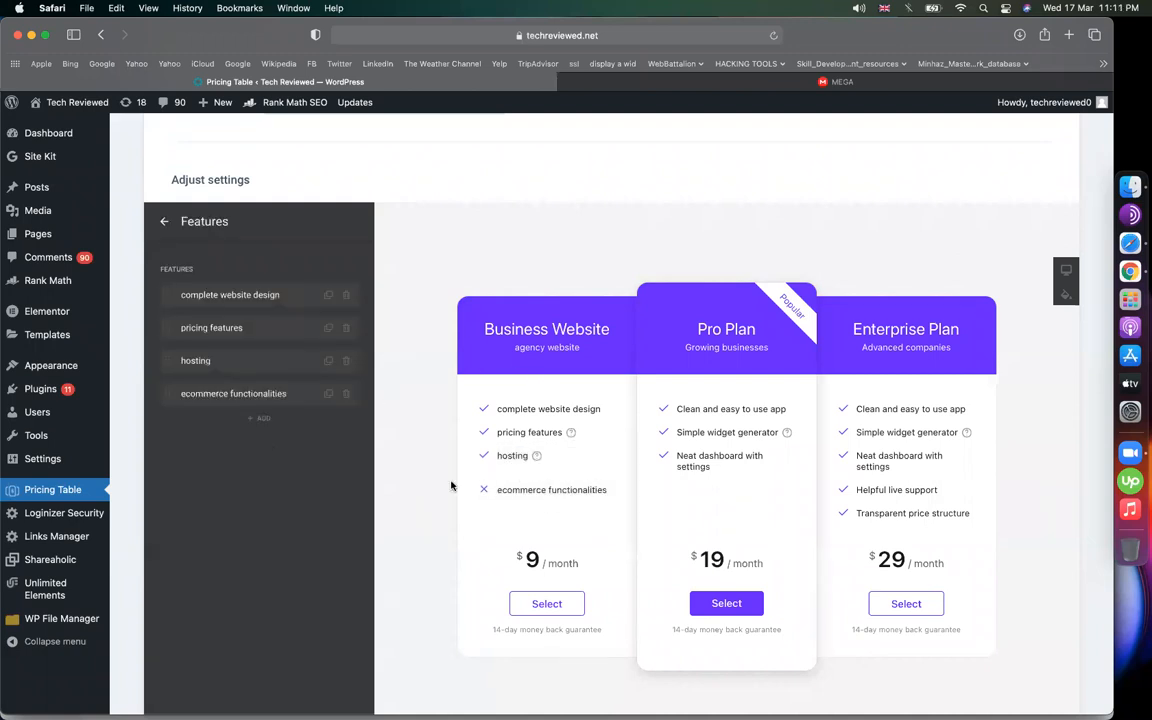
Set the Business Website price to $50 with the per month suffix removed
left_click(157, 221)
left_click(258, 399)
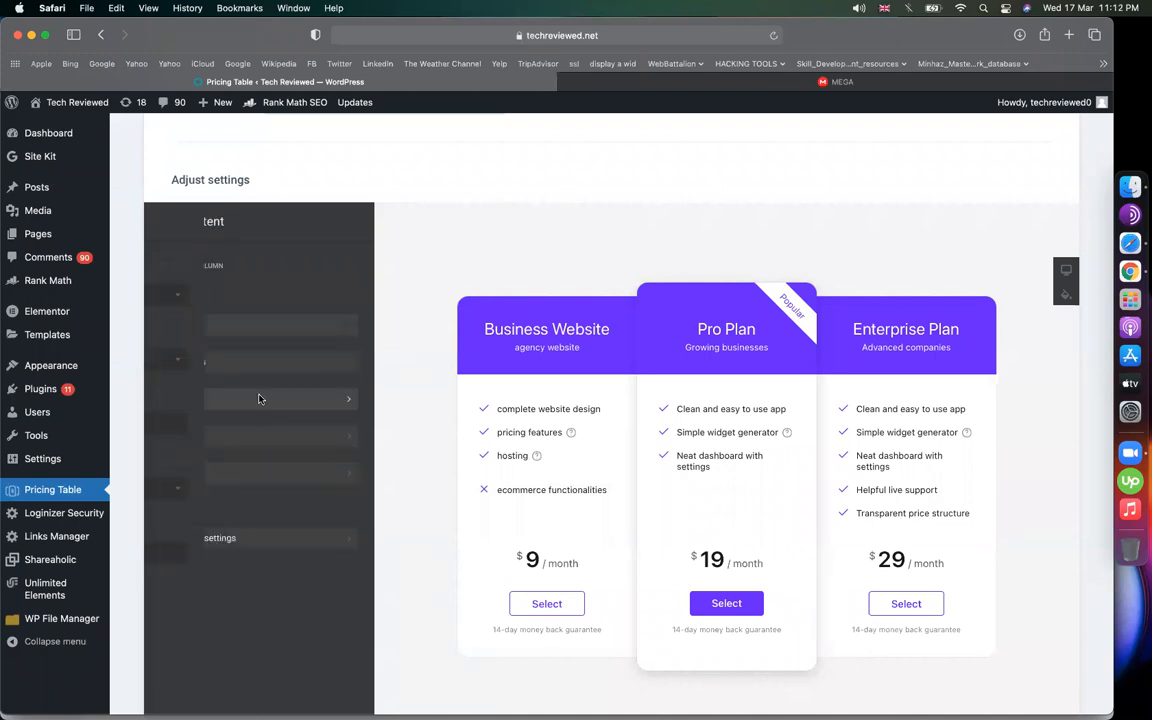
left_click_drag(180, 422, 145, 425)
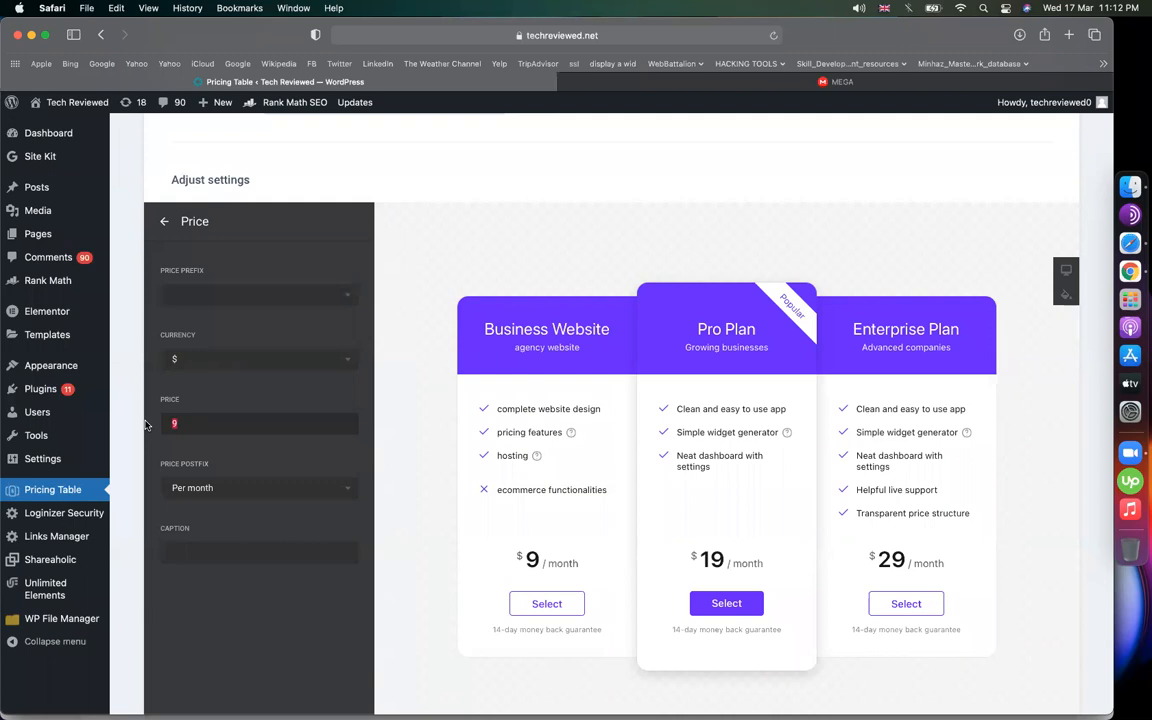
left_click(227, 491)
key("super+a")
key("BackSpace")
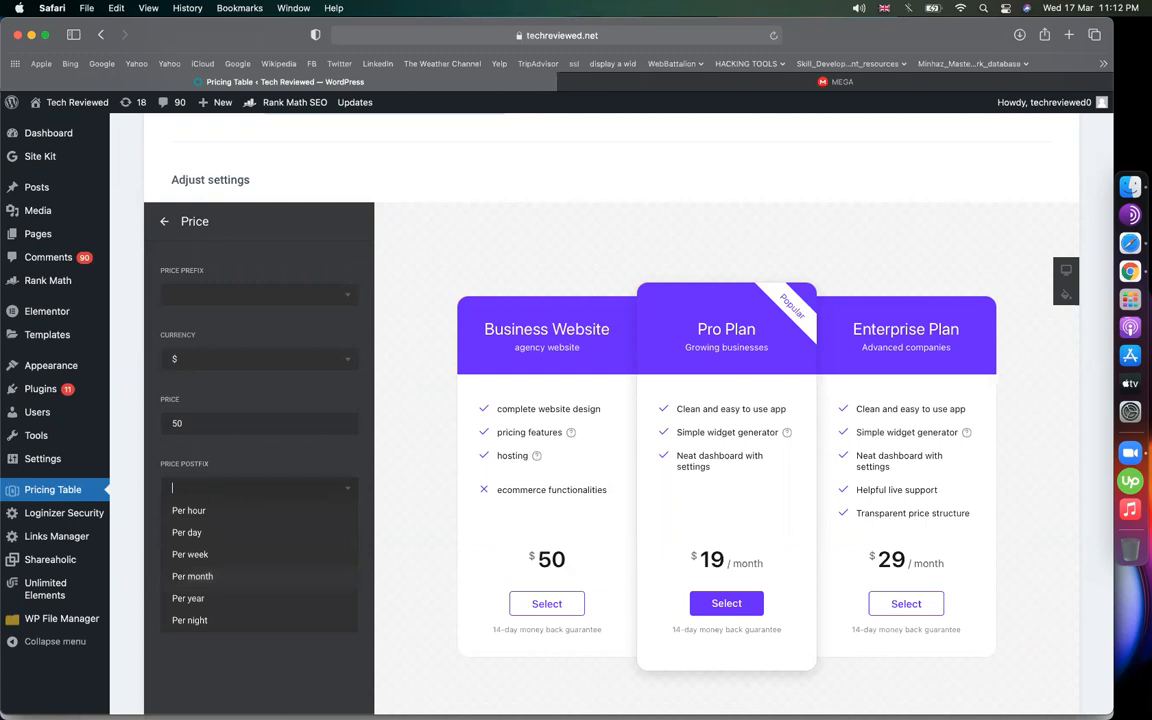
left_click(548, 560)
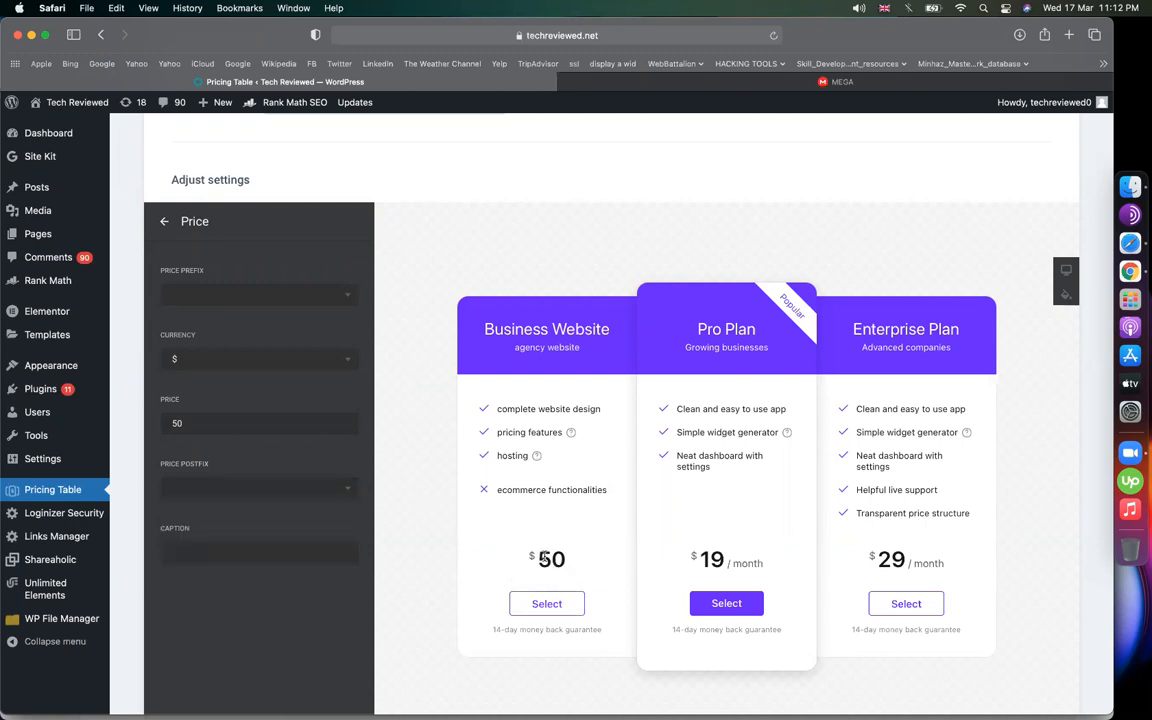
left_click(162, 232)
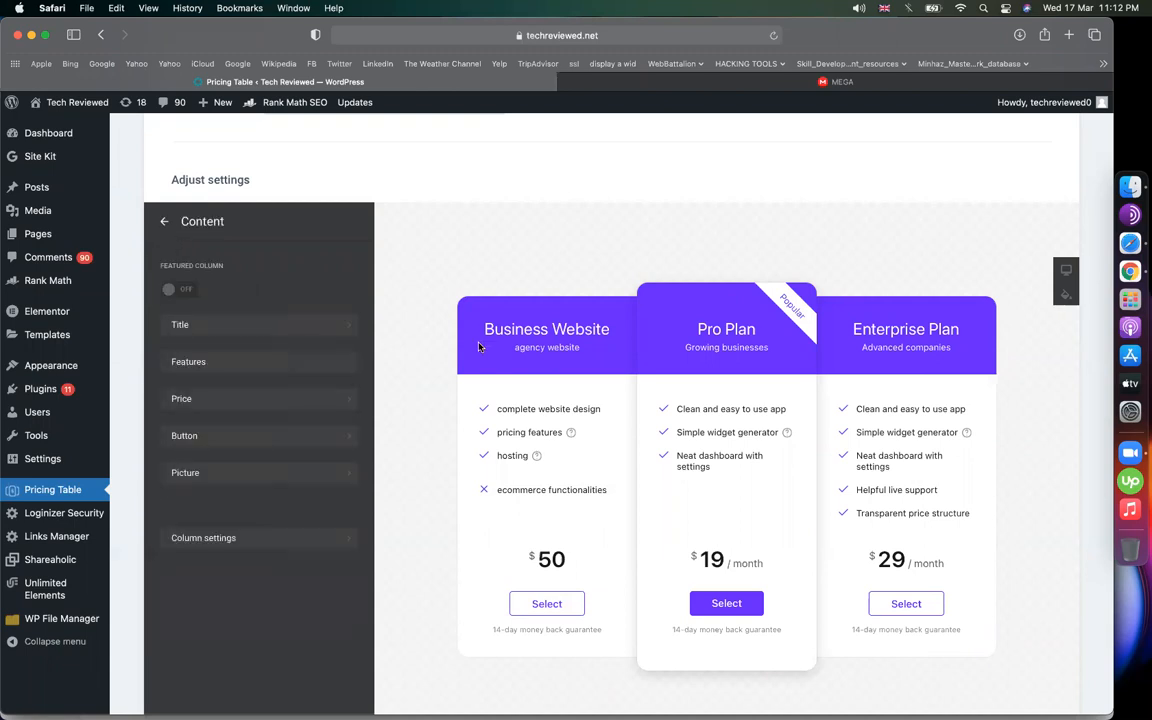
left_click(161, 221)
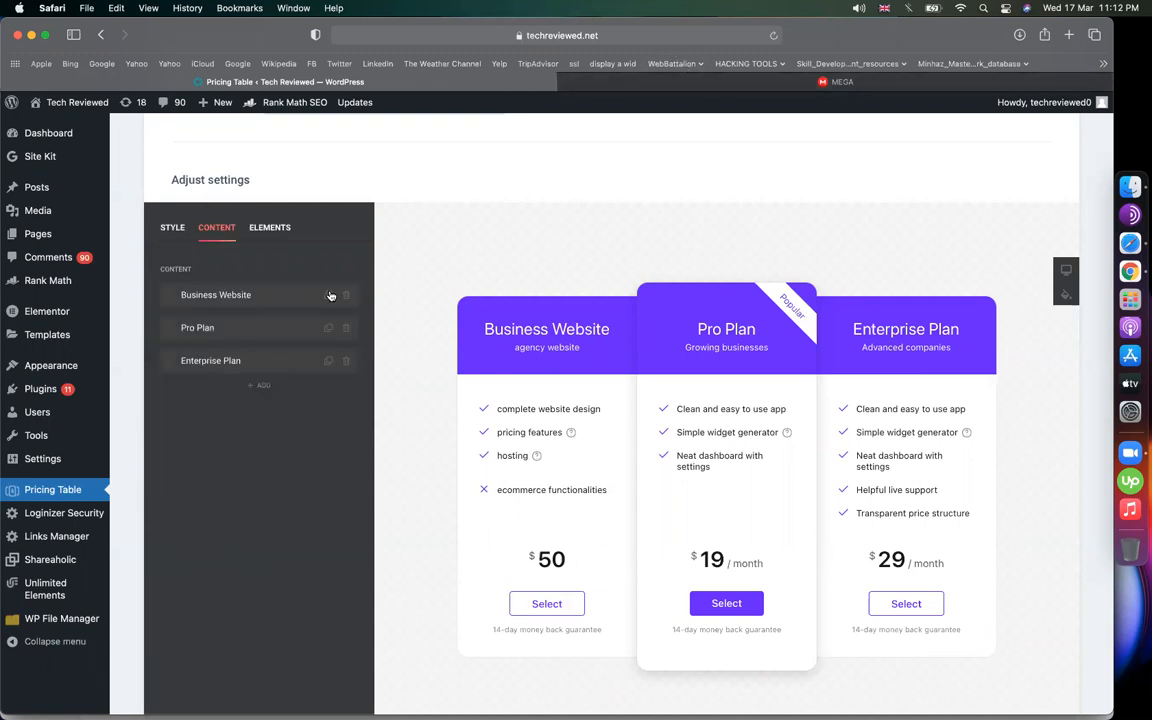
Rename the Pro Plan card to 'Portfolio Website'
left_click(218, 330)
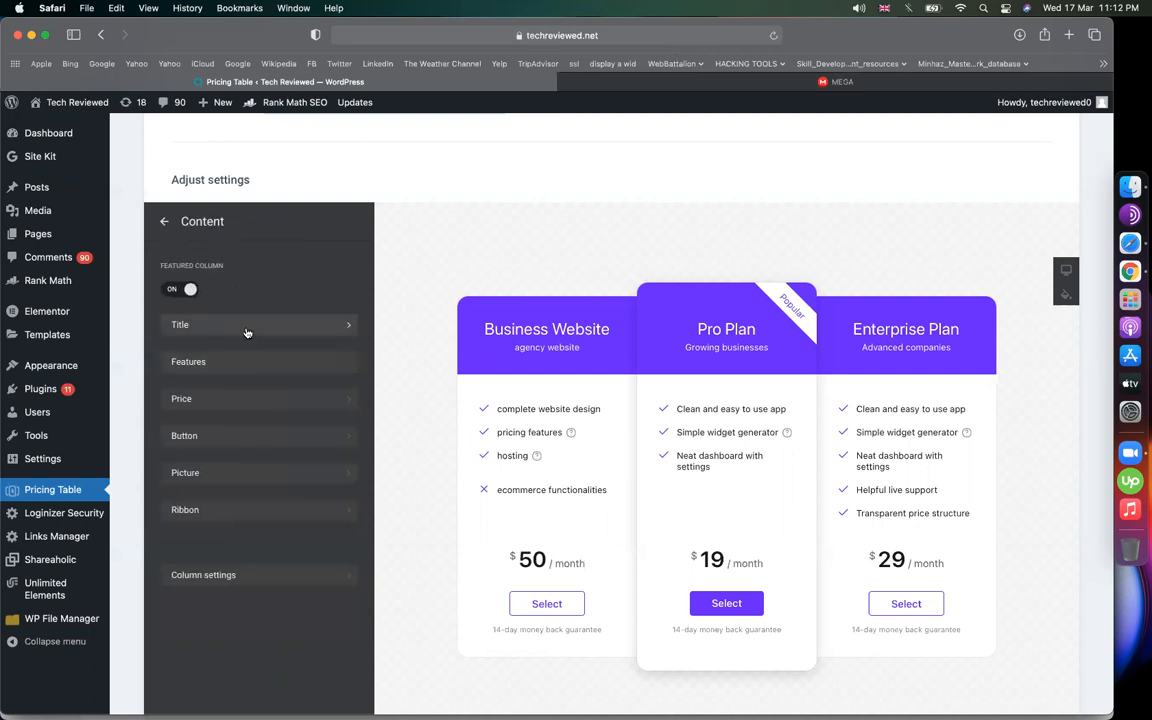
left_click(247, 333)
triple_click(235, 296)
type("Poe")
type("rtf")
type("olio Website")
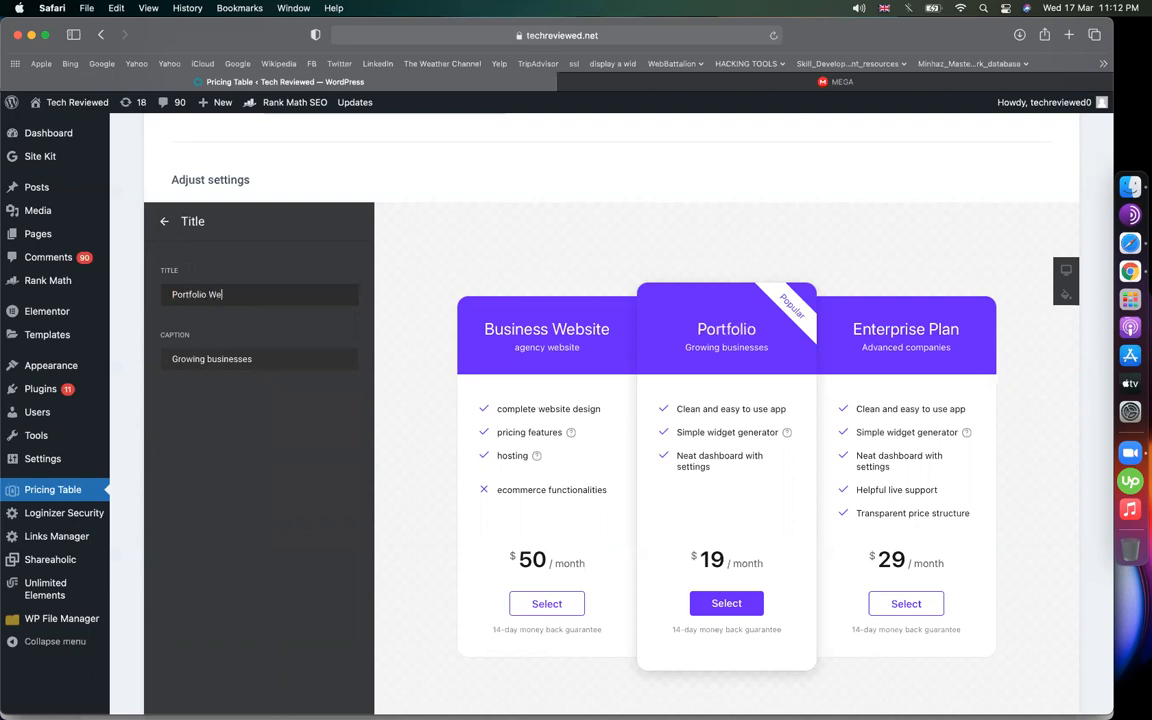
left_click(164, 221)
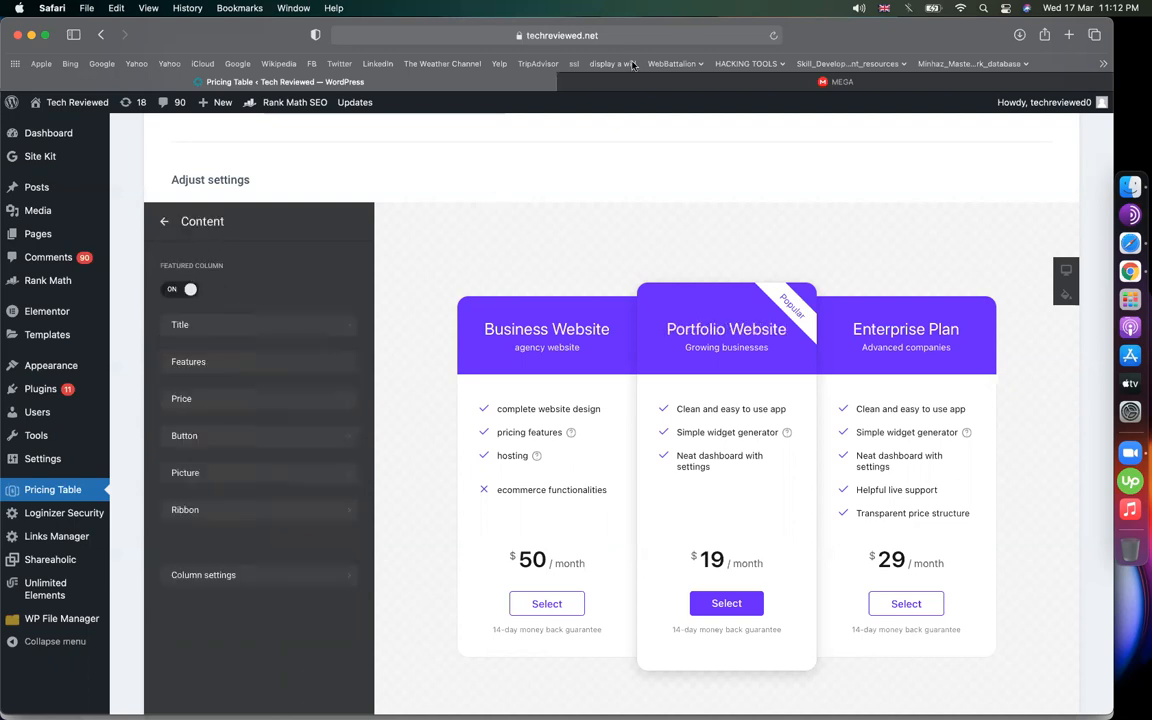
left_click(222, 479)
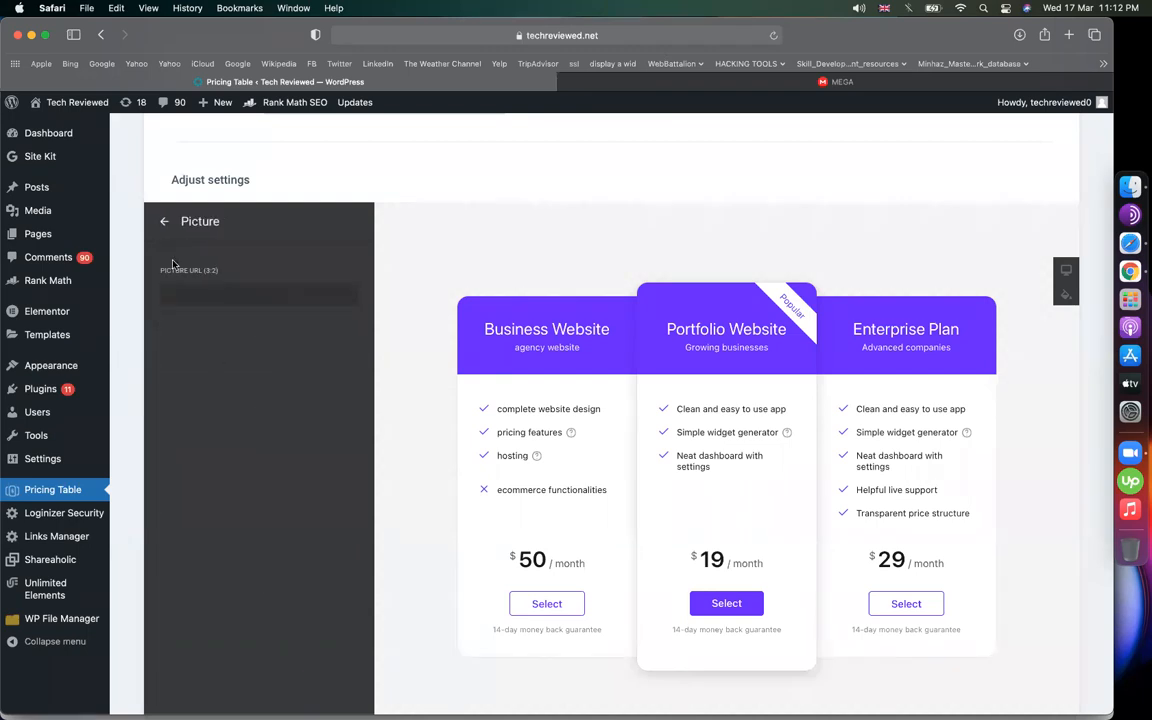
left_click(164, 221)
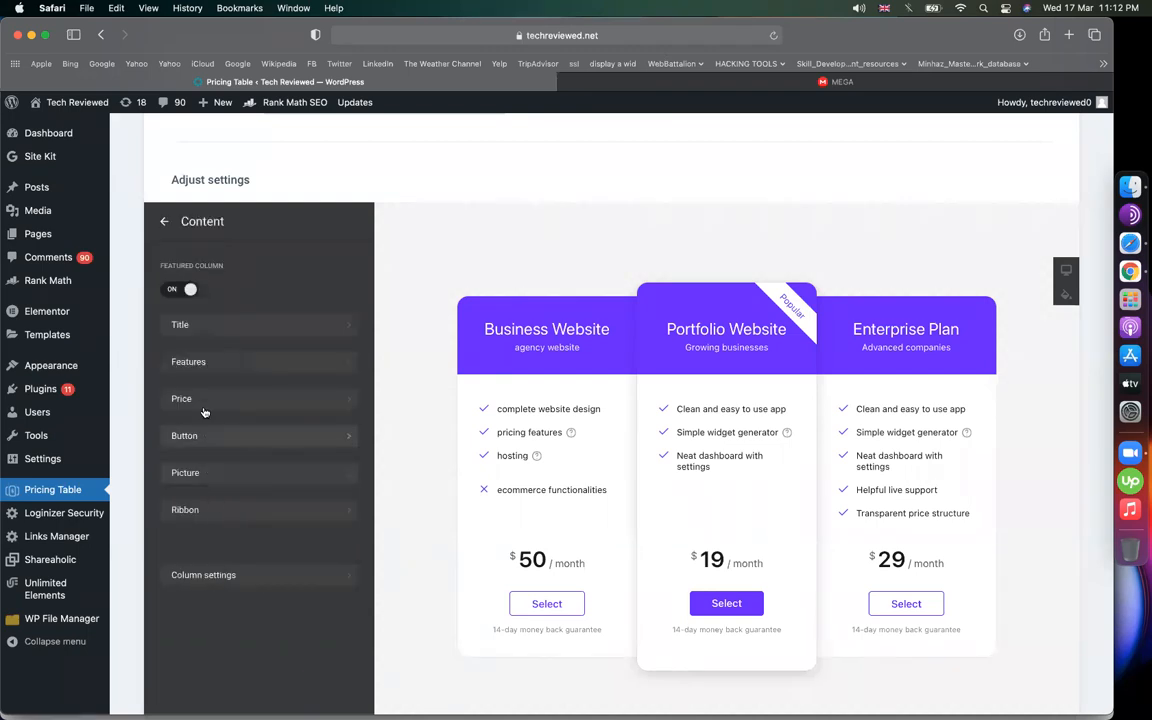
Price the Portfolio Website card at $80 and clear its per month postfix
left_click(186, 396)
mouse_move(98, 429)
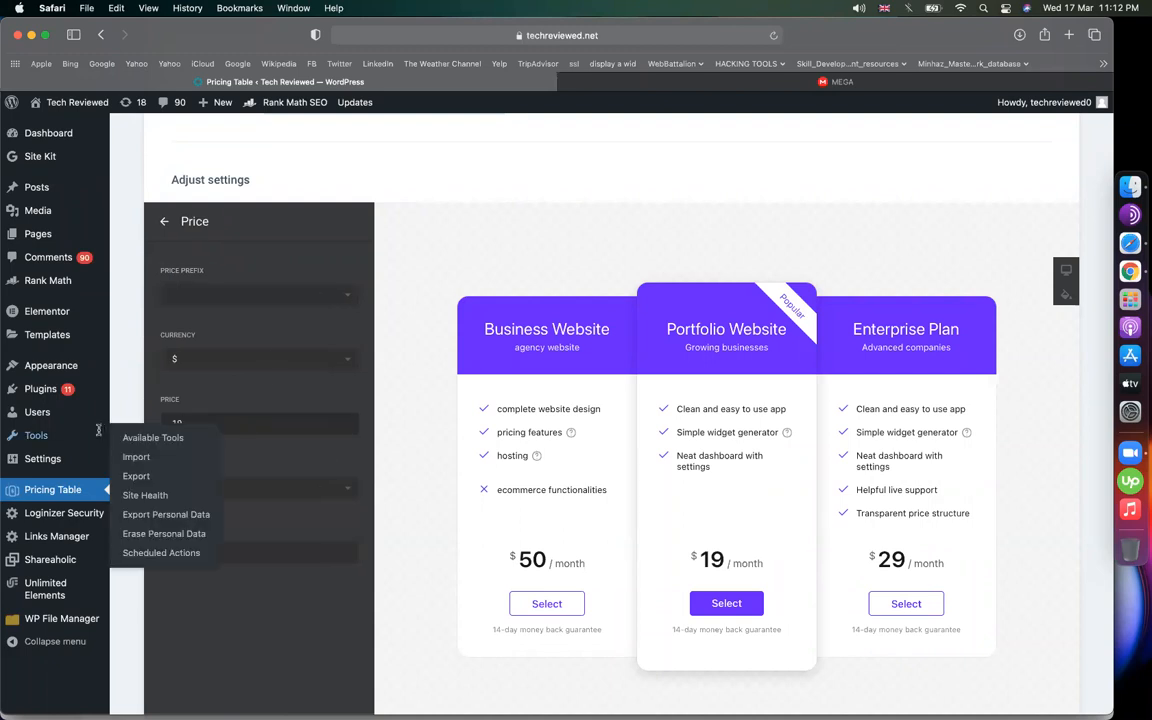
double_click(266, 430)
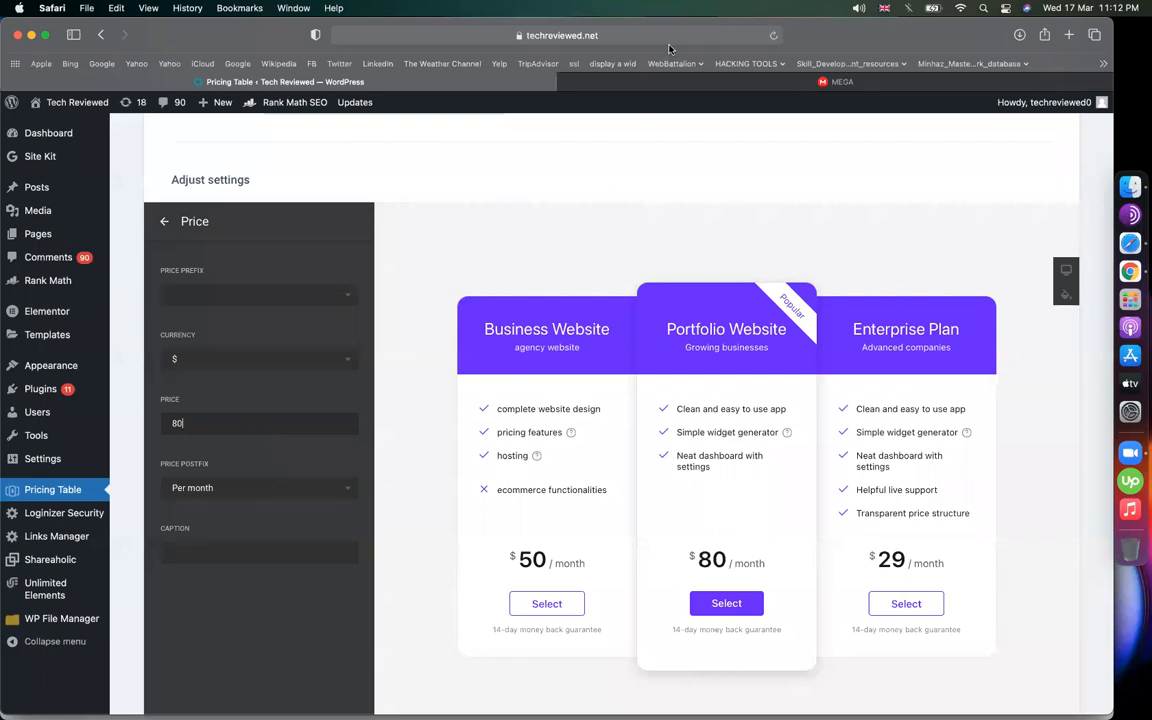
left_click(285, 487)
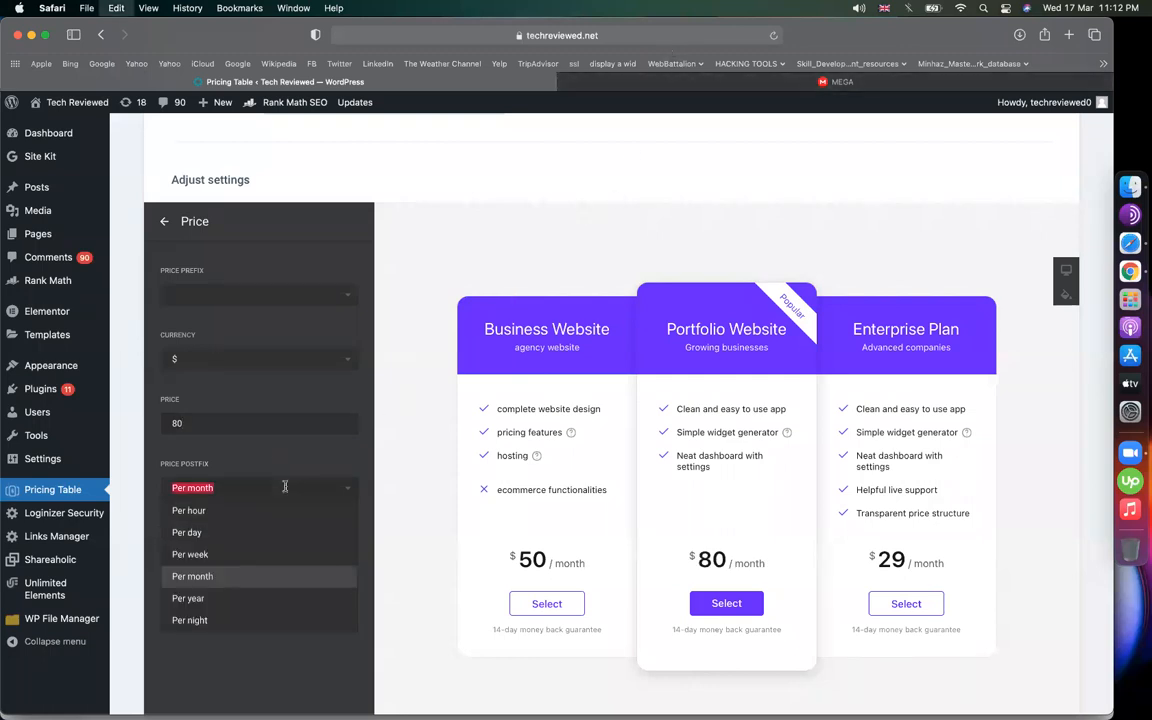
key("BackSpace")
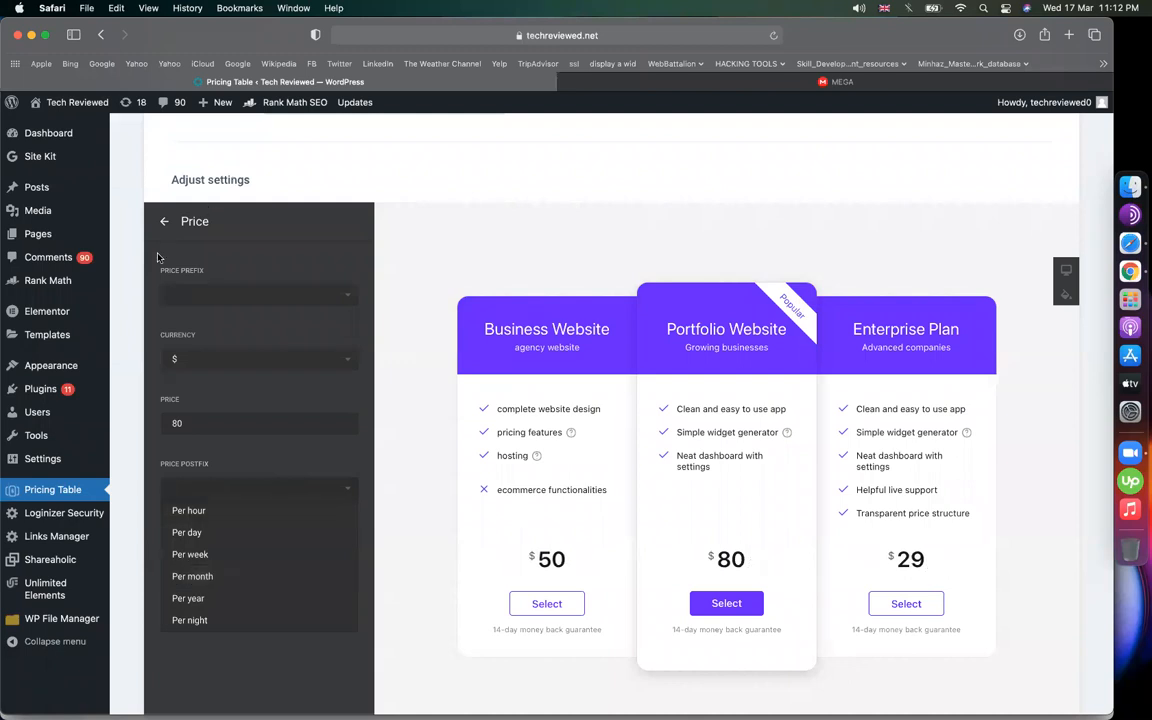
left_click(164, 221)
left_click(164, 221)
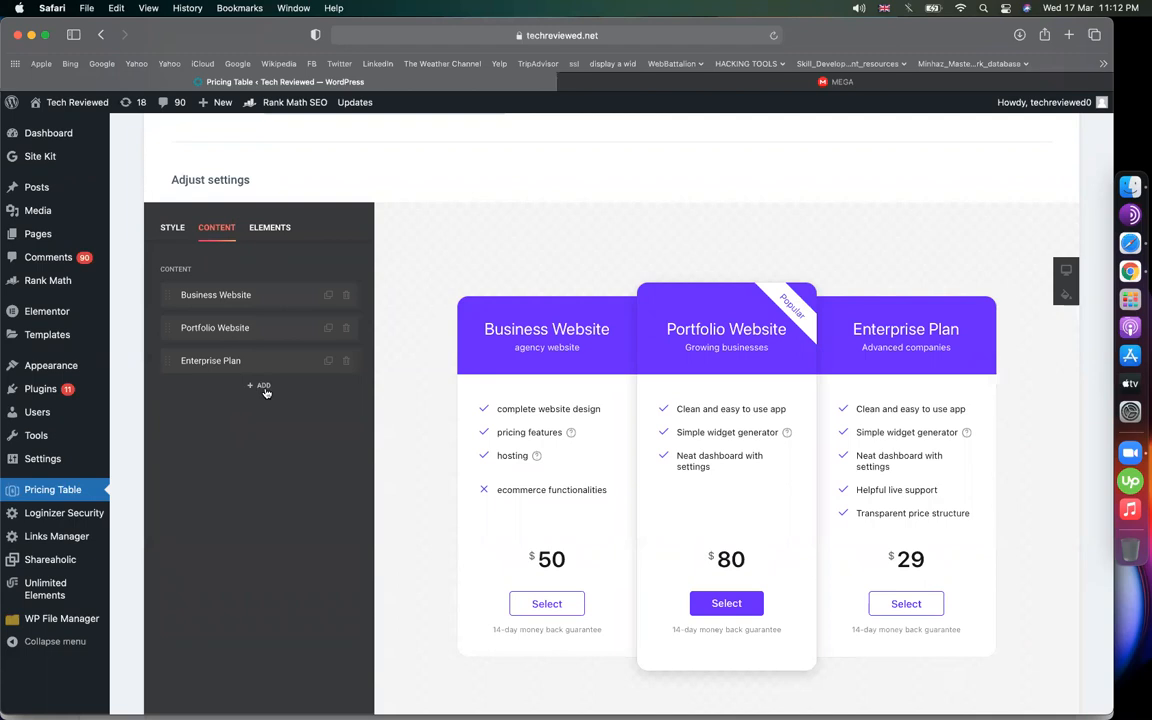
left_click(242, 360)
Retitle the Enterprise Plan card 'ecommerce website'
left_click(238, 327)
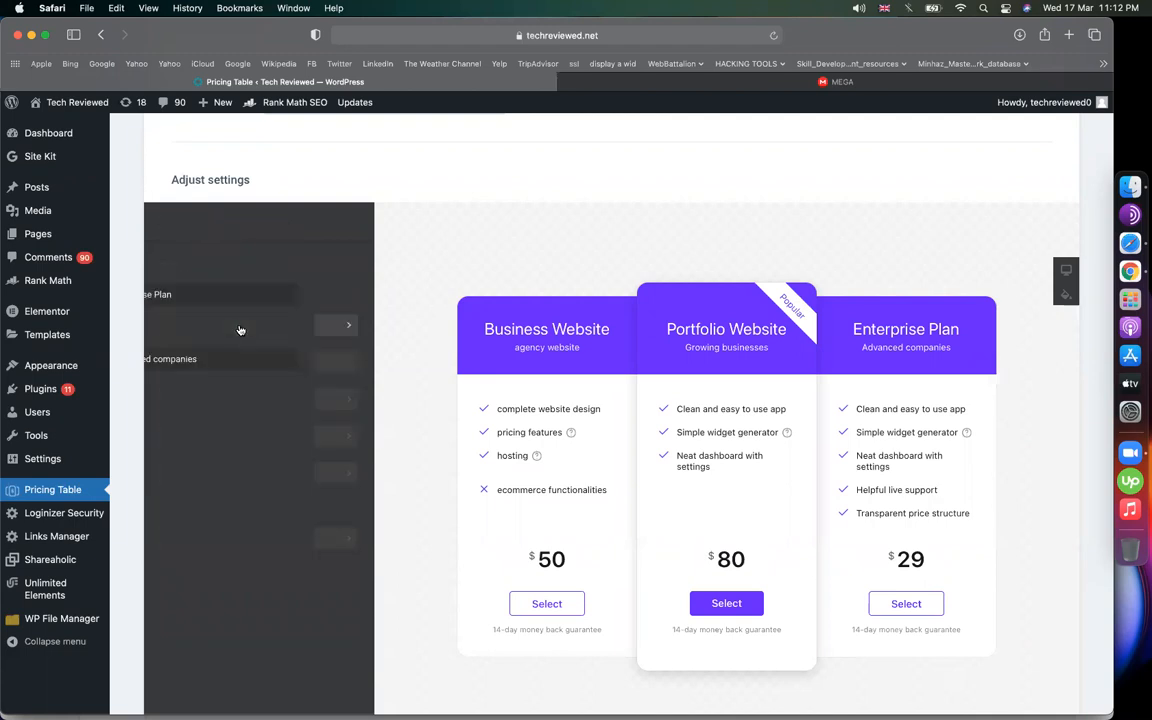
left_click_drag(172, 295, 222, 295)
type("ecomm")
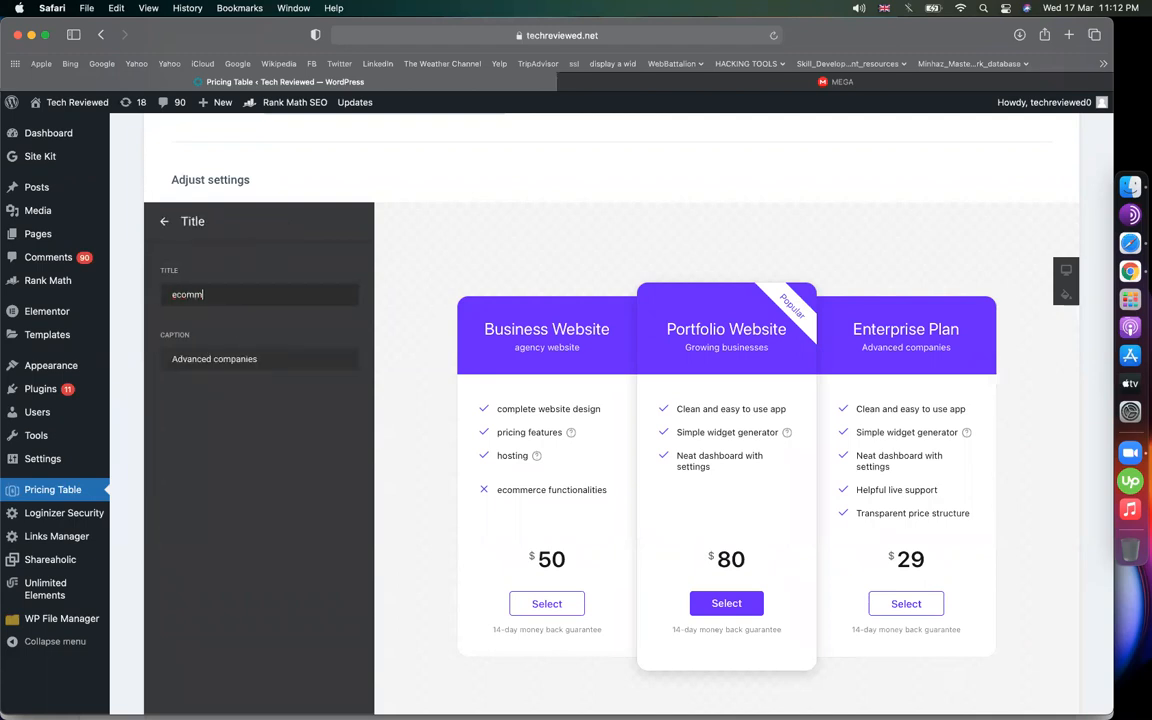
type("er")
key("BackSpace")
type("r")
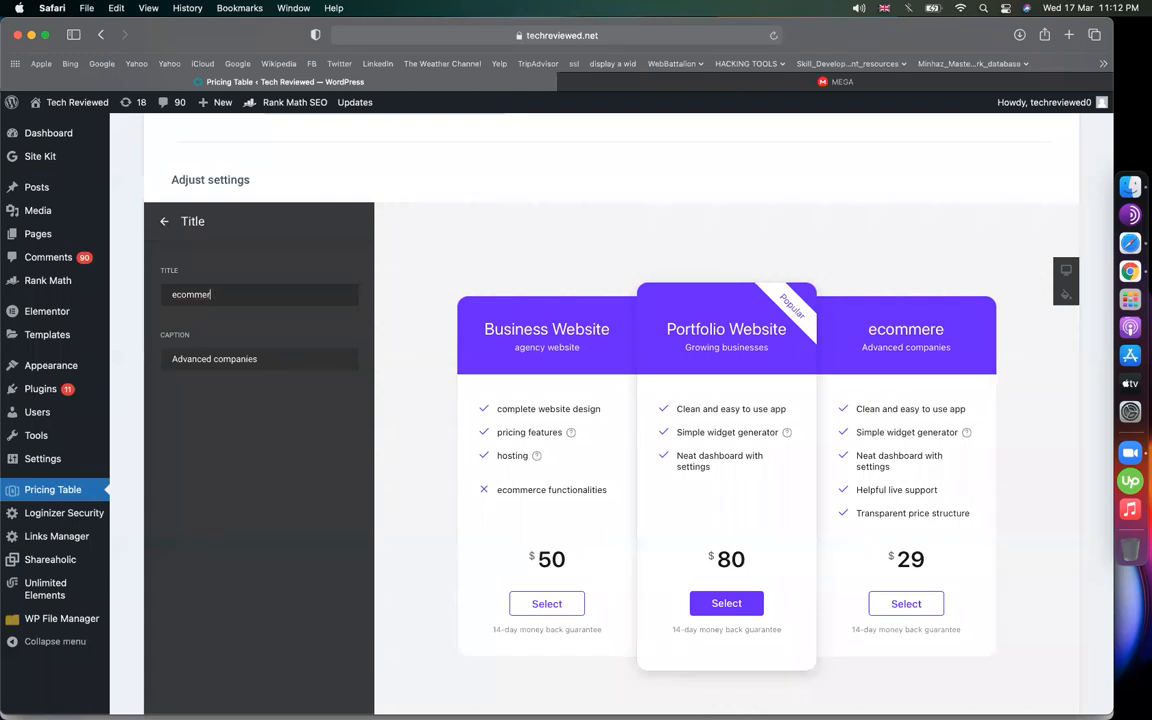
type("ce website")
left_click(164, 221)
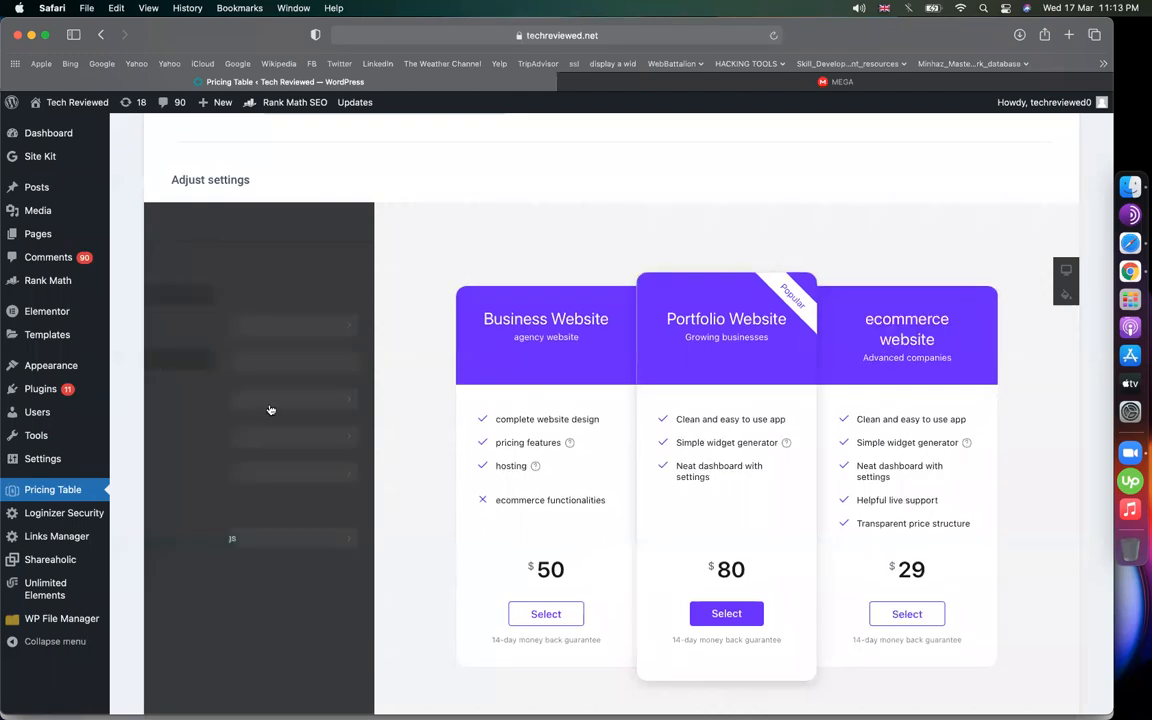
Raise the ecommerce website card's price from $29 to $150
left_click(221, 399)
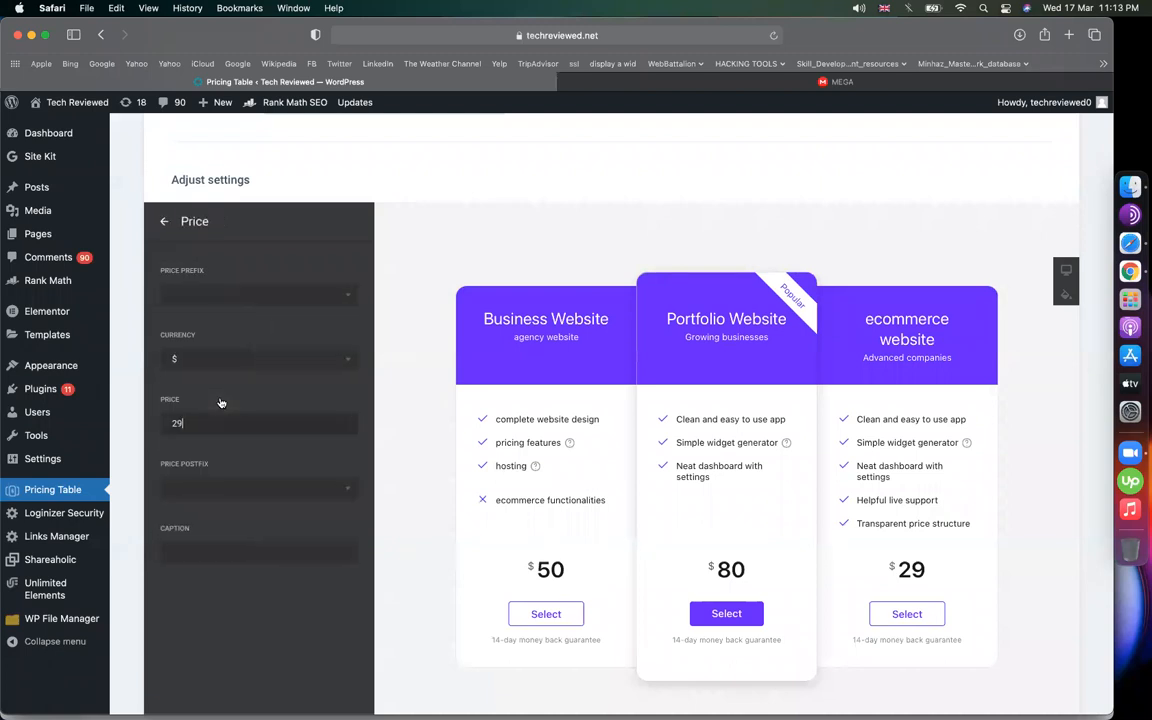
type("150")
left_click(256, 554)
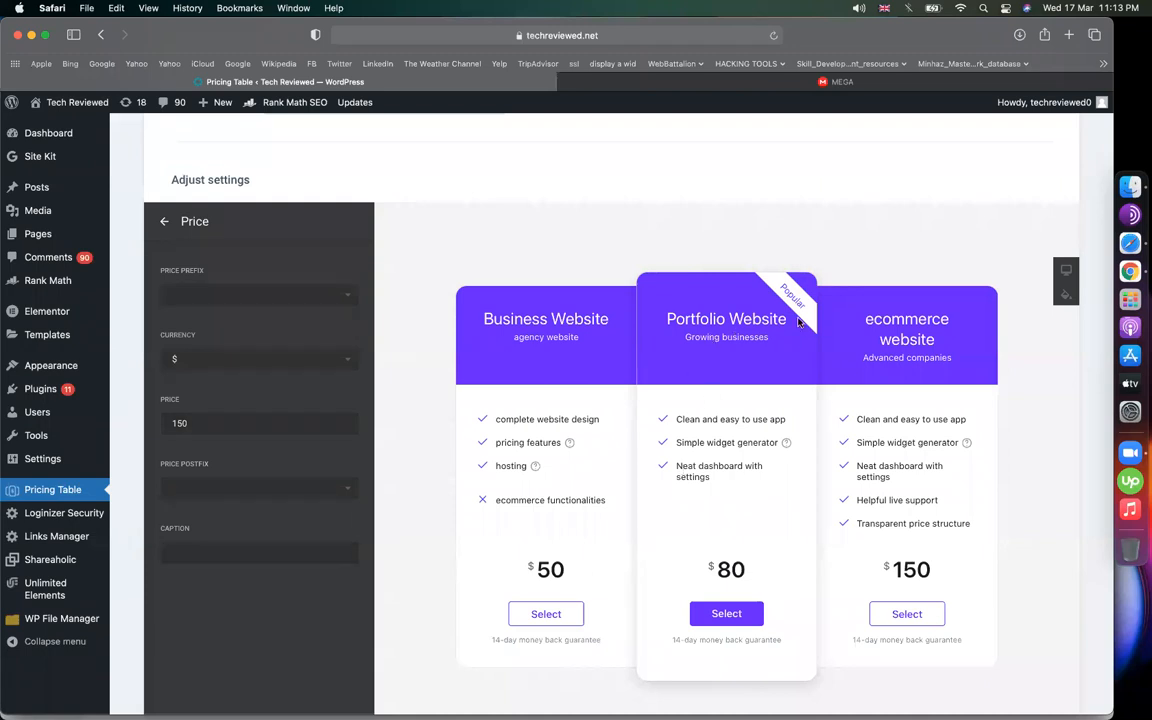
left_click(163, 221)
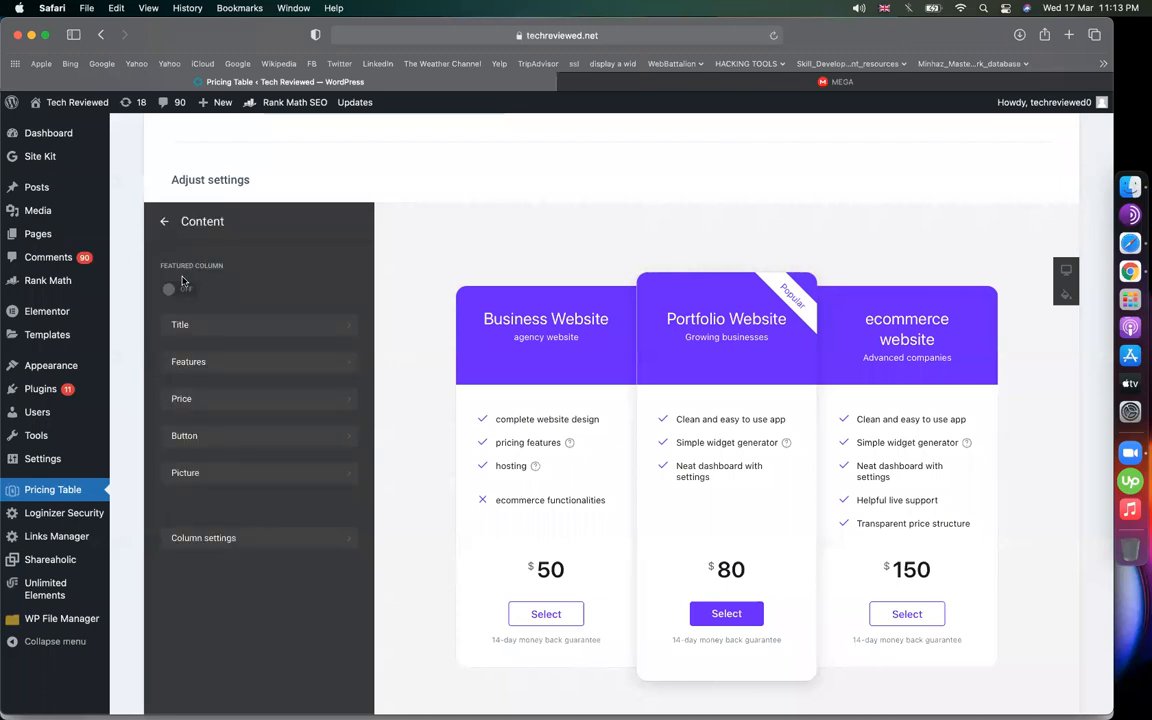
Turn off Featured Column on the Portfolio Website card
left_click(163, 222)
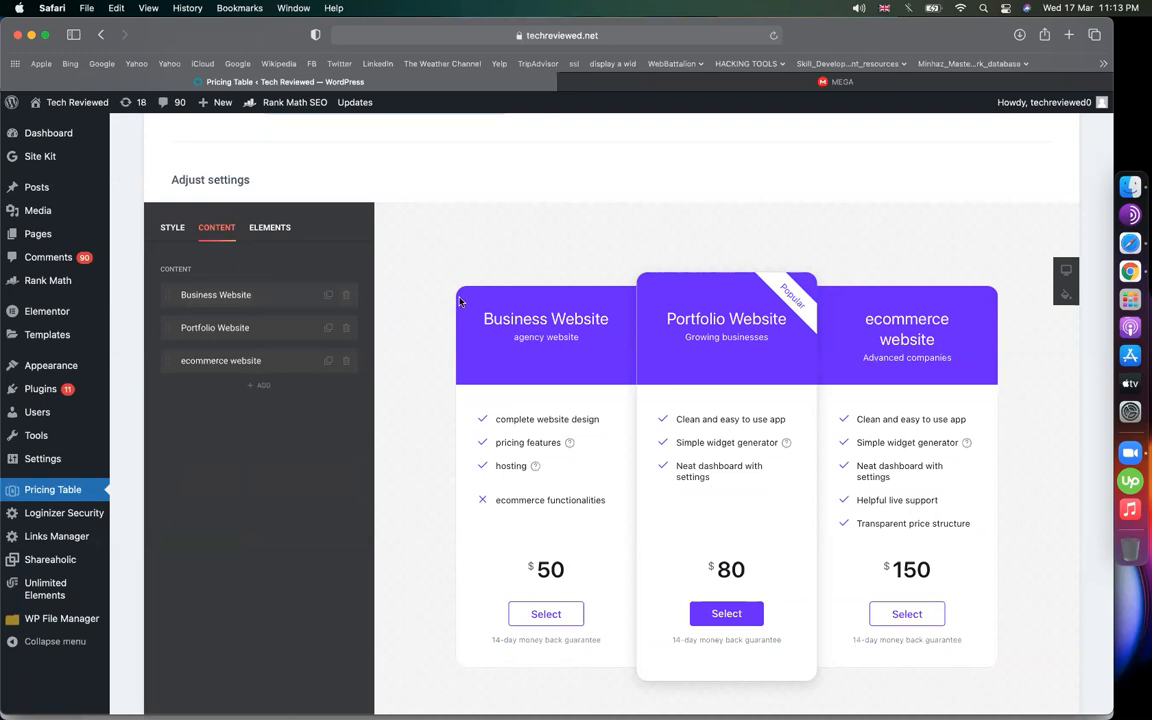
left_click(261, 335)
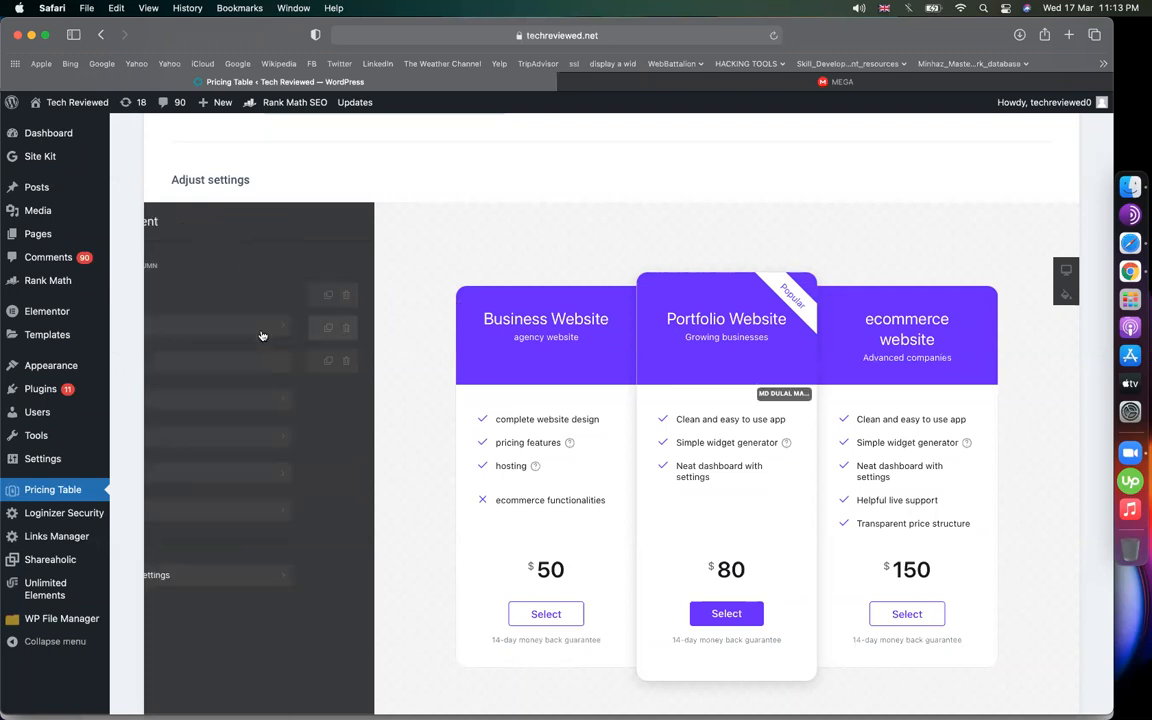
left_click(178, 291)
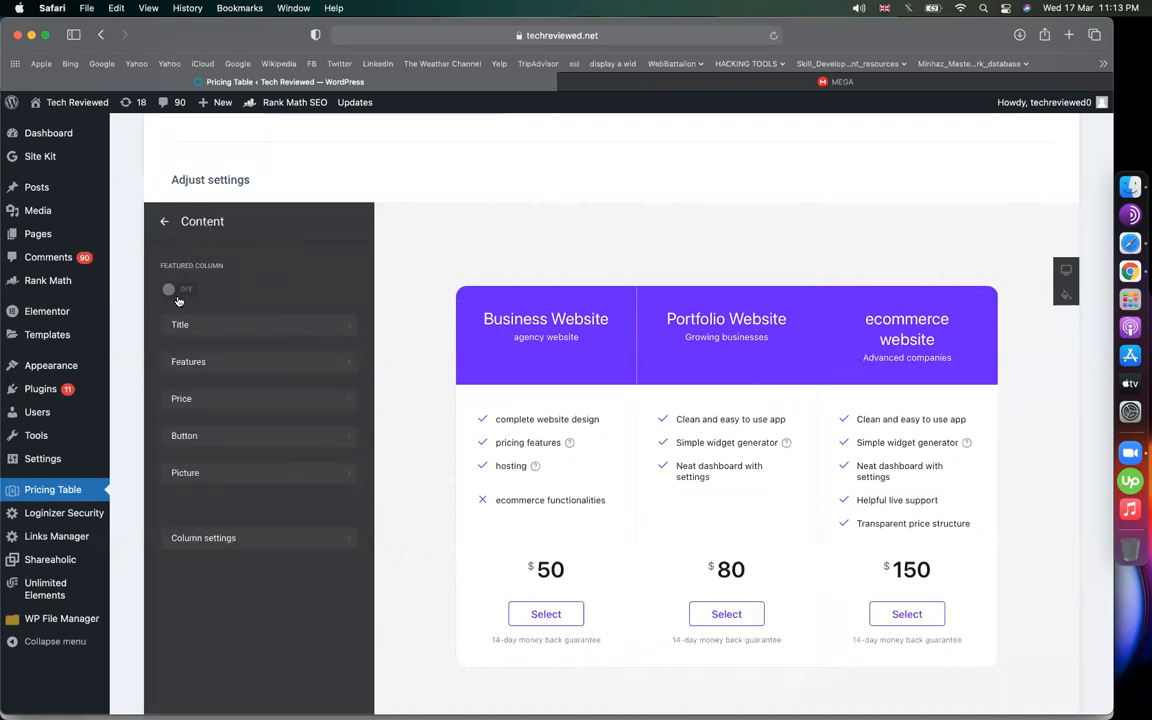
left_click(164, 221)
Feature the ecommerce website card and confirm its ribbon reads 'Popular'
left_click(238, 364)
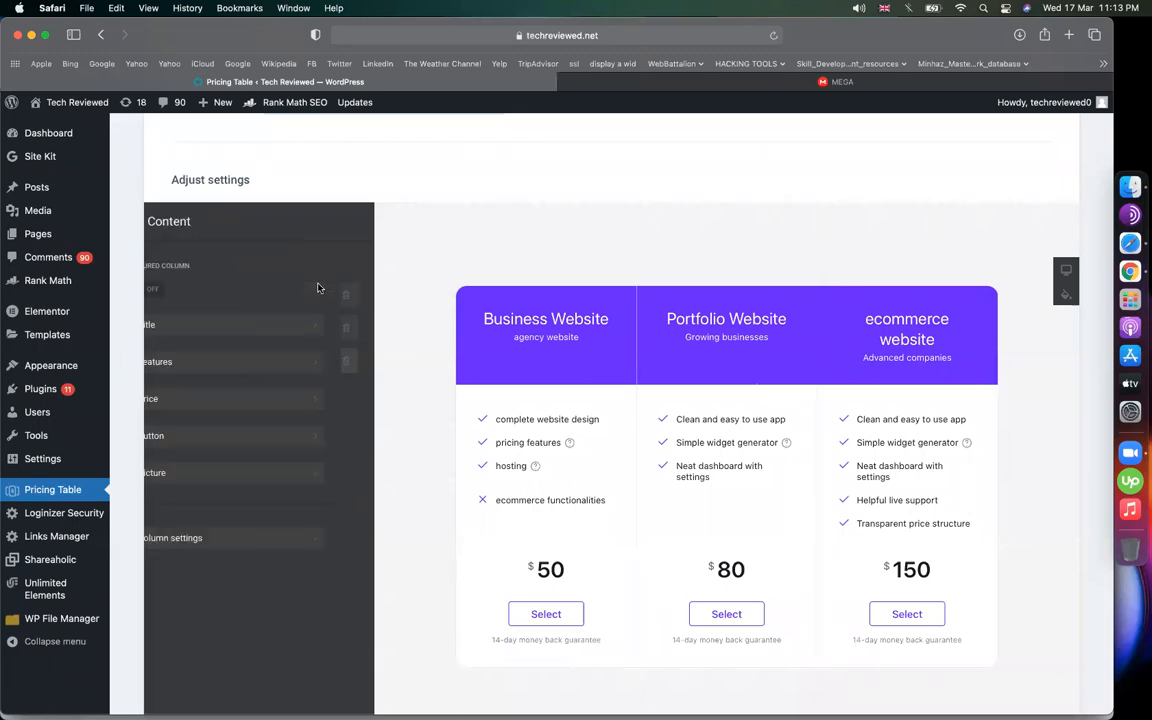
left_click(183, 289)
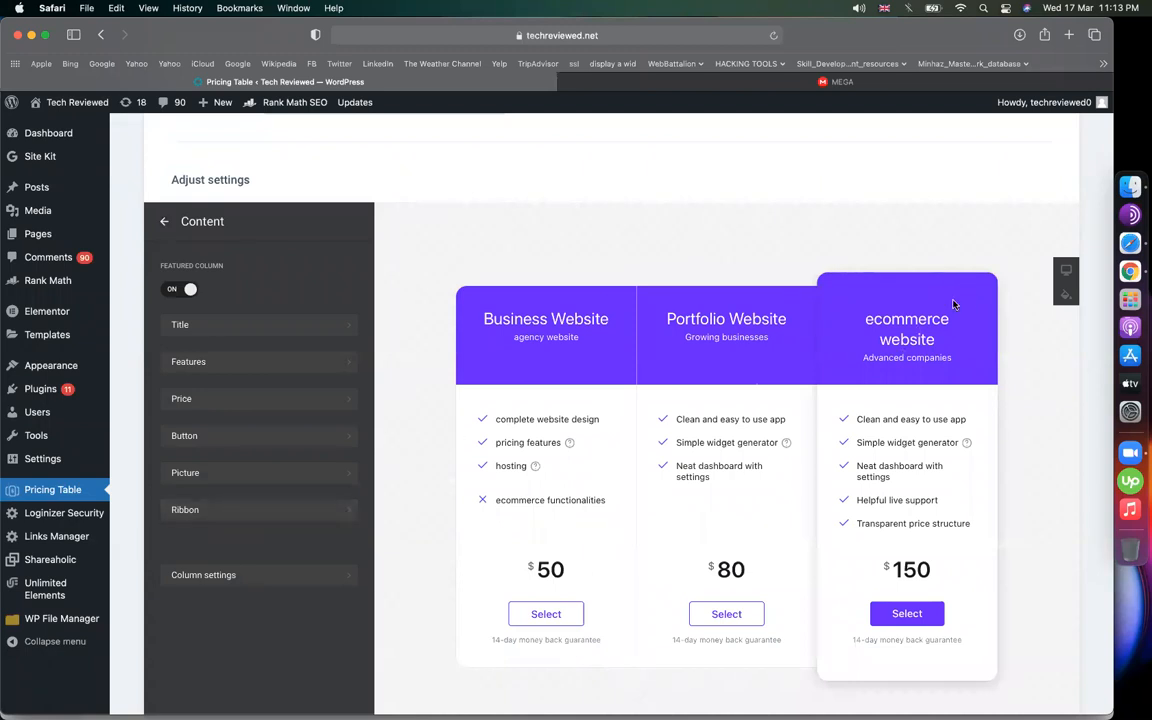
left_click(216, 512)
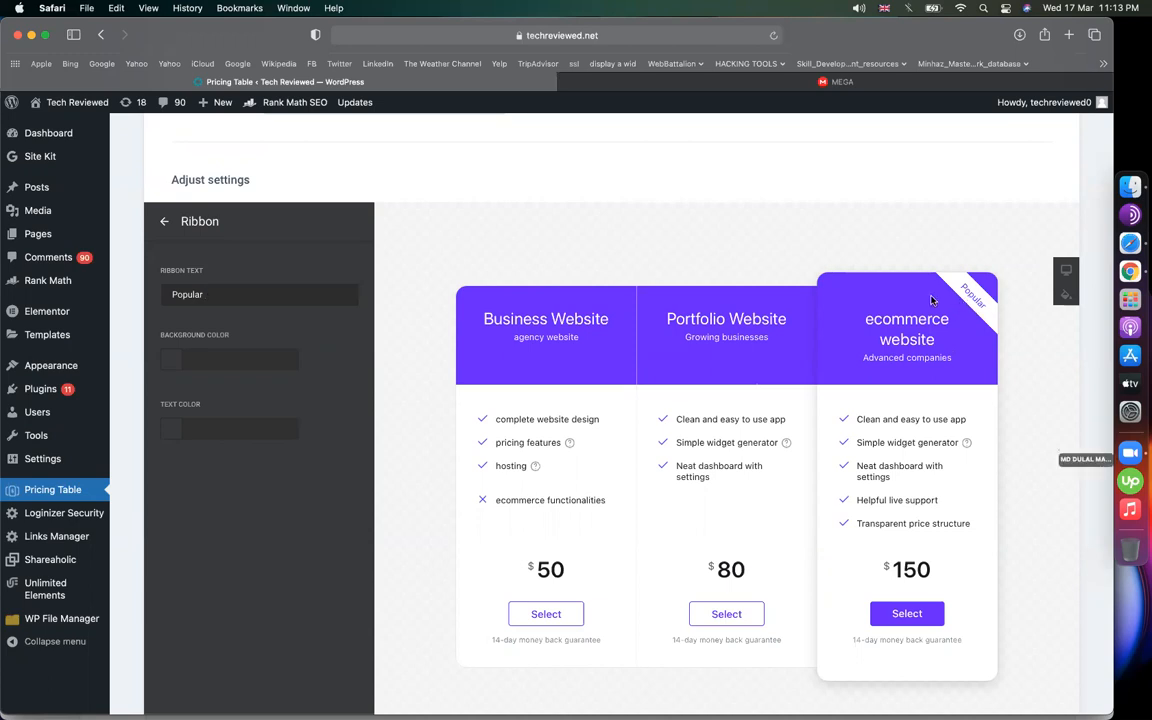
left_click(163, 221)
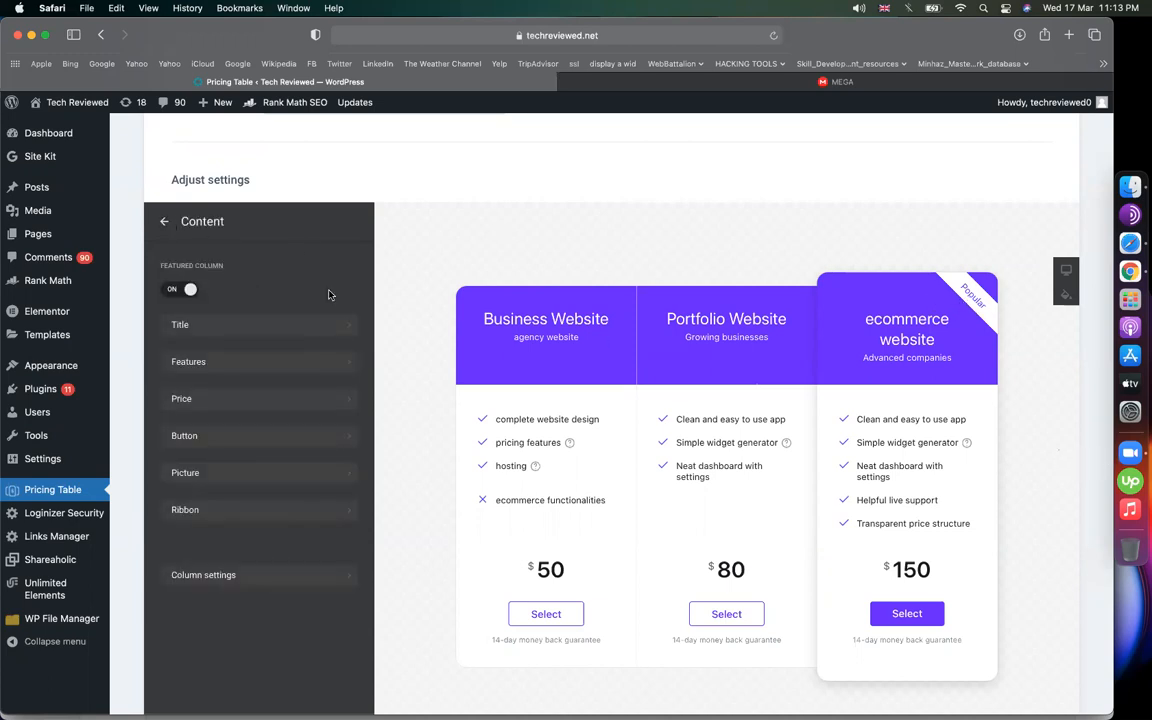
scroll(471, 402, "down", 1)
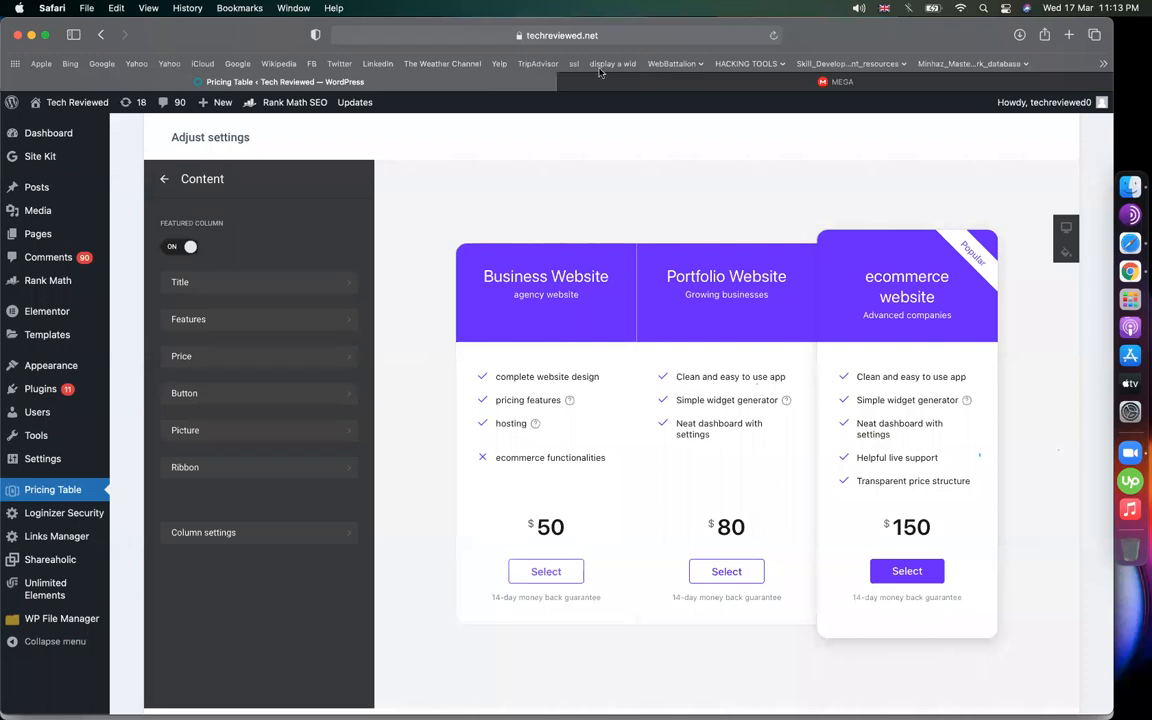
Search the MEGA cloud drive for 'easy PayPal' files
left_click(716, 82)
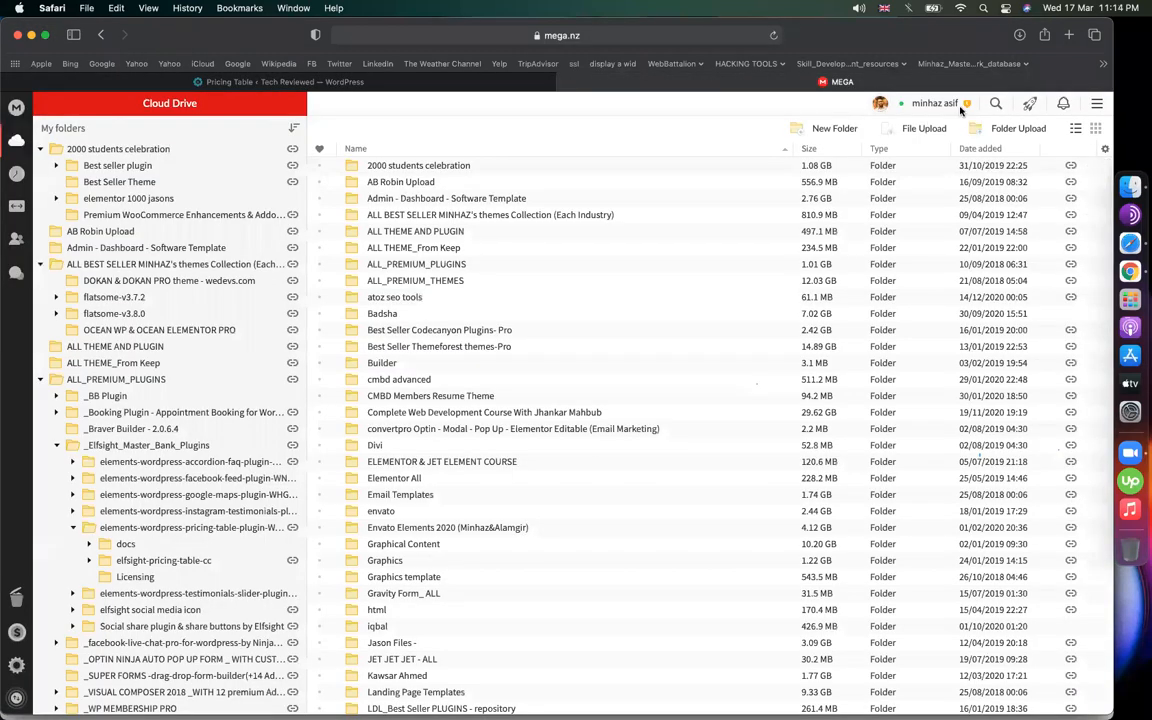
type("easy paypal")
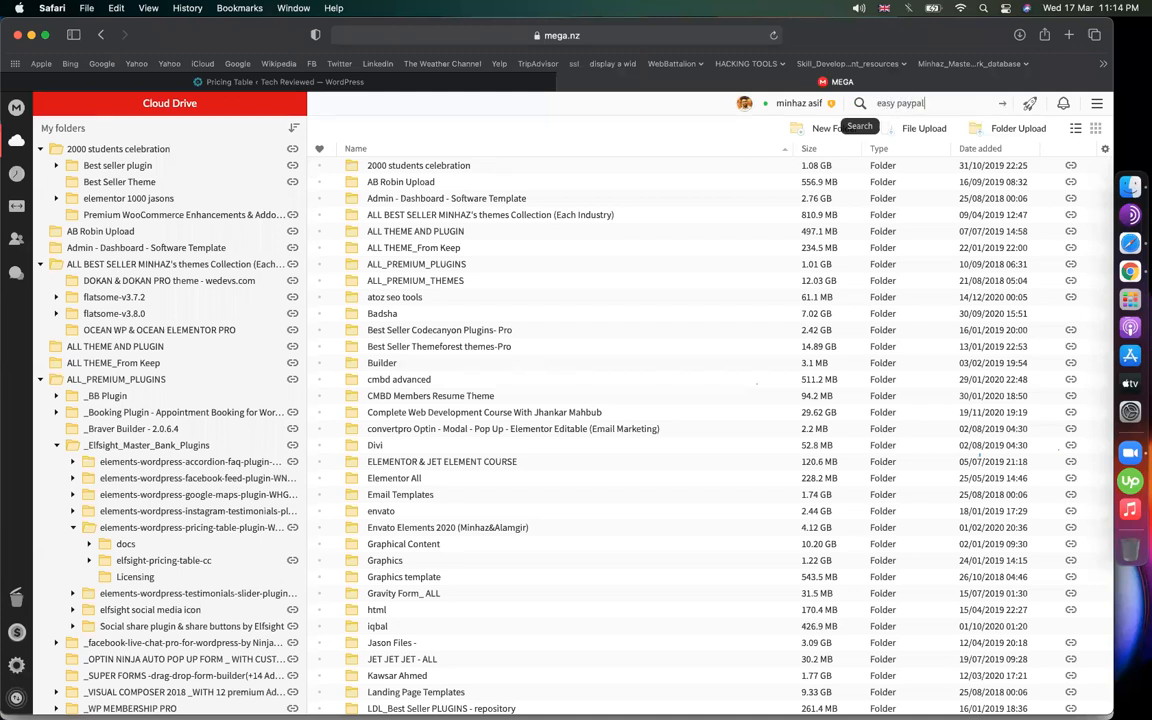
left_click(961, 103)
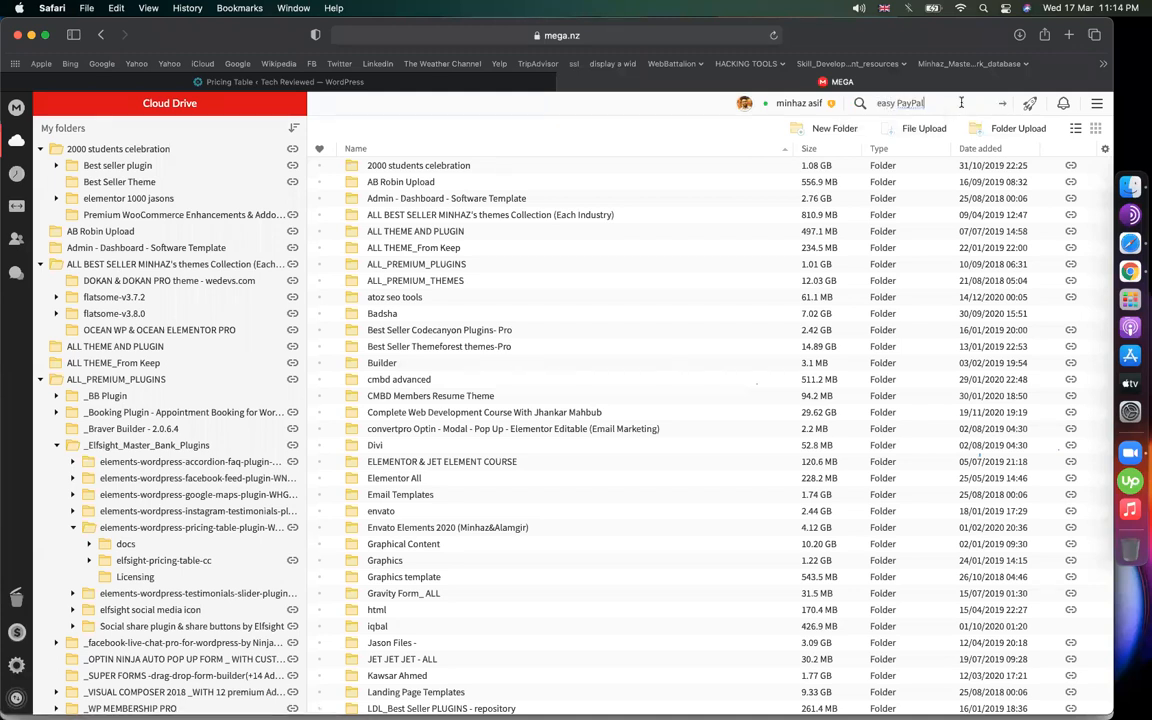
key("Return")
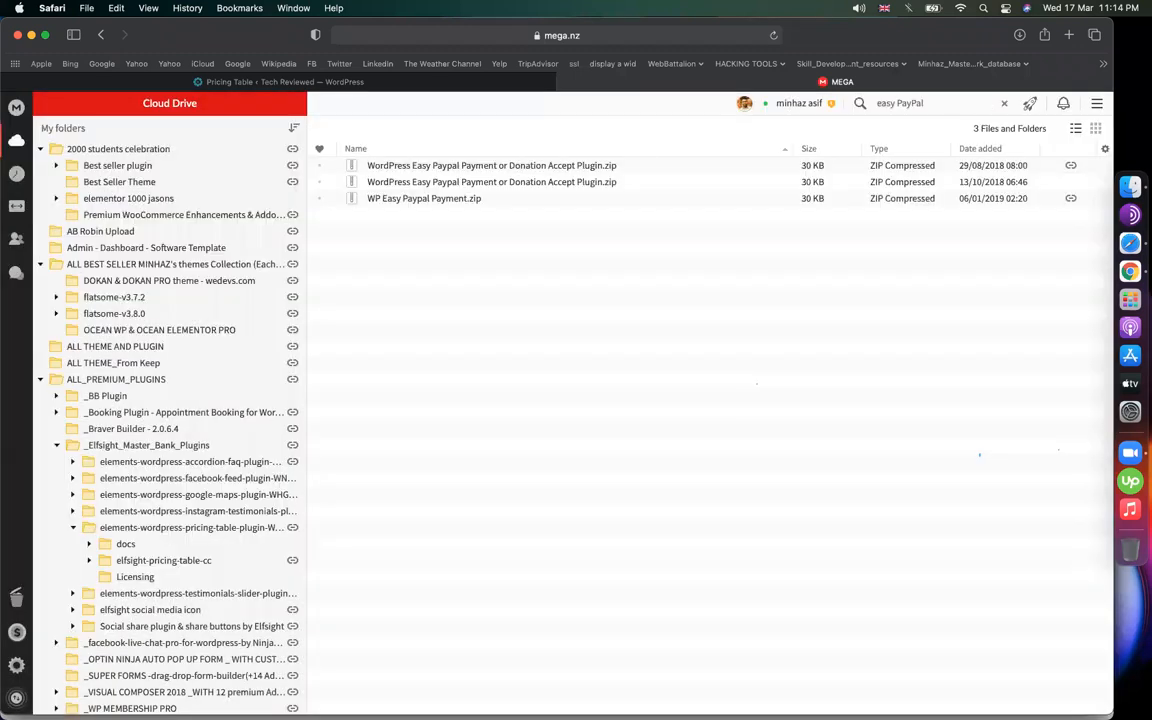
Copy the share link for WP Easy Paypal Payment.zip
left_click(461, 200)
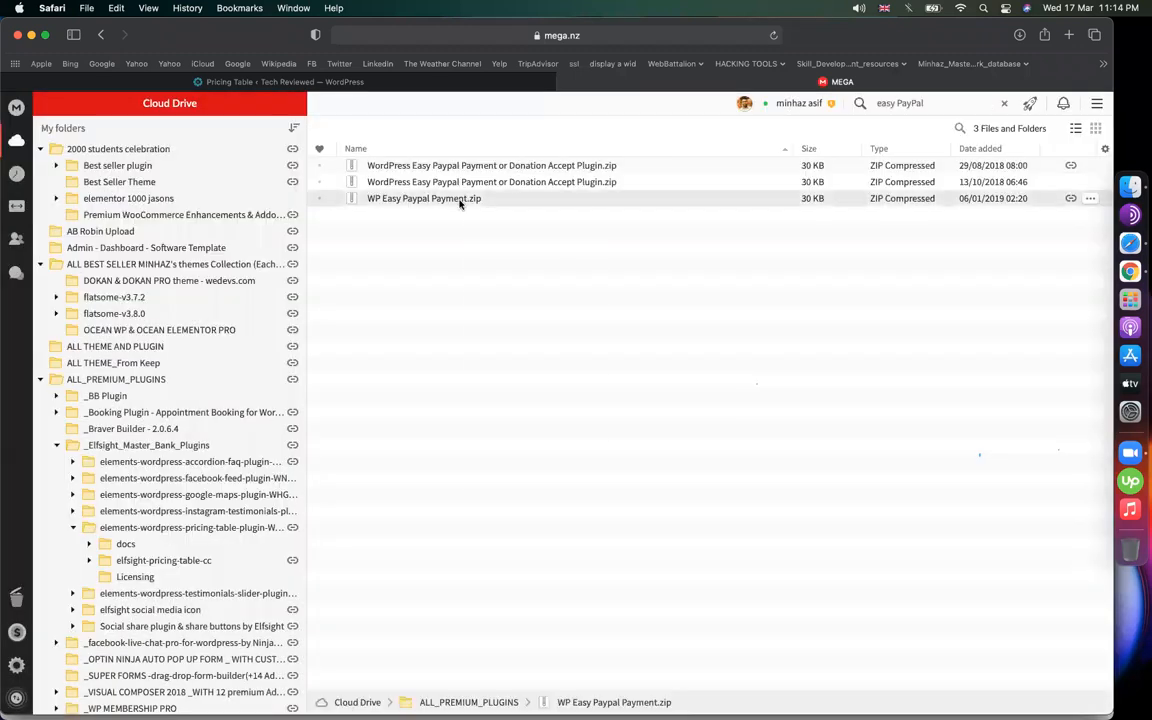
right_click(461, 203)
left_click(560, 346)
left_click(743, 495)
left_click(770, 294)
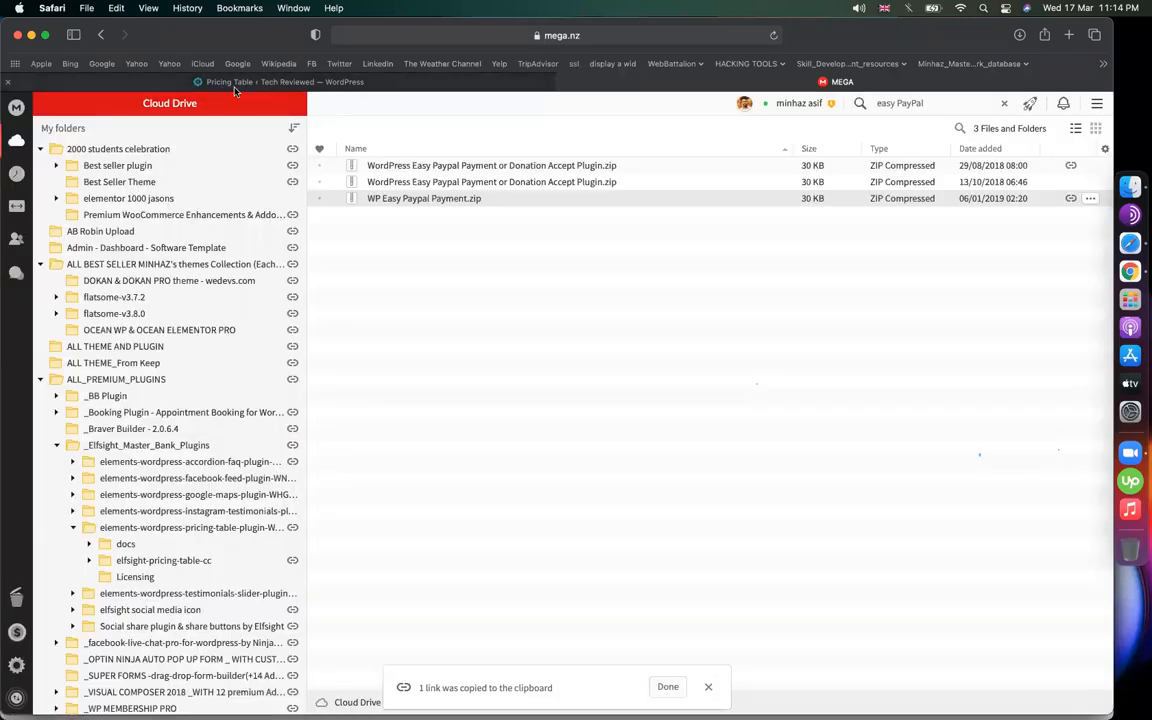
Go to classroom.google.com and open the CMBD-88 class's classwork page
left_click(1071, 35)
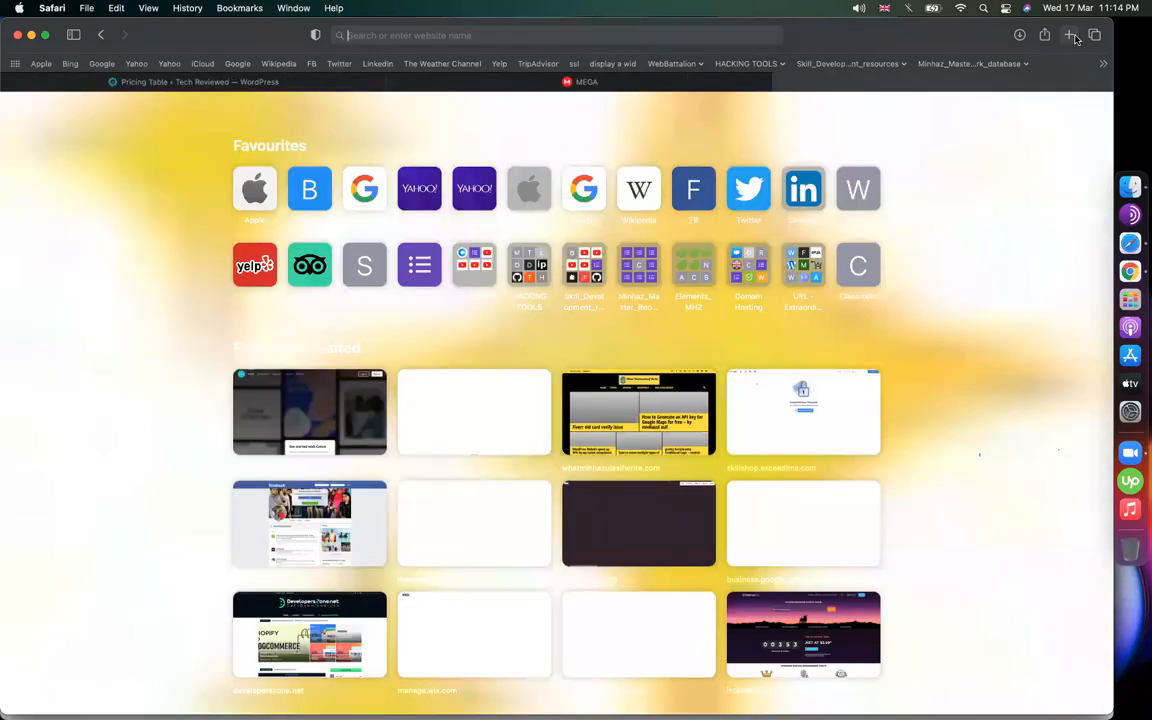
type("classroom.google.com")
key("Return")
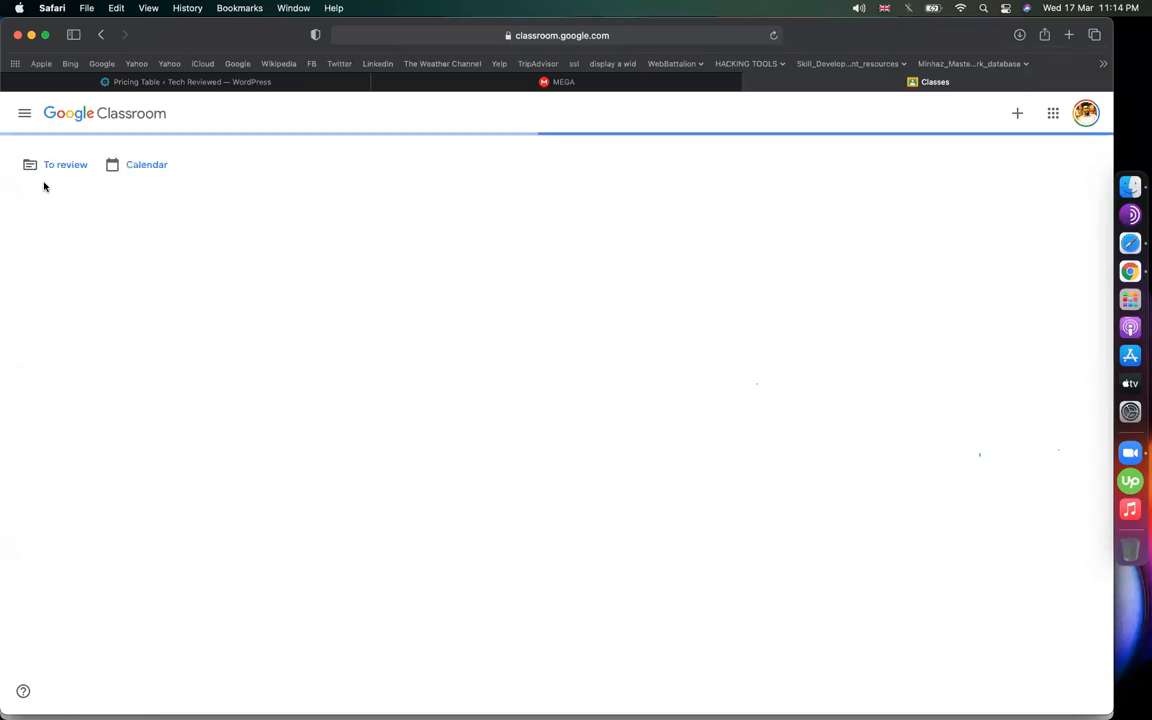
left_click(24, 119)
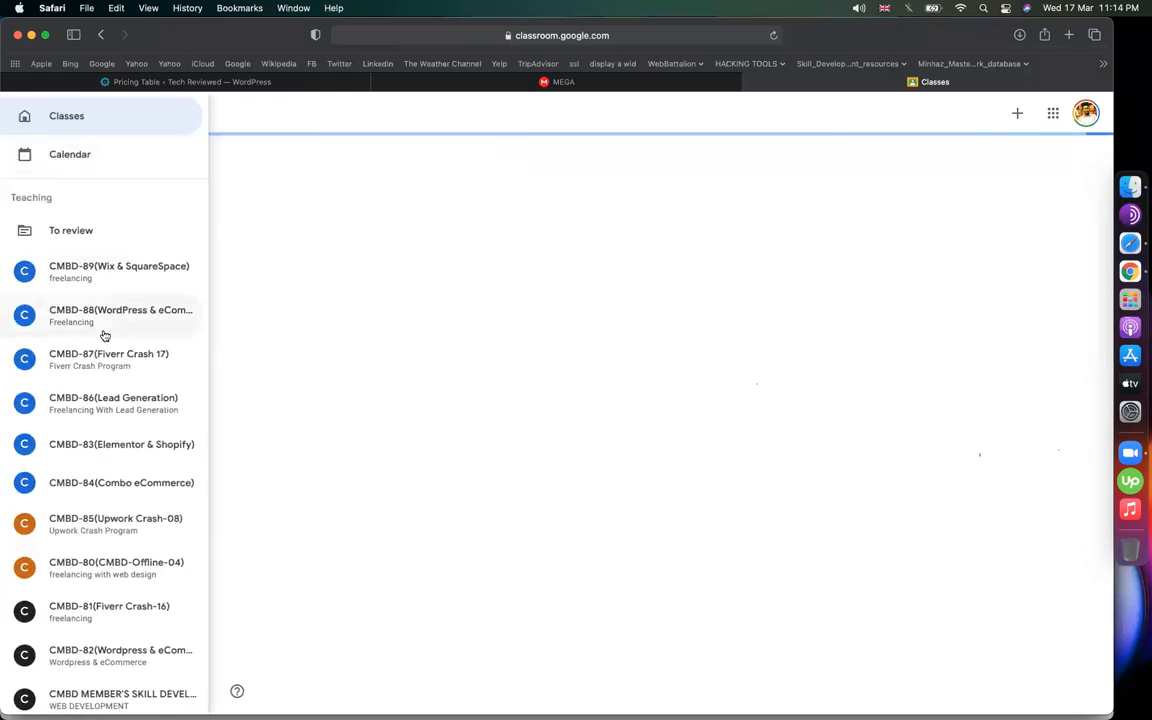
left_click(96, 305)
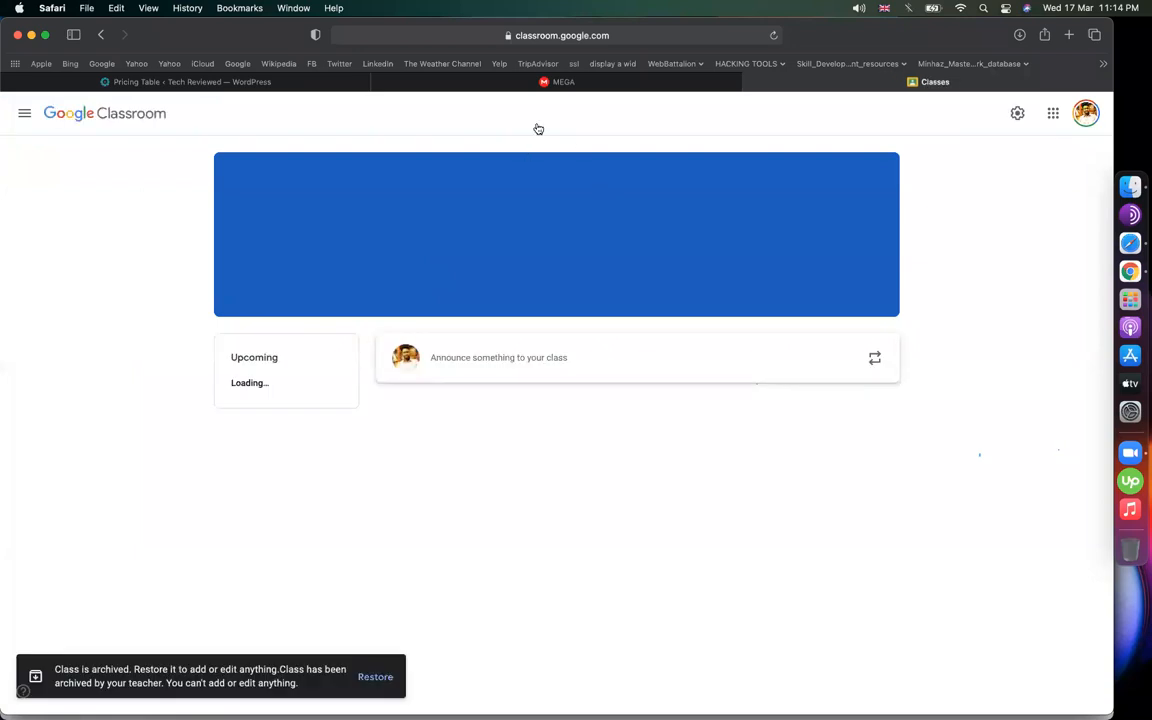
left_click(508, 117)
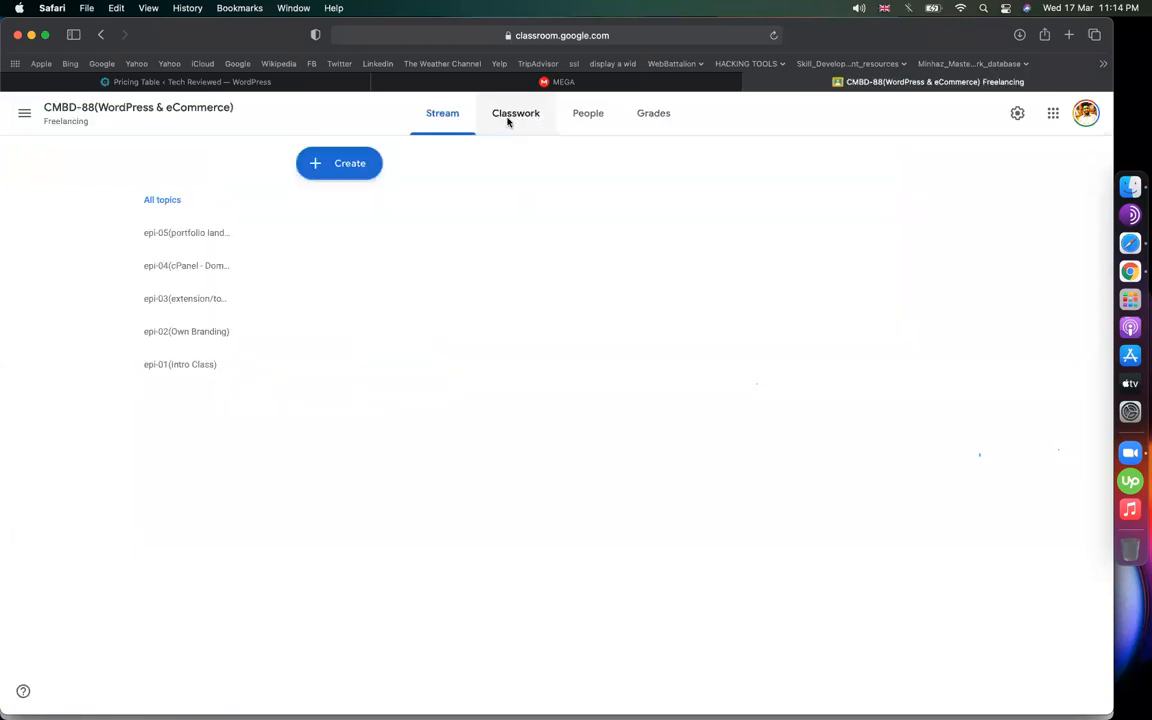
Create the topic 'epi-06(elfsight plugins)'
left_click(353, 172)
left_click(358, 380)
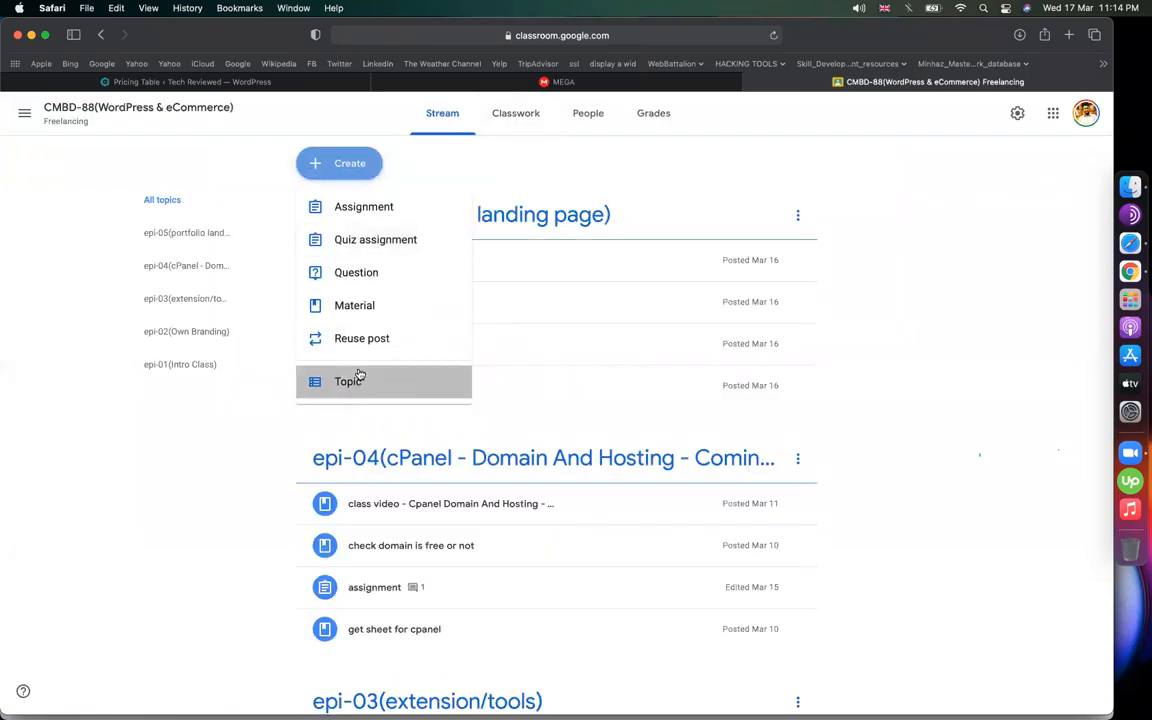
type("epi-06")
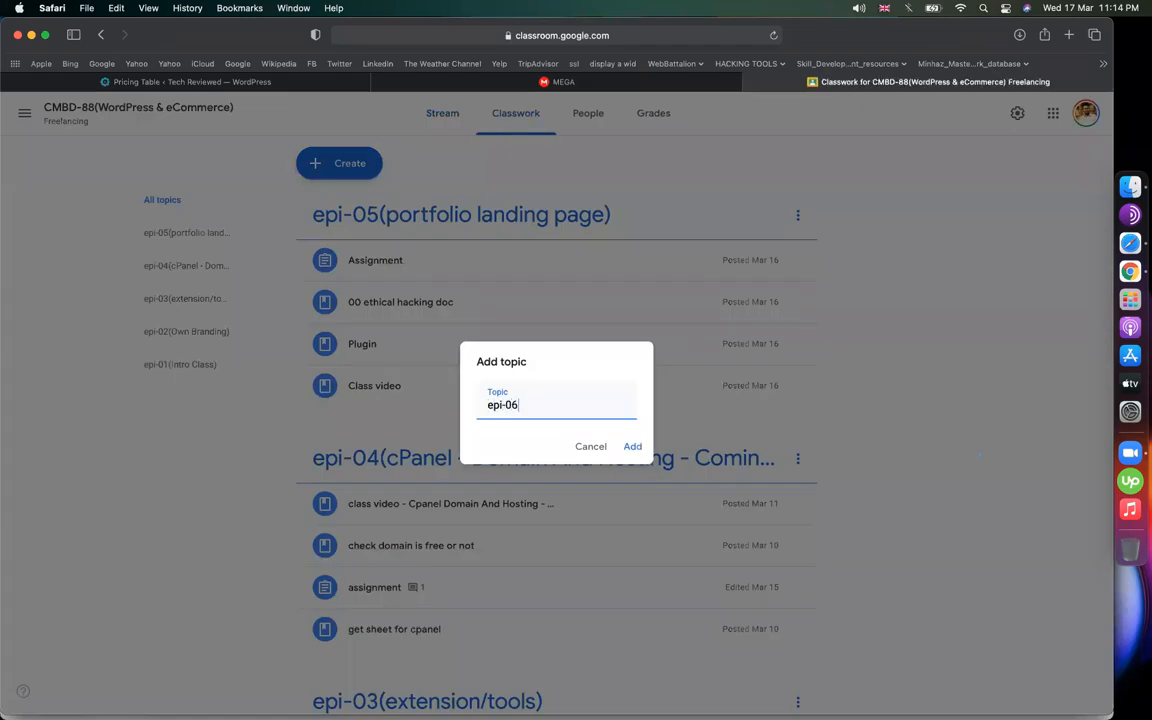
type("(elfsight plugins")
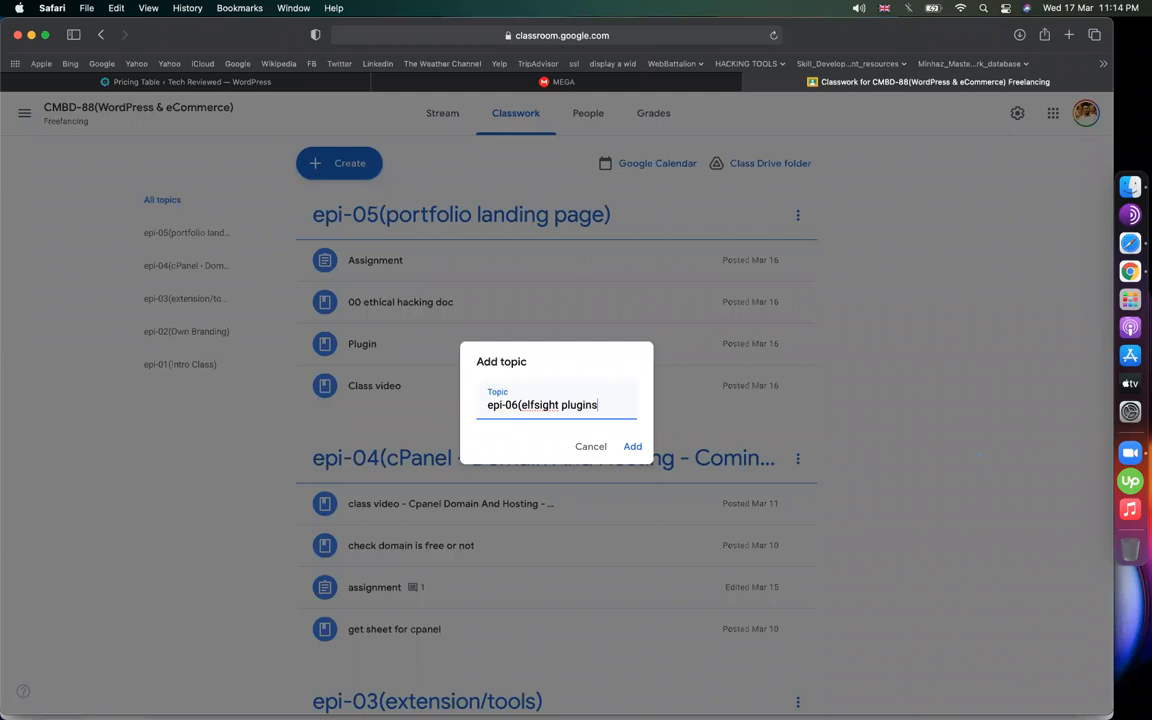
type(")")
key("Return")
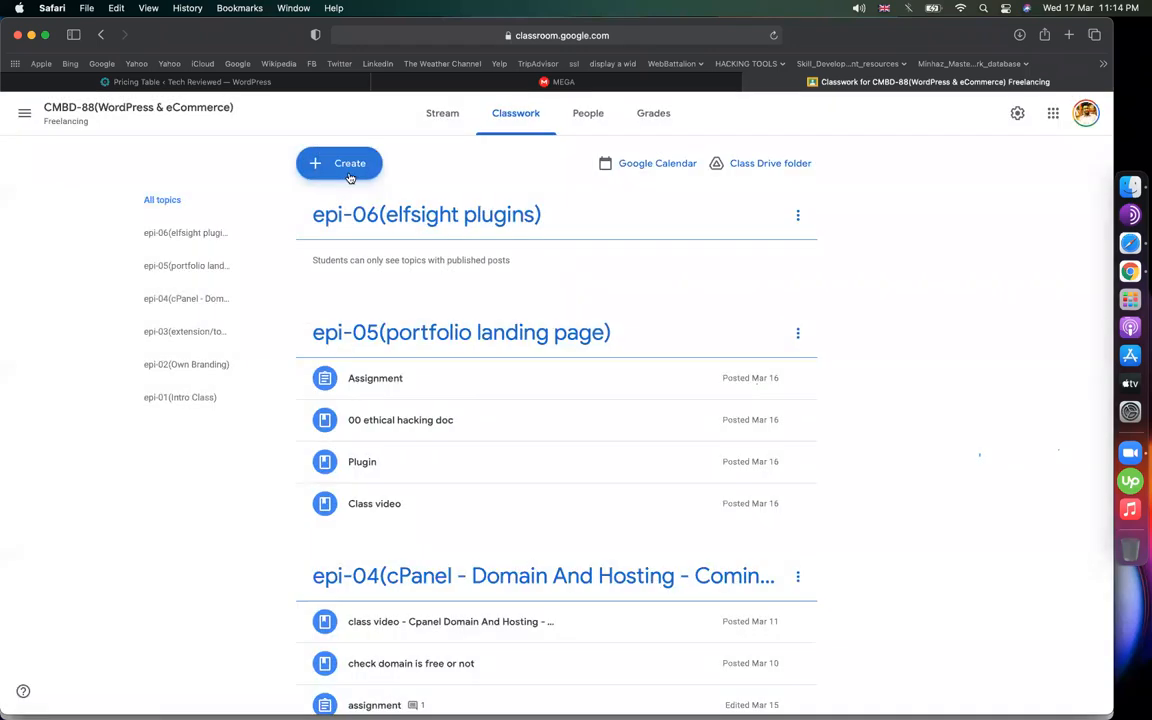
Create a material titled 'get wp easy PayPal plugin' with the MEGA link attached
left_click(340, 164)
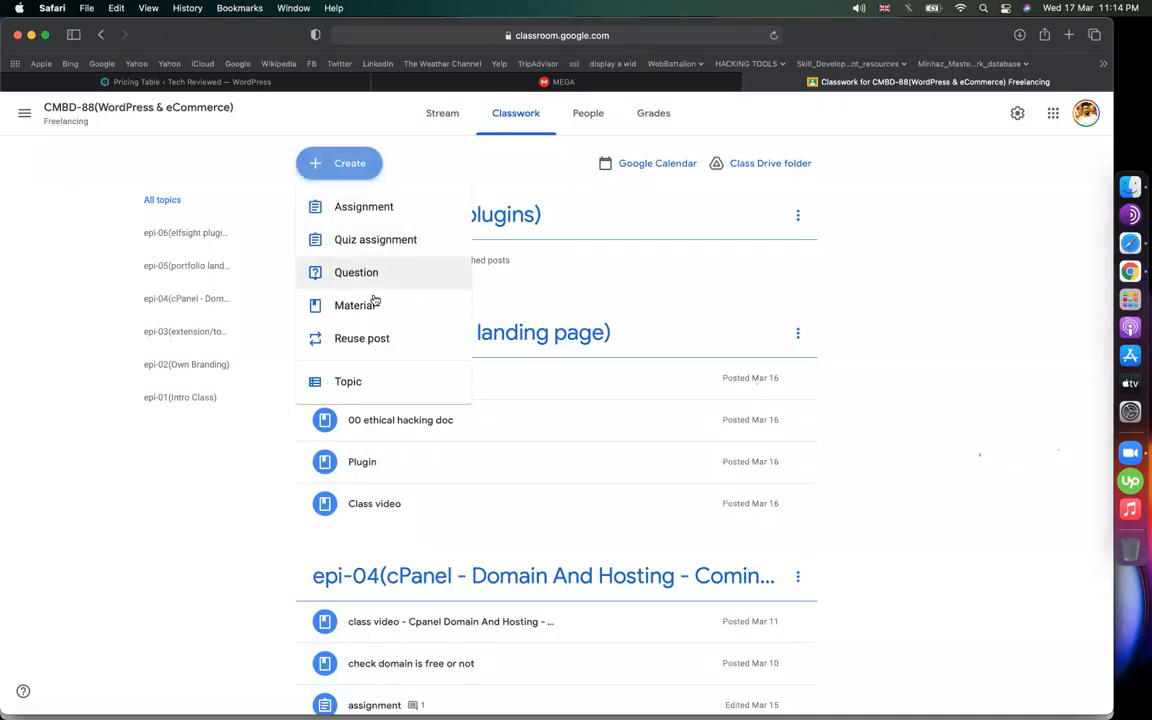
left_click(374, 303)
type("get wp easy PayPal plugin")
left_click(90, 311)
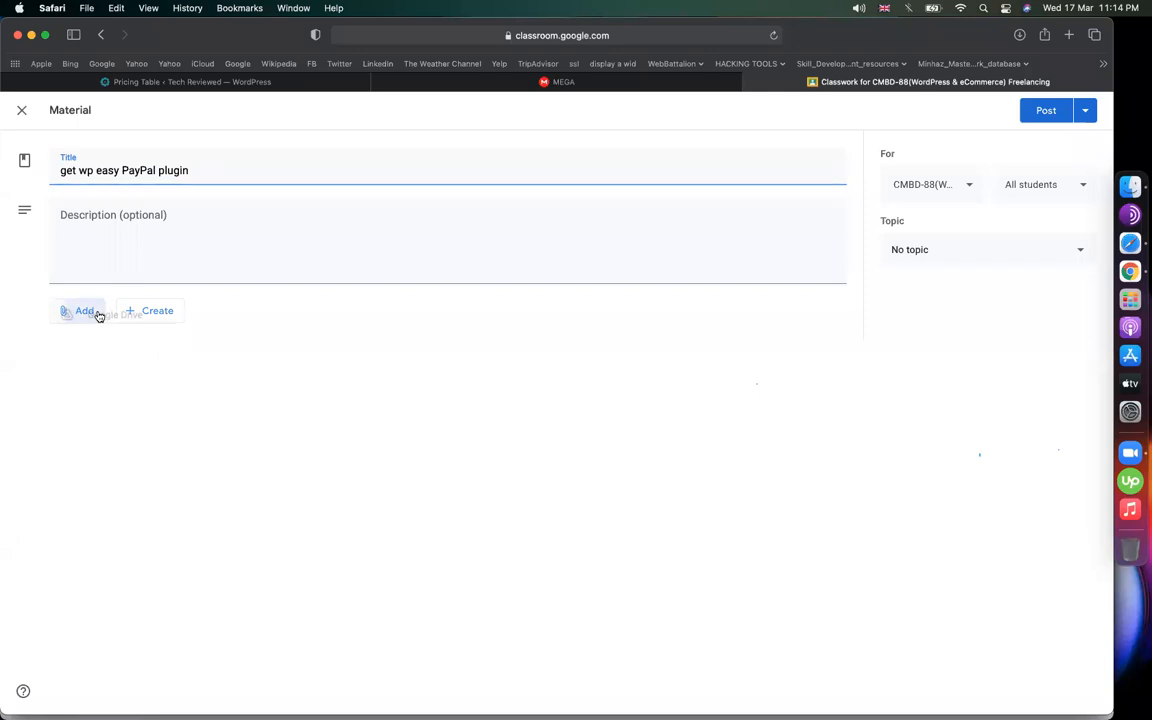
left_click(96, 361)
key("cmd+v")
left_click(622, 450)
File the material under epi-06(elfsight plugins) and post it
left_click(1030, 255)
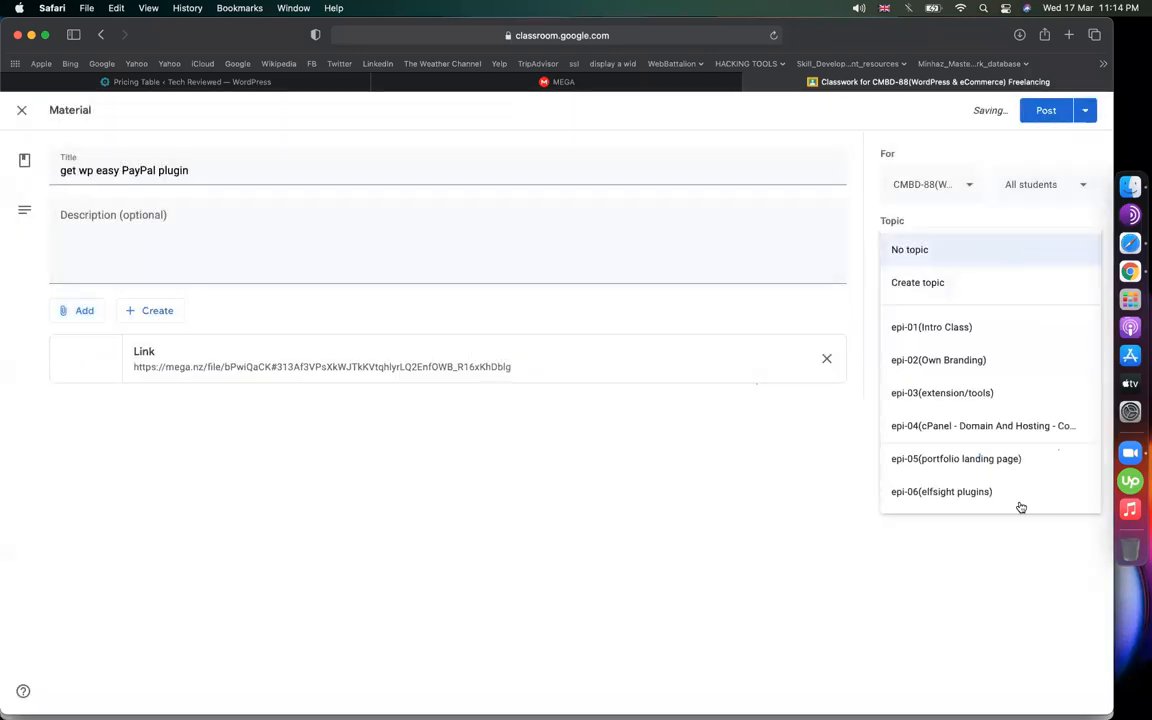
left_click(920, 491)
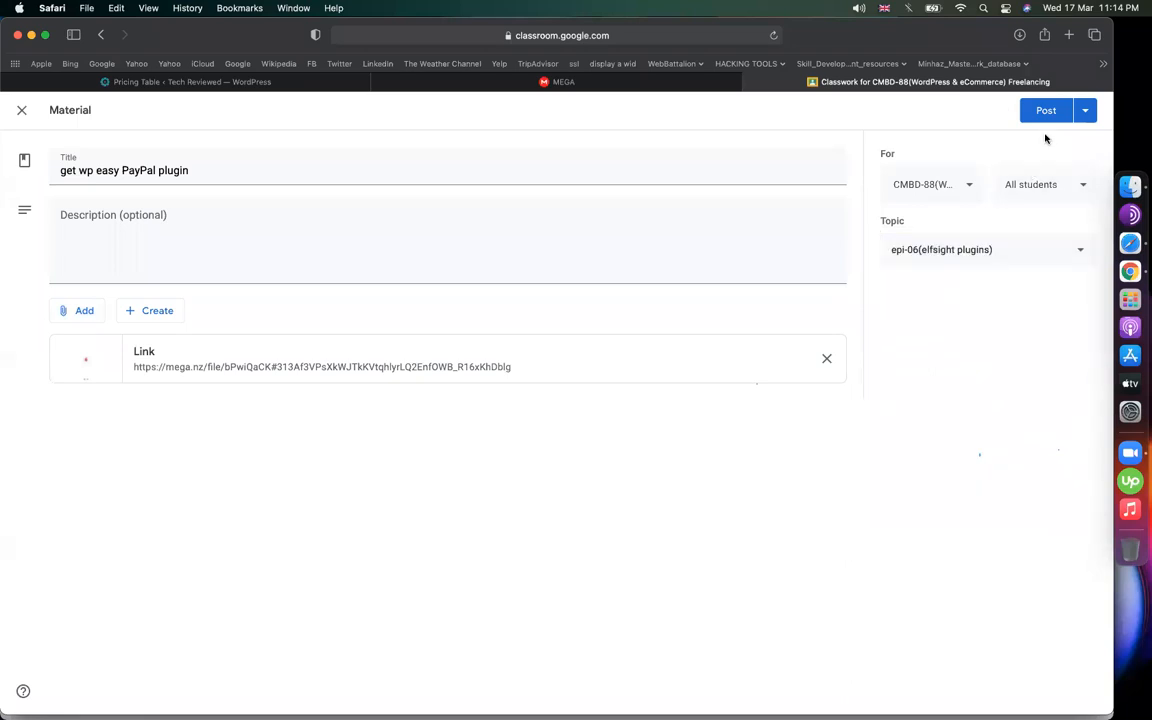
left_click(1043, 112)
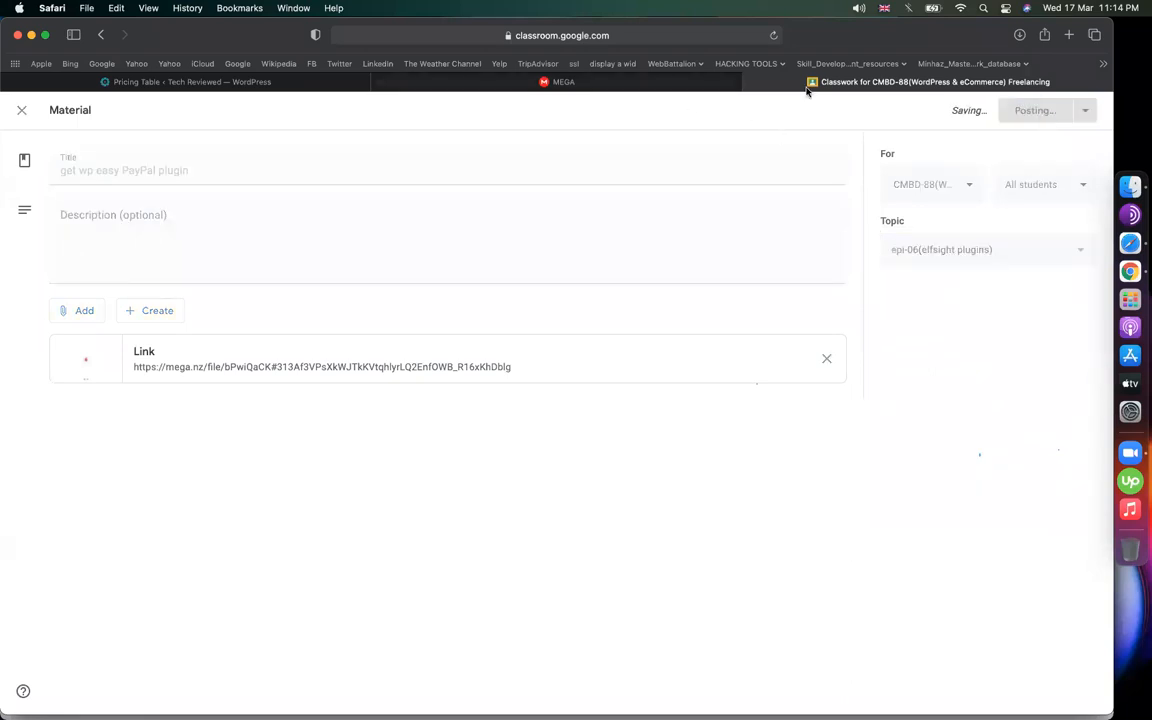
left_click(497, 85)
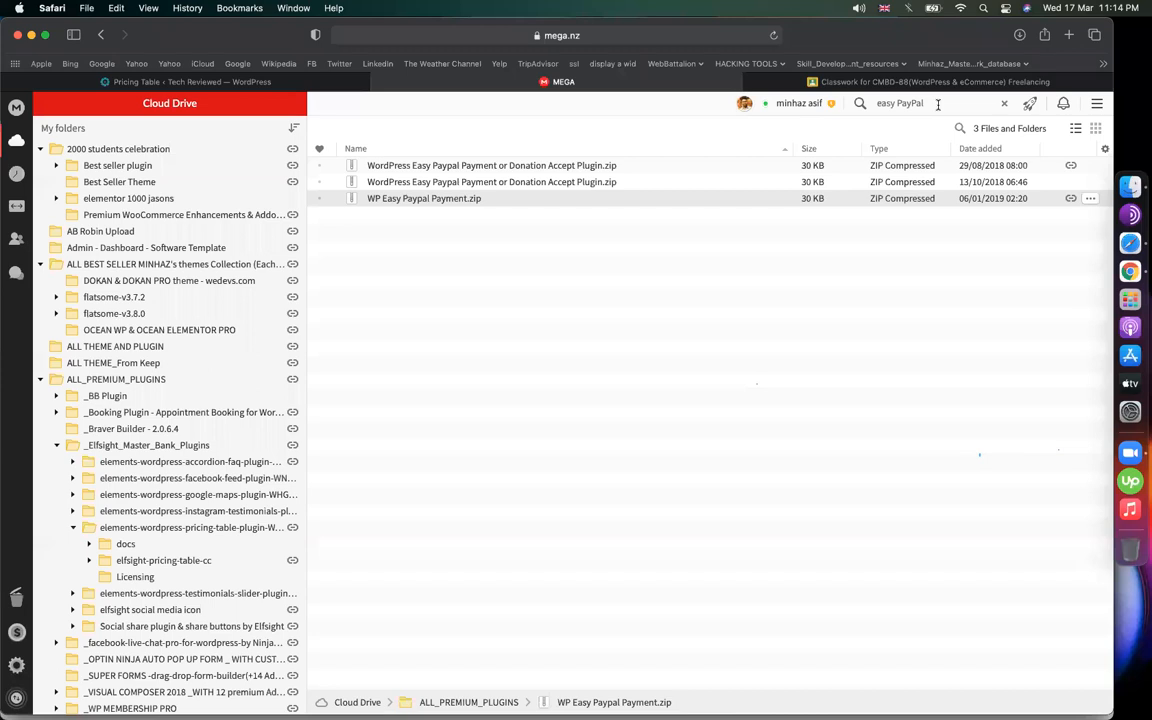
Find the _Elfsight_Master_Bank_Plugins folder via search and copy its share link
left_click(938, 104)
type("elfsight")
key("Return")
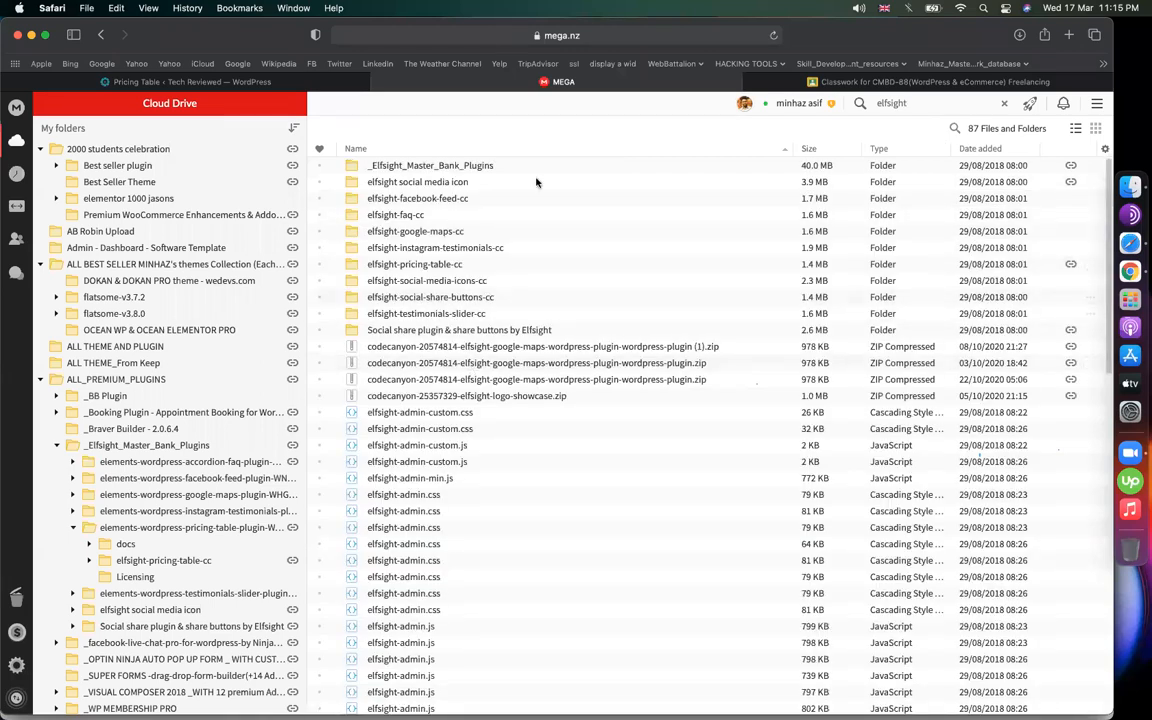
left_click(466, 167)
double_click(466, 167)
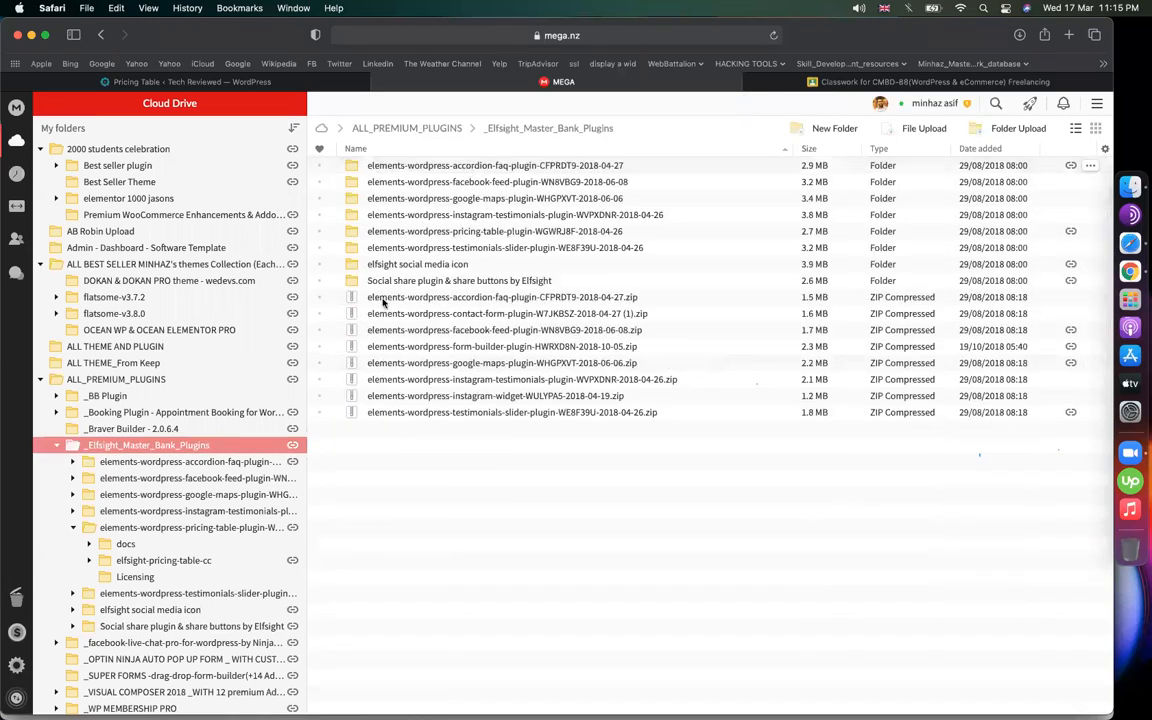
right_click(250, 445)
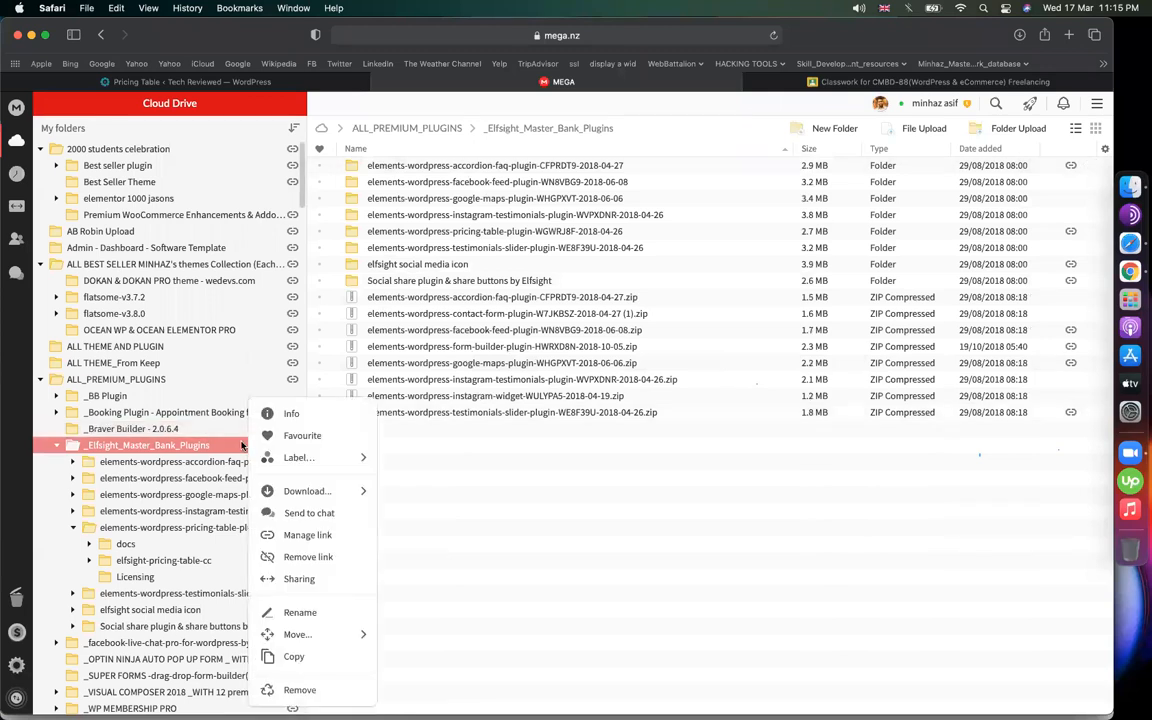
left_click(300, 535)
left_click(743, 494)
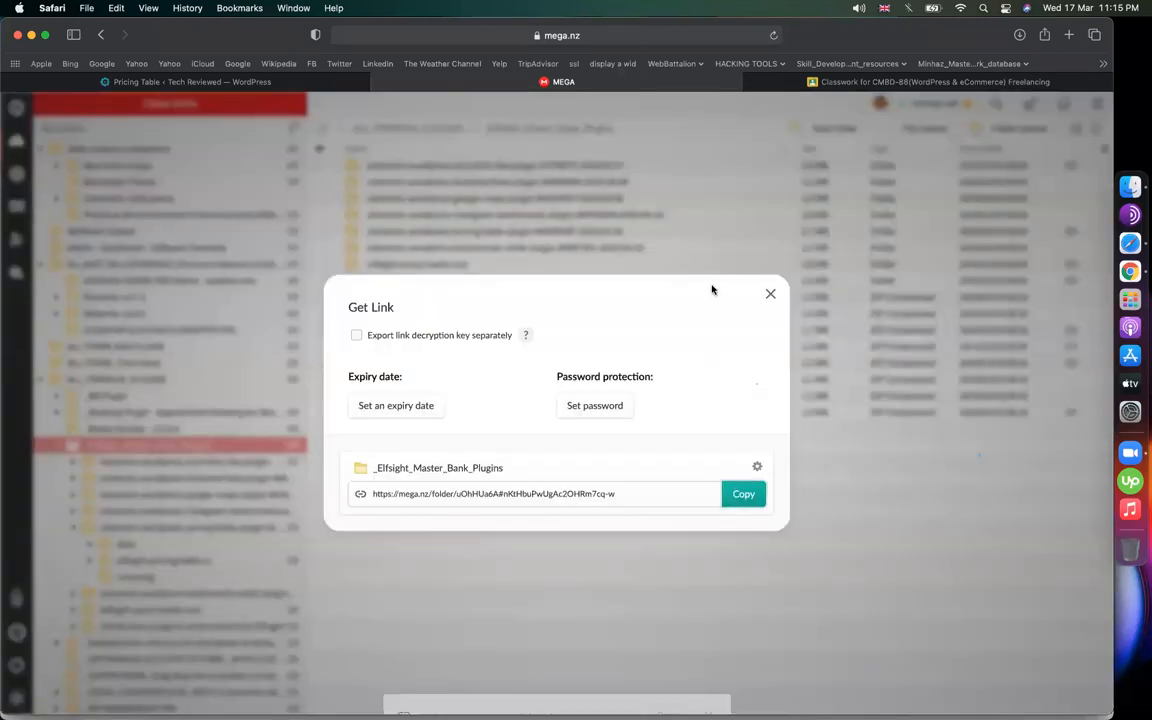
left_click(770, 293)
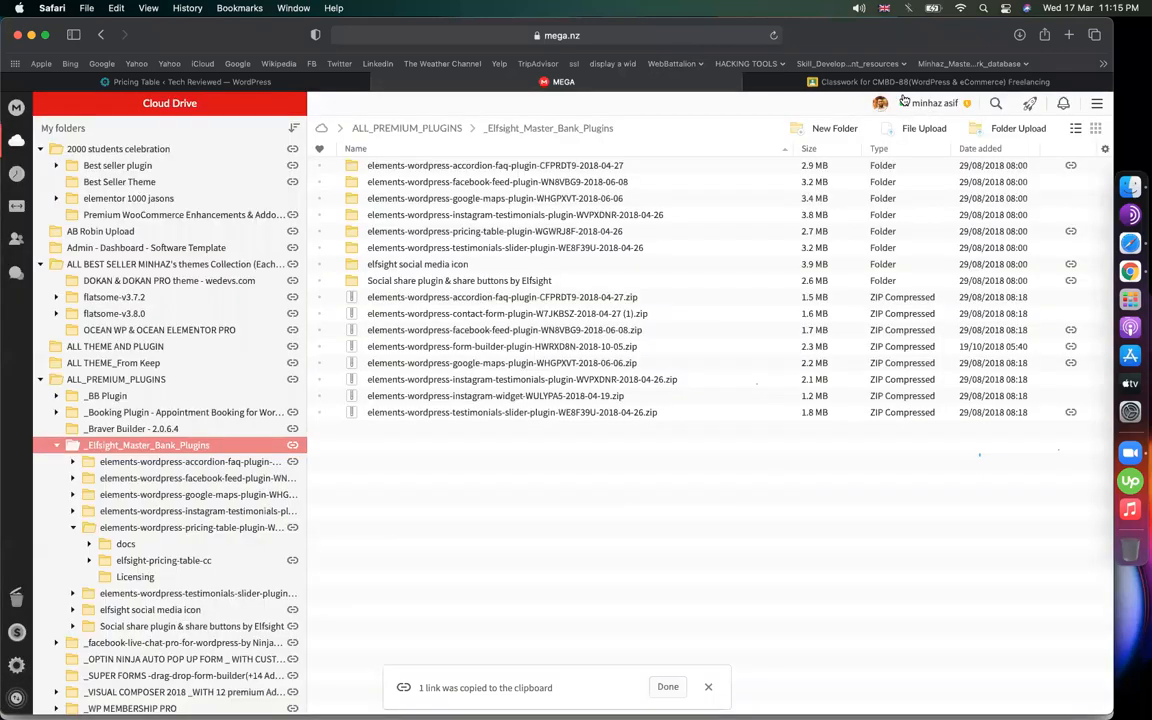
Start a new Classroom material and begin typing its title 'get a'
left_click(812, 82)
left_click(355, 163)
left_click(429, 306)
type("get all elfsight plugins bank")
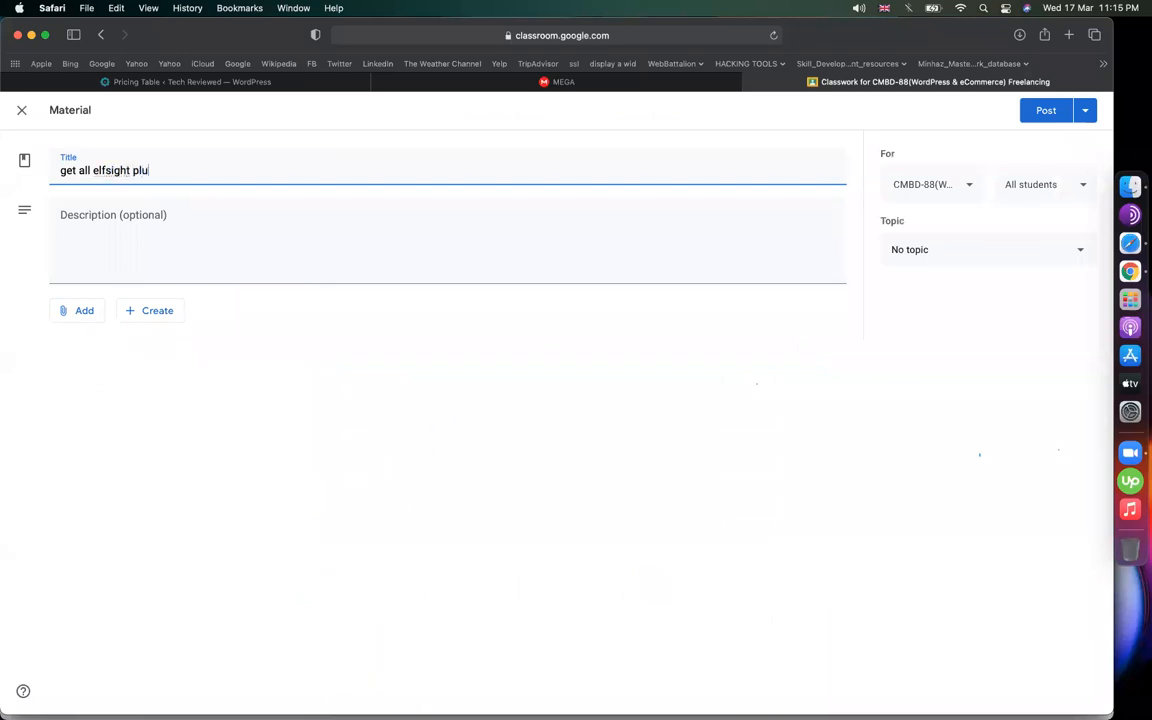
Attach the folder link, file it under epi-06(elfsight plugins), and post the material
left_click(84, 310)
left_click(95, 360)
key("super+v")
key("Return")
left_click(920, 262)
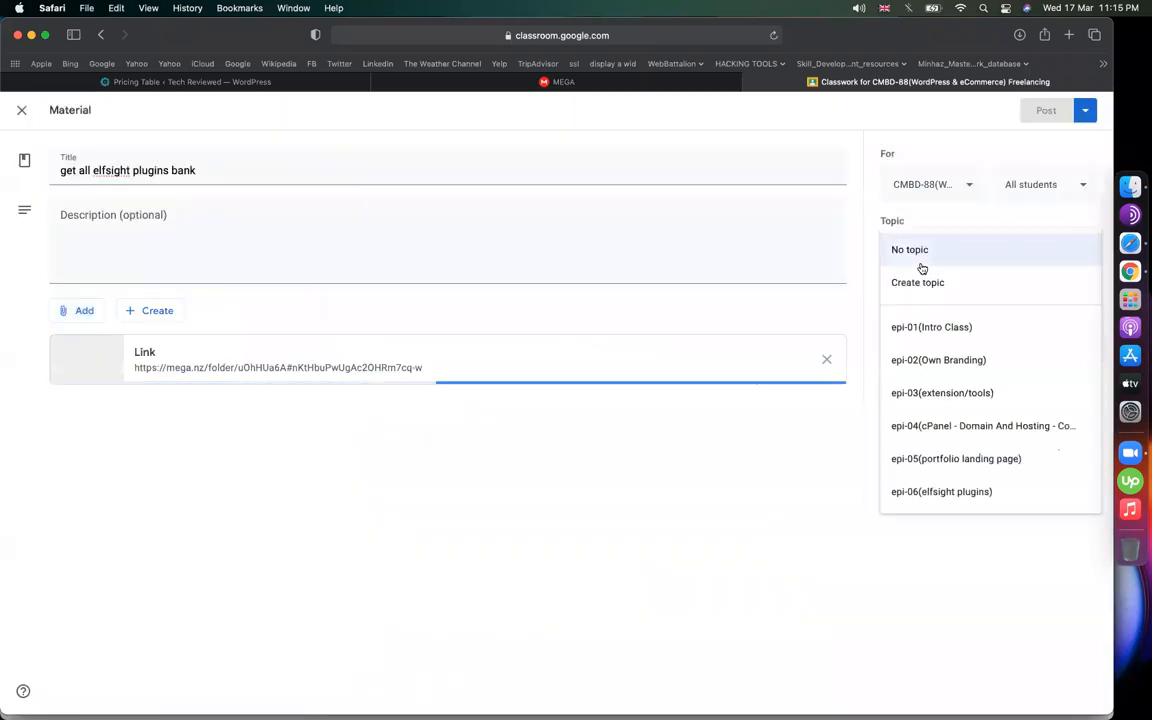
left_click(951, 492)
left_click(1040, 110)
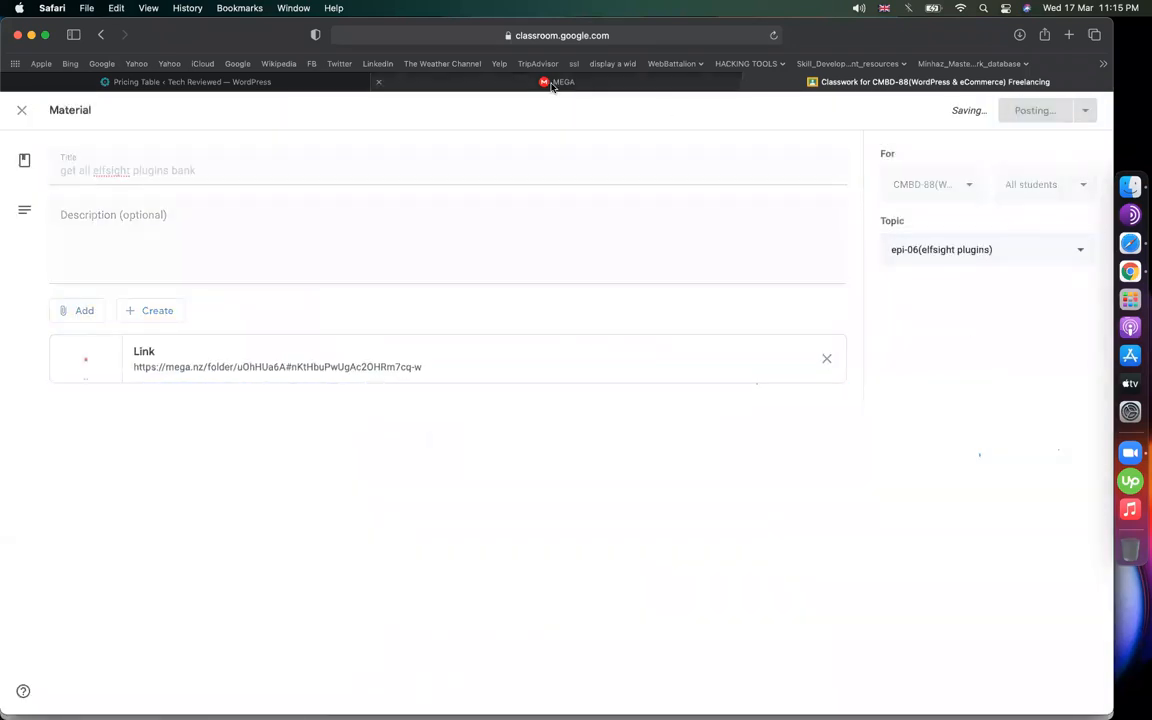
Select the testimonials slider folder in MEGA, then return to the WordPress pricing editor
left_click(555, 81)
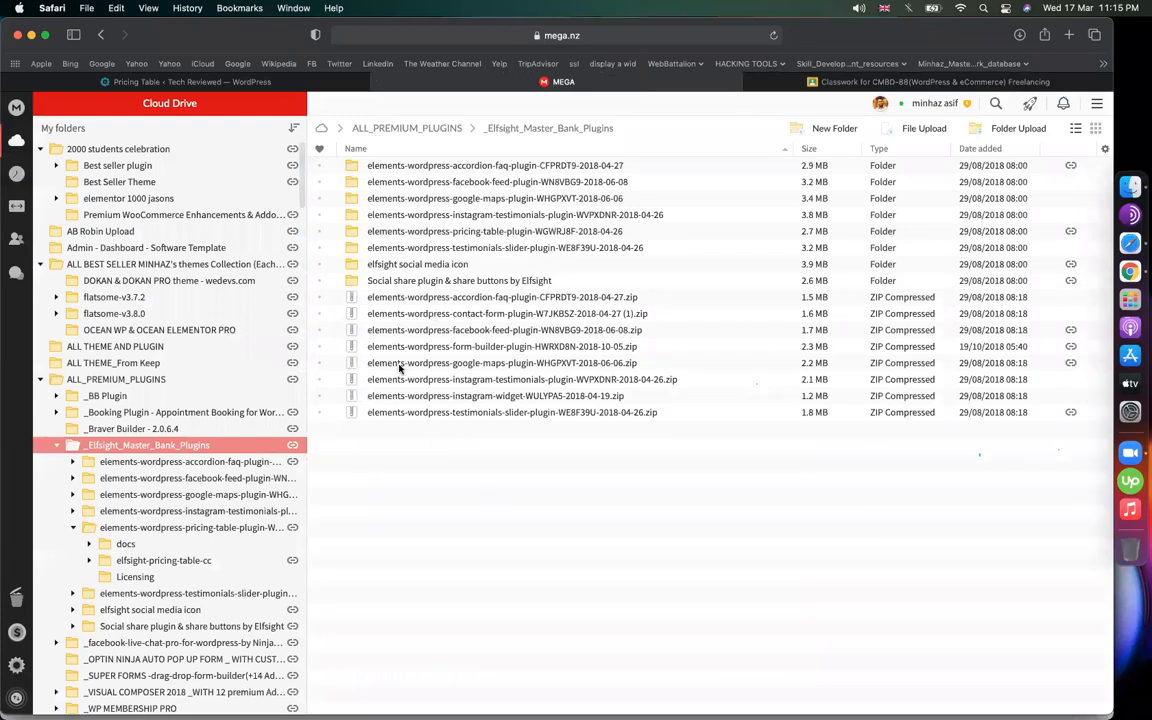
left_click(430, 247)
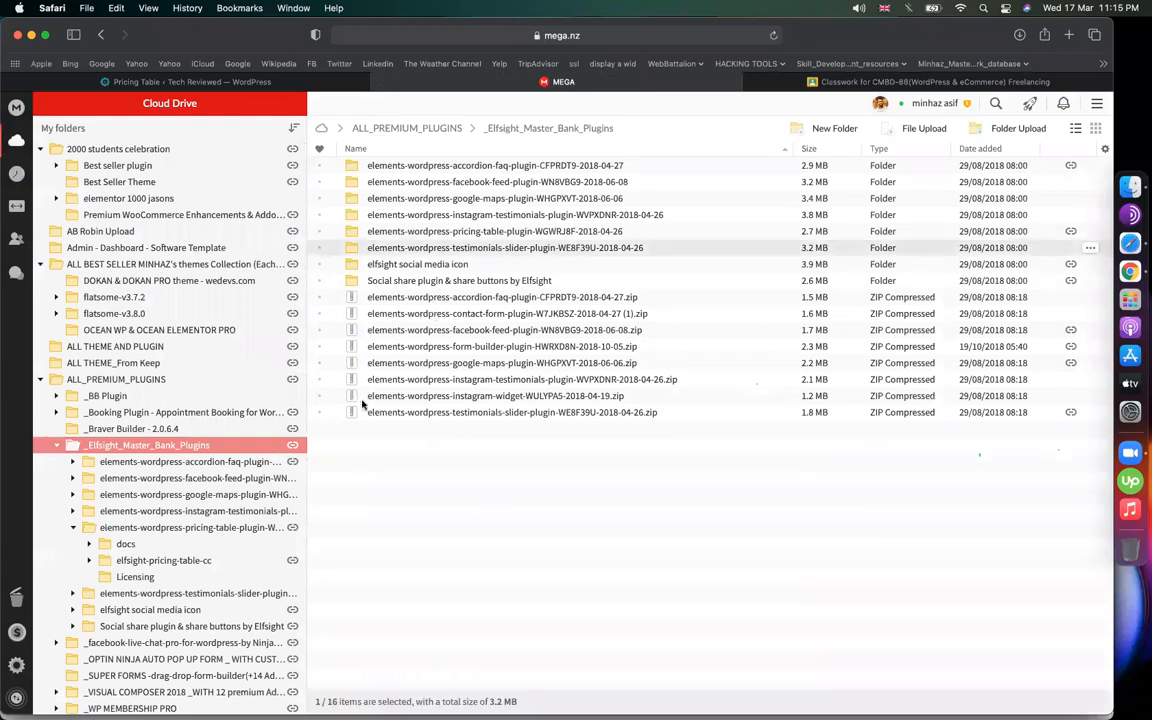
left_click(246, 82)
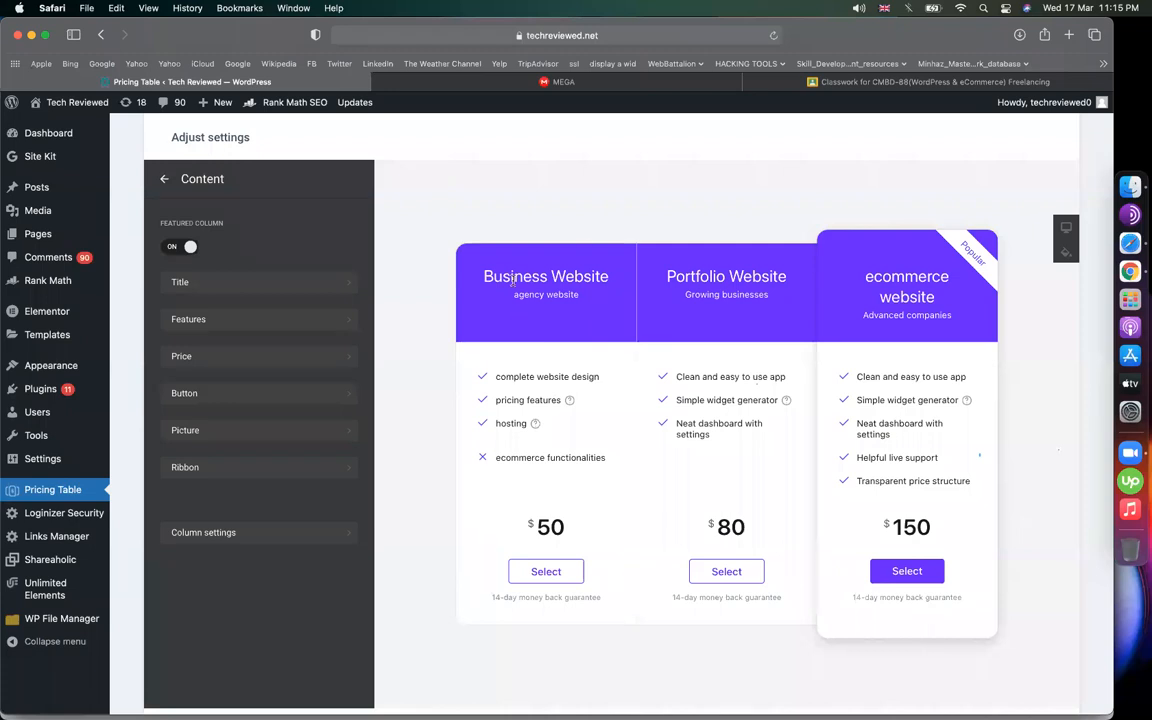
Open Finder's Downloads folder and select WP Easy Paypal Payment.zip
left_click(1115, 192)
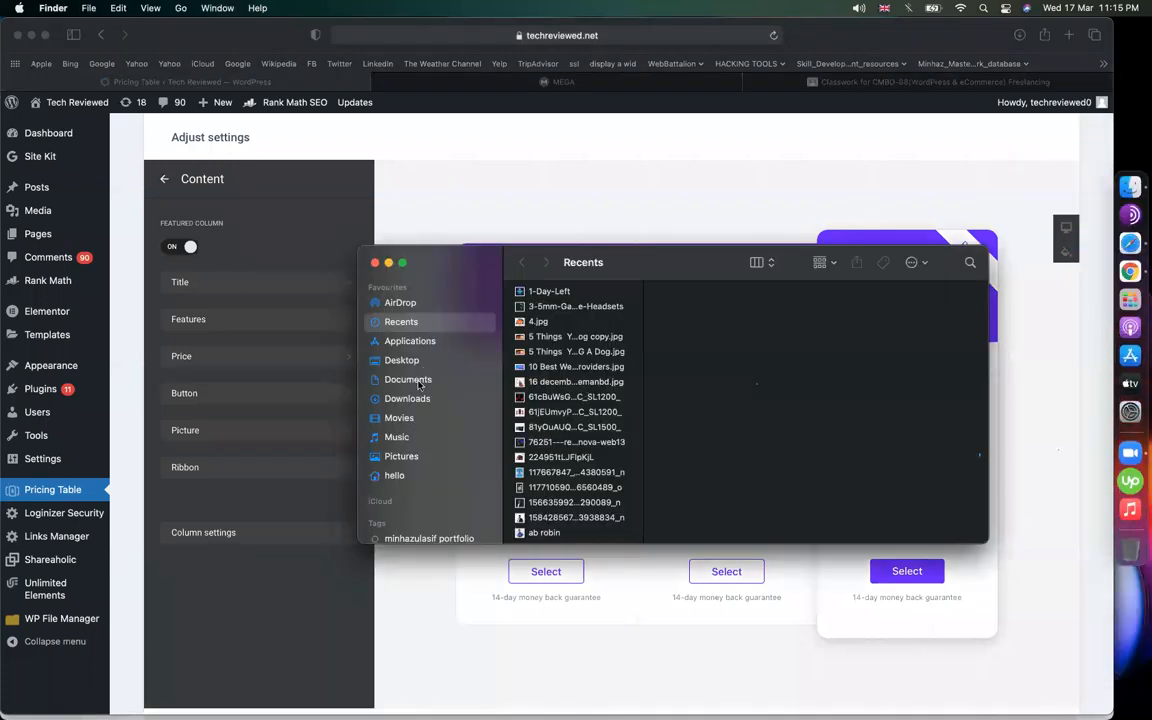
left_click(410, 380)
left_click(416, 398)
left_click(547, 411)
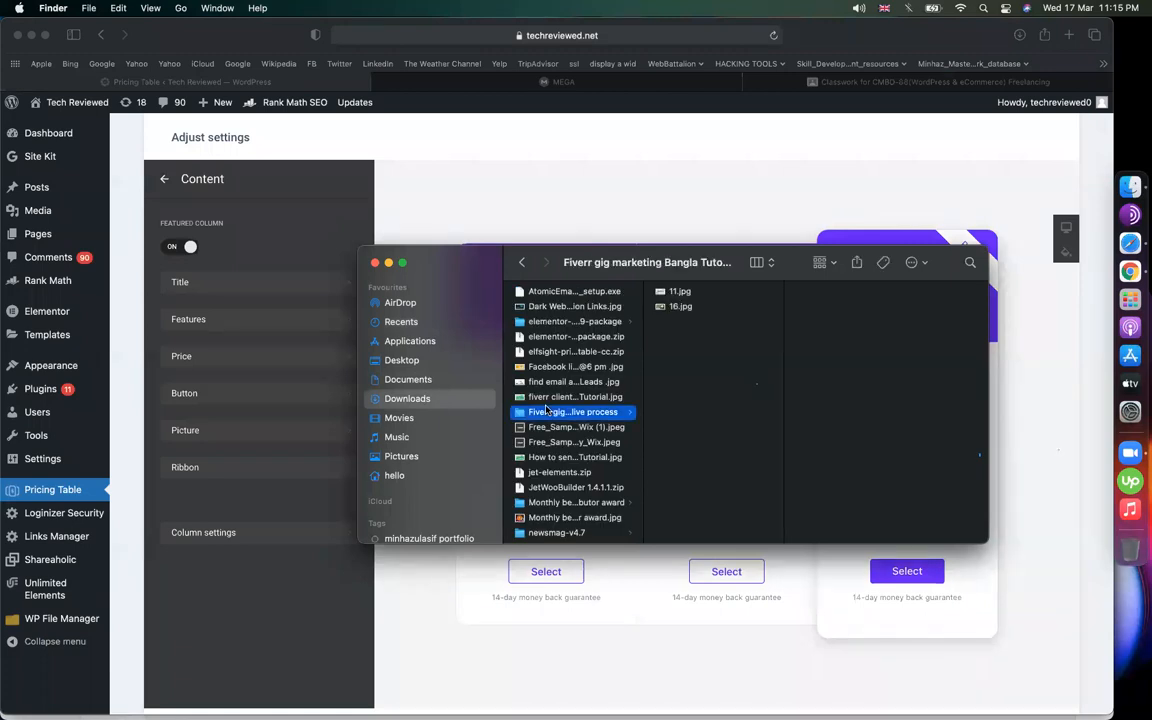
key("Right")
left_click(560, 427)
scroll(558, 440, "down", 10)
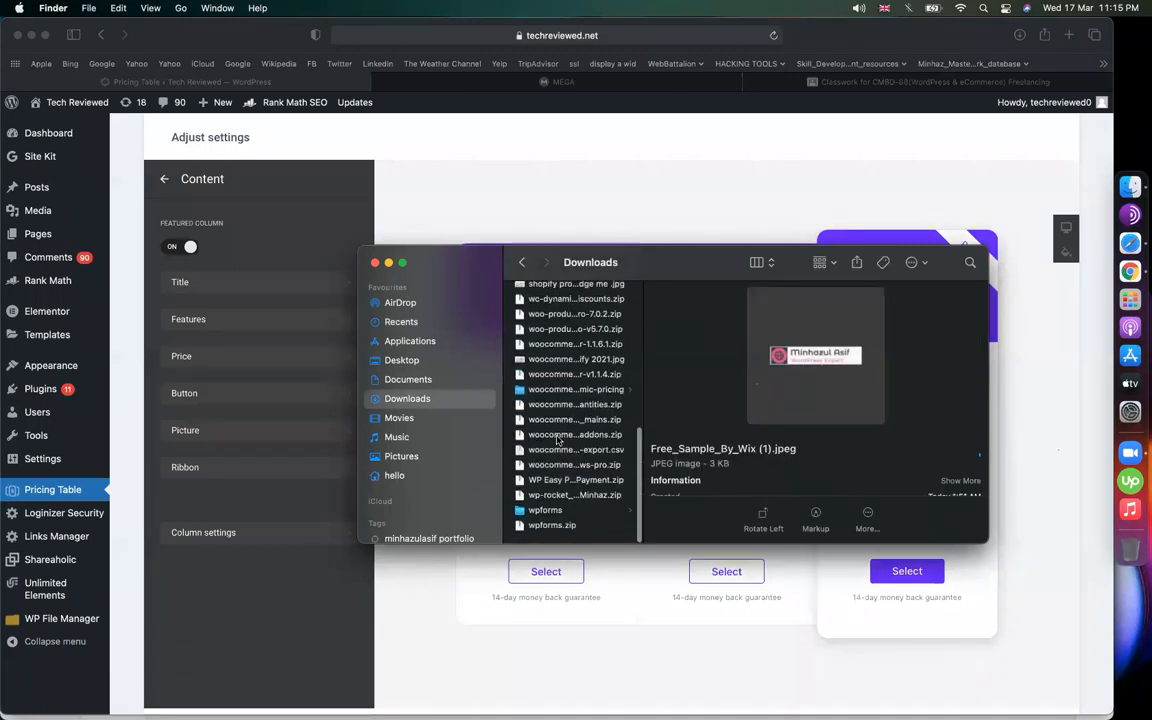
left_click(558, 437)
left_click(567, 499)
left_click(585, 484)
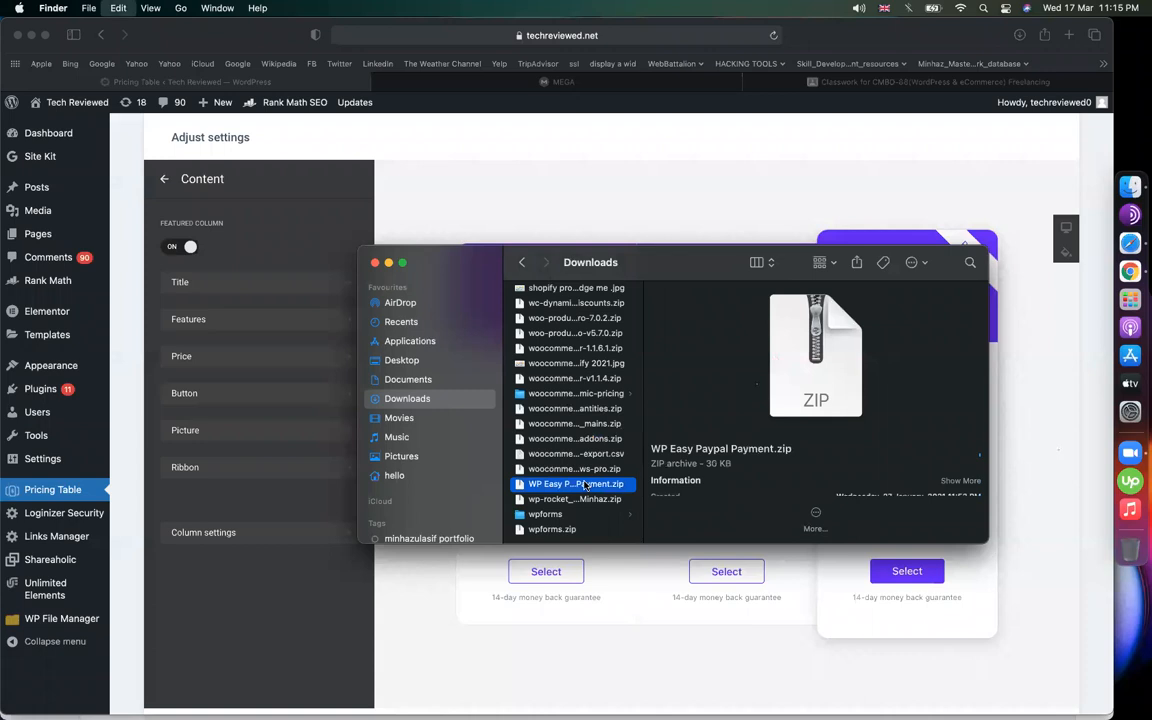
Widen the file name column and make the Downloads window taller
left_click_drag(643, 411, 851, 411)
right_click(818, 424)
left_click(673, 482)
left_click_drag(673, 545, 663, 618)
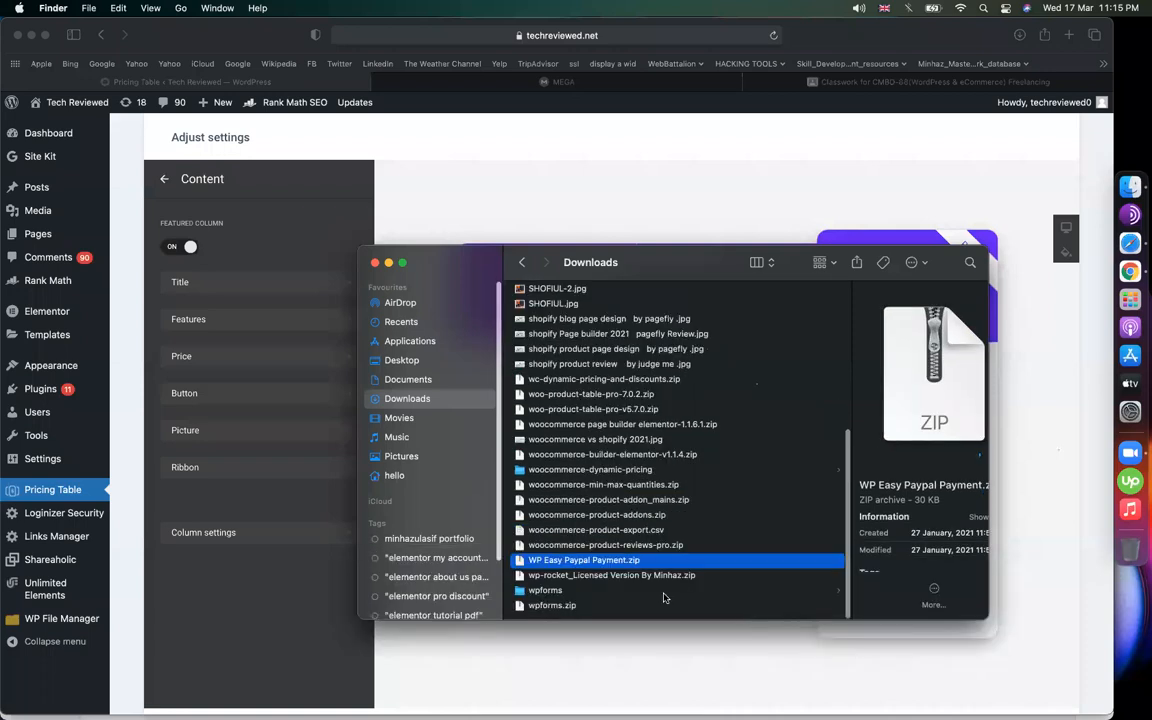
left_click_drag(656, 701, 657, 700)
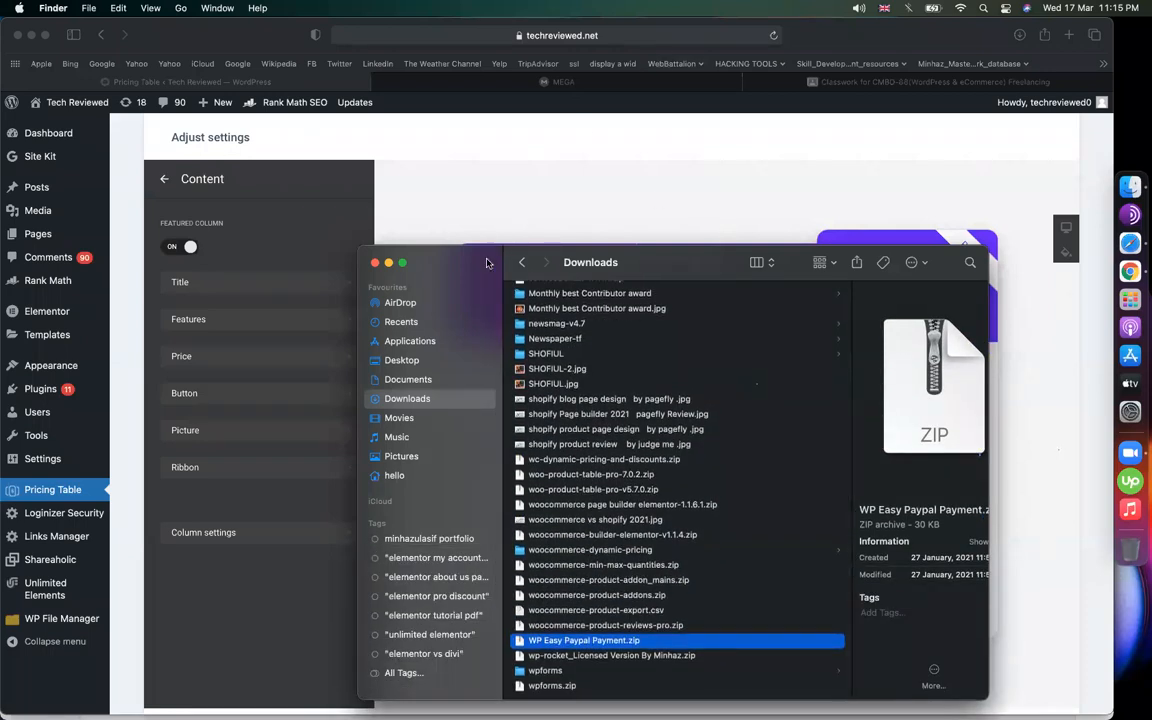
Move the Downloads window up so the price cards show, then reopen Downloads
left_click_drag(671, 255, 666, 63)
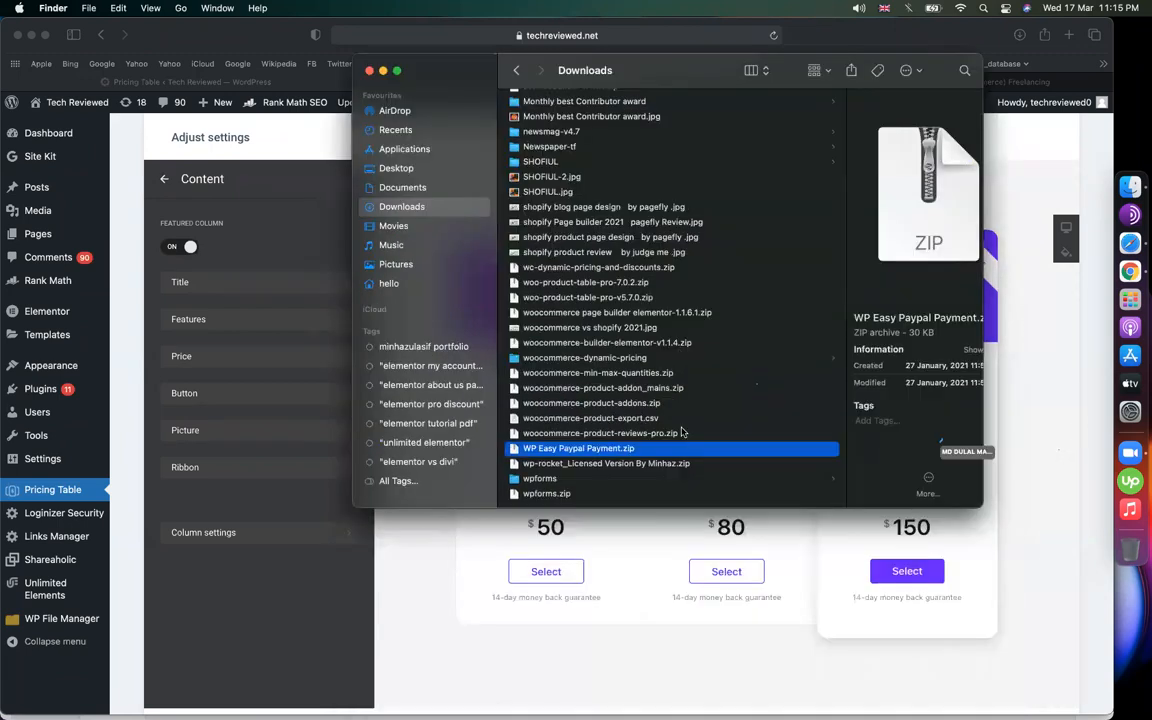
right_click(726, 492)
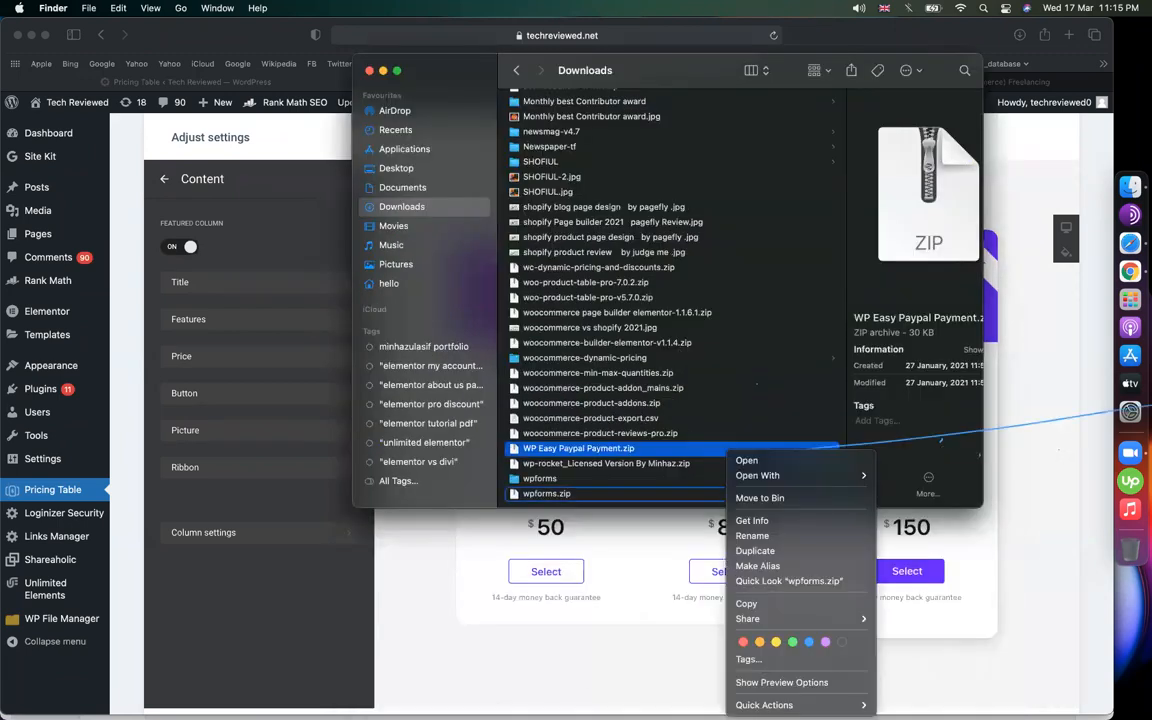
left_click(613, 649)
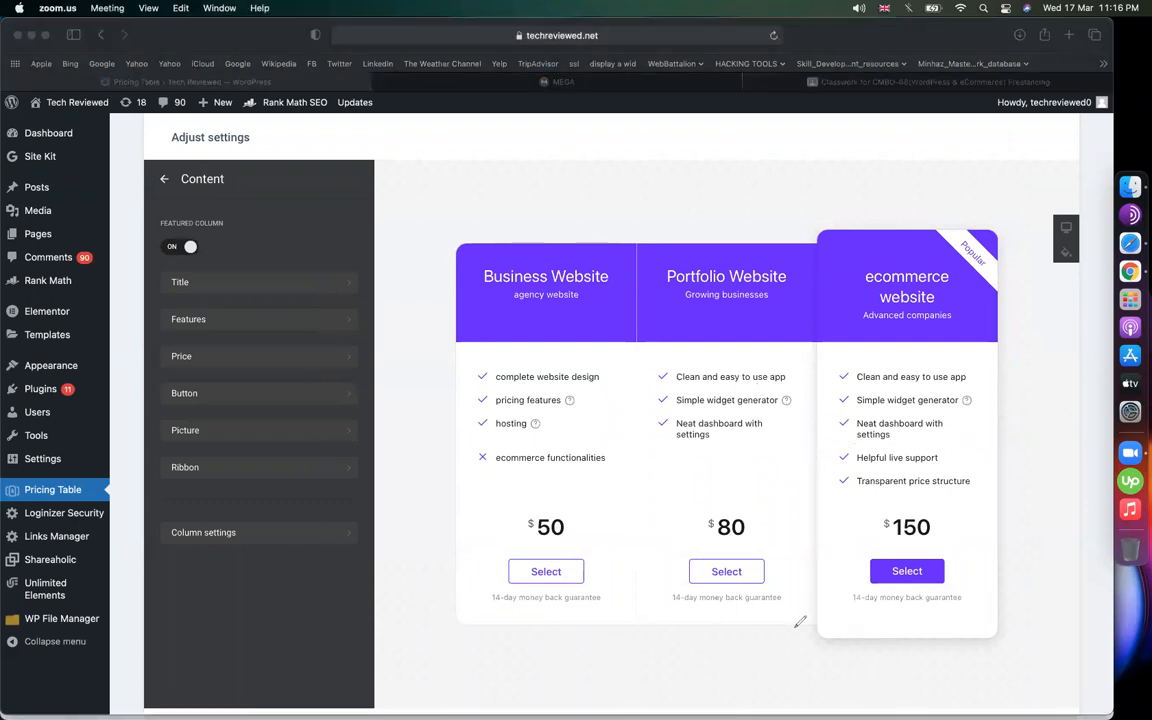
left_click(378, 607)
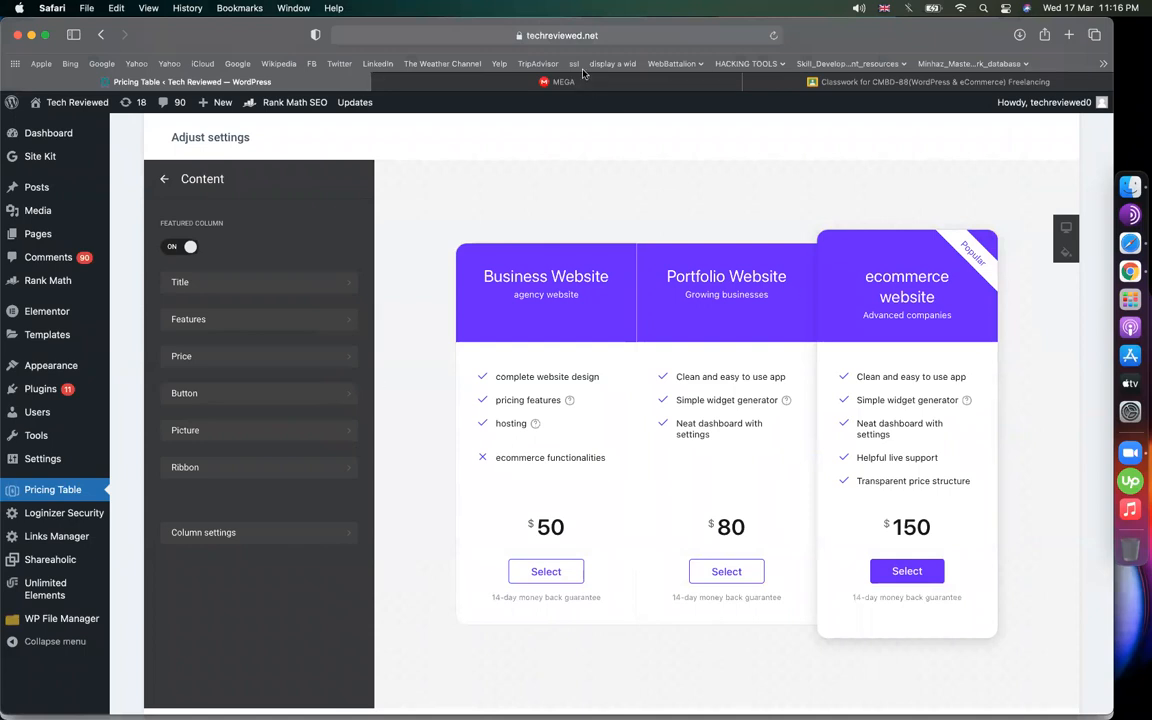
left_click(1134, 189)
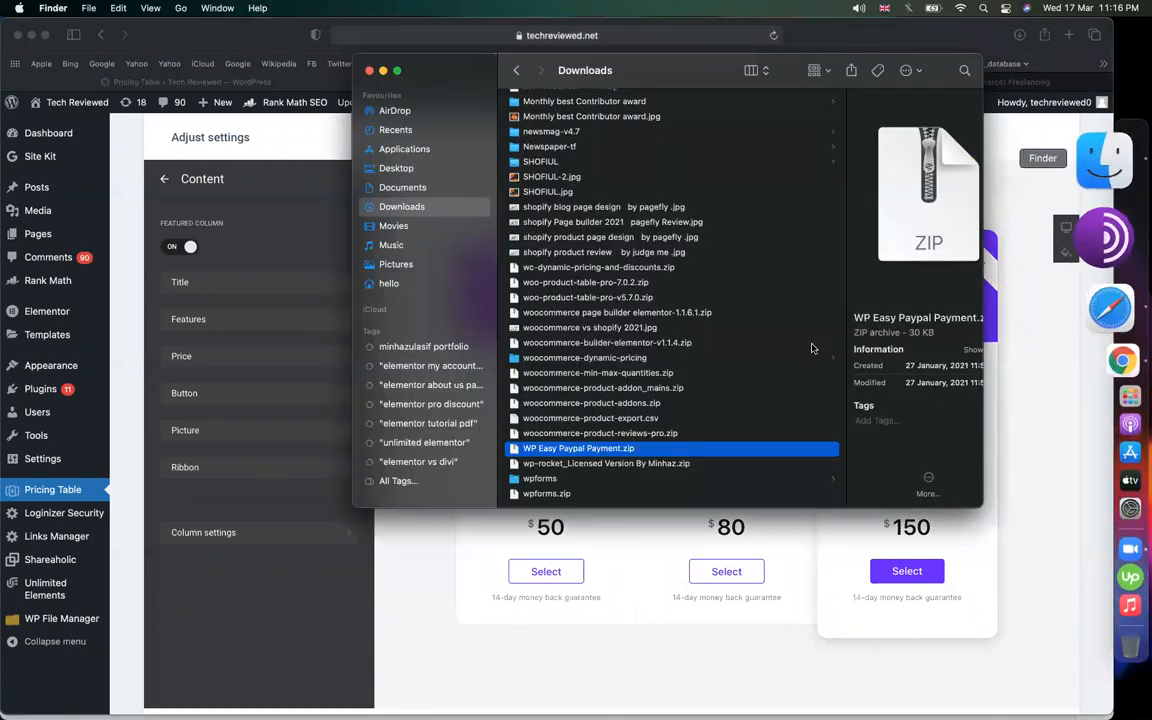
Unzip WP Easy Paypal Payment.zip and browse its PHP files like WP_Accept_Paypal_Payment.php
double_click(565, 450)
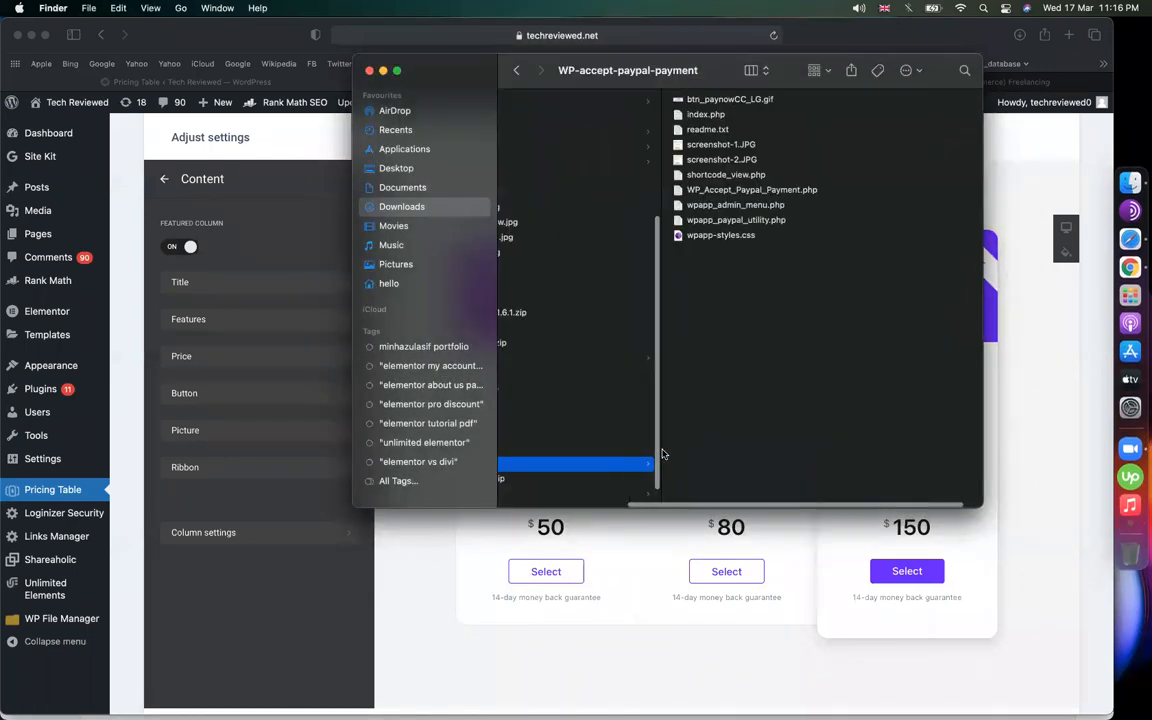
scroll(784, 432, "right", 5)
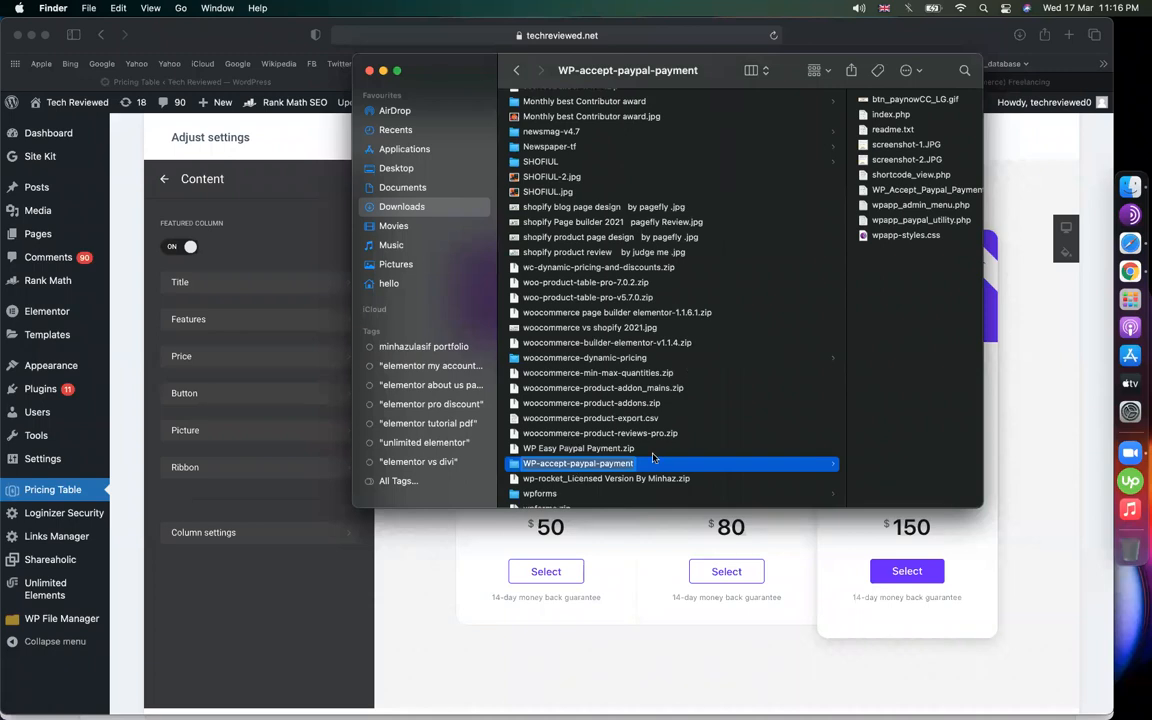
scroll(899, 303, "right", 5)
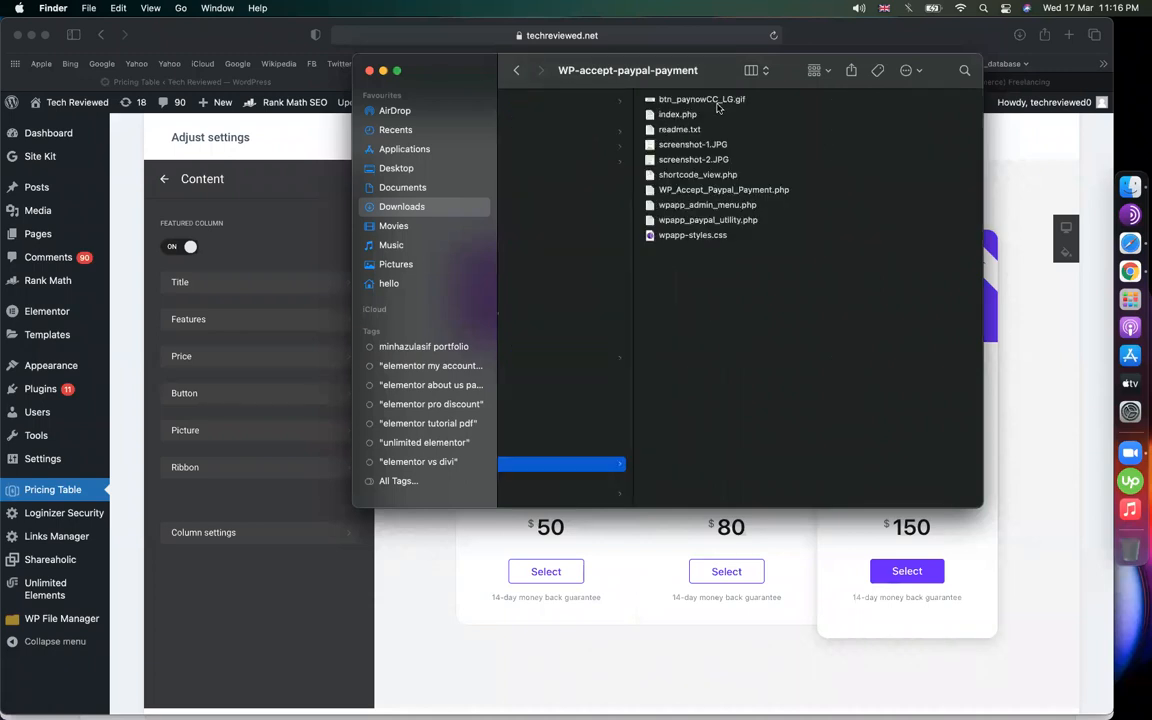
left_click(733, 176)
left_click(561, 194)
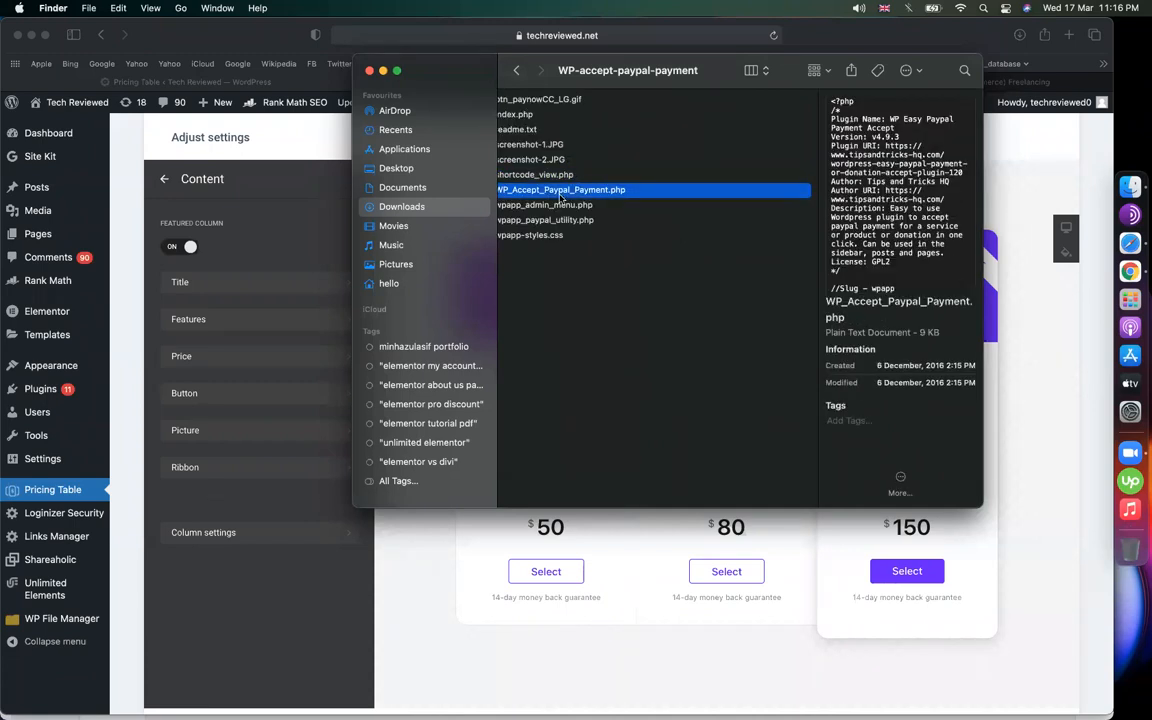
left_click(567, 205)
key("Down")
key("shift+super+p")
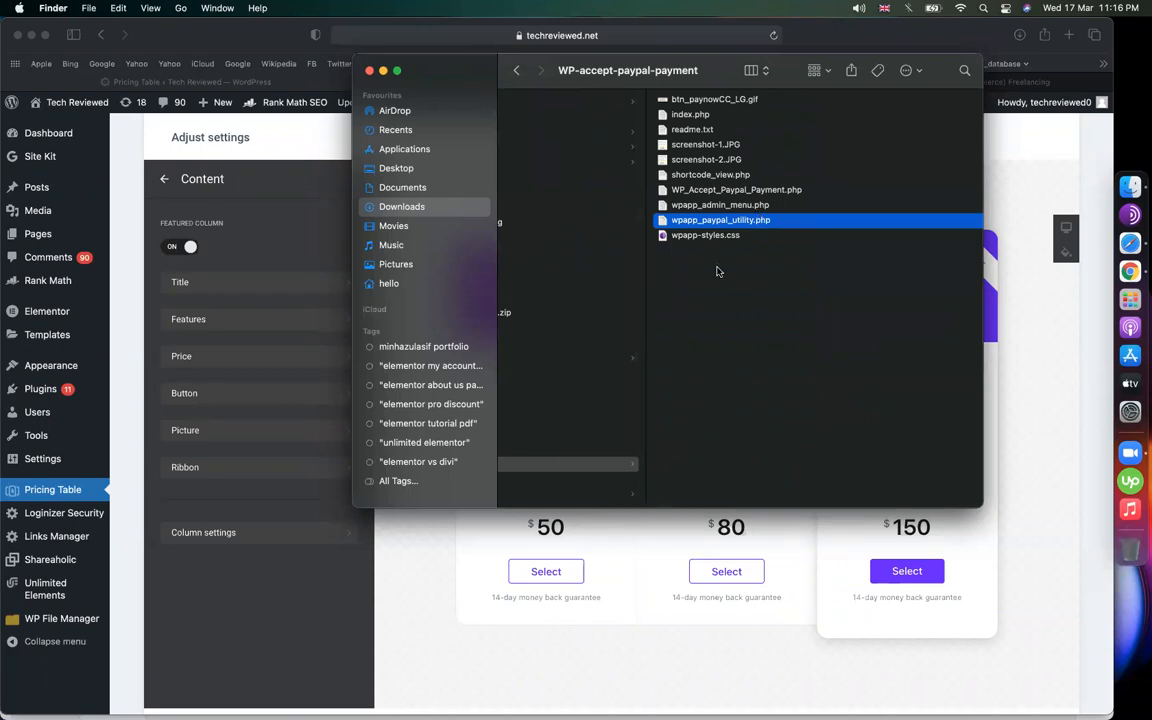
scroll(561, 480, "left", 3)
scroll(561, 480, "left", 3)
Back in Downloads, inspect the WooCommerce addon, dynamic pricing and JetWooBuilder 1.4.1.1 archives
key("Left")
left_click(585, 450)
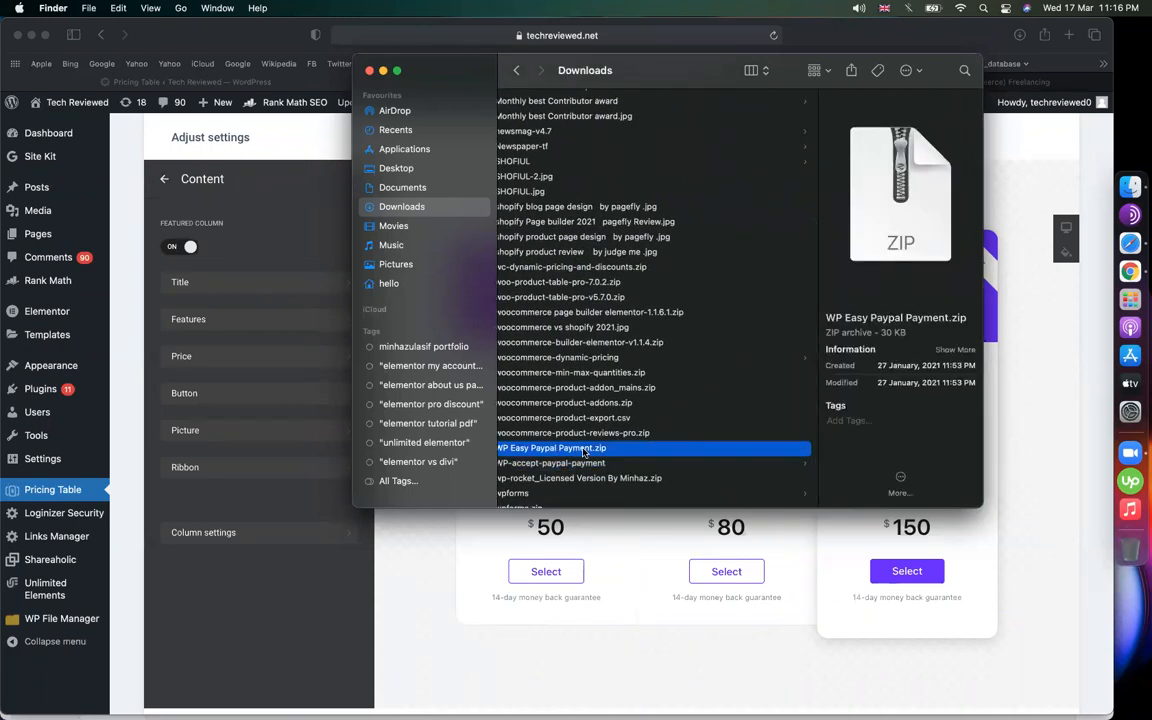
scroll(630, 430, "left", 1)
scroll(591, 353, "left", 2)
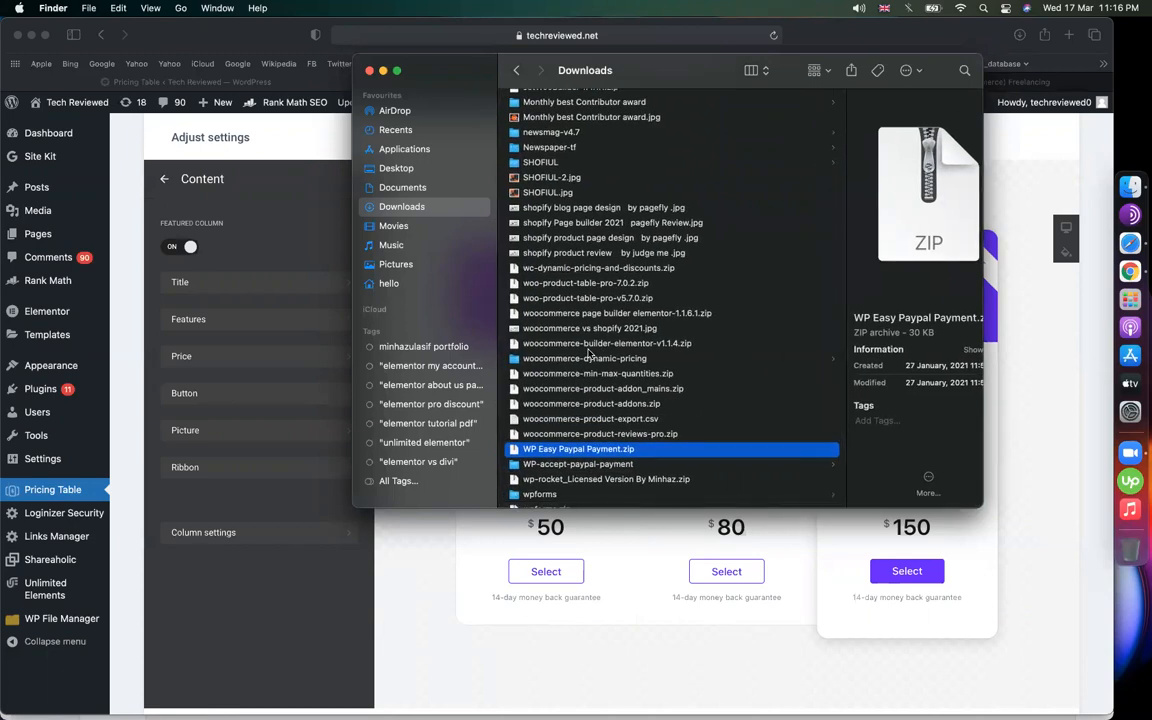
left_click(630, 269)
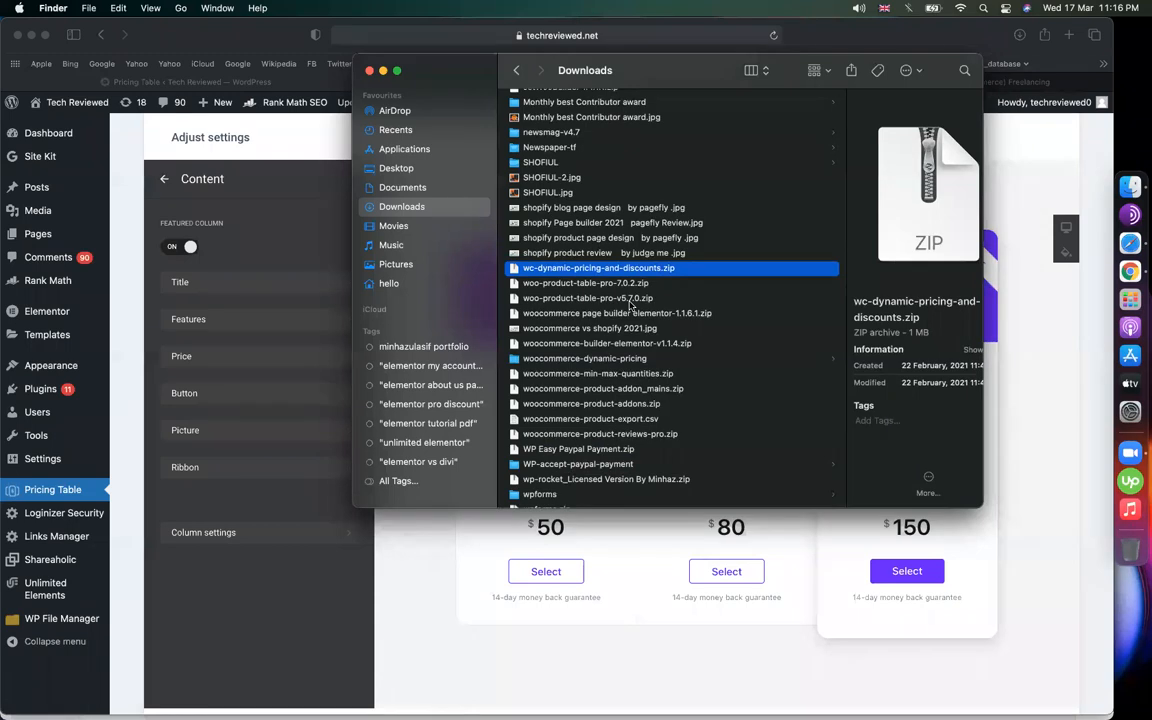
left_click(604, 405)
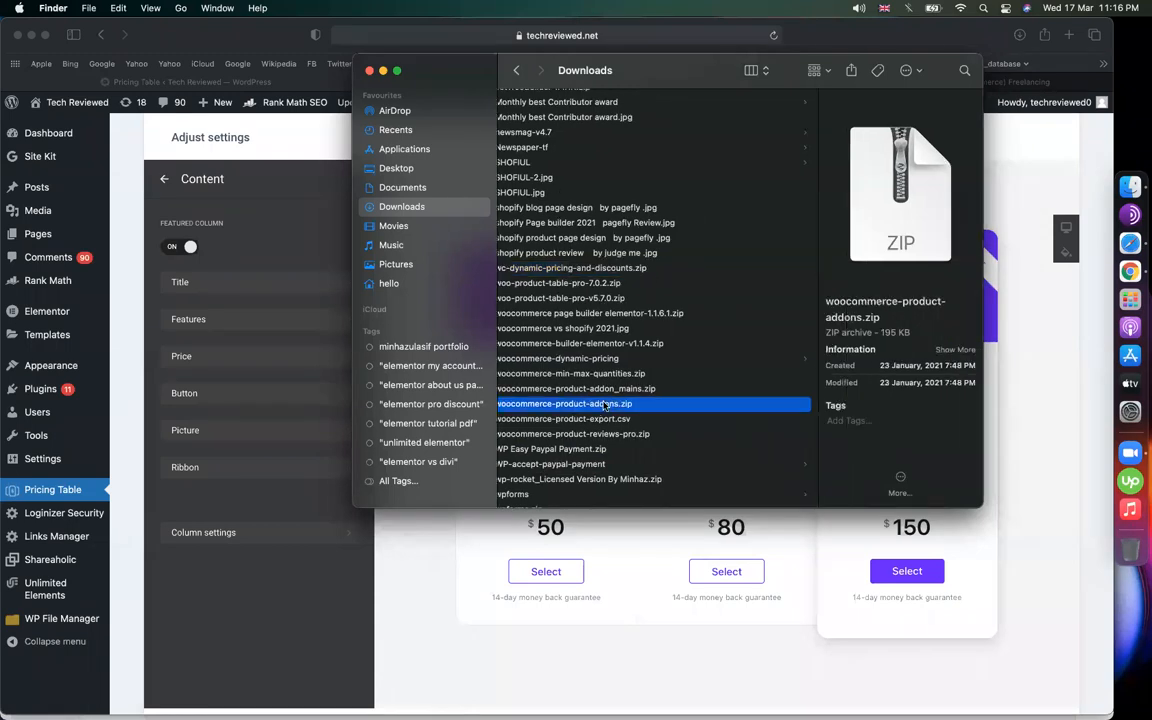
left_click(601, 390)
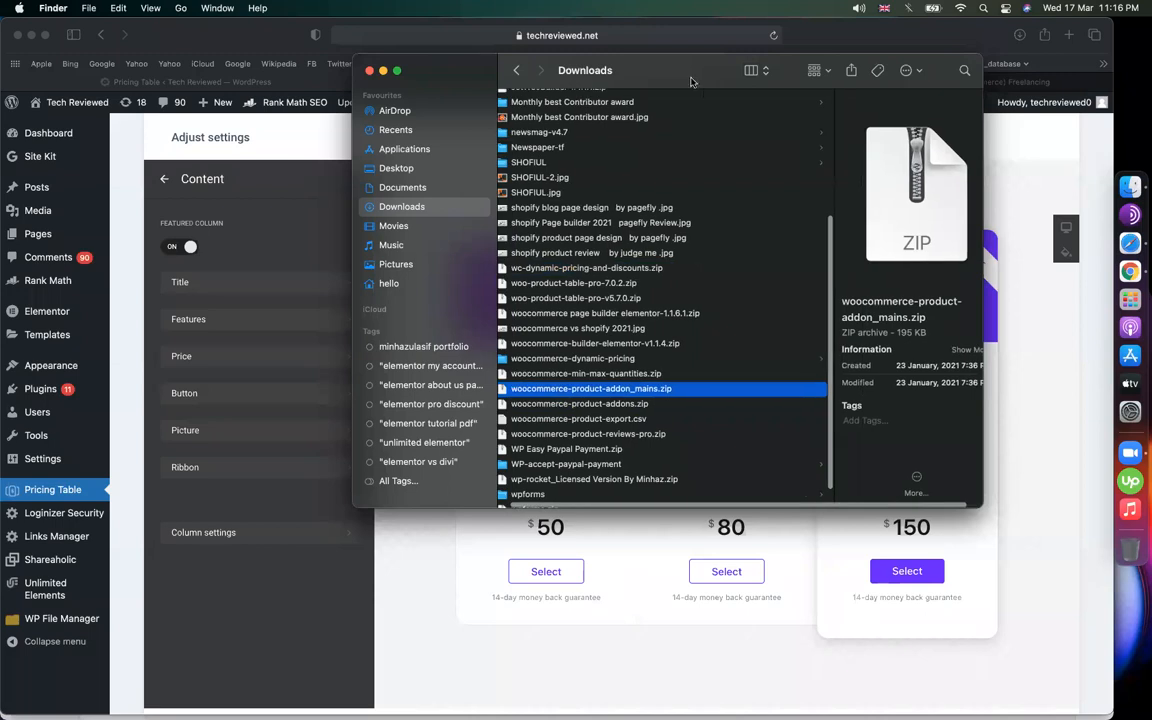
scroll(660, 315, "up", 5)
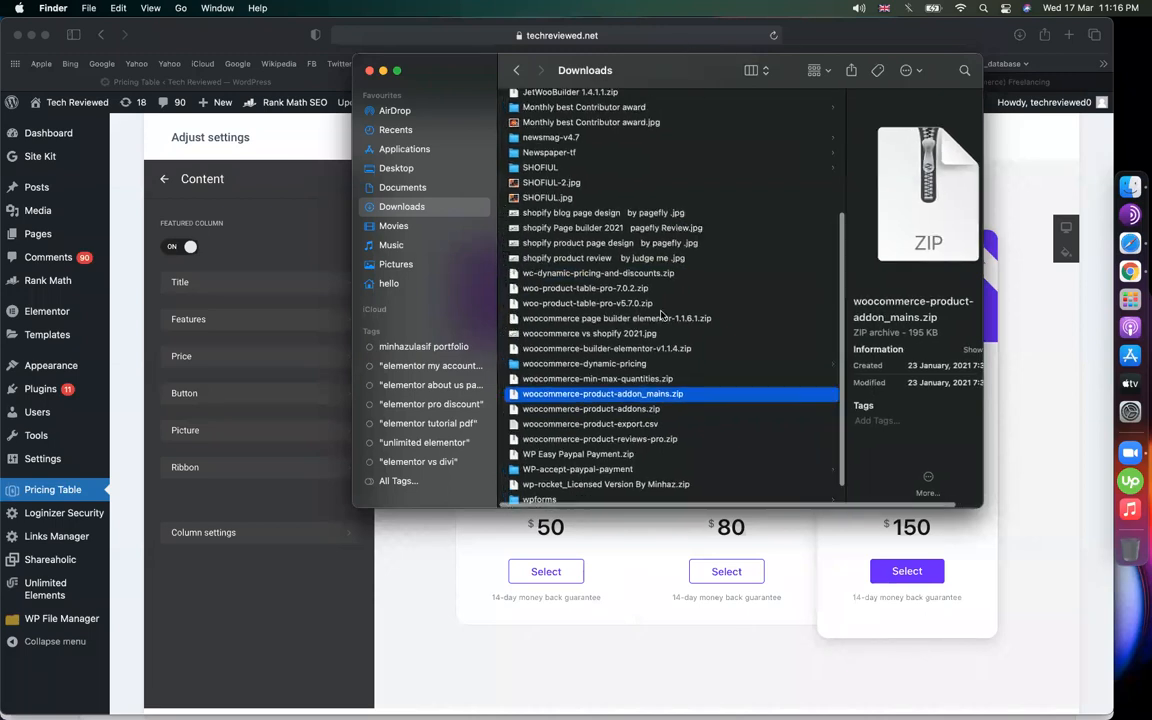
left_click(576, 302)
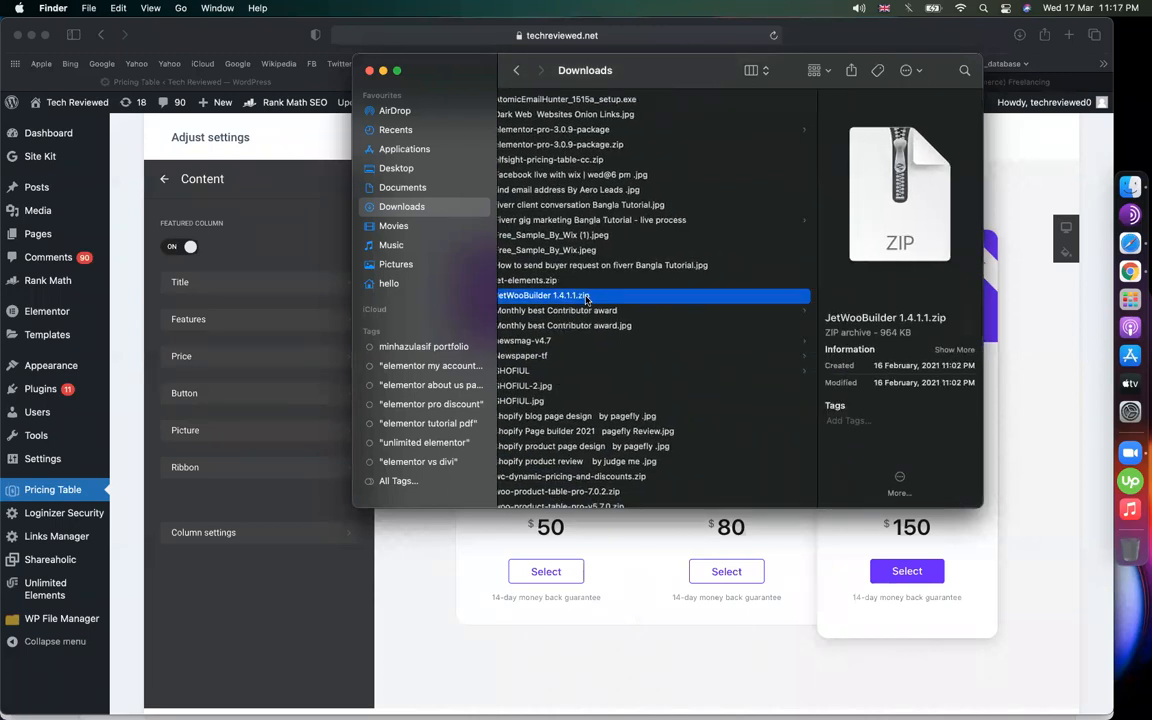
Browse from the Newspaper-tf folder into the newsmag-v4.7 folder
left_click(566, 355)
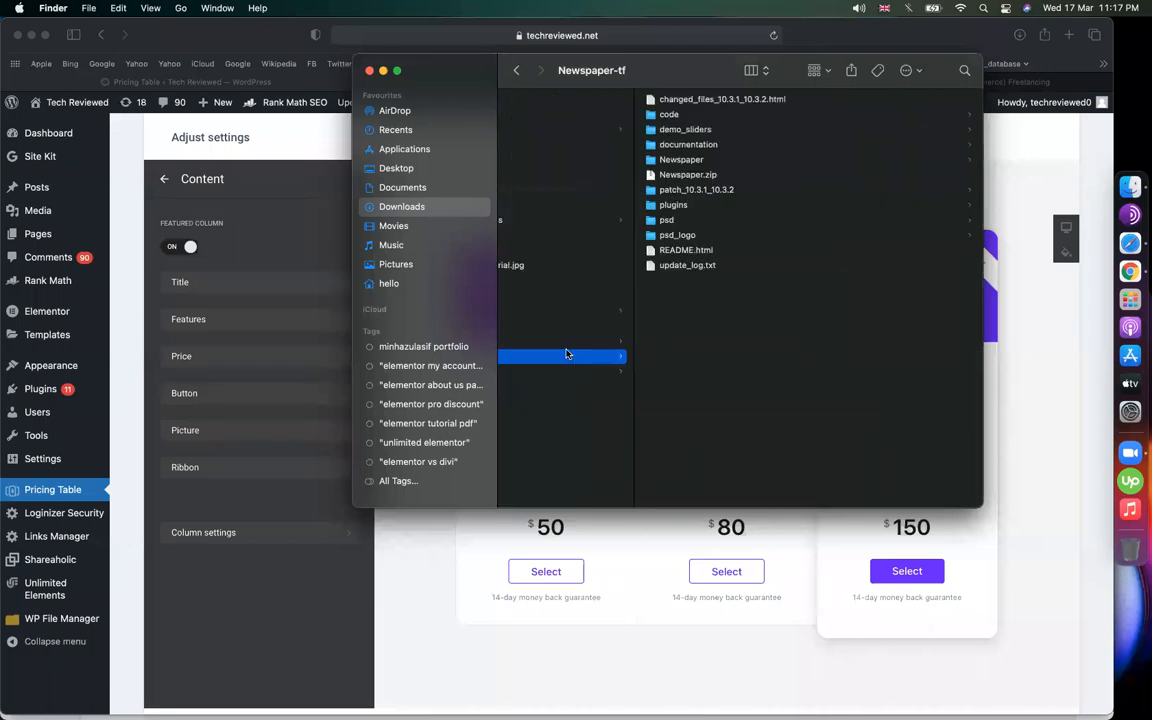
scroll(567, 355, "left", 5)
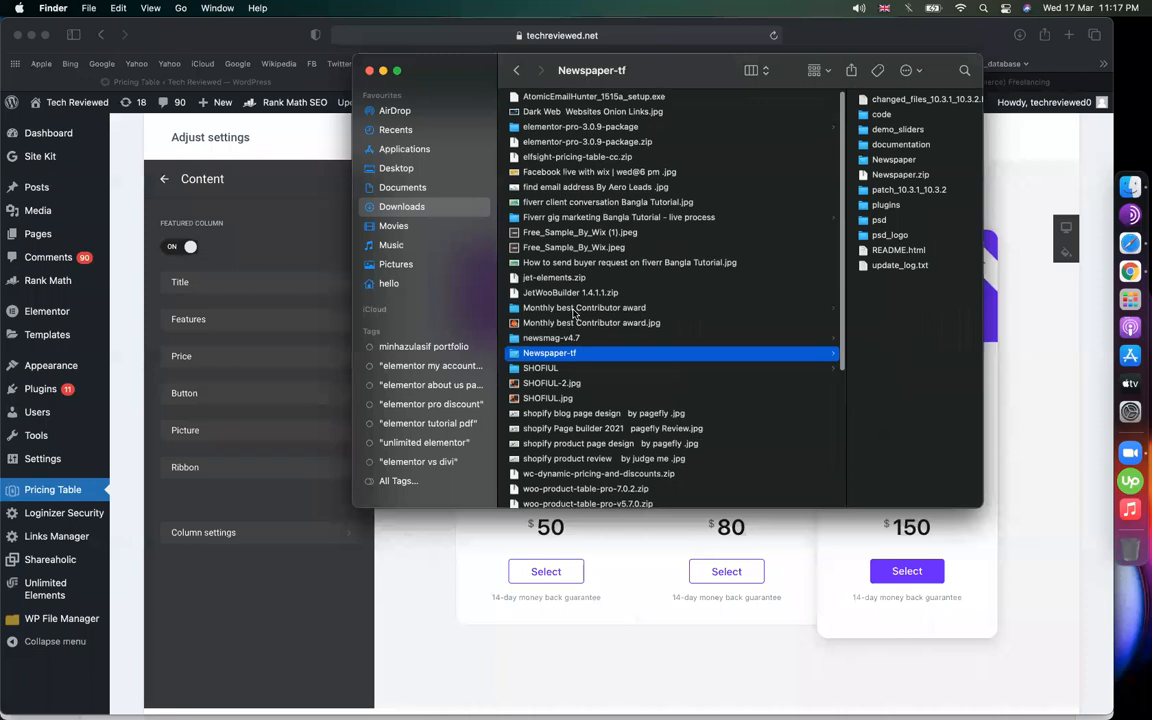
scroll(575, 300, "down", 3)
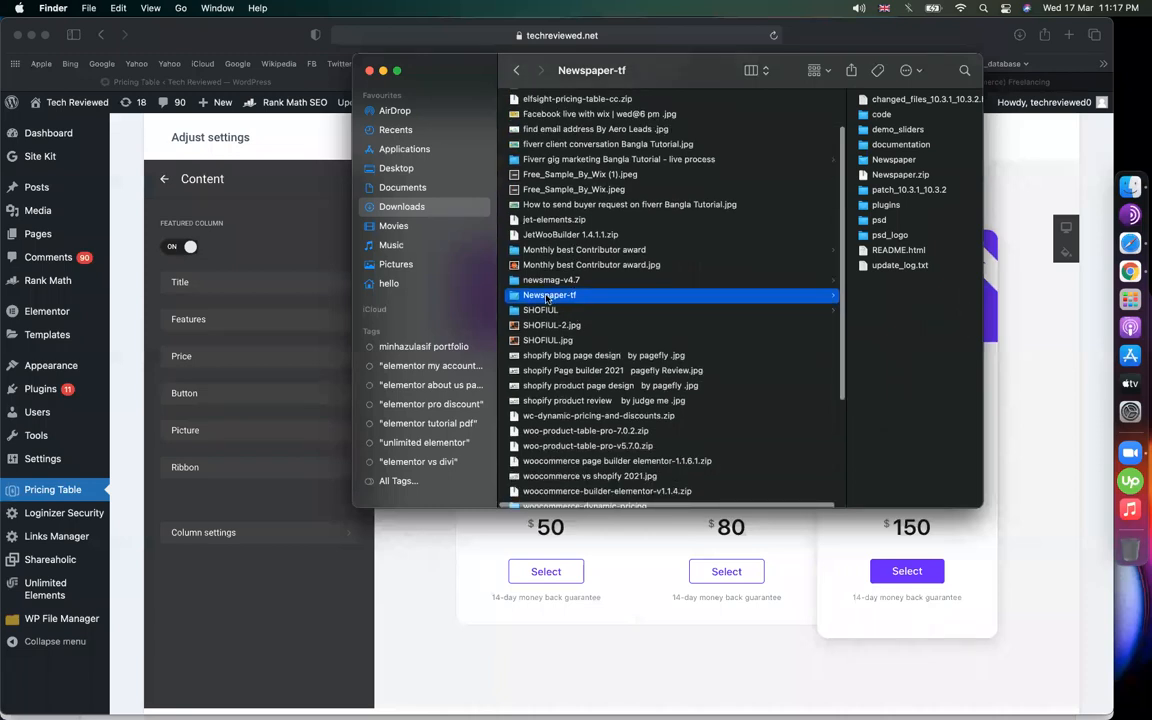
left_click(571, 296)
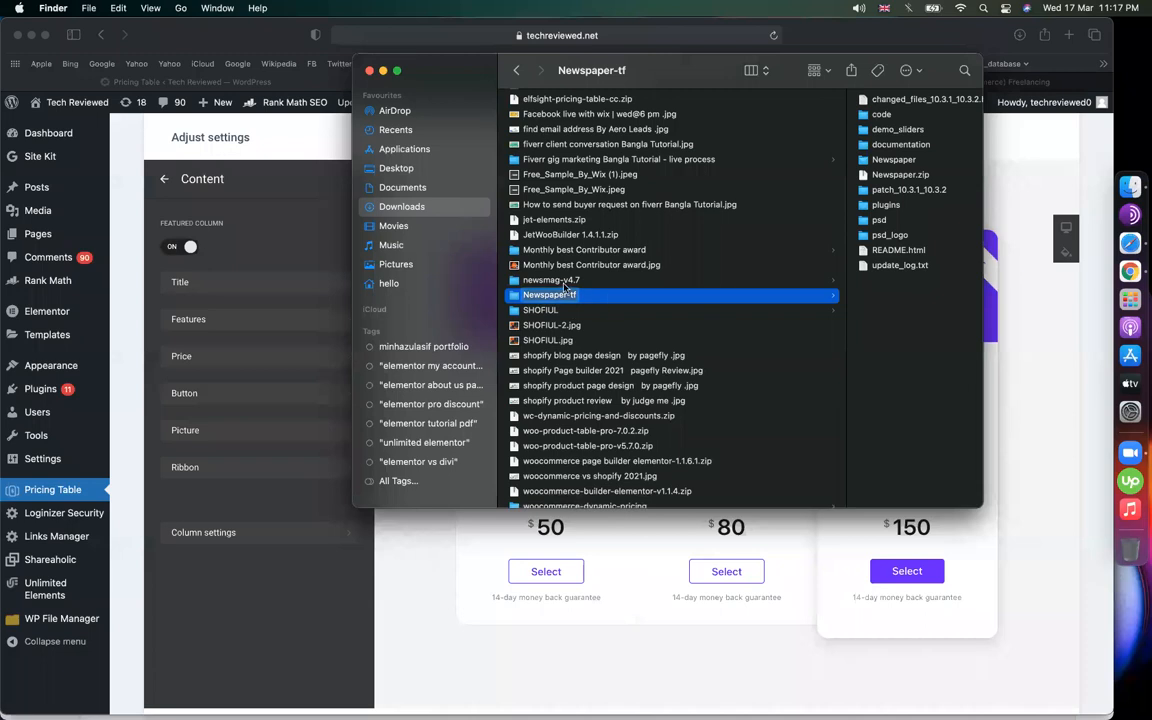
left_click(550, 283)
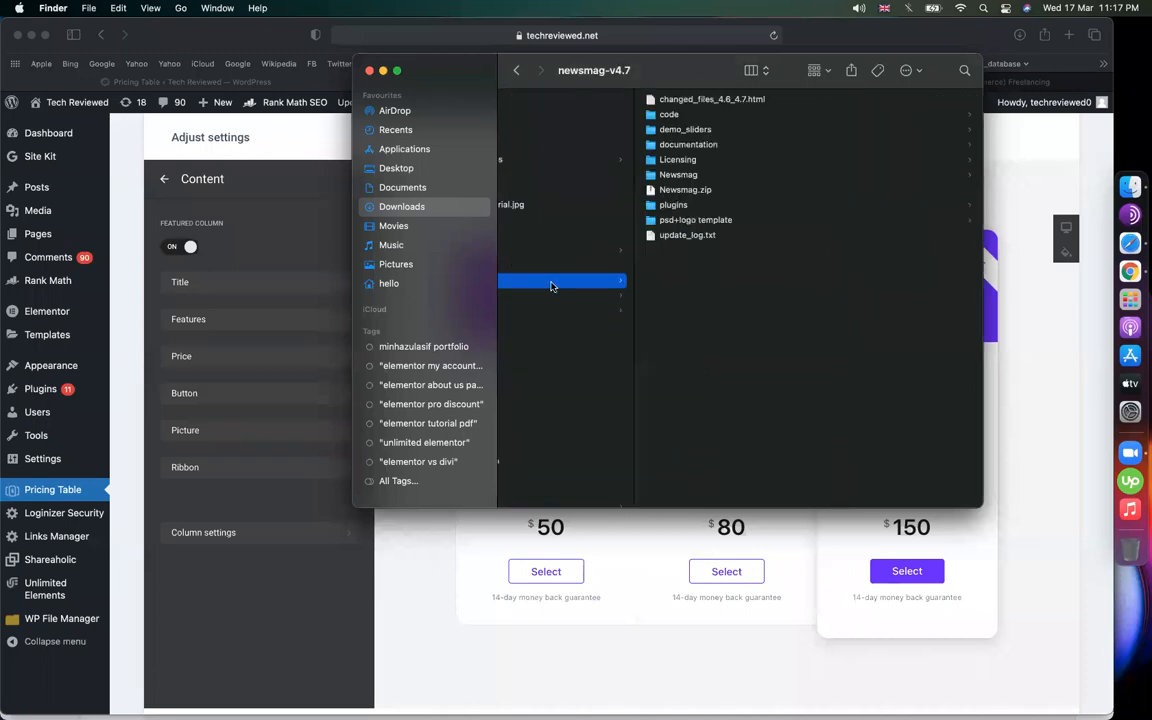
scroll(552, 287, "left", 5)
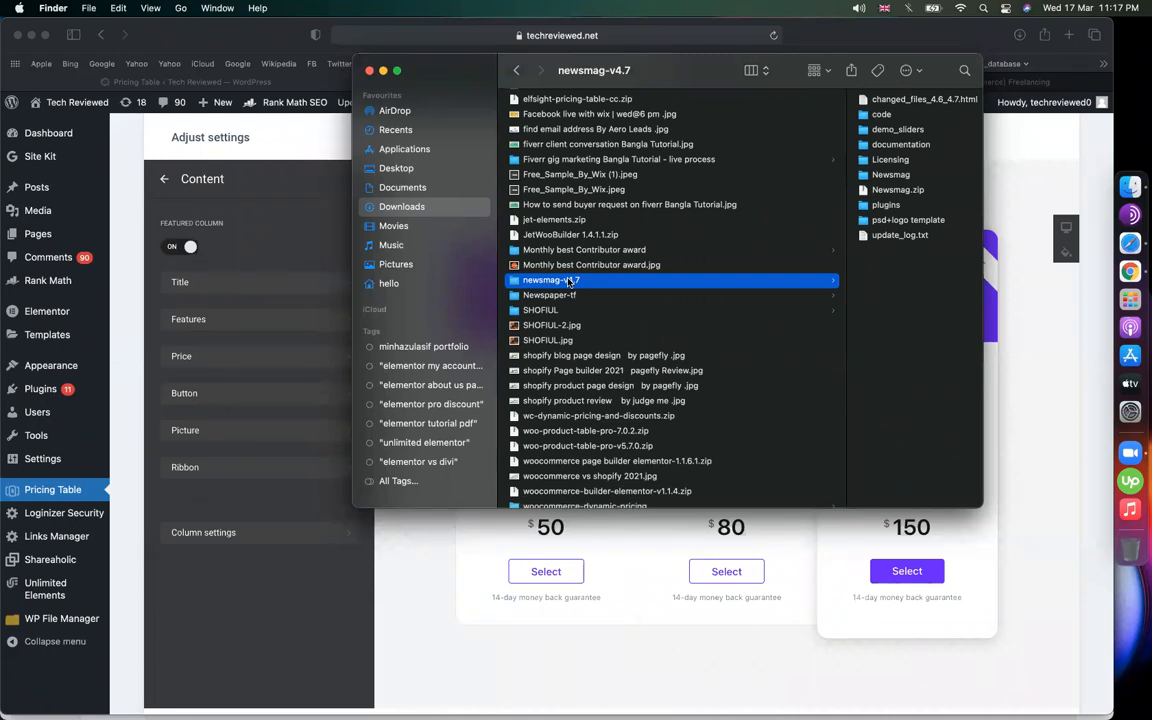
scroll(575, 280, "right", 5)
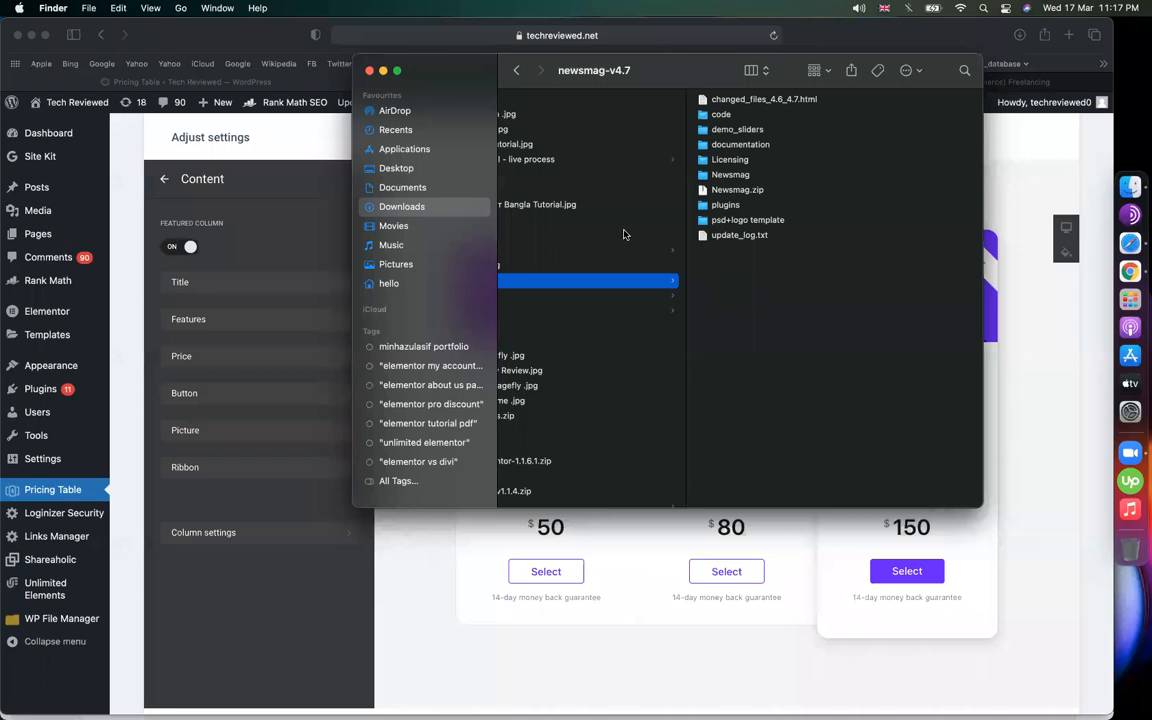
scroll(600, 260, "left", 5)
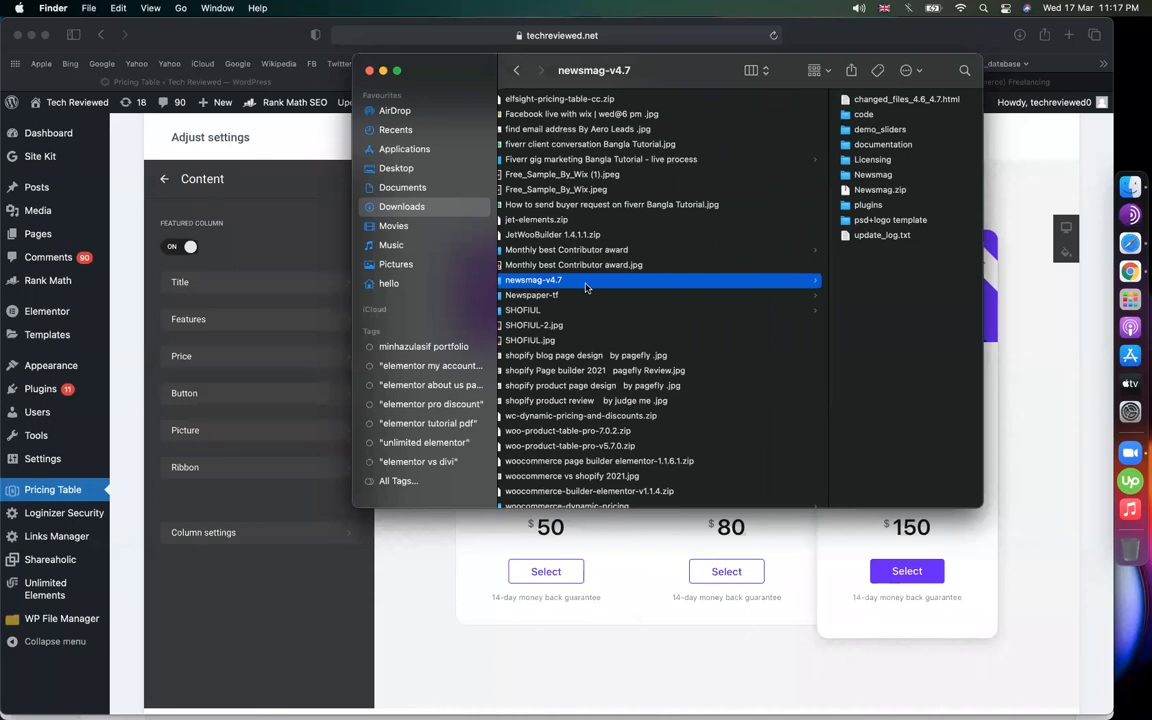
scroll(586, 288, "right", 5)
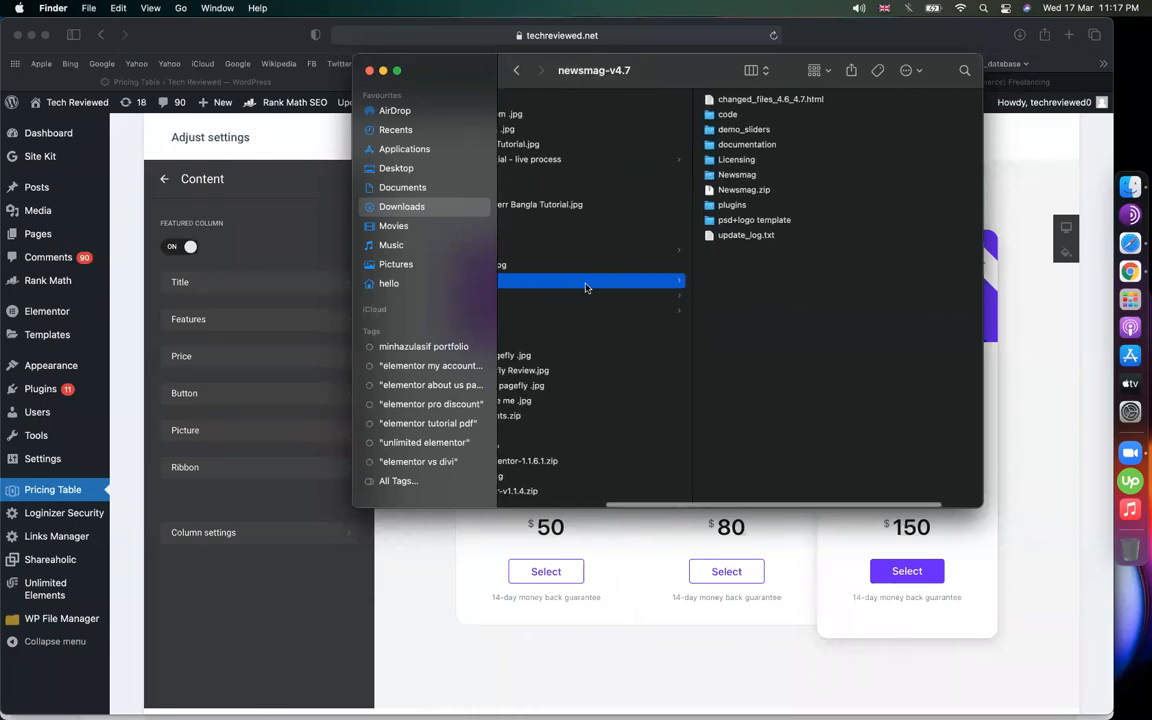
Extract Newsmag.zip, preview it in the Newsmag 2 folder, then return to Safari
left_click(739, 190)
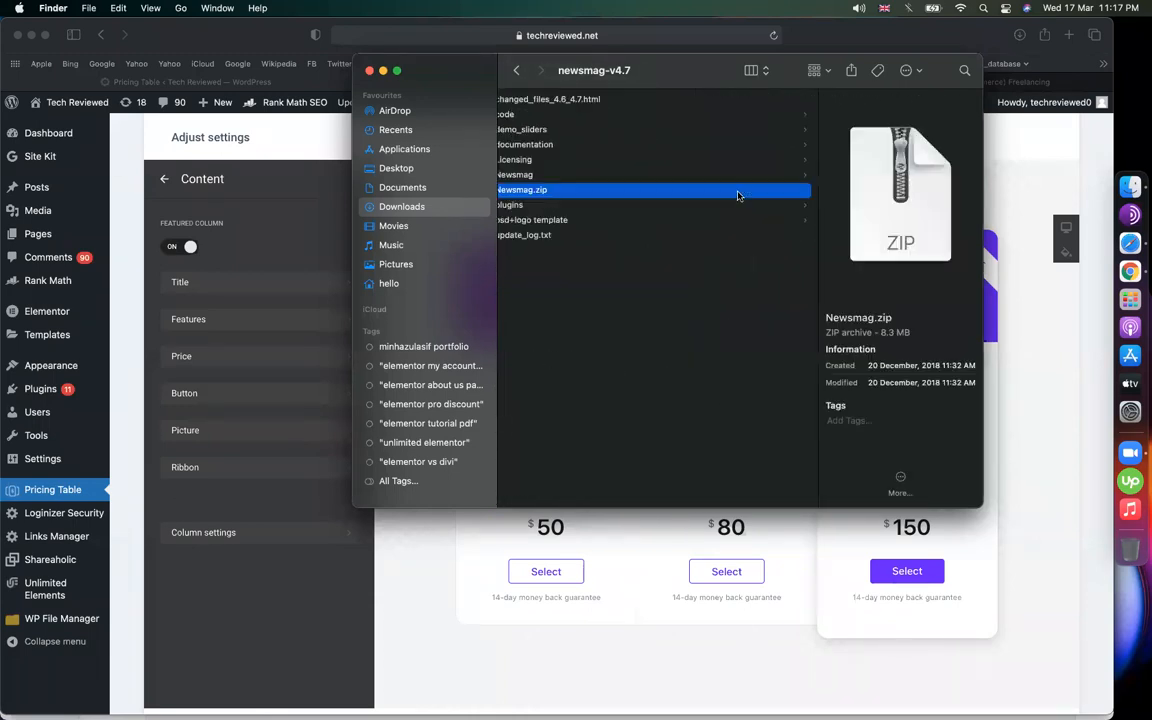
scroll(720, 250, "right", 3)
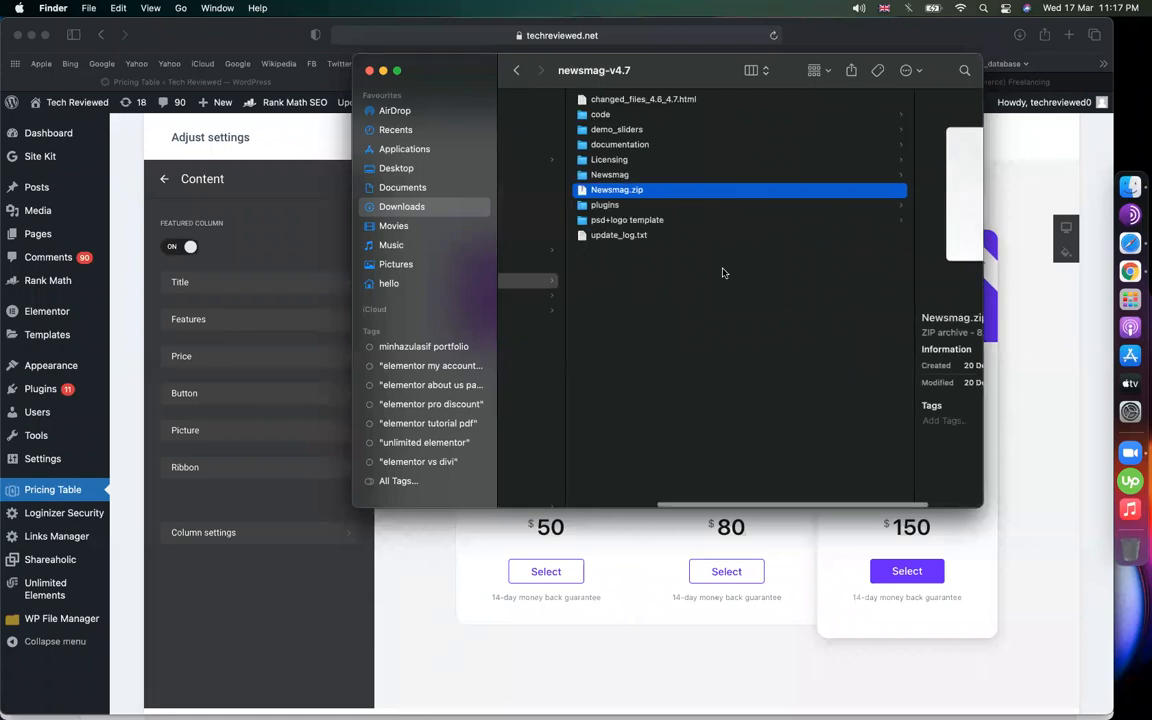
double_click(659, 192)
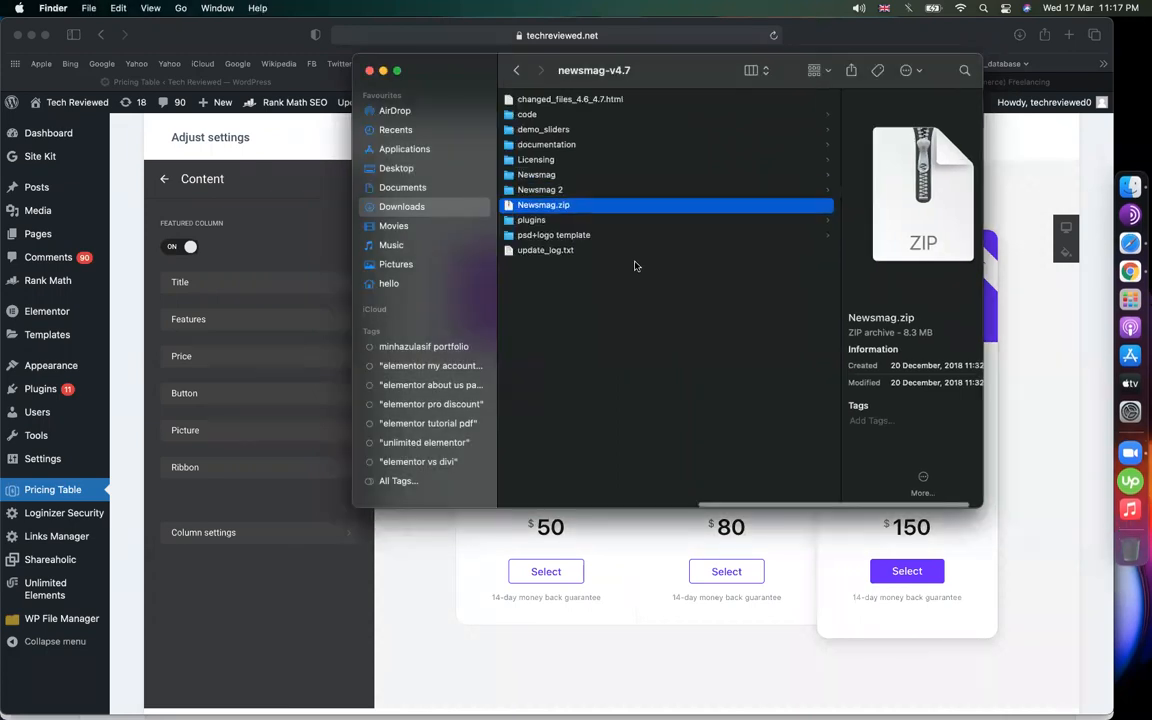
left_click(558, 186)
scroll(634, 233, "left", 5)
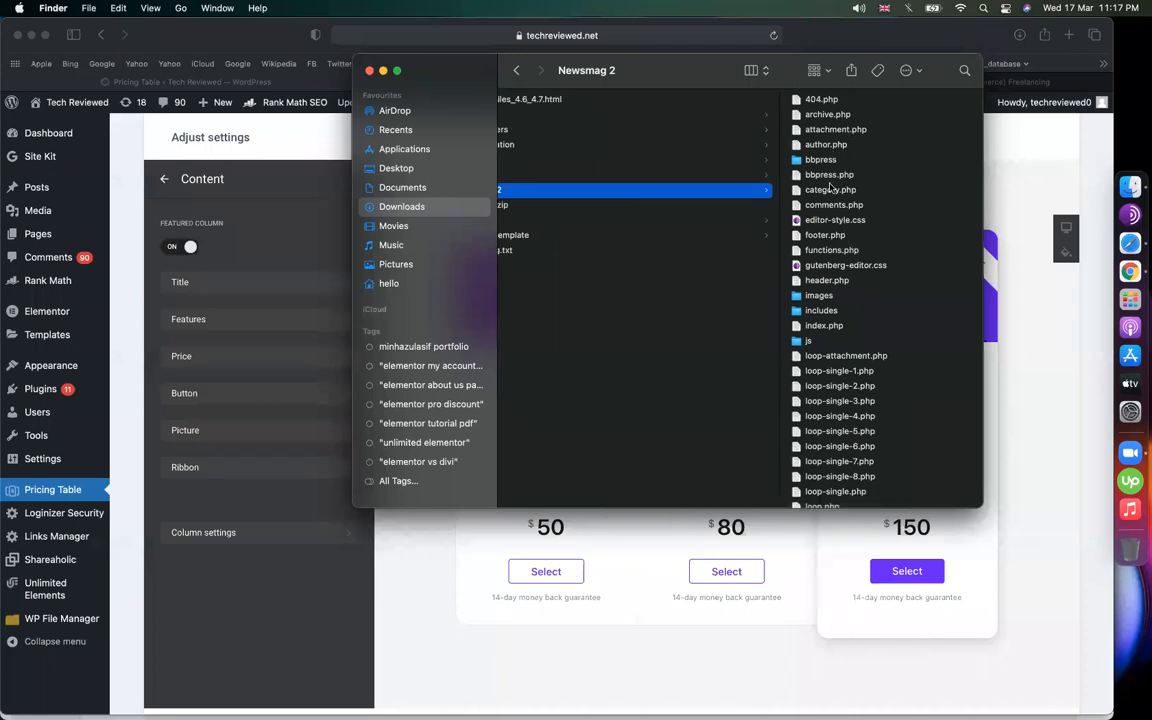
scroll(845, 281, "left", 5)
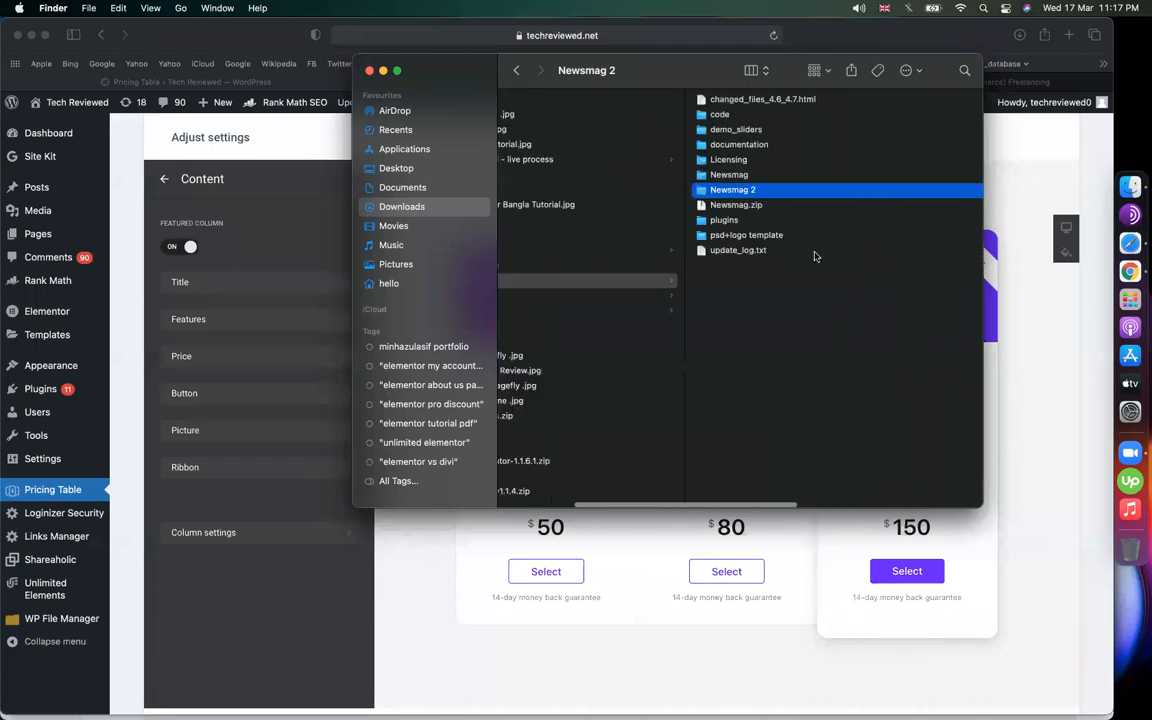
left_click(766, 206)
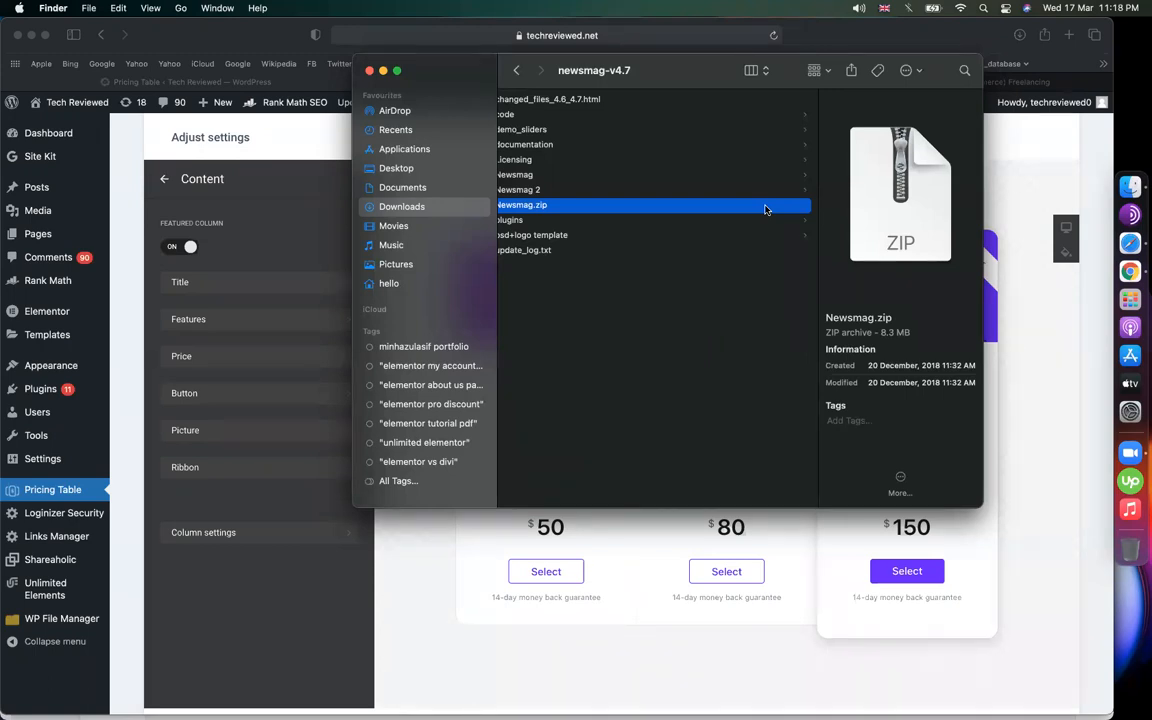
left_click(465, 540)
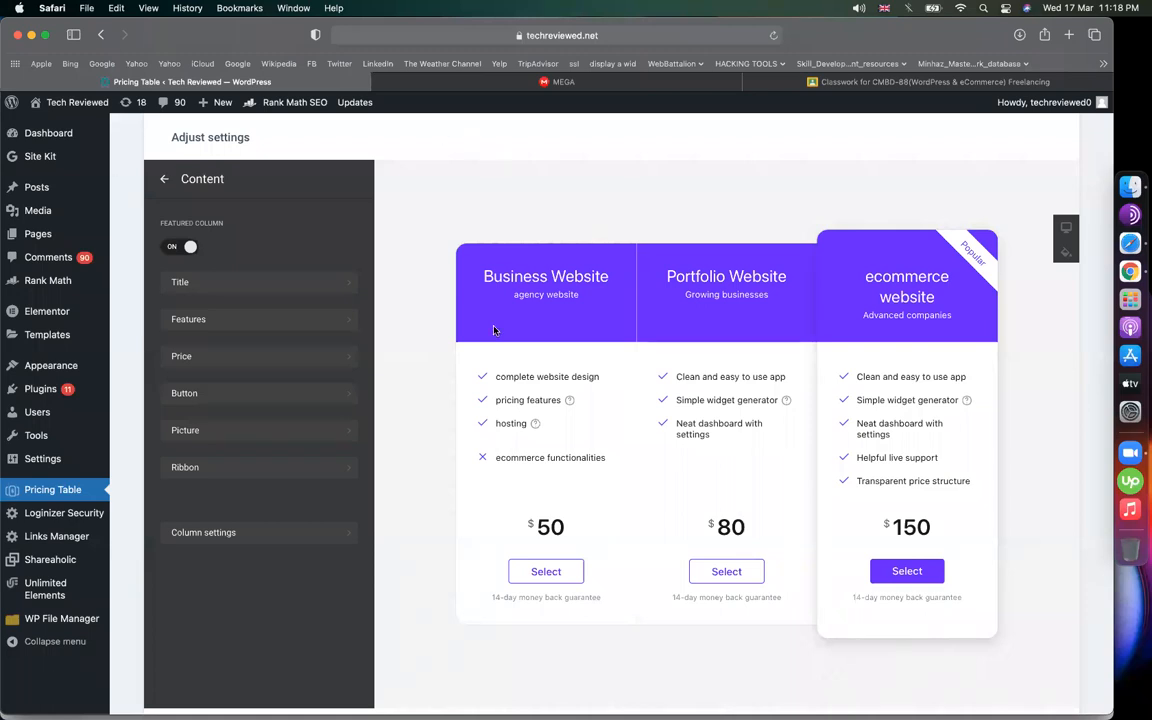
Create a new Elfsight pricing table widget from the welcome page
scroll(432, 378, "left", 5)
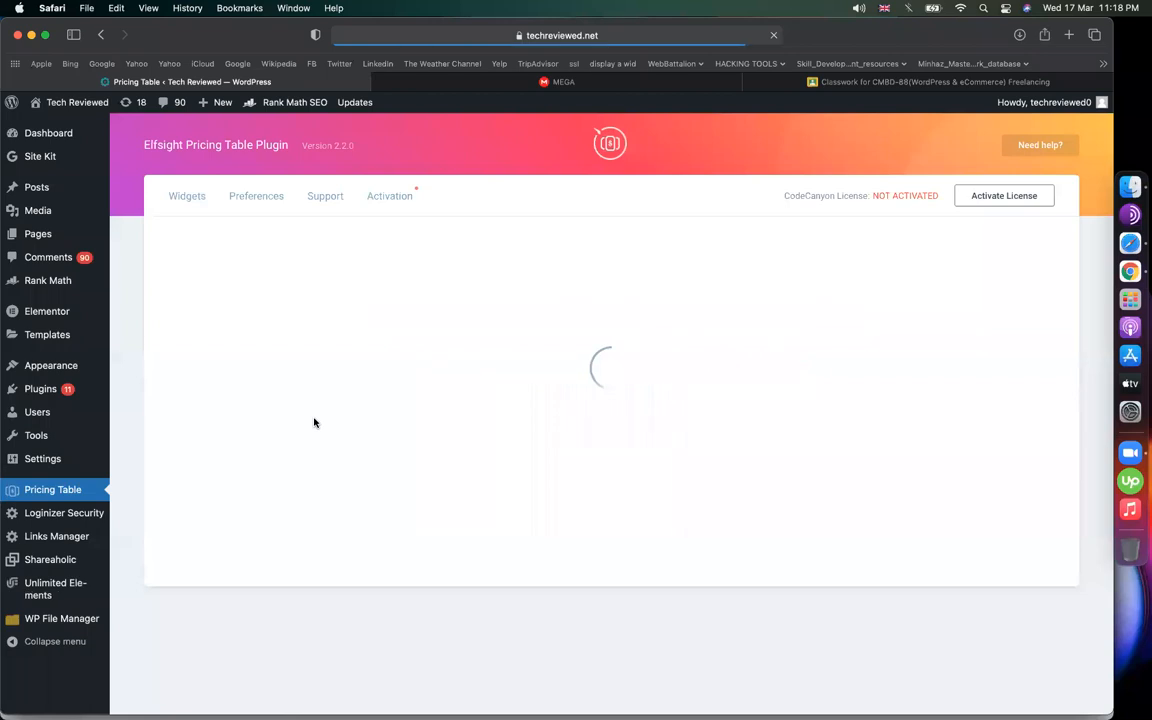
left_click(599, 424)
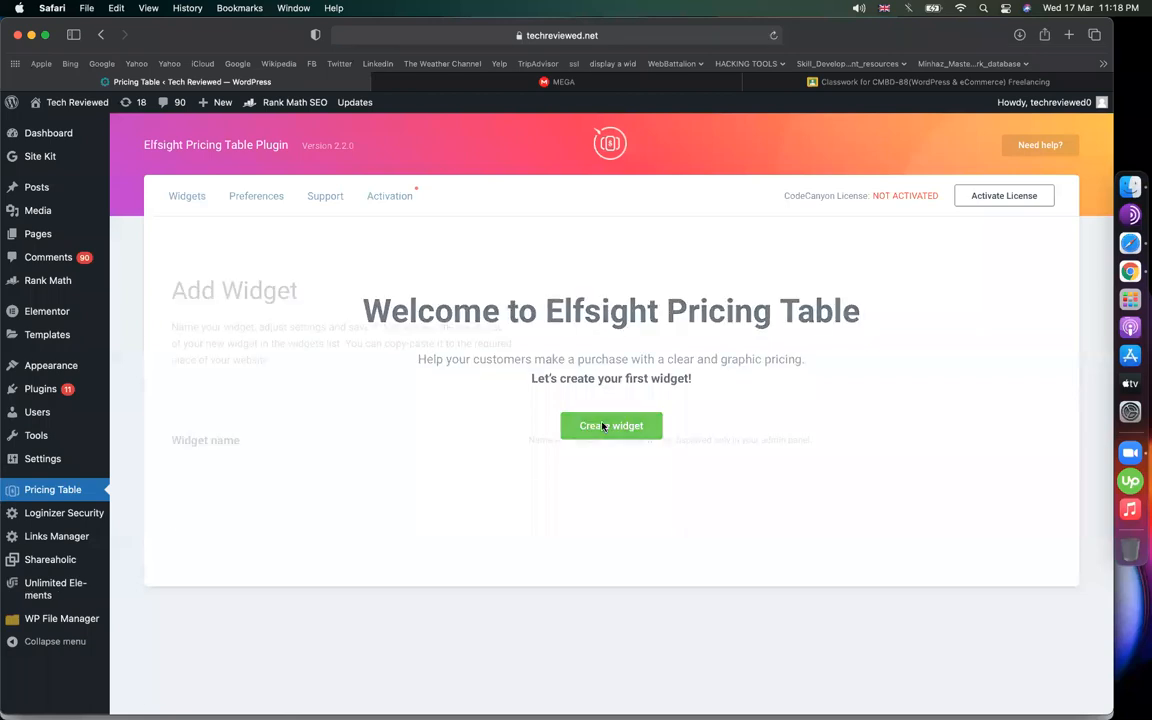
scroll(370, 440, "down", 3)
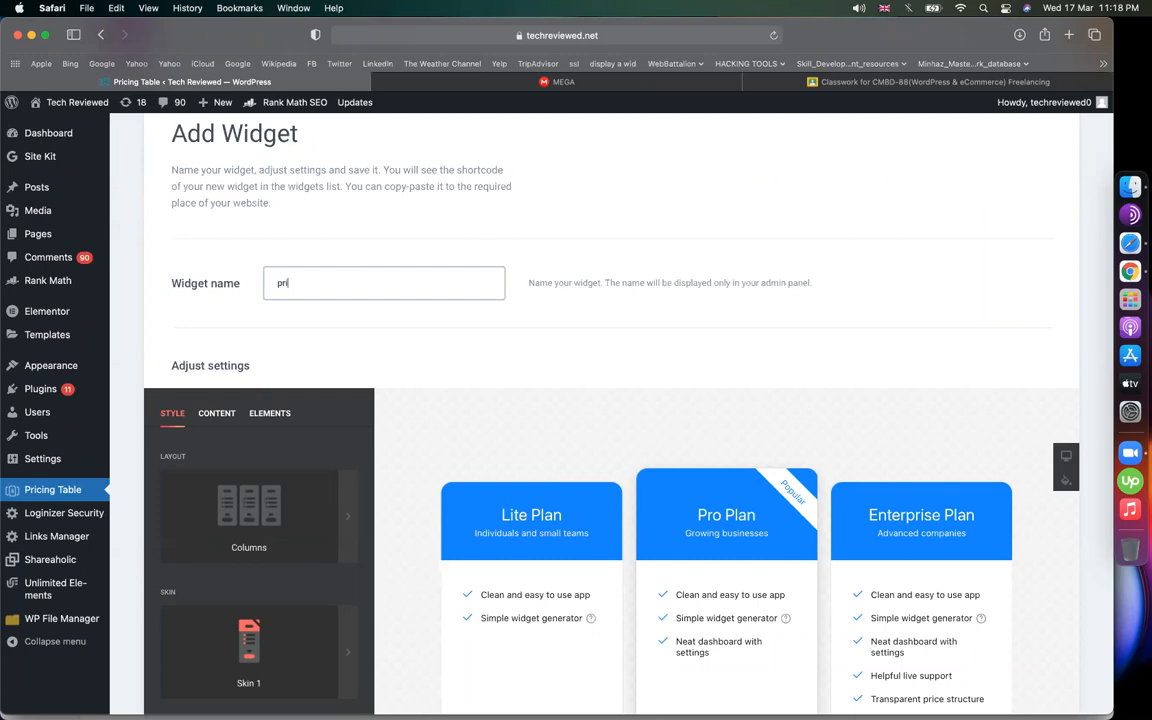
scroll(380, 313, "down", 4)
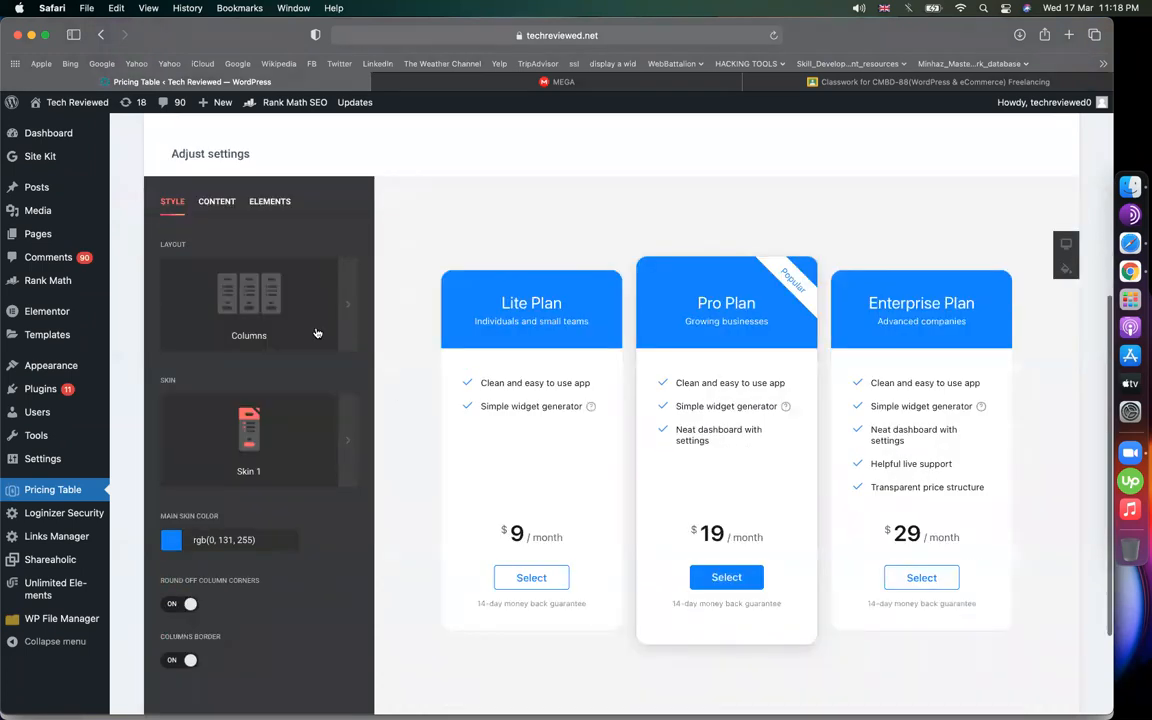
Set the Main Skin Color to purple, rgb(111, 0, 255)
left_click(262, 278)
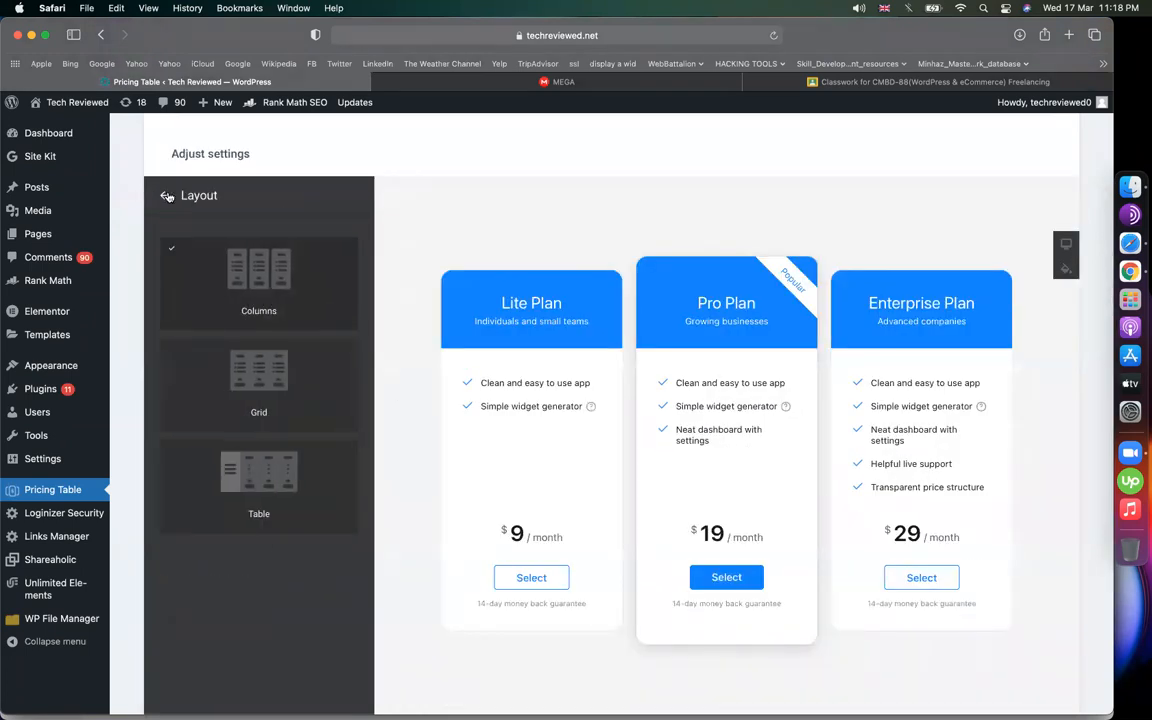
left_click(191, 238)
left_click(171, 540)
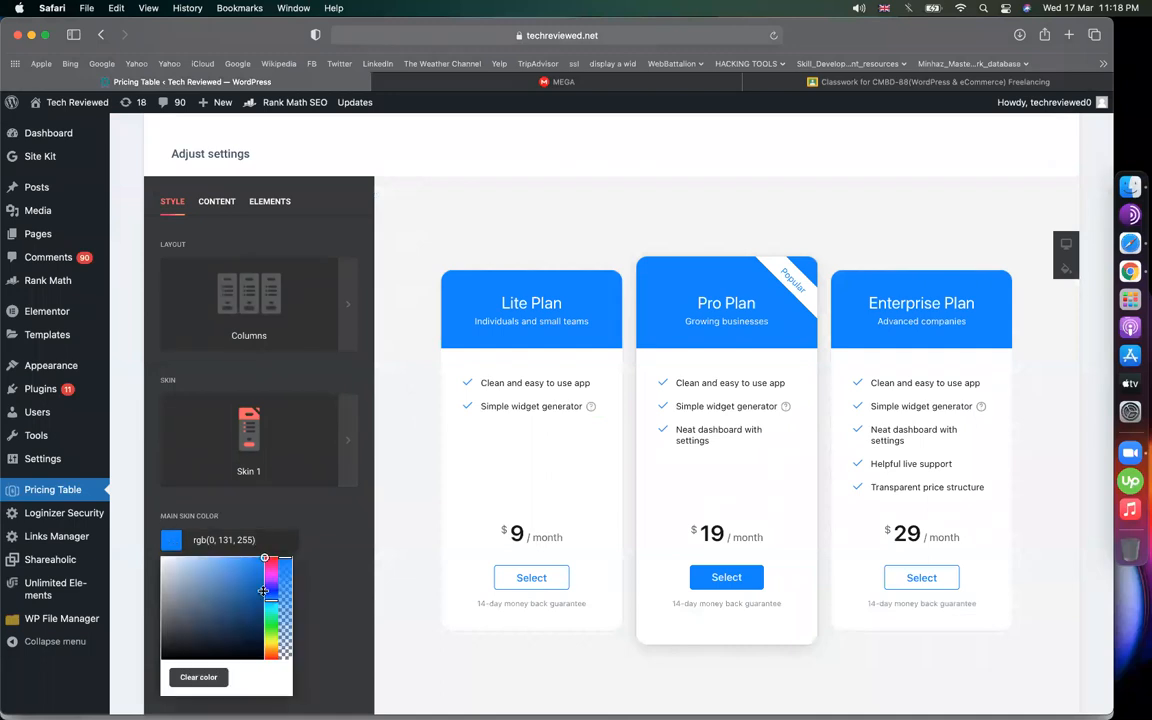
left_click(272, 584)
left_click_drag(273, 584, 321, 576)
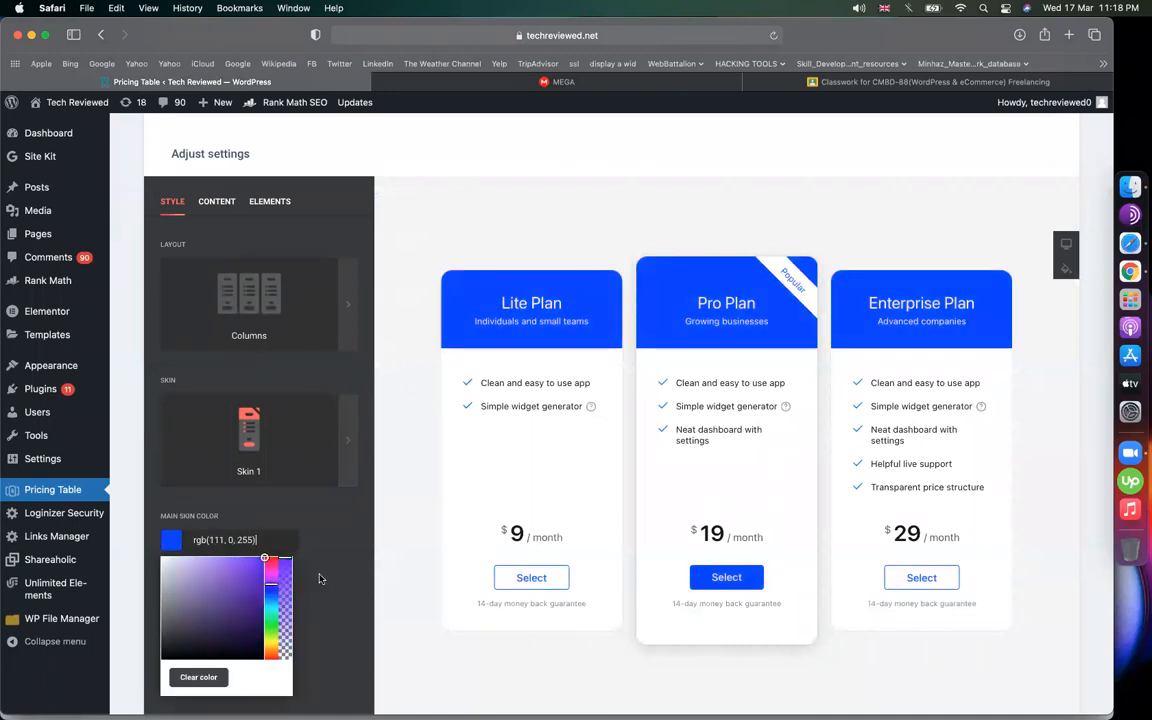
Rename the first plan from Lite Plan to 'portfolio website'
left_click(219, 202)
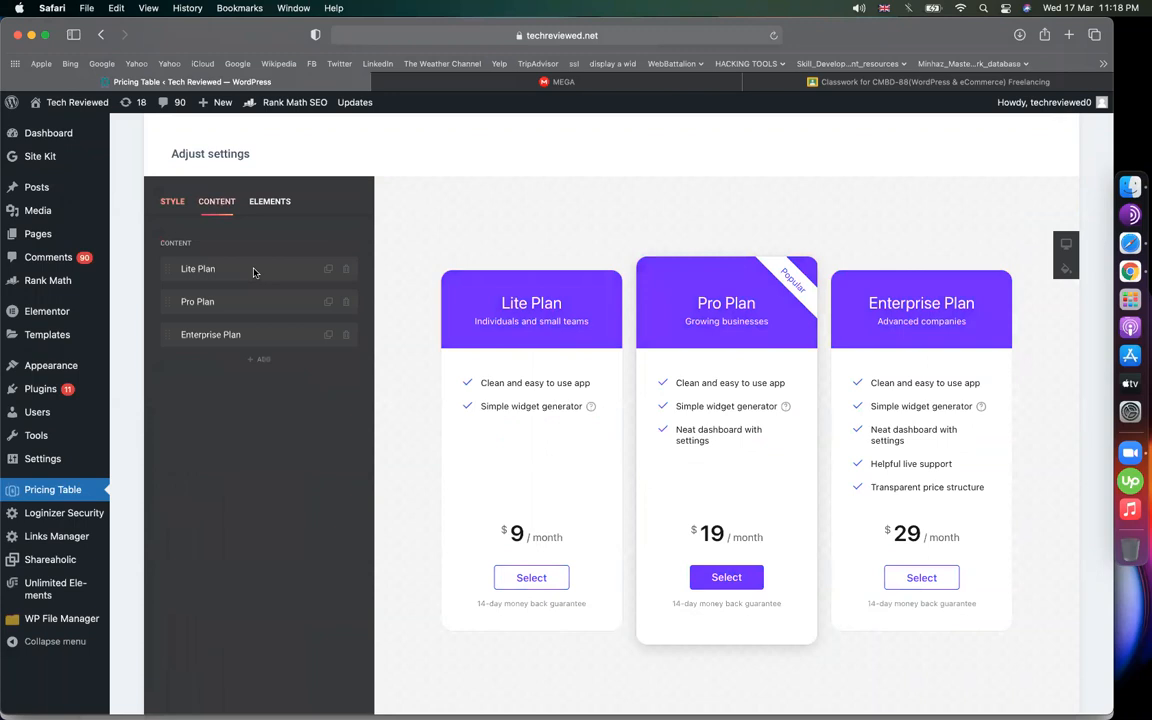
left_click(239, 267)
left_click(256, 304)
triple_click(236, 269)
type("port")
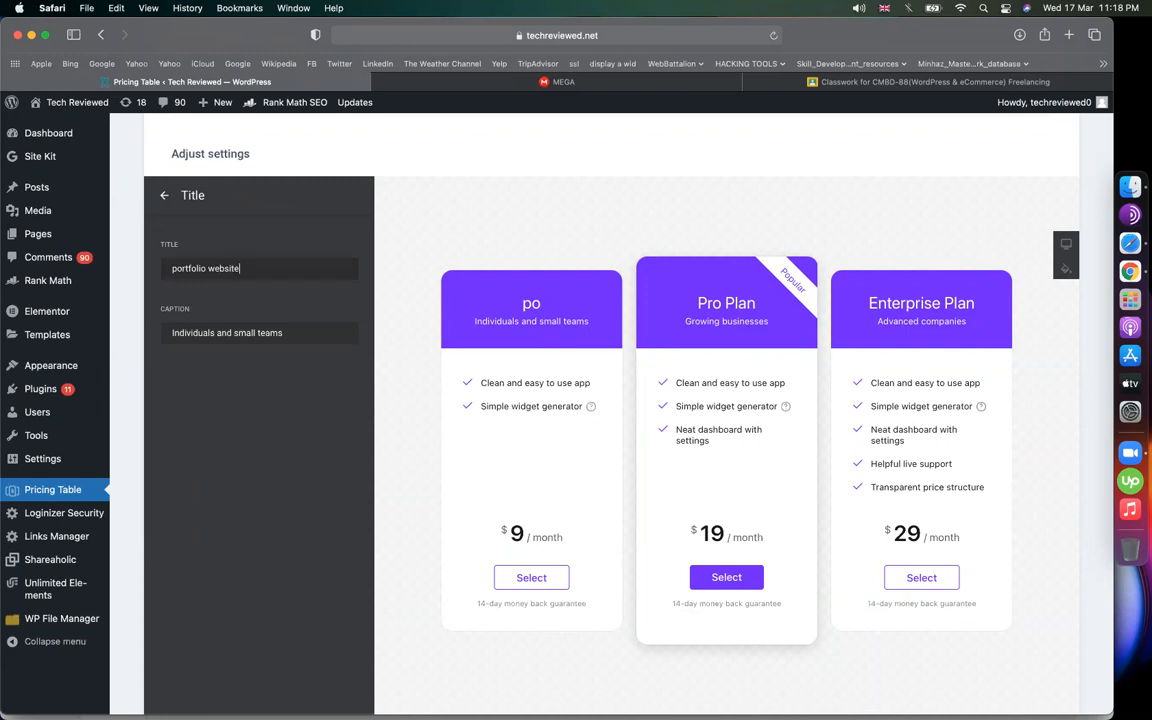
type("folio website")
Set the portfolio website price to 50 and clear the per-month suffix
left_click(164, 195)
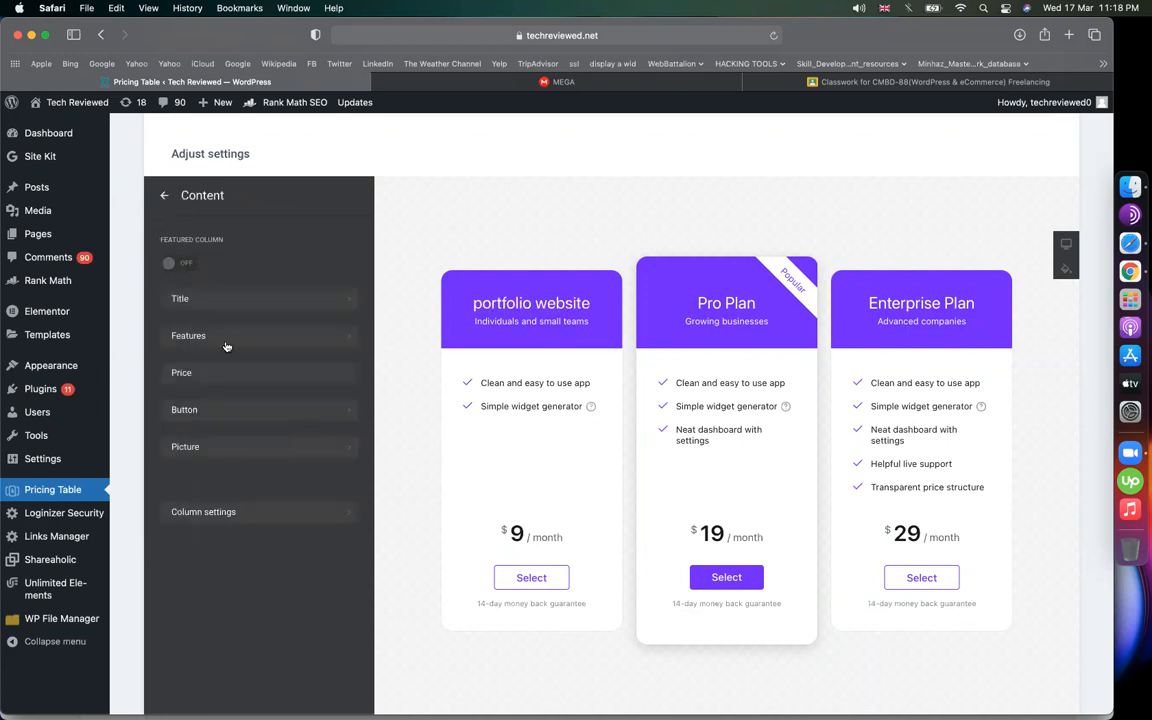
left_click(215, 372)
left_click(222, 395)
key("BackSpace")
type("5")
mouse_move(45, 389)
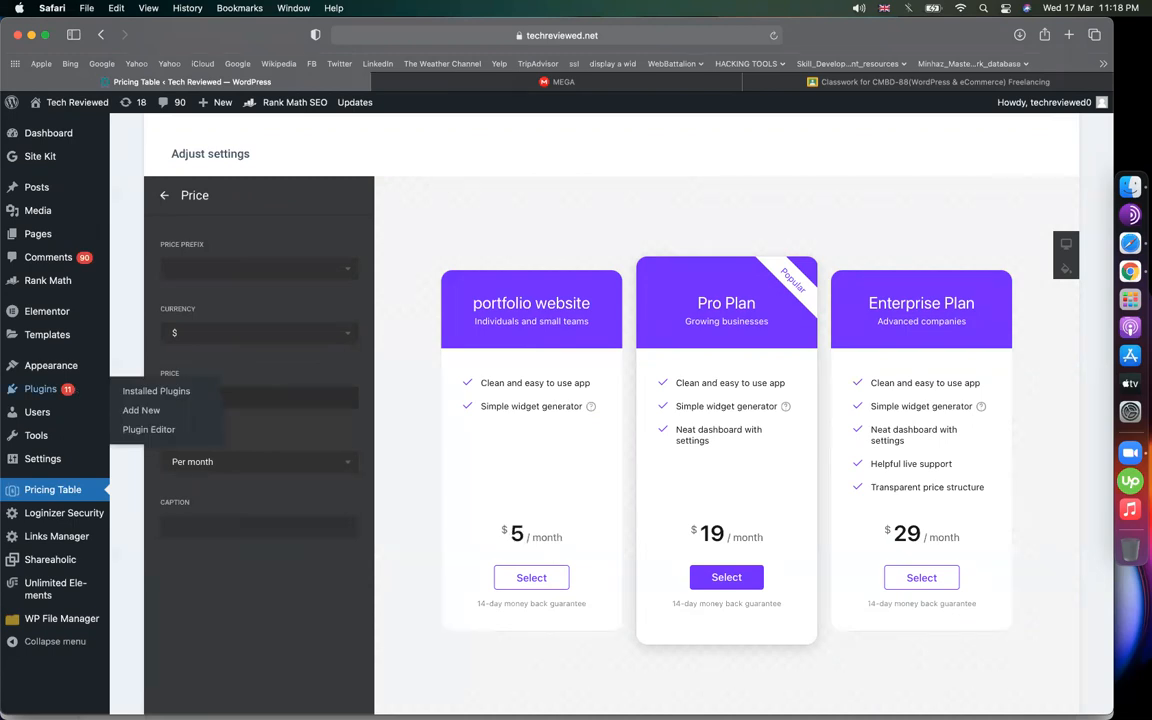
type("0")
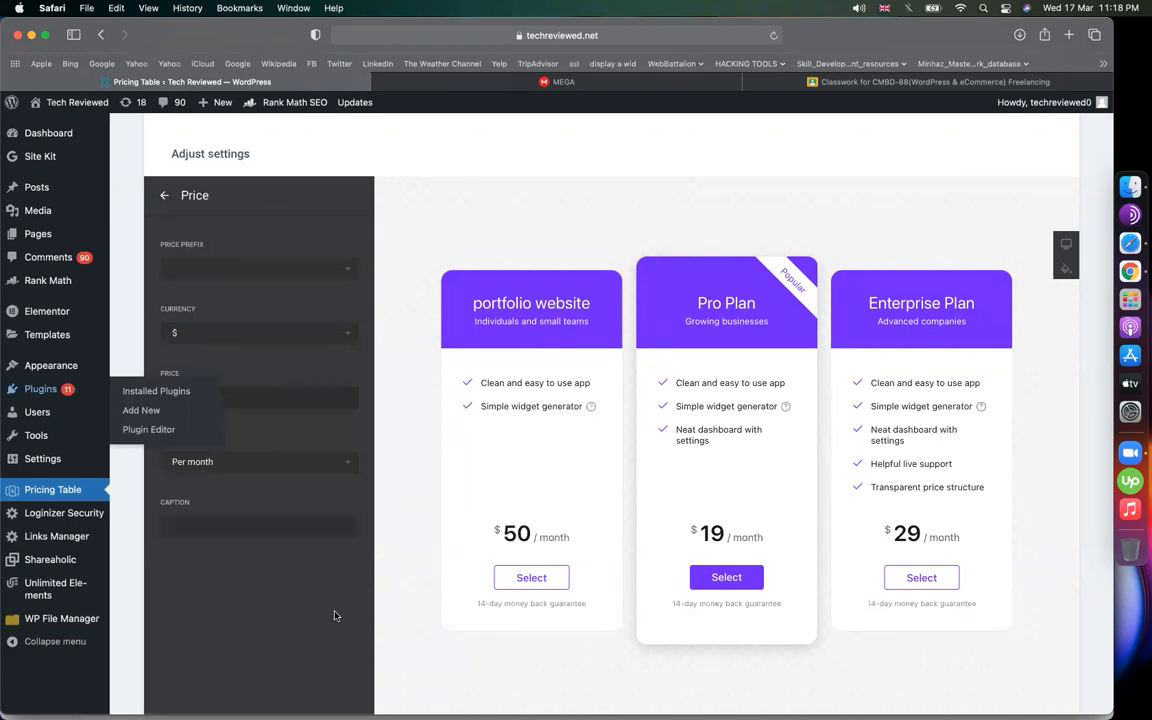
left_click(321, 459)
key("super+a")
key("BackSpace")
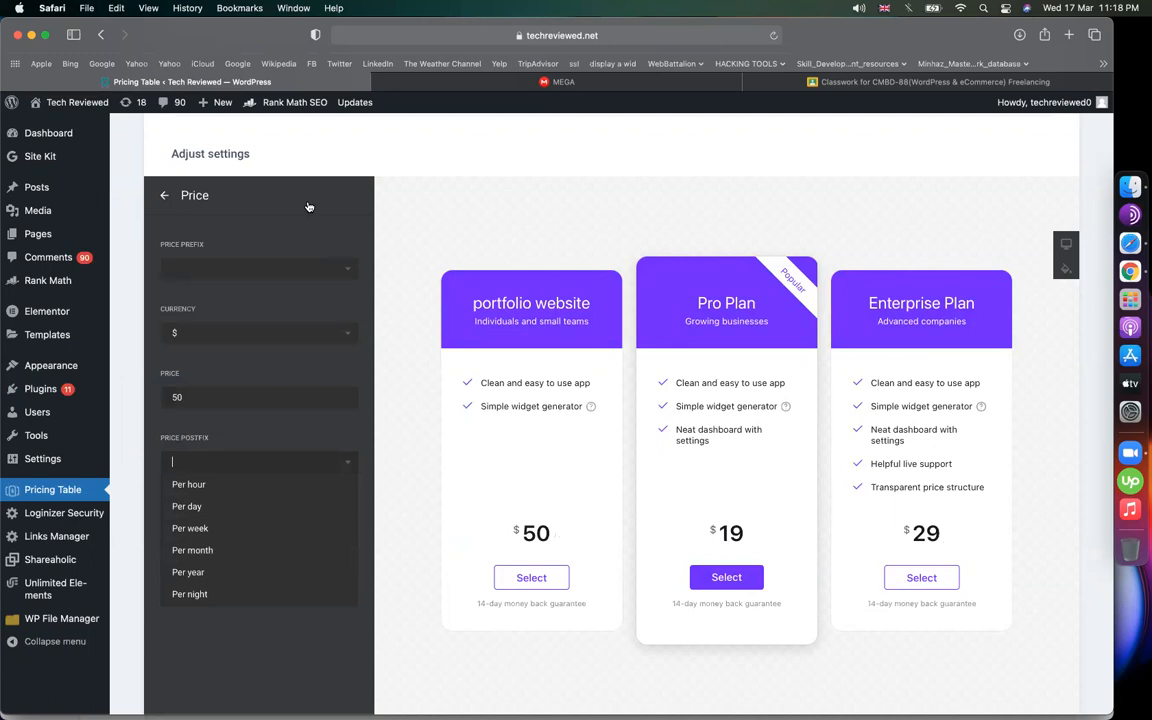
left_click(167, 198)
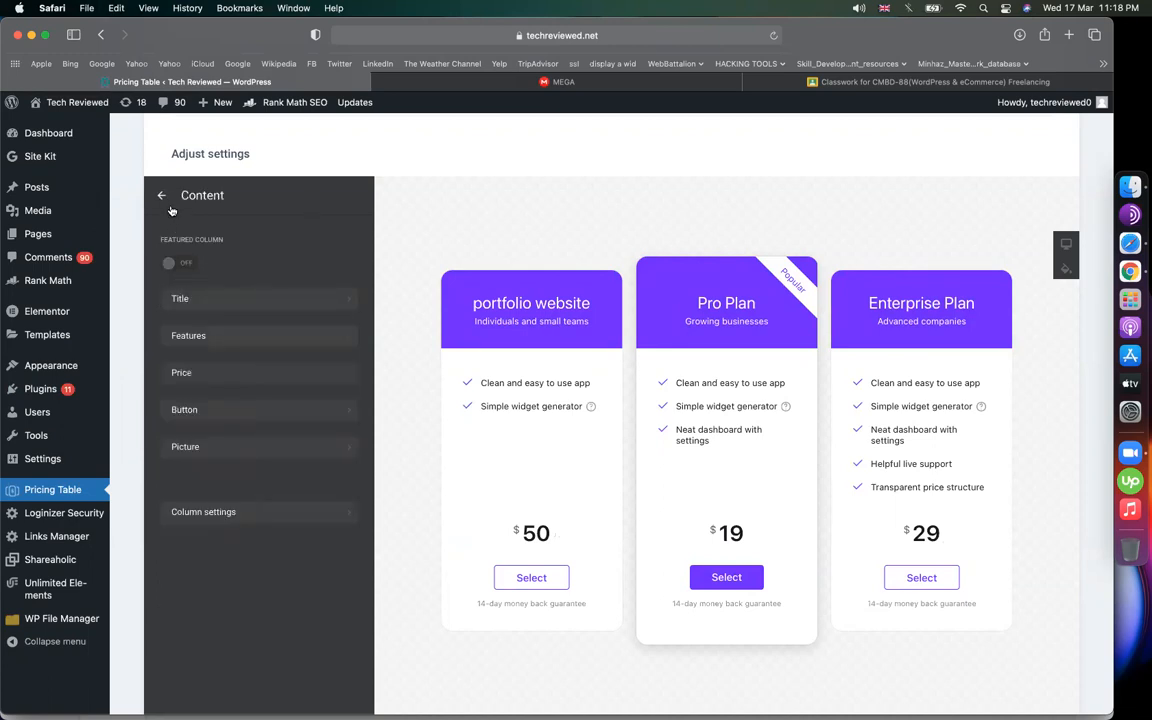
left_click(170, 200)
Rename the Pro Plan to 'business website' and change its price from 19 to 80
left_click(215, 302)
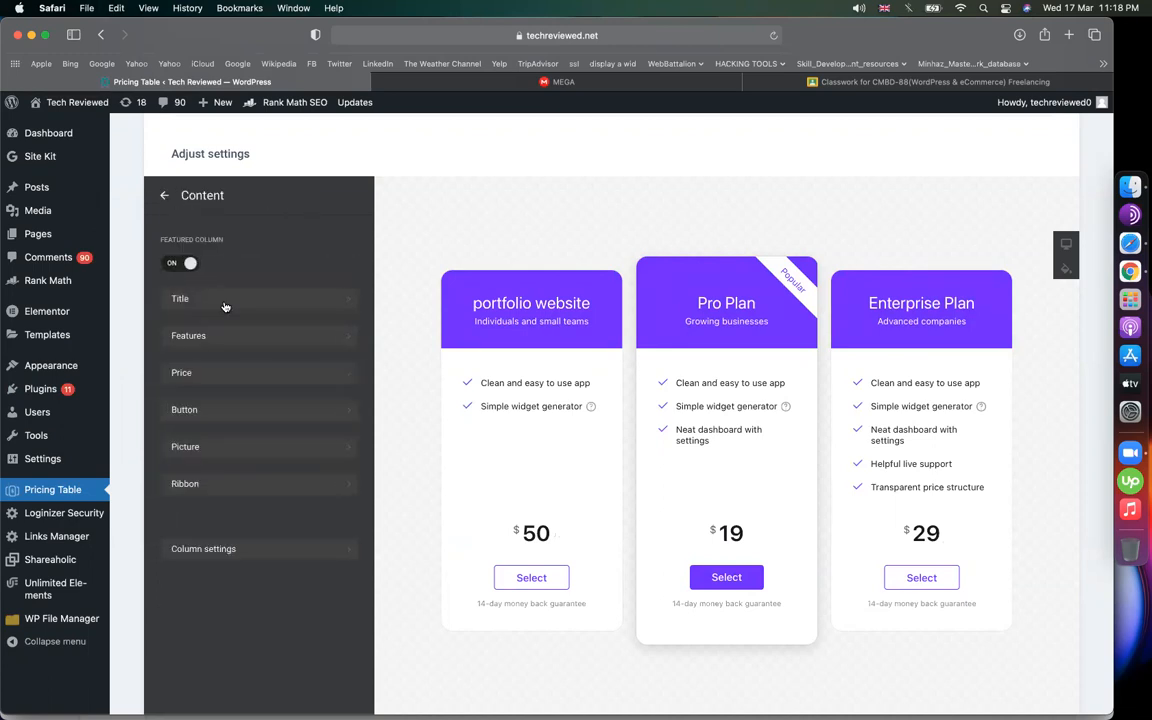
left_click(226, 305)
triple_click(268, 275)
type("business websi")
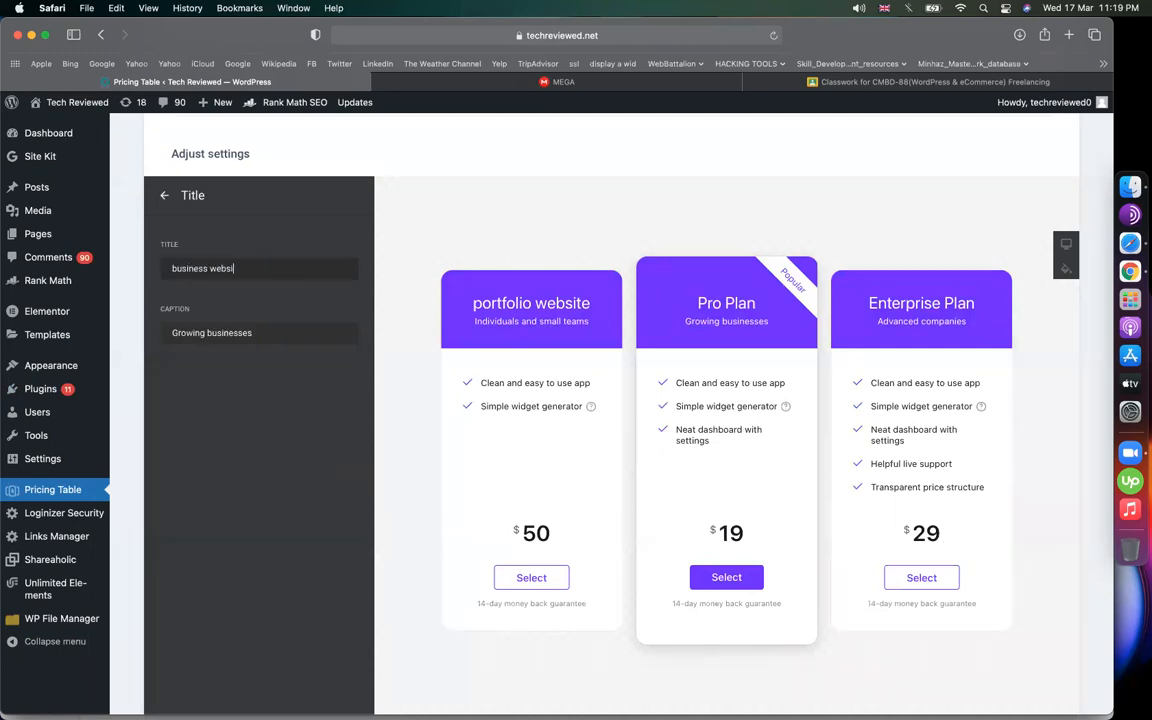
type("te")
left_click(164, 195)
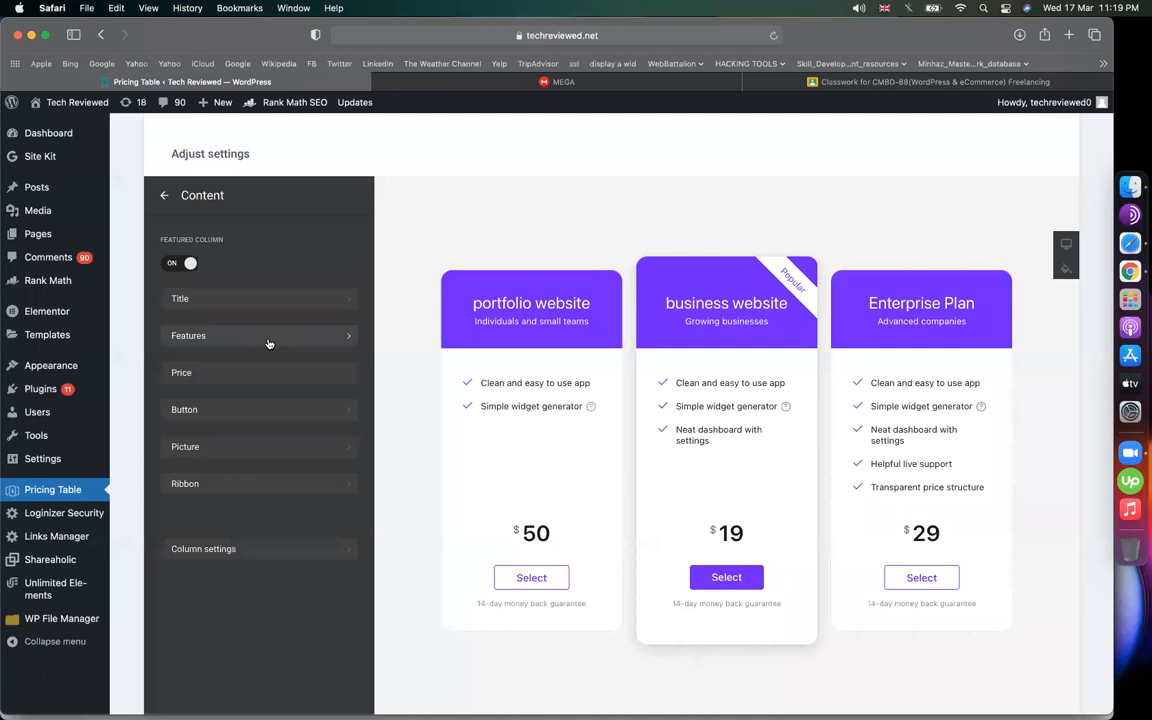
left_click(234, 447)
left_click(164, 197)
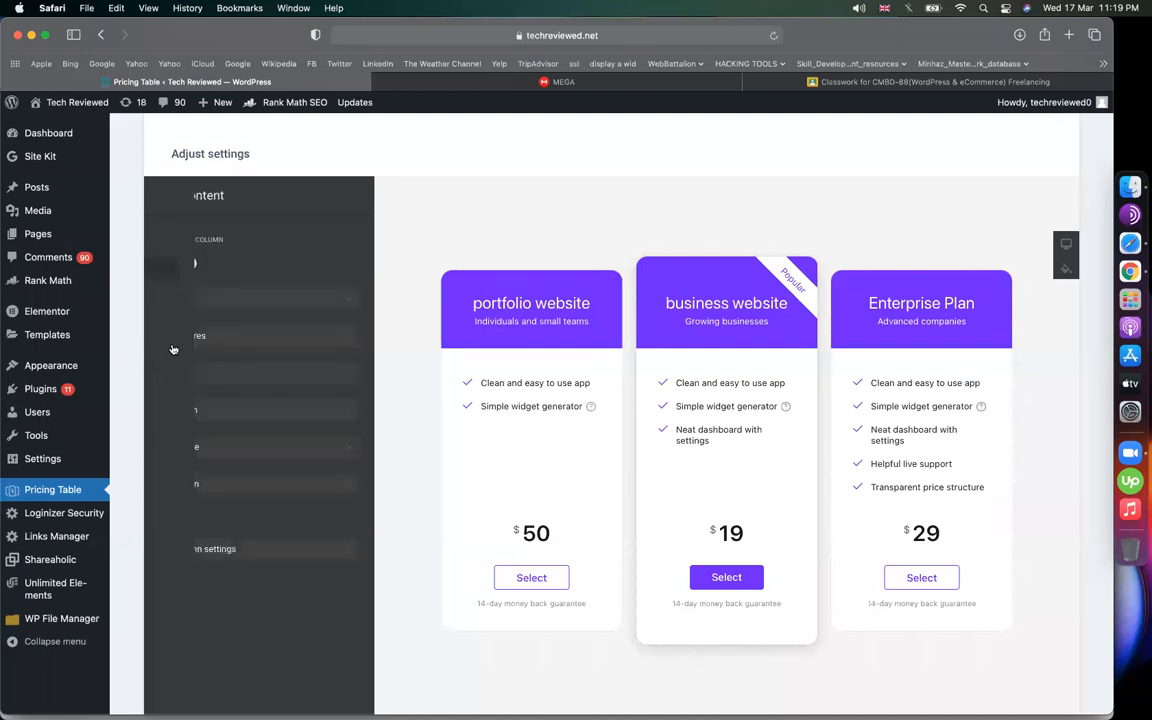
left_click(193, 385)
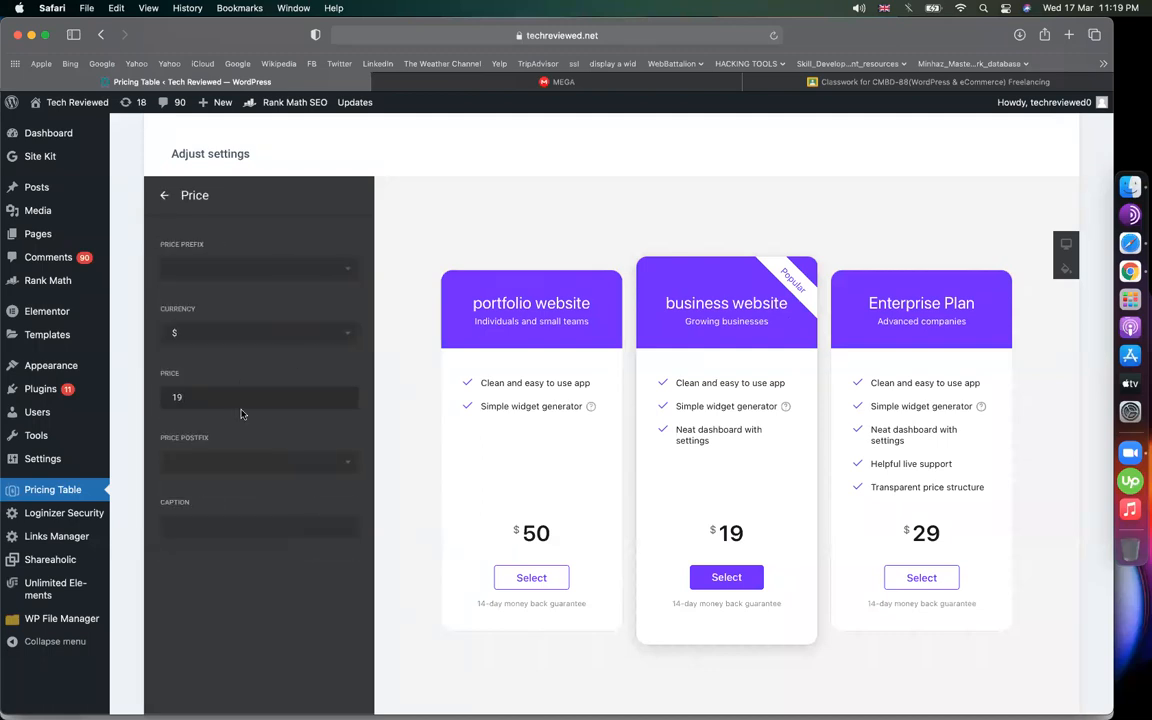
left_click_drag(229, 398, 160, 398)
left_click(164, 195)
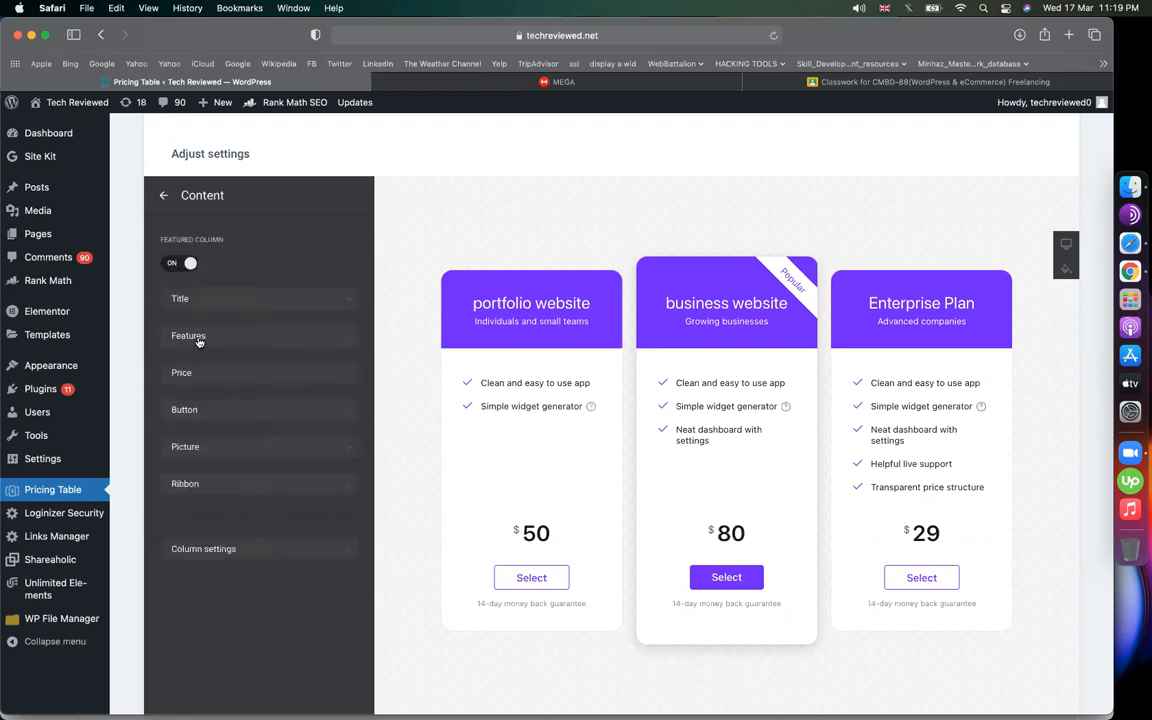
left_click(164, 206)
Rename the Enterprise Plan to 'ecommerce website' and change its price from 29 to 150
left_click(262, 332)
left_click(267, 299)
left_click_drag(223, 244, 160, 244)
type("ecommerce websi")
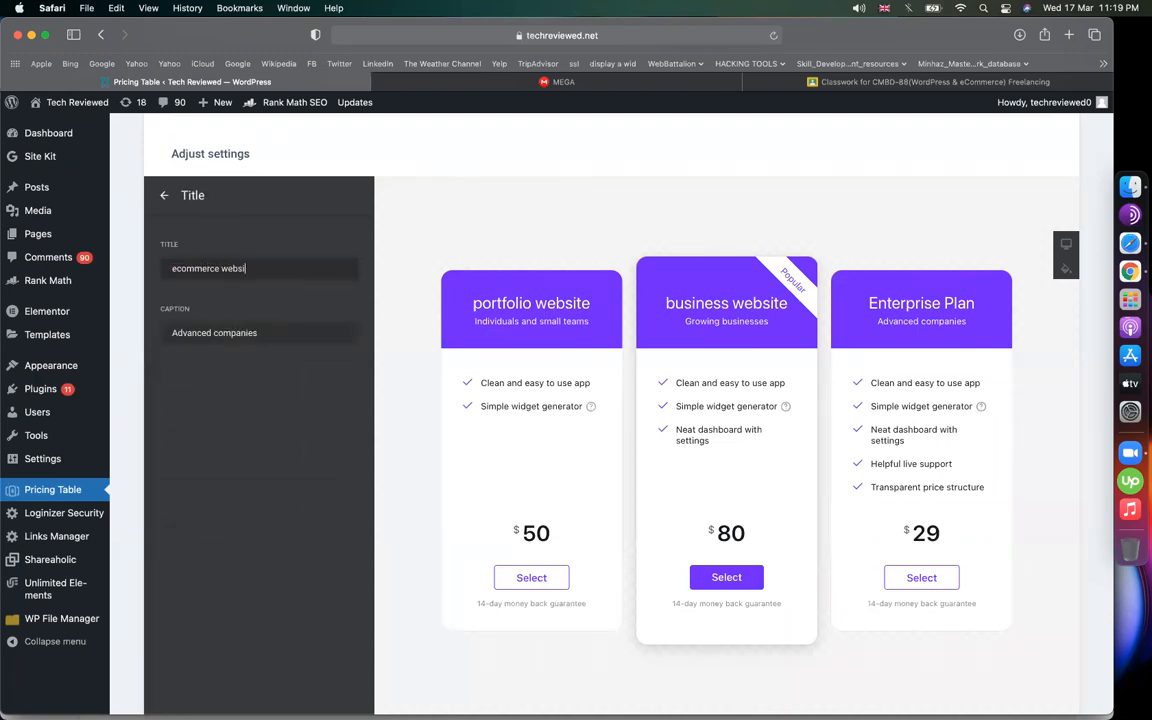
type("te")
left_click(164, 195)
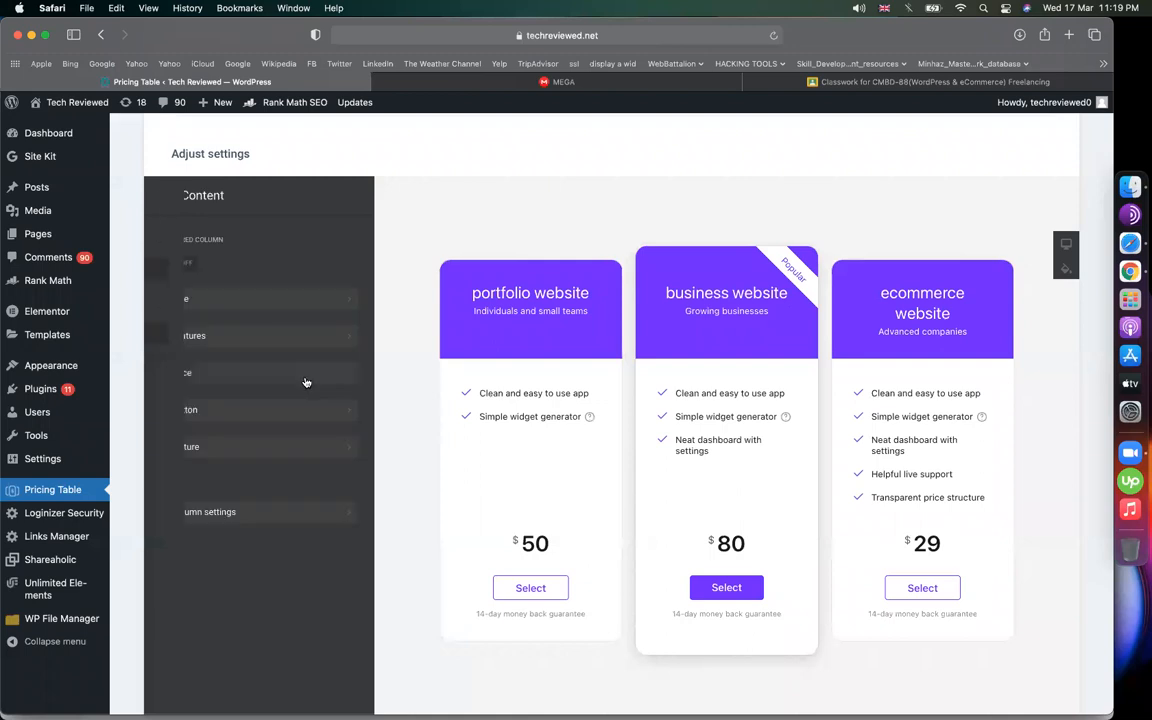
left_click(253, 376)
left_click_drag(220, 397, 98, 394)
type("1")
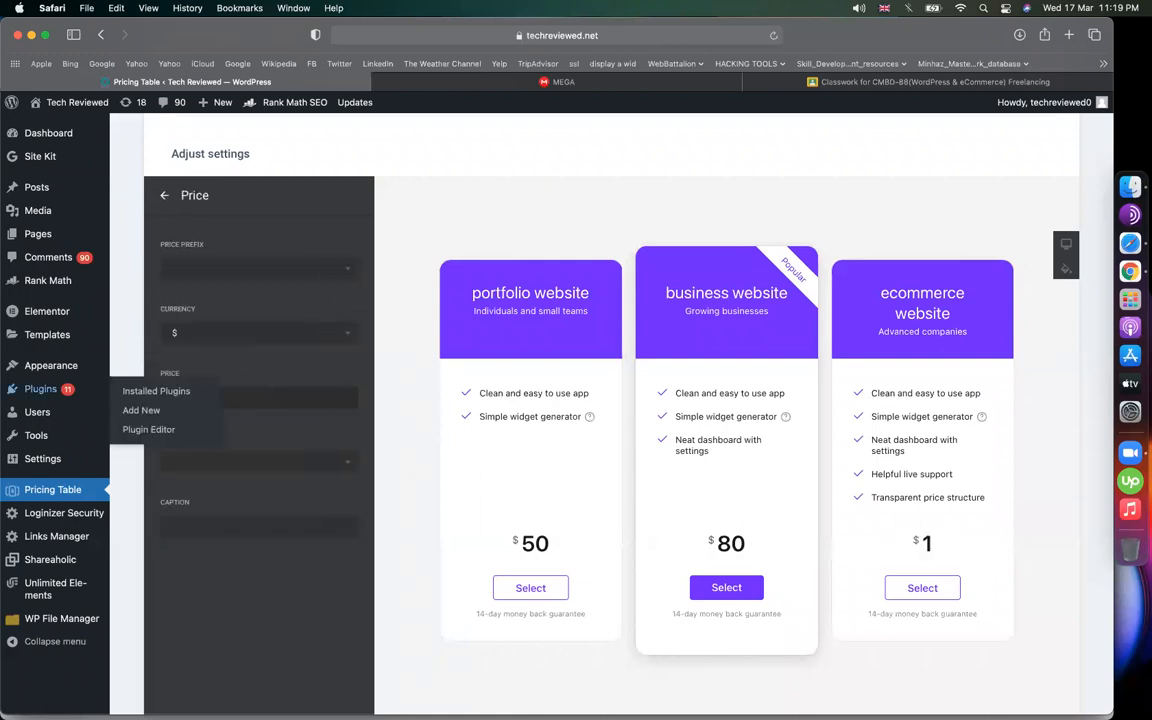
type("50")
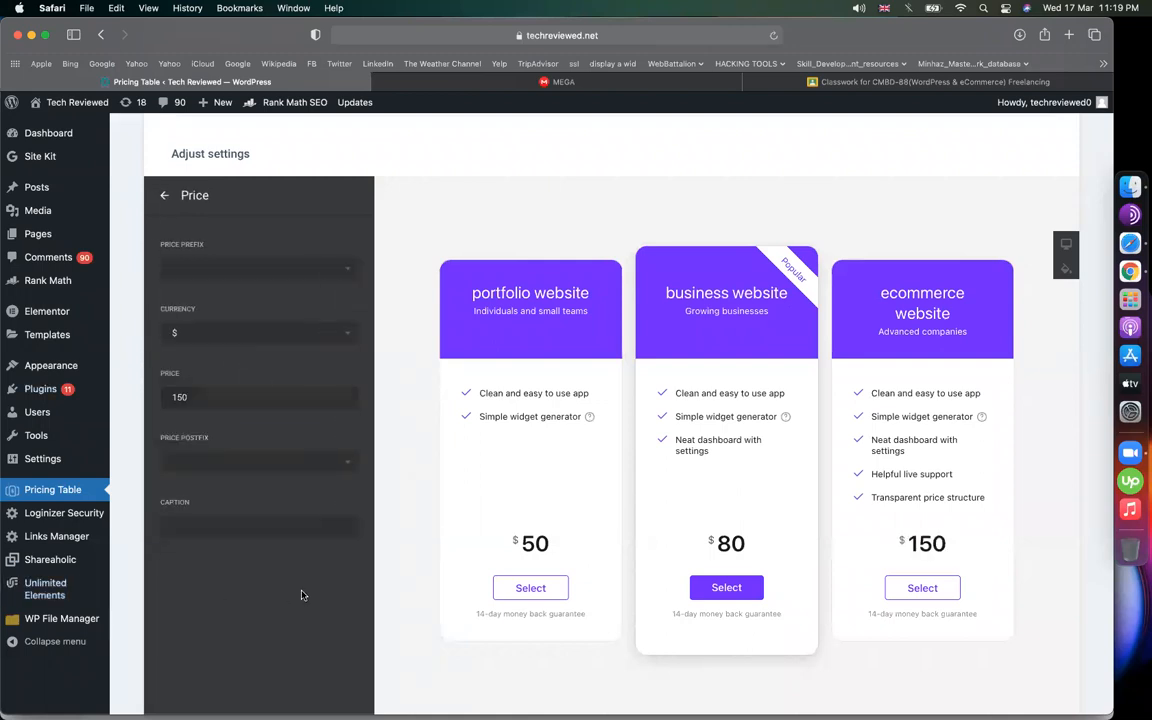
scroll(468, 375, "down", 3)
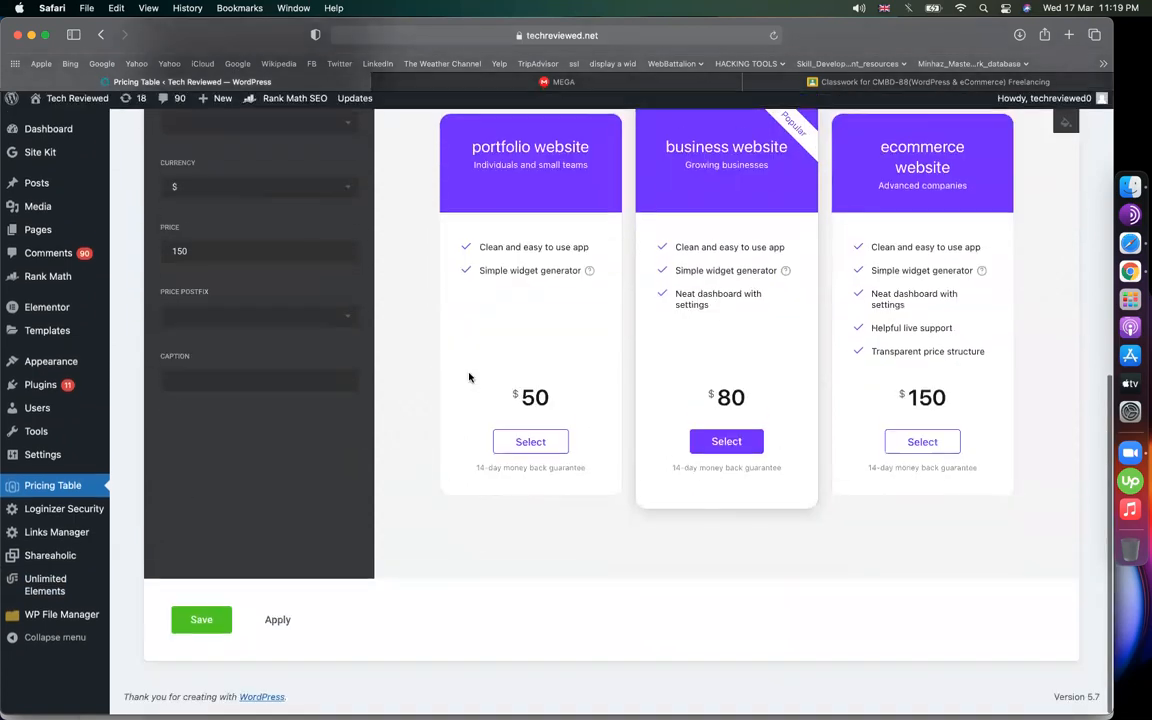
scroll(396, 501, "up", 3)
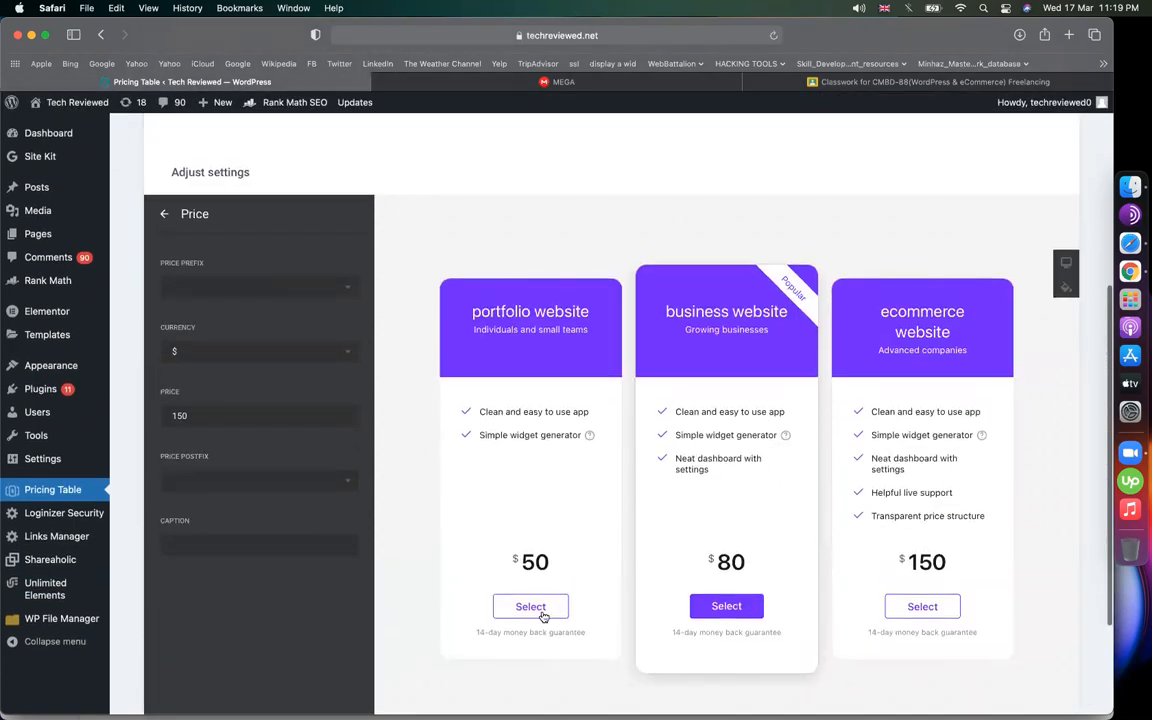
left_click(164, 213)
left_click(165, 216)
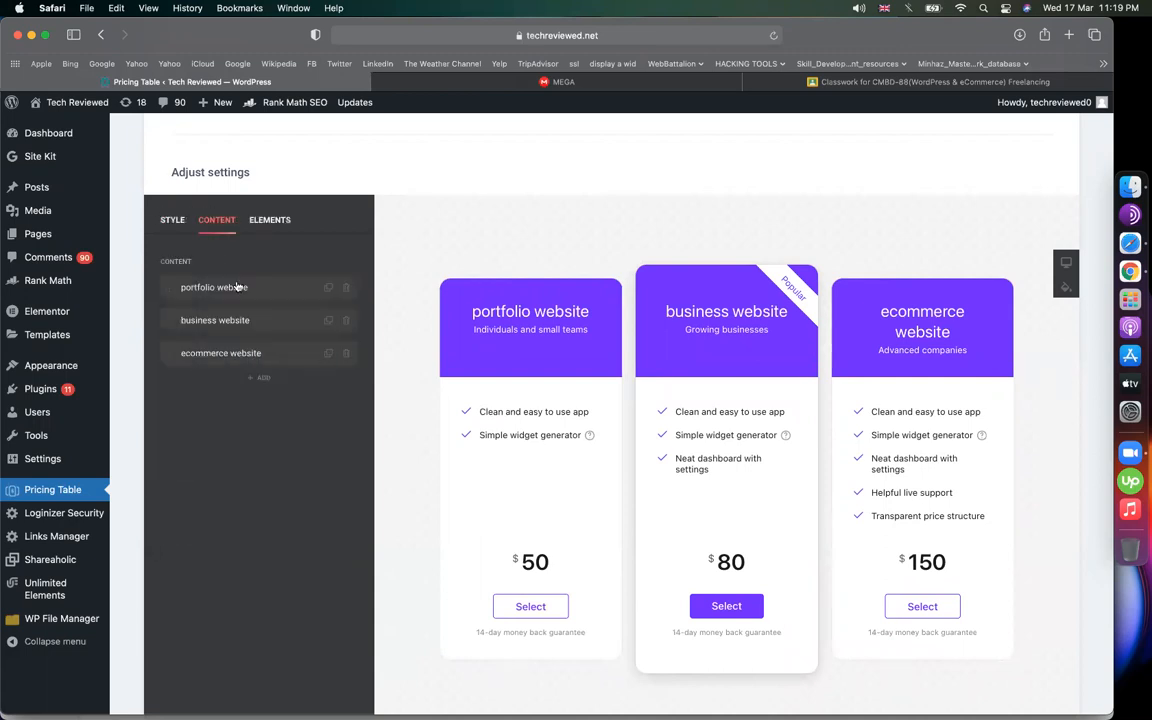
left_click(239, 288)
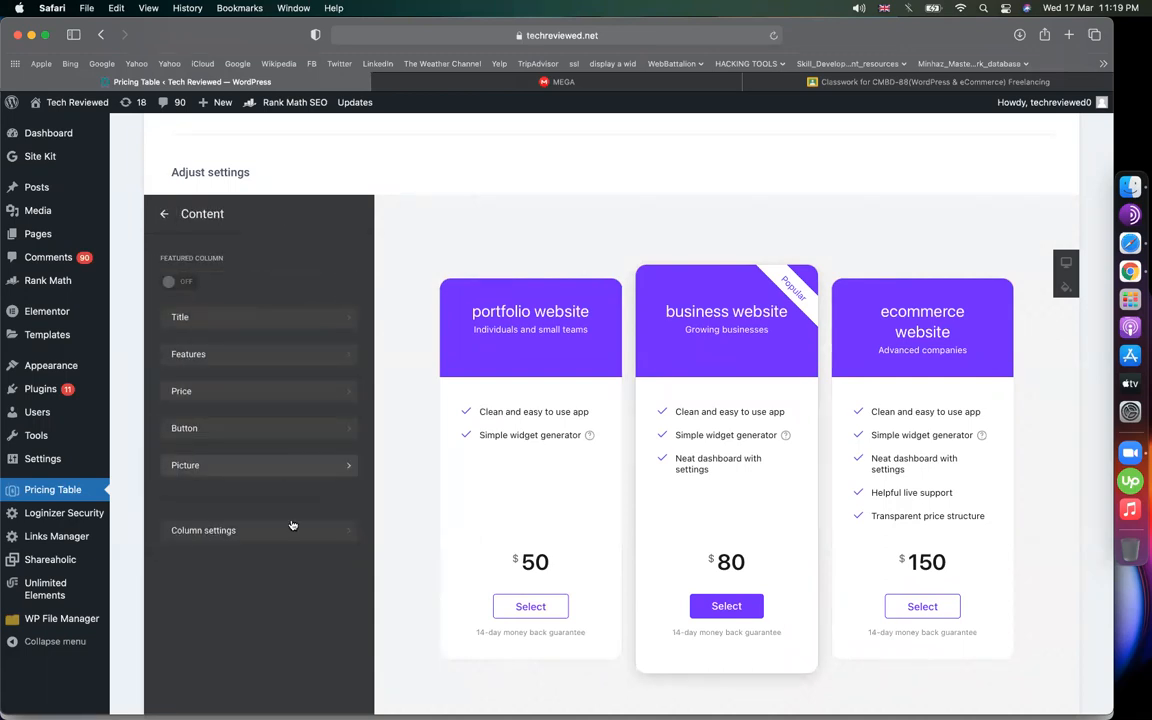
left_click(205, 428)
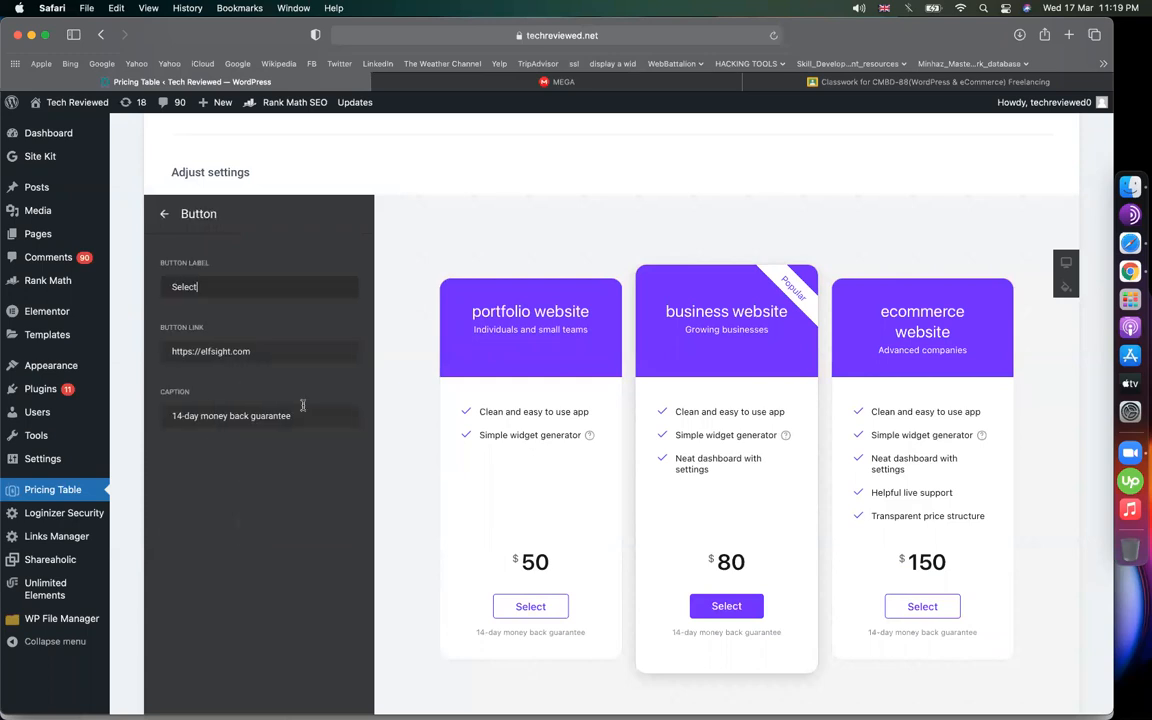
triple_click(275, 350)
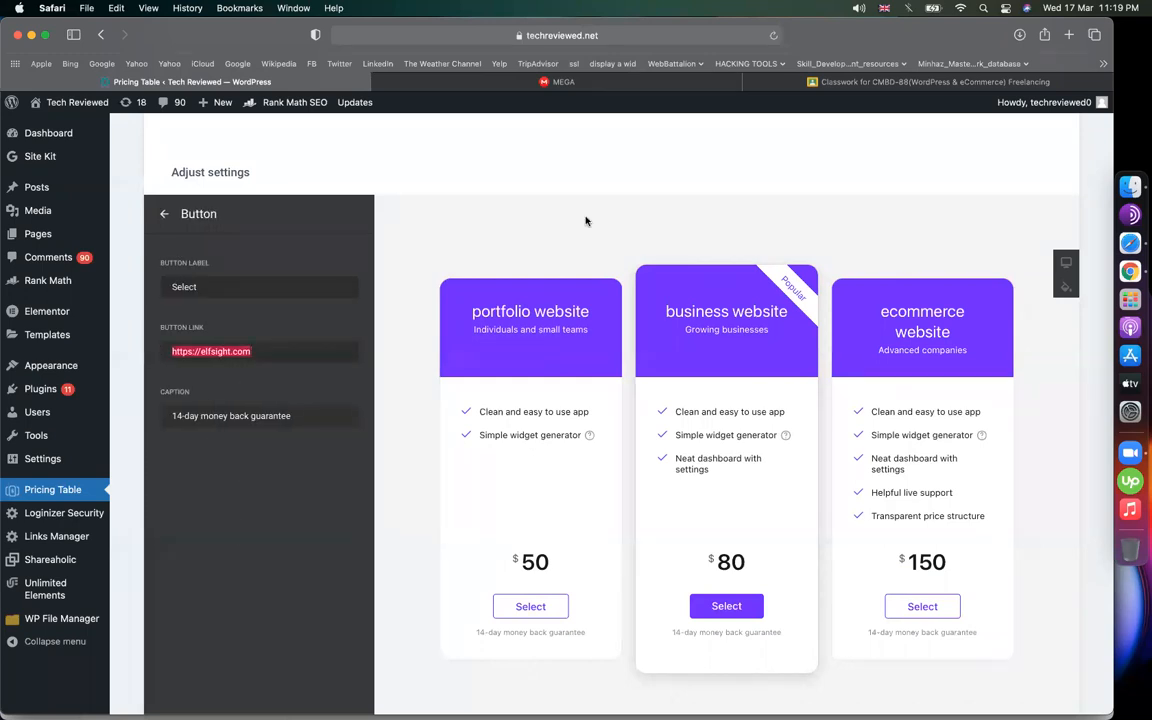
left_click(443, 162)
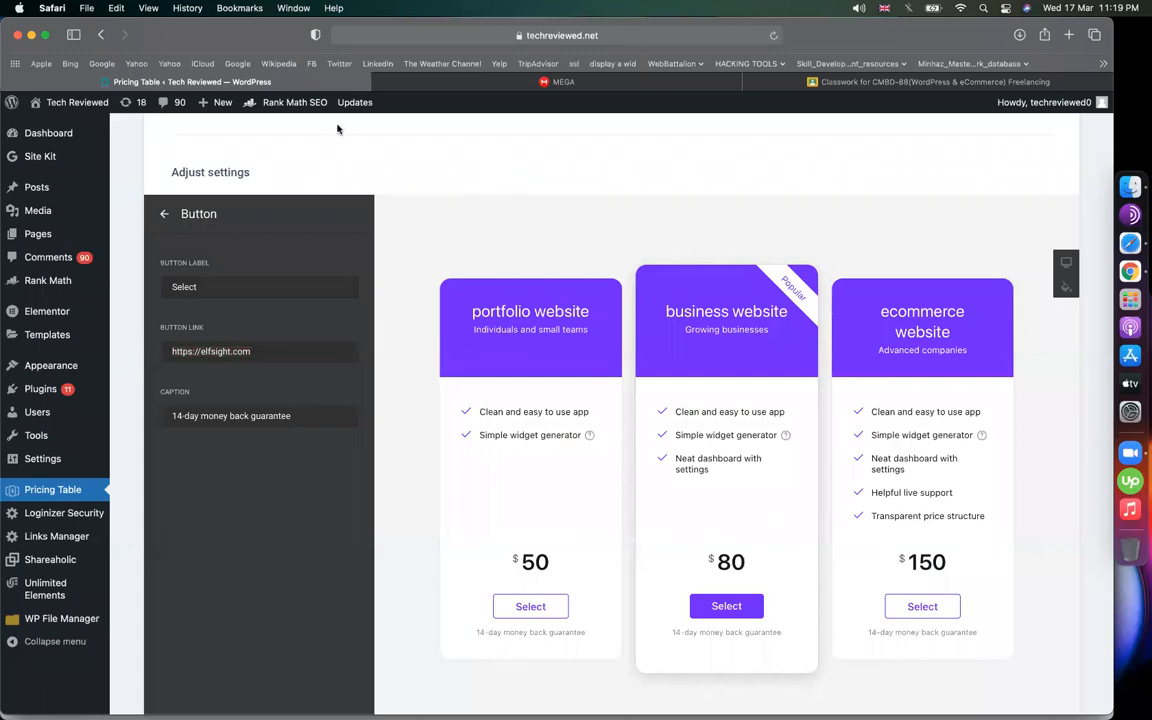
left_click(684, 36)
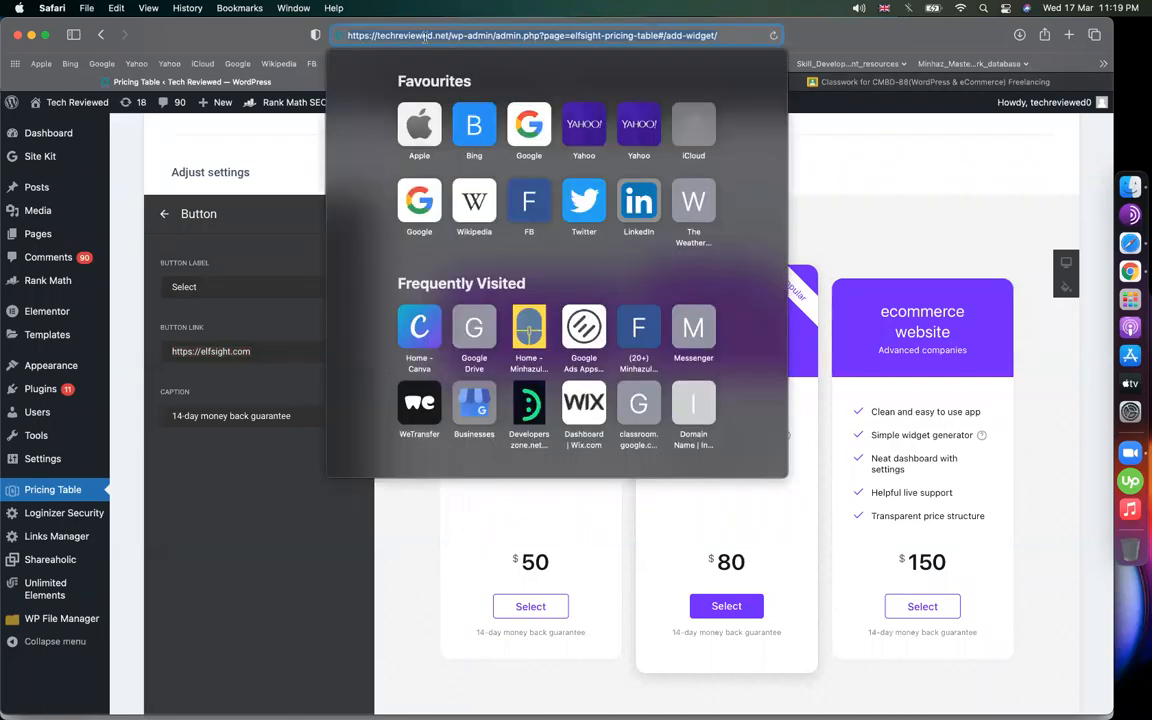
left_click(436, 36)
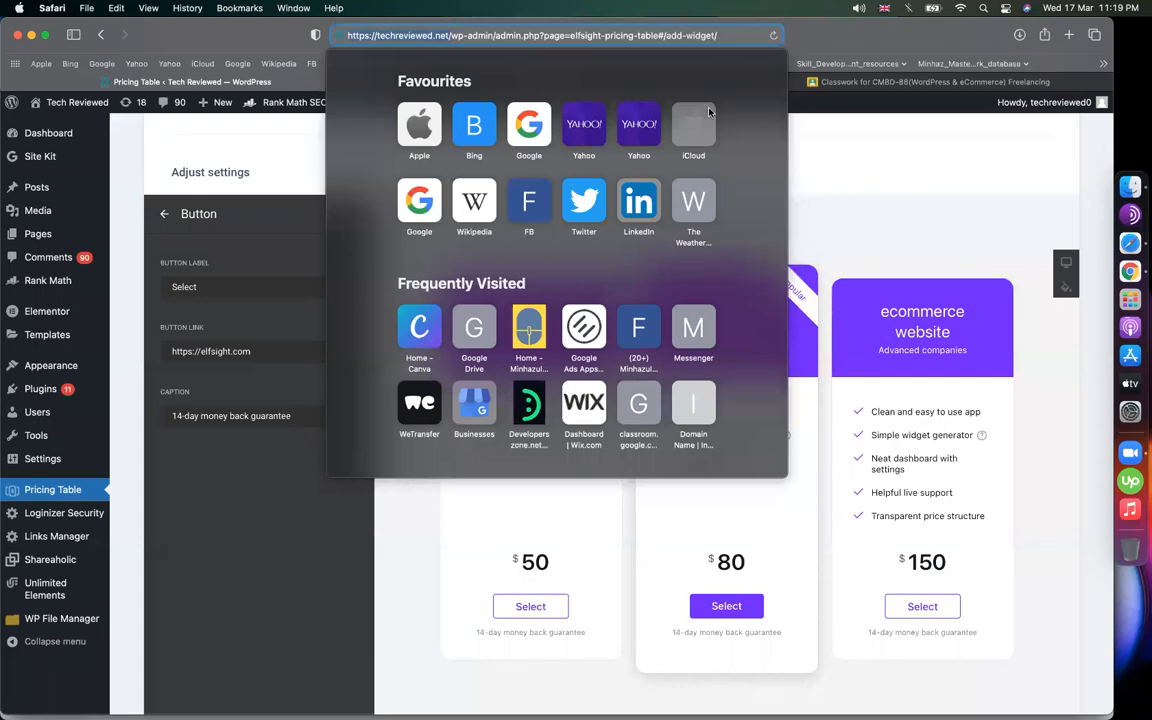
key("Escape")
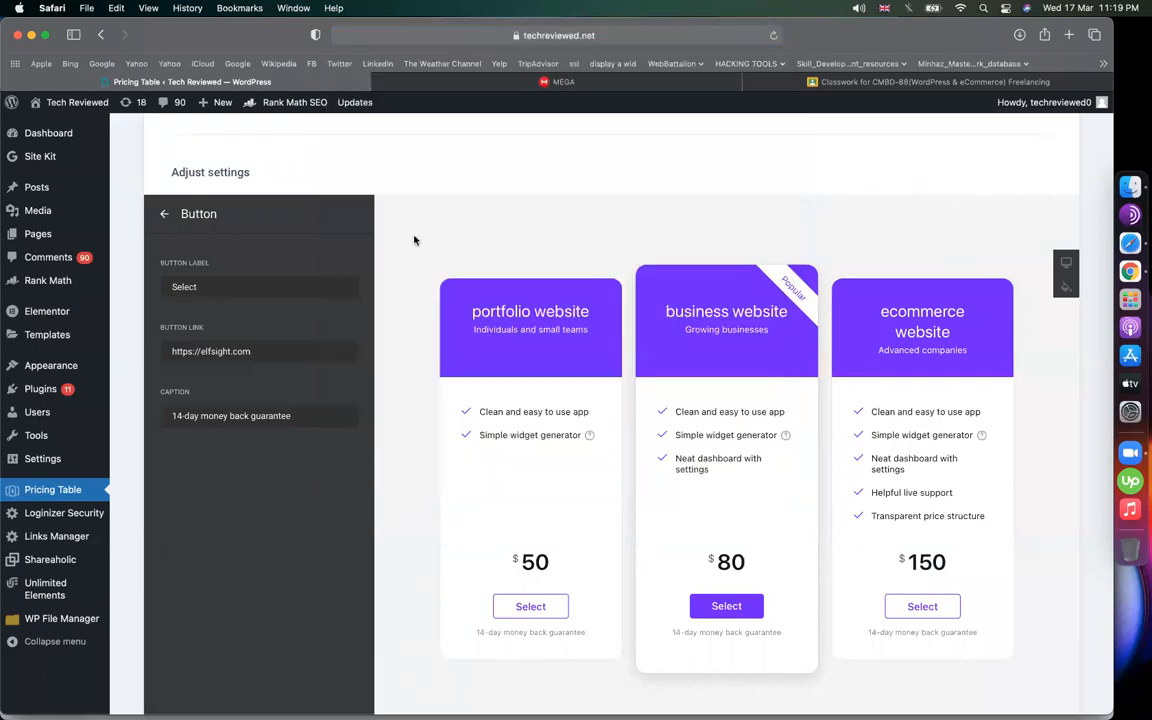
triple_click(297, 357)
type("https://techreviewed.net/")
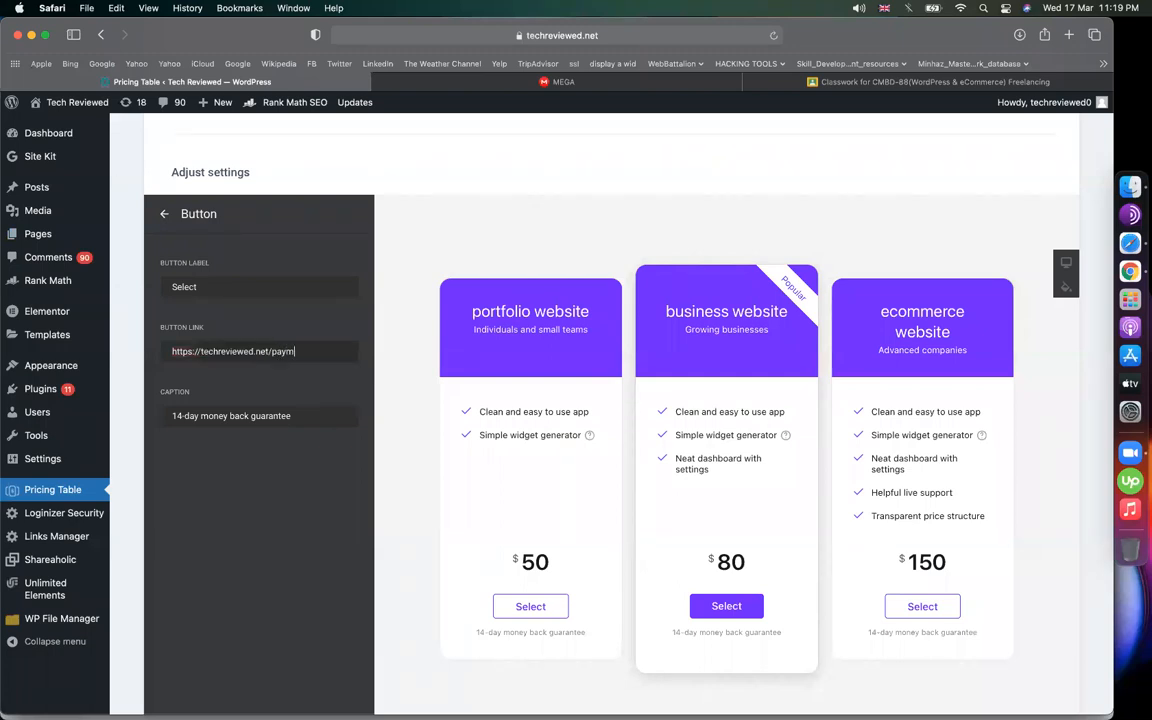
key("super+a")
key("cmd+c")
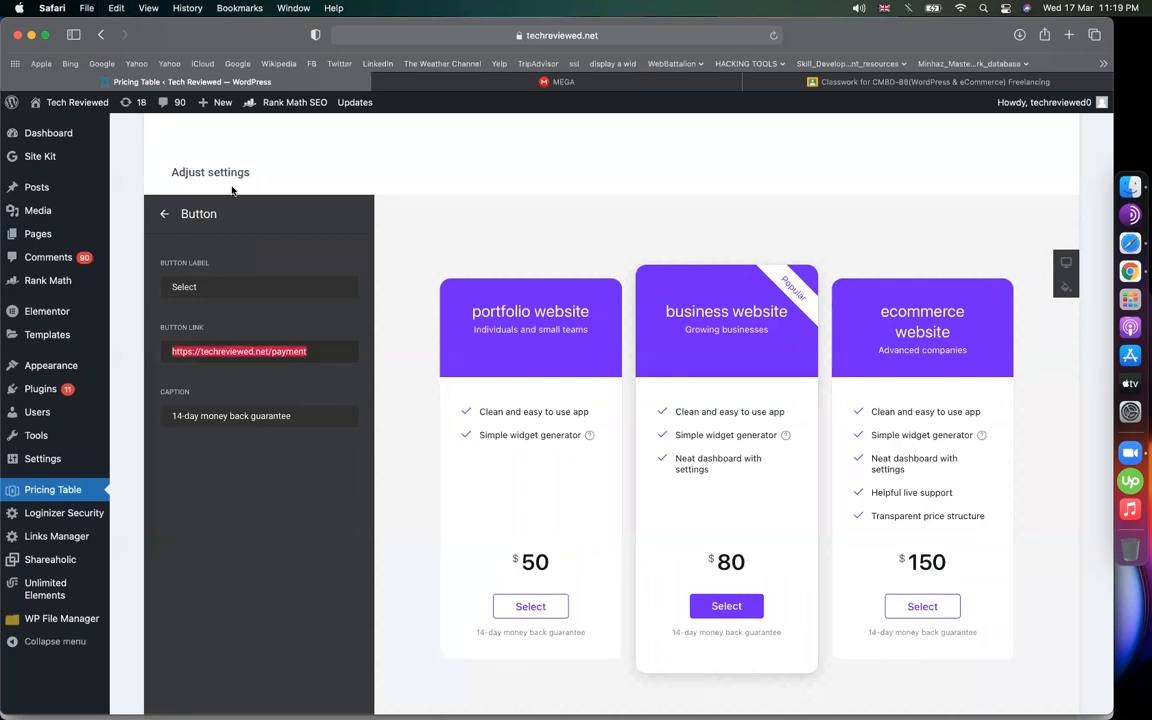
left_click(164, 214)
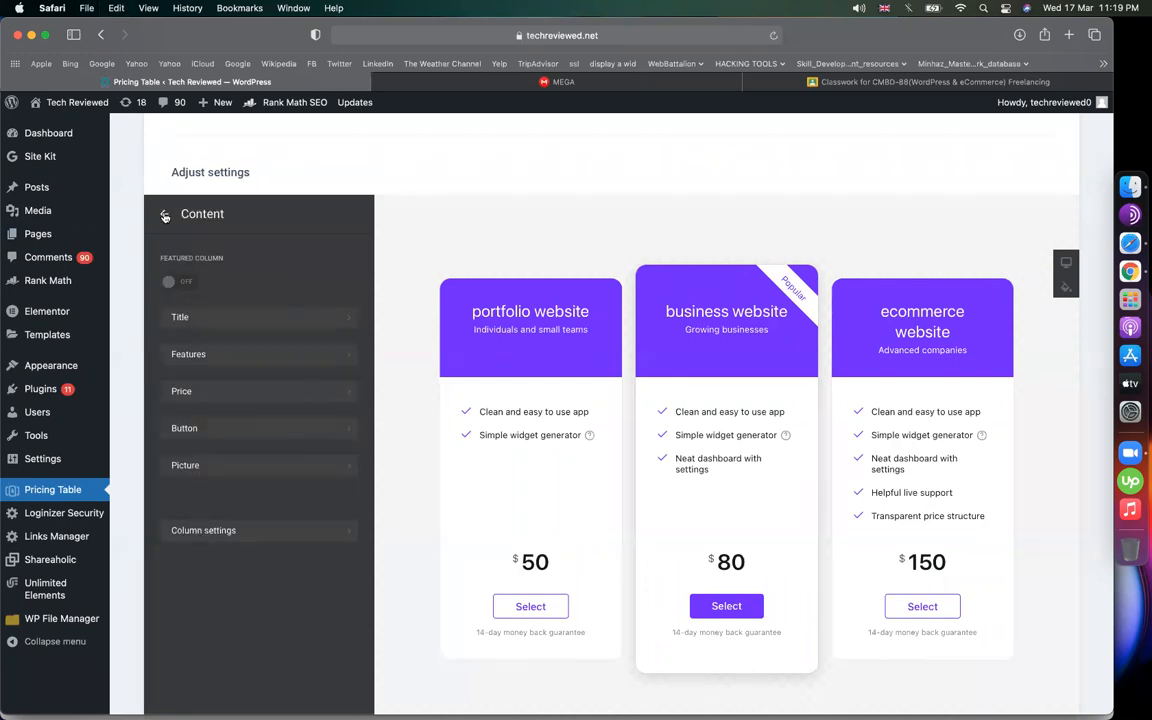
left_click(164, 214)
Paste the same payment link into the business website card's button link
left_click(250, 330)
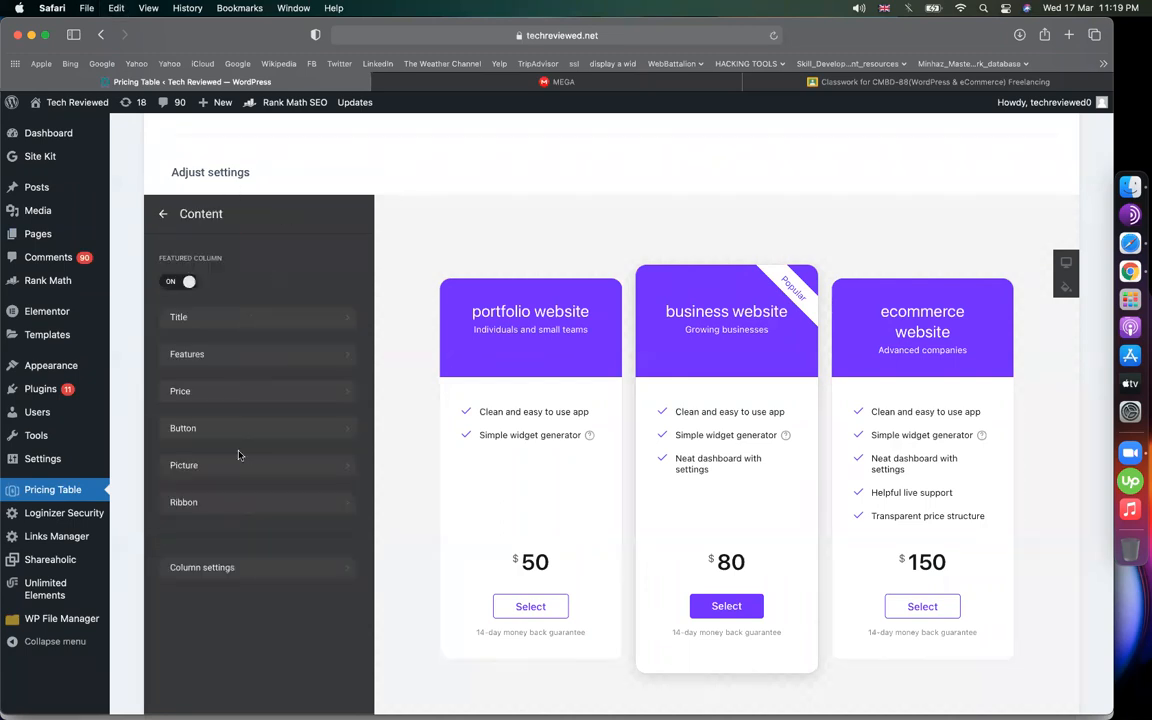
left_click(231, 501)
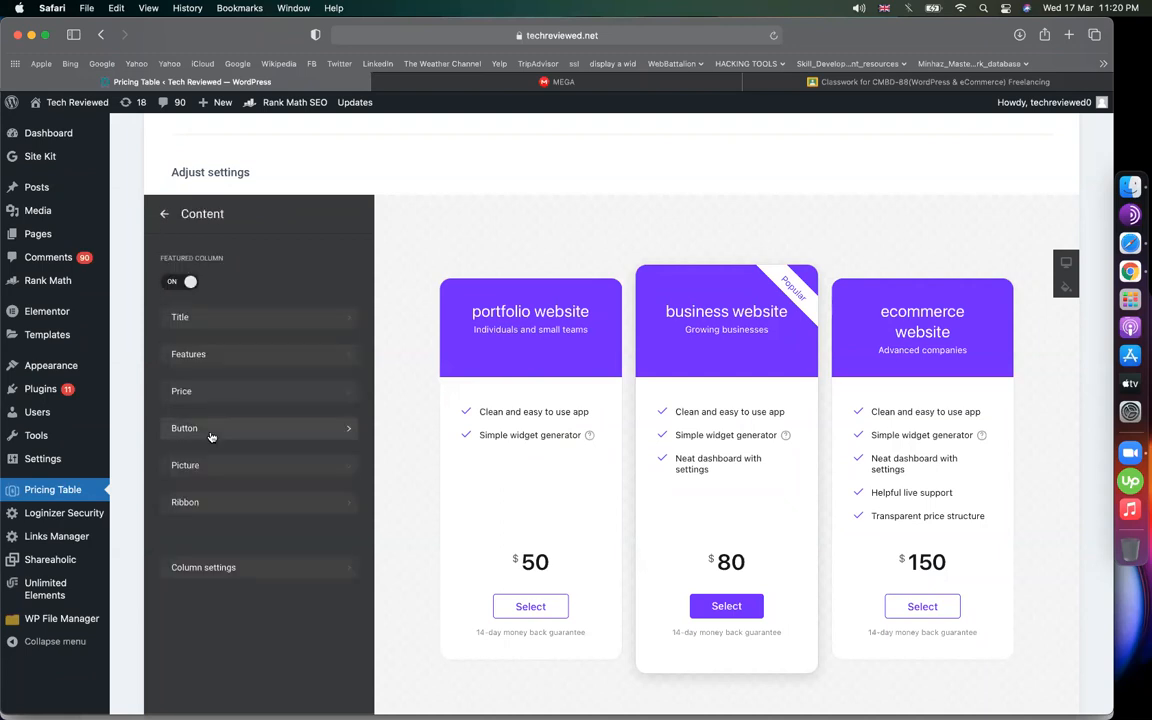
left_click(211, 428)
triple_click(288, 357)
key("cmd+v")
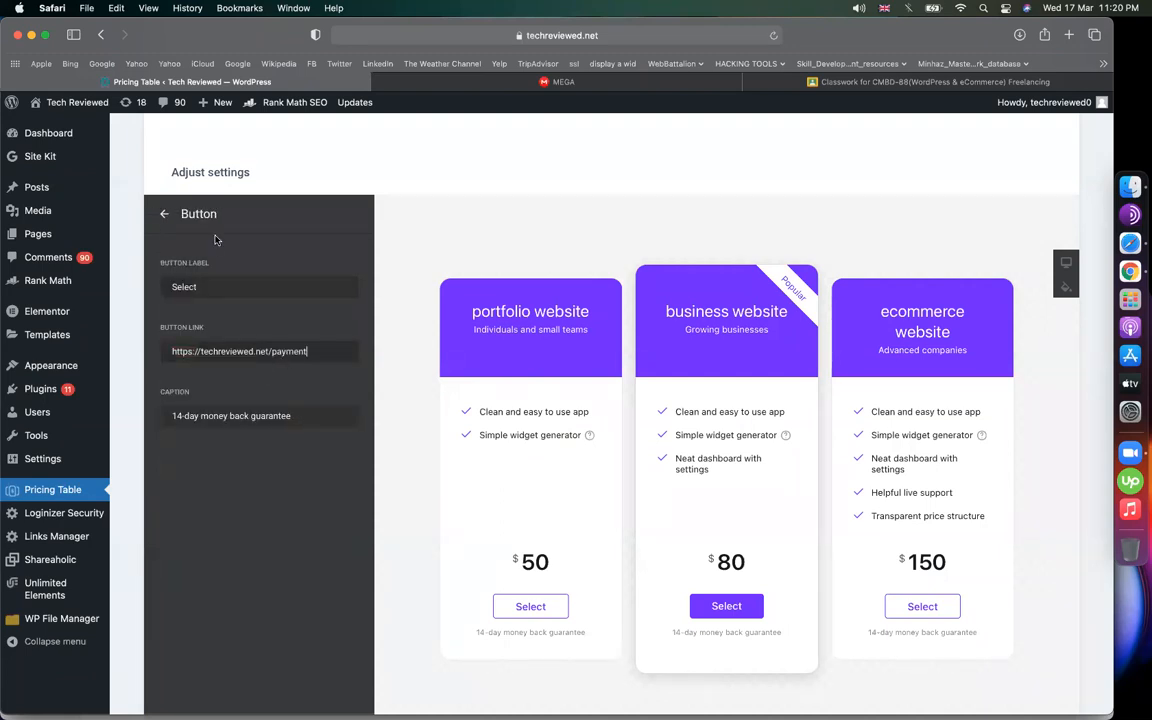
left_click(162, 214)
Paste the payment link into the ecommerce website card's button and save the pricing table
left_click(290, 352)
left_click(253, 437)
triple_click(292, 350)
key("super+v")
left_click(164, 214)
scroll(514, 400, "down", 3)
left_click(204, 622)
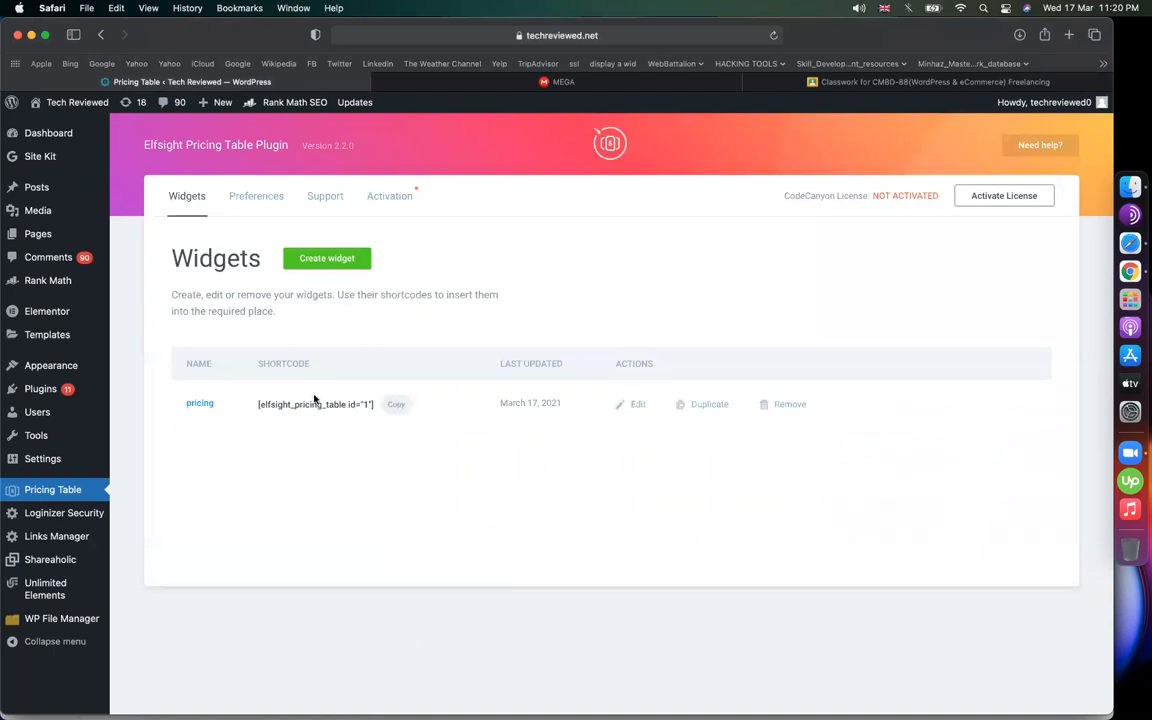
Copy the [elfsight_pricing_table id="1"] shortcode and start a new page via Pages > Add New
left_click_drag(258, 404, 380, 406)
left_click(395, 405)
mouse_move(64, 239)
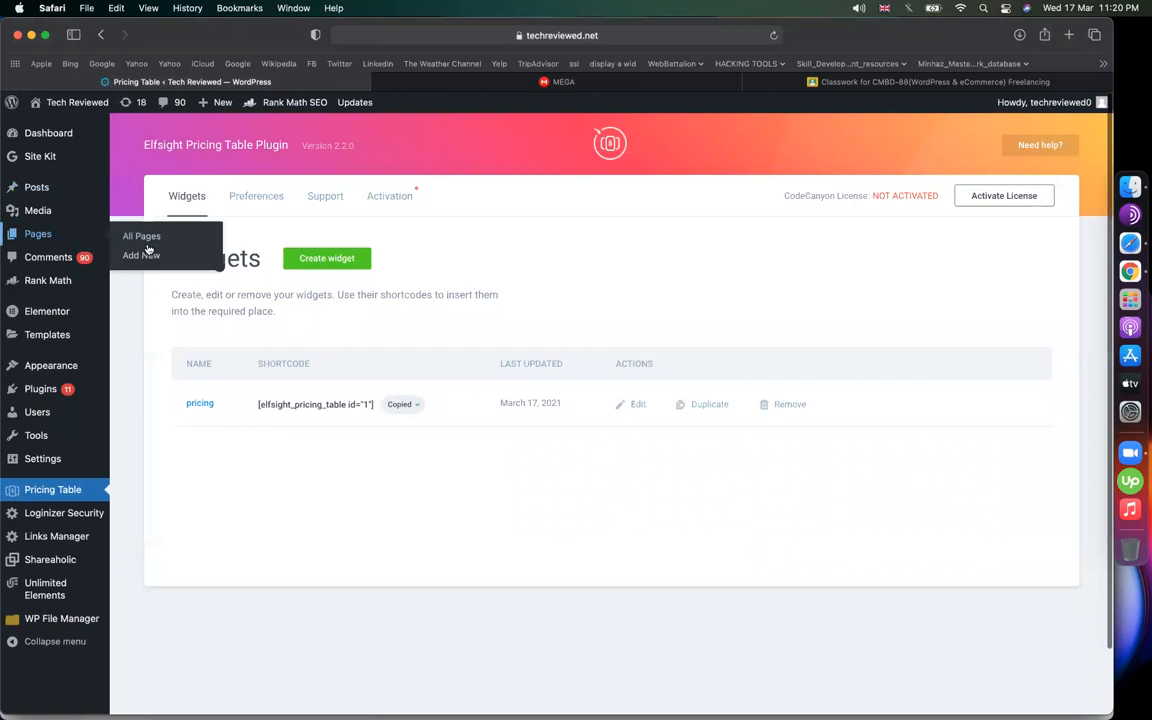
left_click(144, 256)
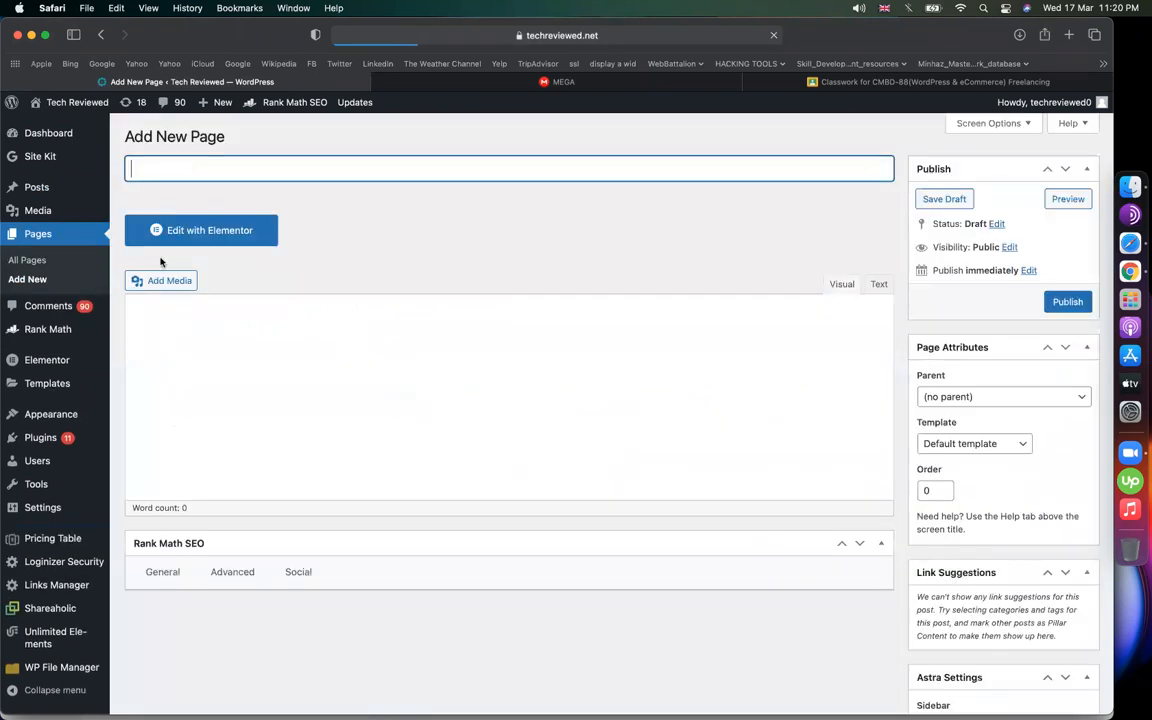
Publish a page titled 'pricing' containing the pasted pricing table shortcode
type("pricing")
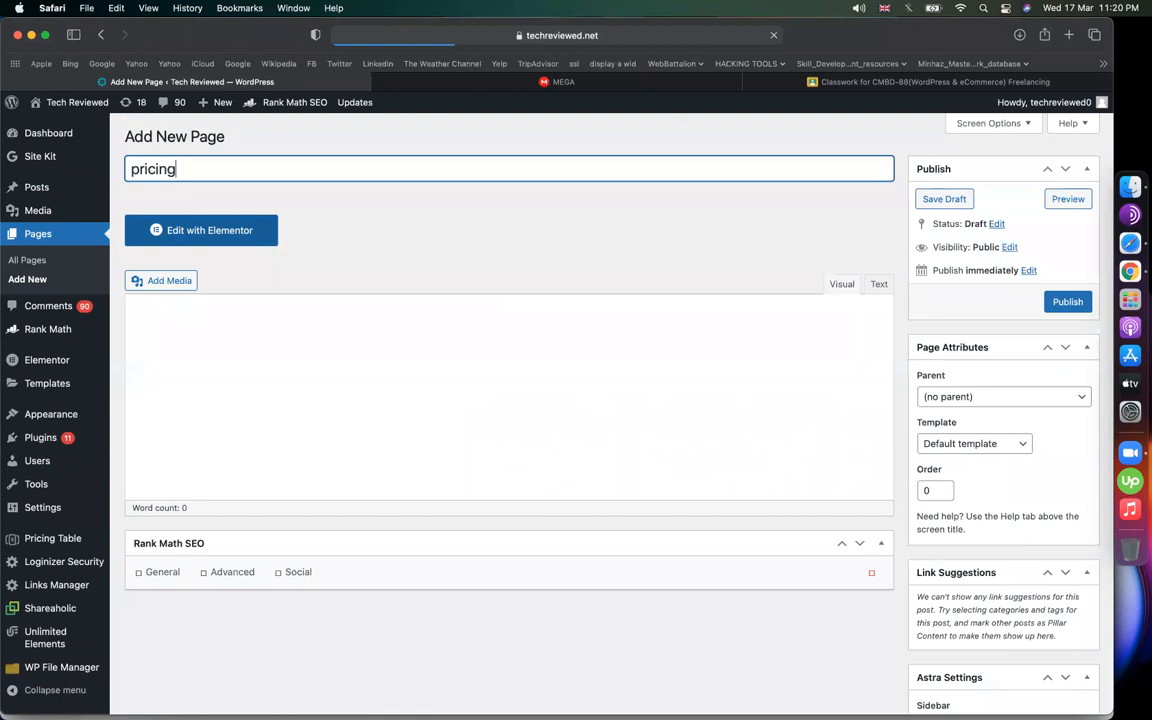
left_click(310, 353)
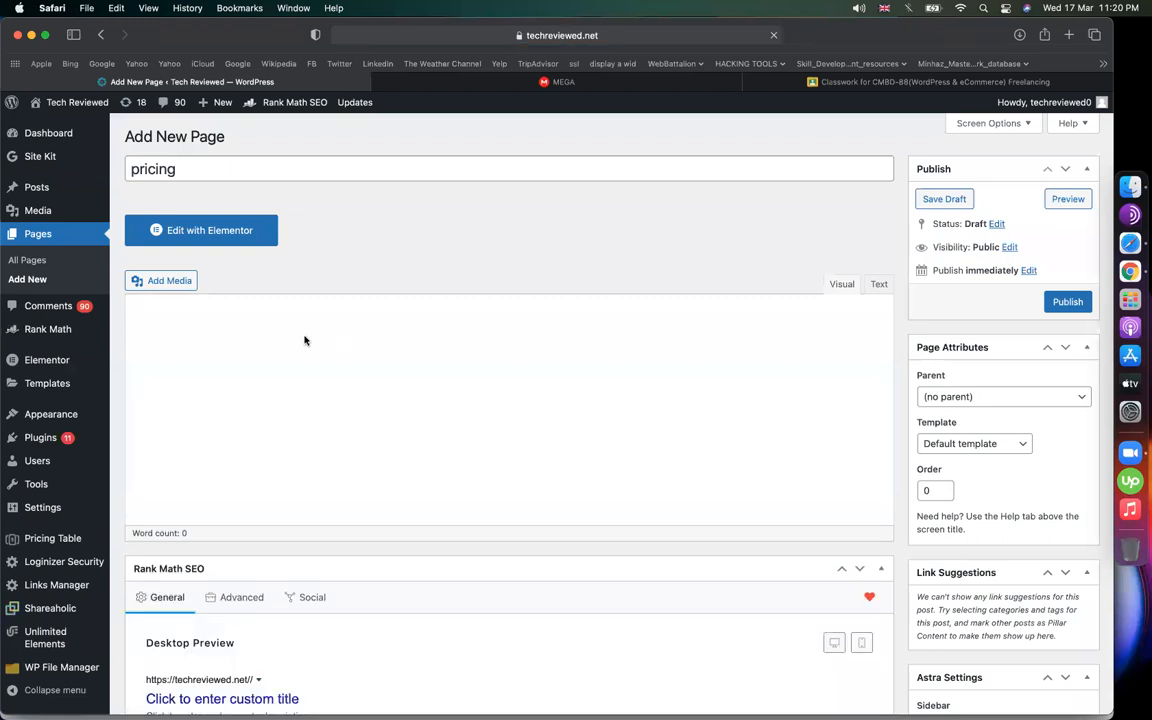
key("super+v")
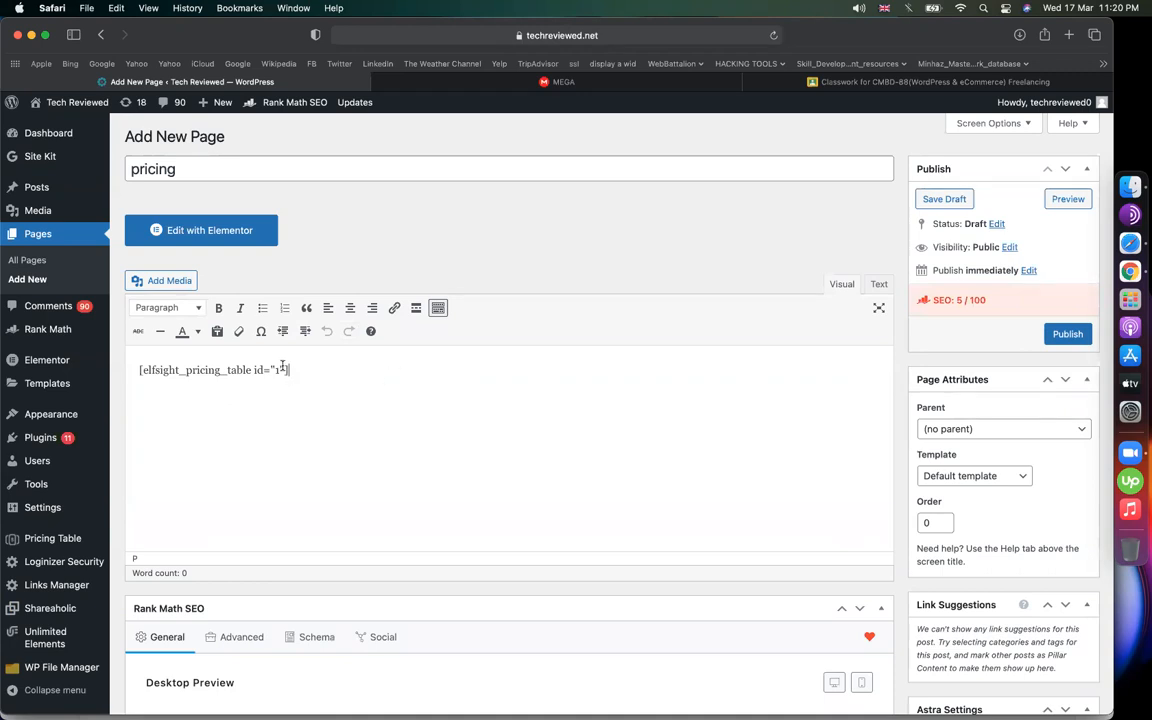
left_click(1068, 333)
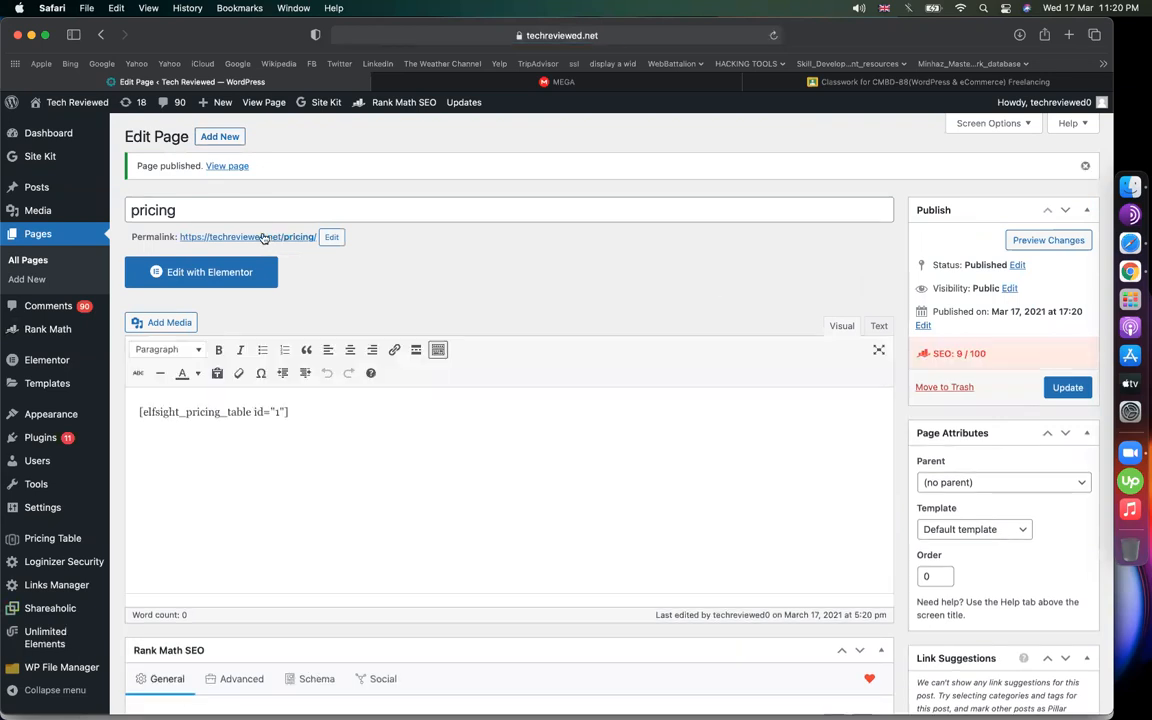
Open the published pricing page's permalink in a new tab and view it
right_click(266, 237)
left_click(285, 243)
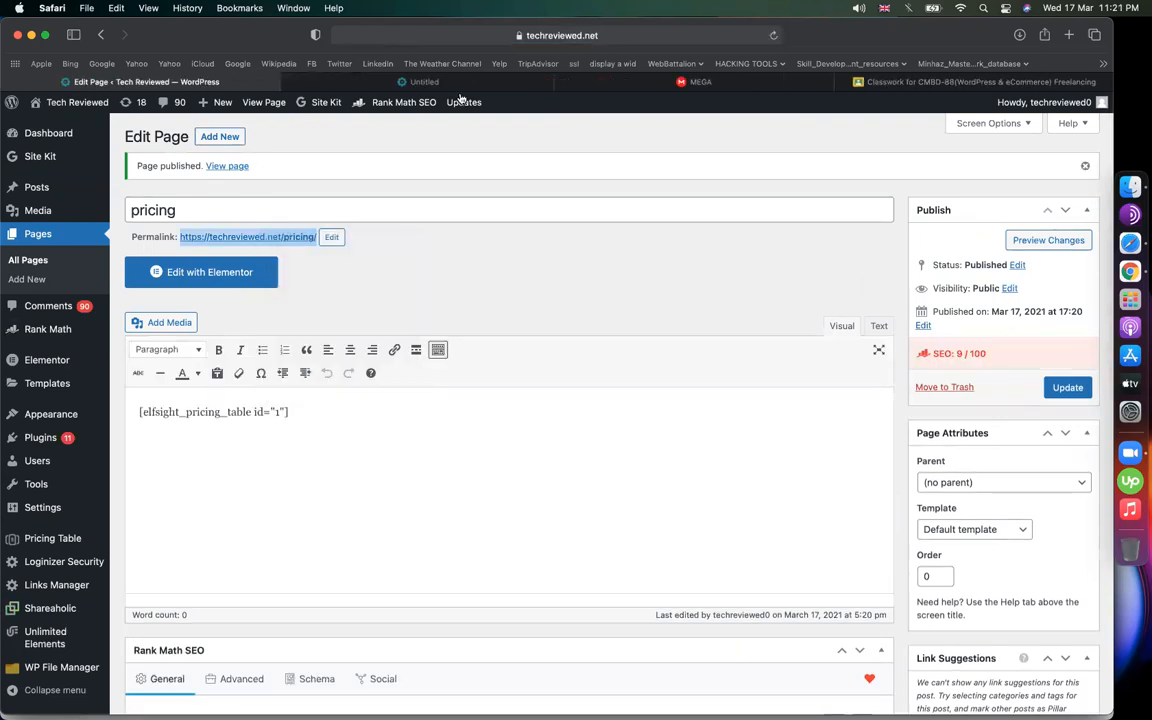
left_click(443, 81)
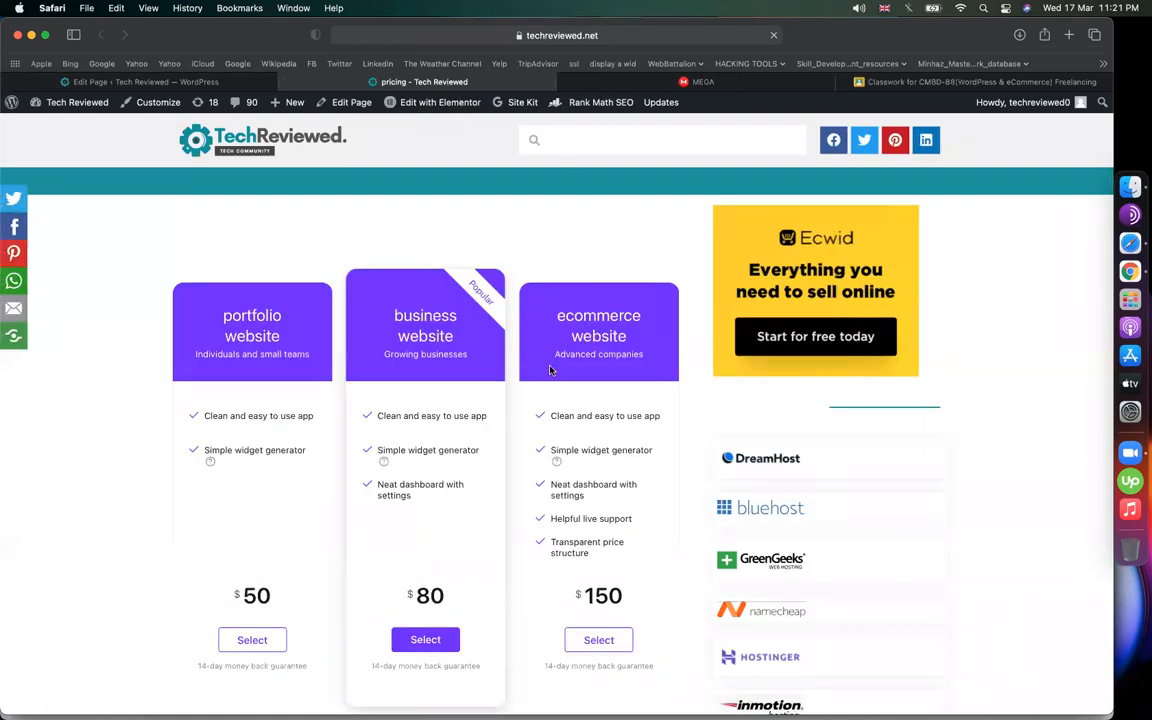
scroll(548, 370, "down", 3)
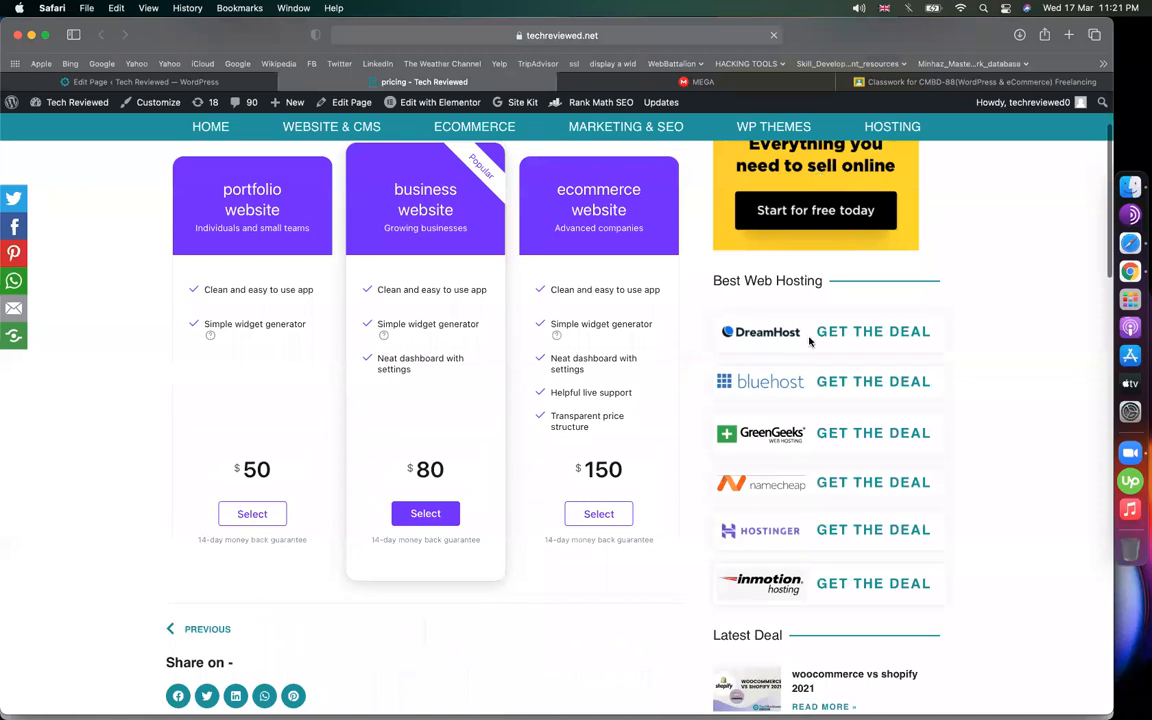
scroll(810, 300, "down", 5)
scroll(810, 300, "up", 5)
scroll(827, 303, "up", 3)
scroll(825, 301, "down", 2)
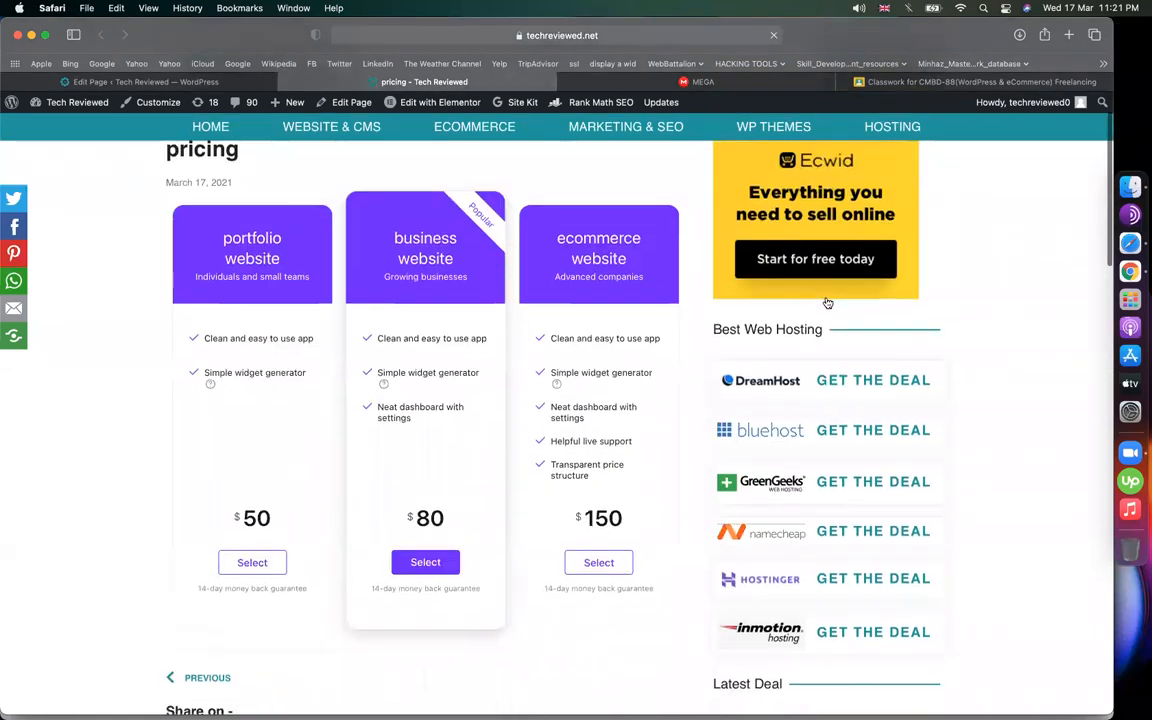
scroll(600, 350, "up", 1)
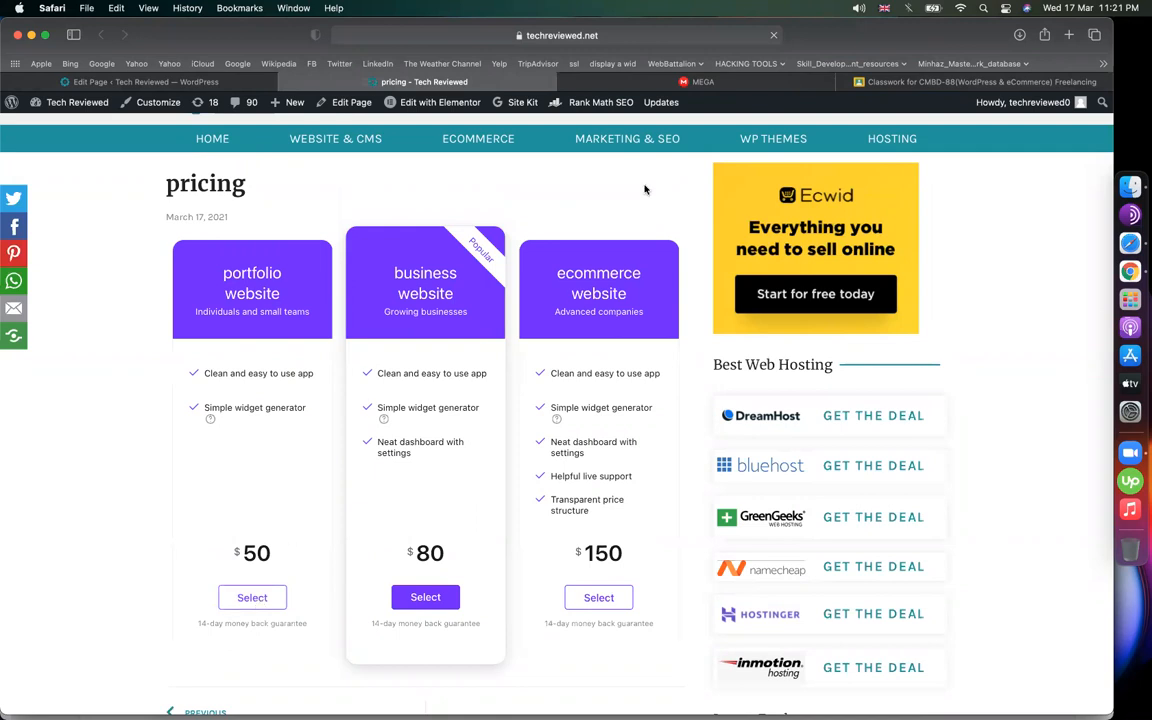
left_click(140, 81)
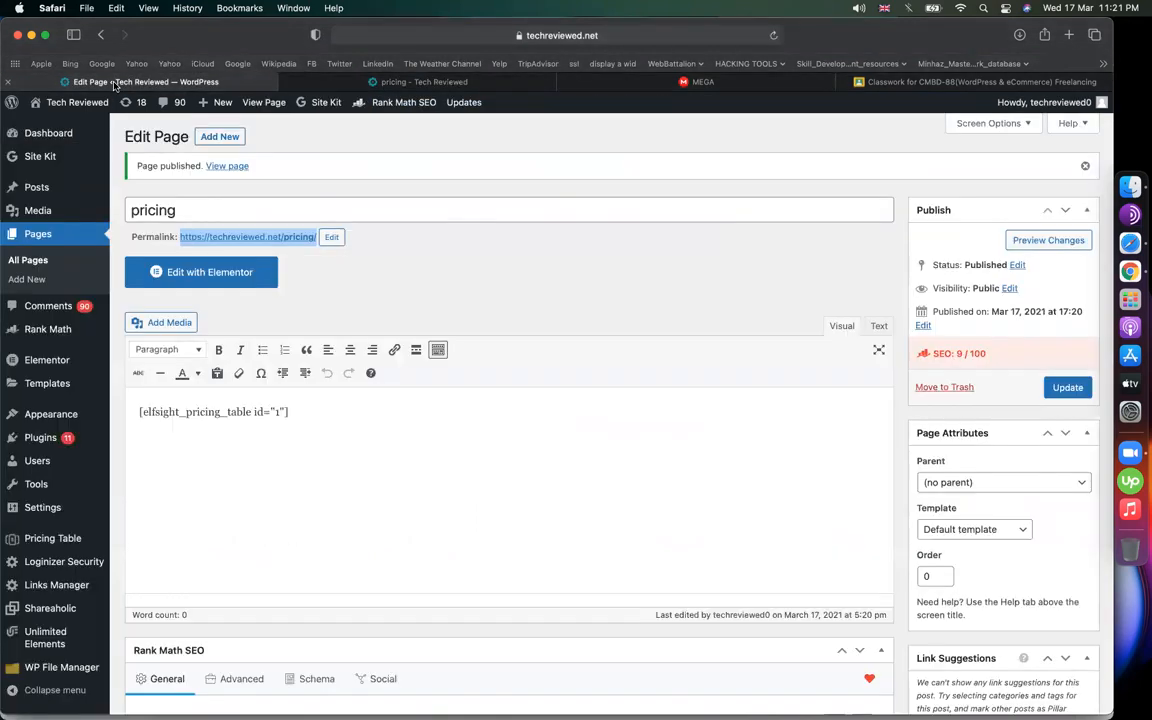
Upload and install WP Easy Paypal Payment.zip as a new plugin, then activate it
mouse_move(92, 436)
left_click(170, 459)
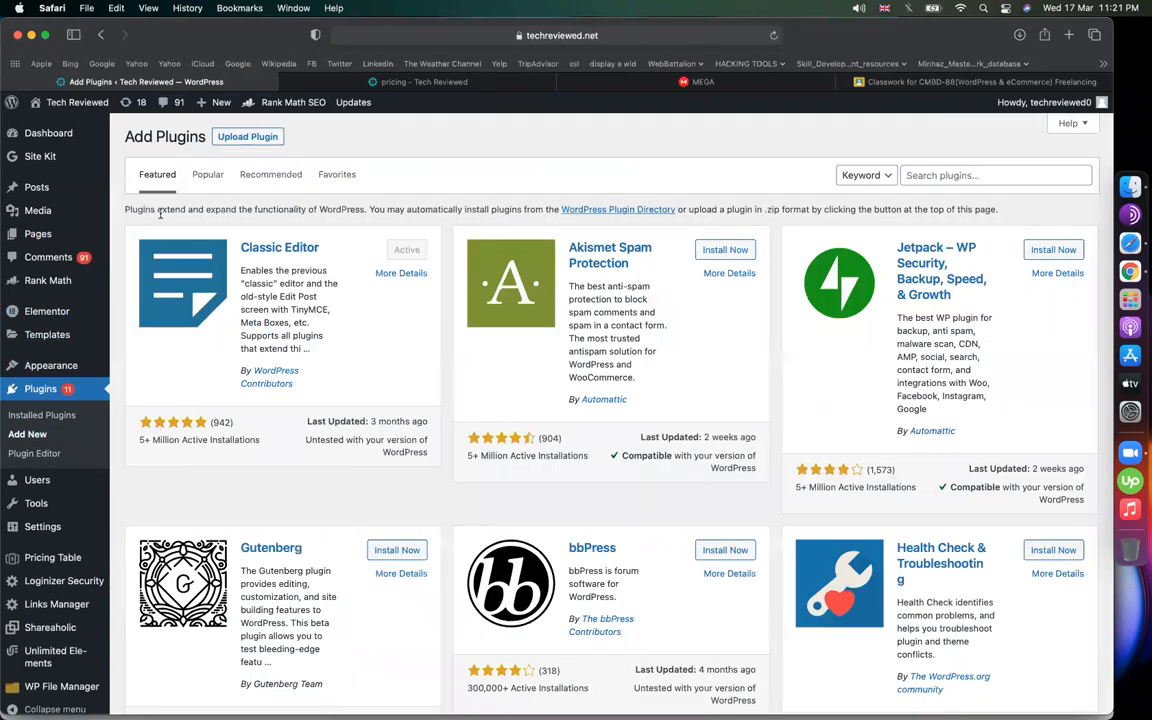
left_click(240, 136)
left_click(470, 252)
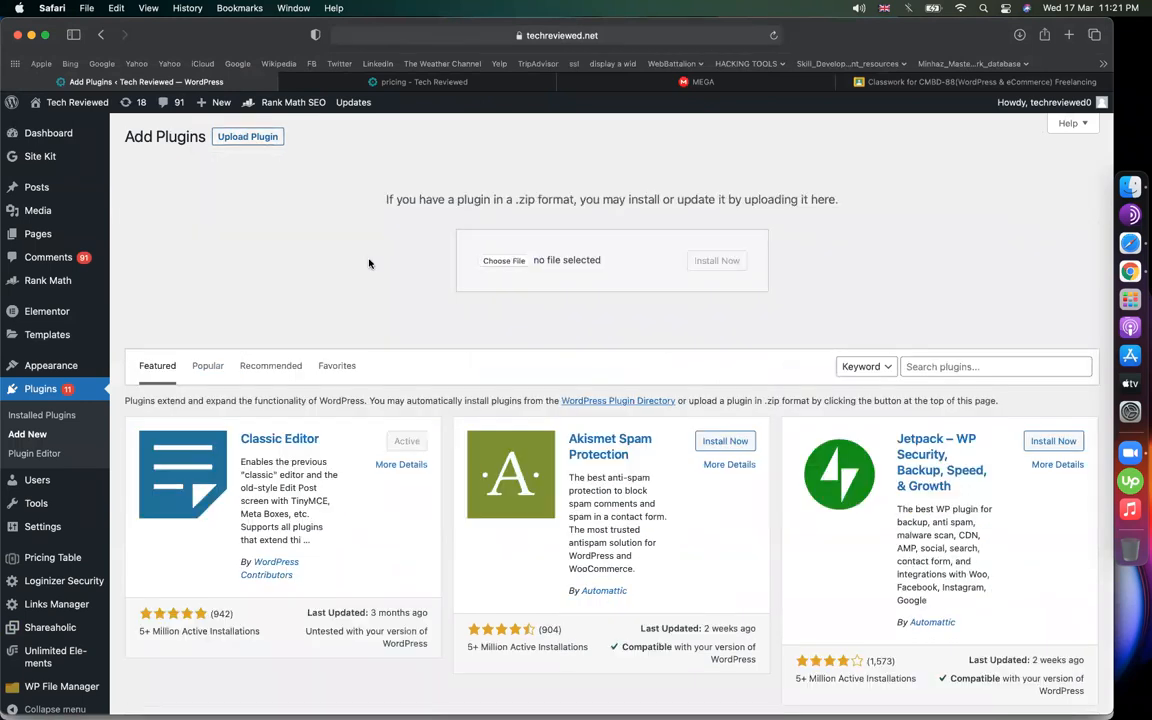
scroll(330, 341, "down", 10)
left_click(296, 468)
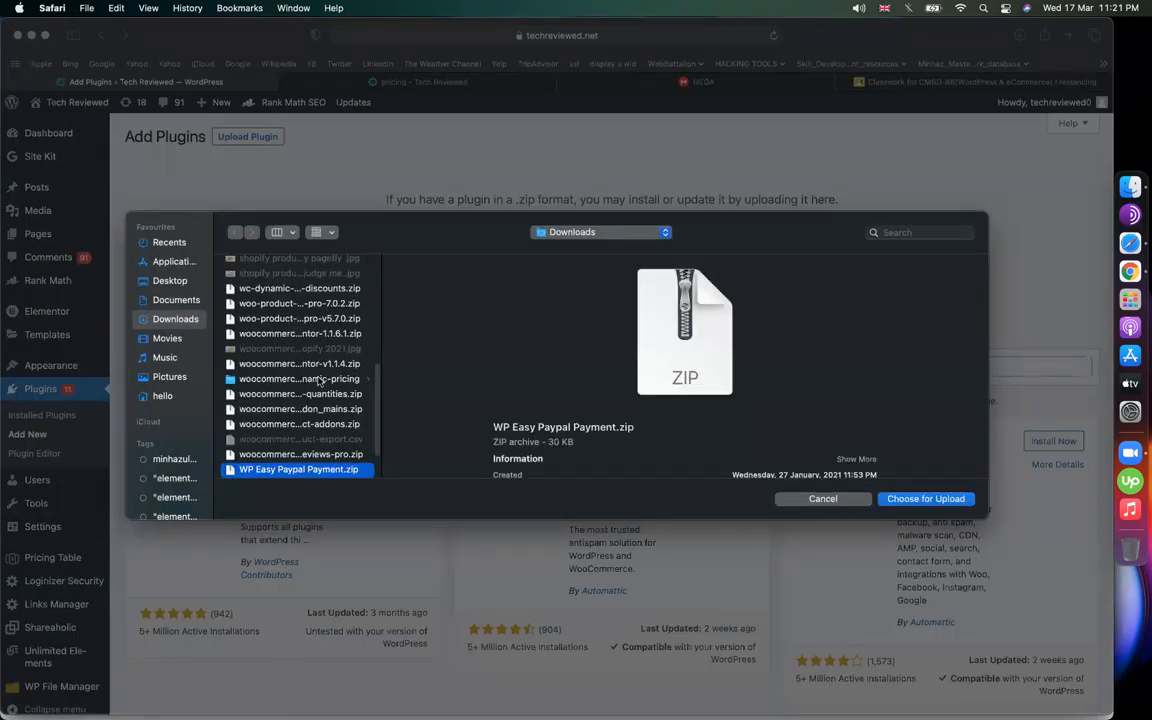
key("Return")
left_click(706, 263)
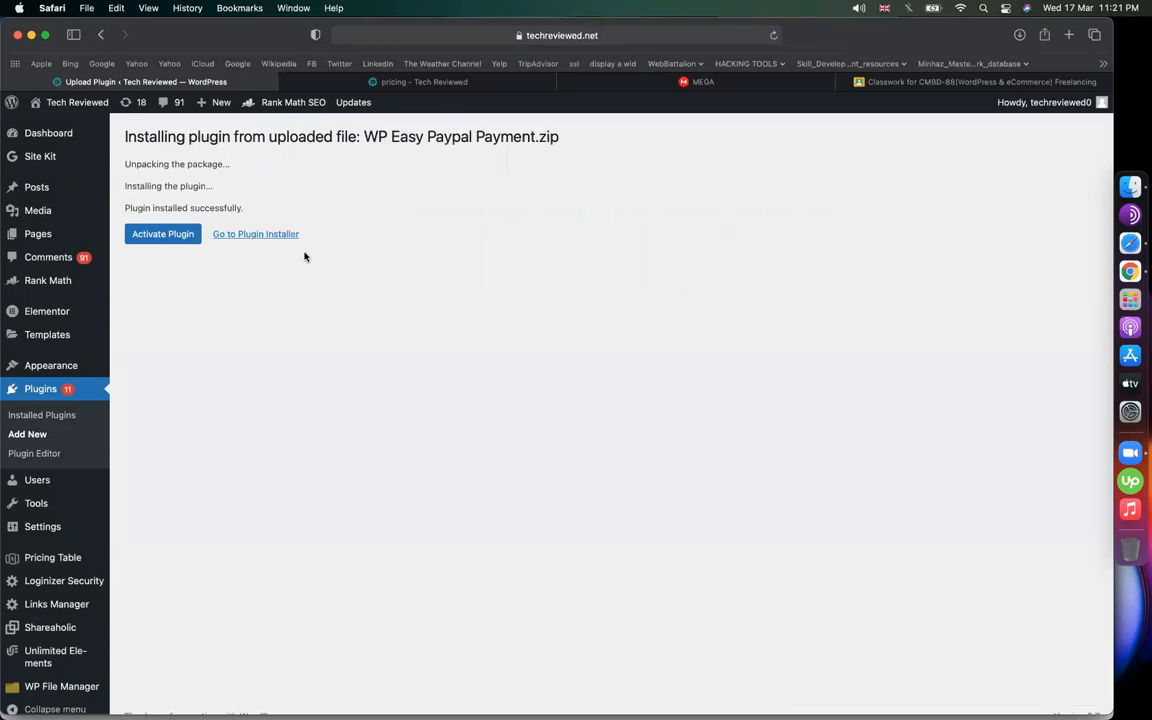
left_click(164, 233)
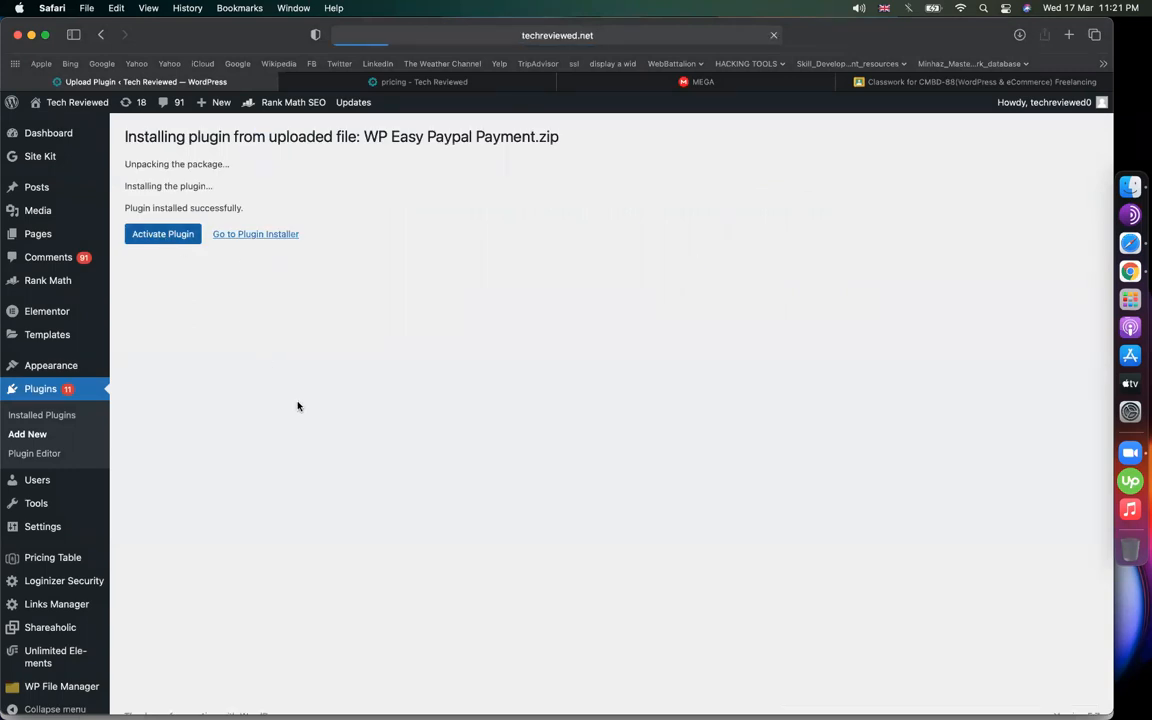
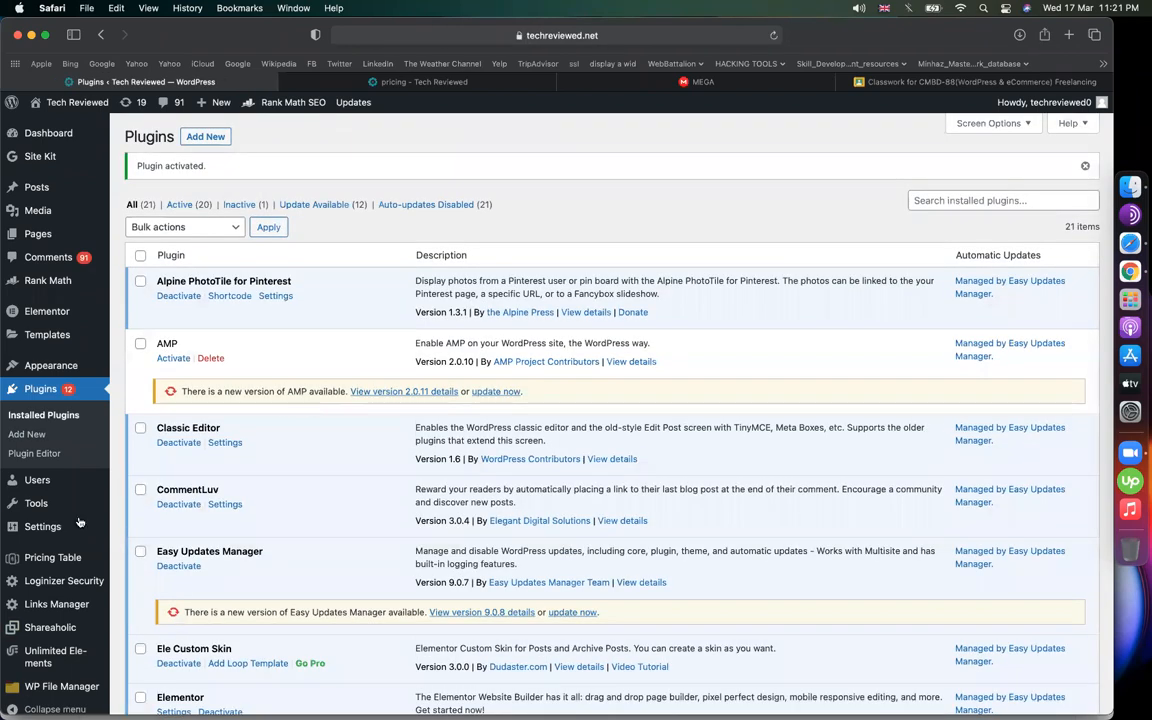
In the Updates options' Plugins tab, set WP Easy Paypal Payment Accept to Blocked
mouse_move(52, 146)
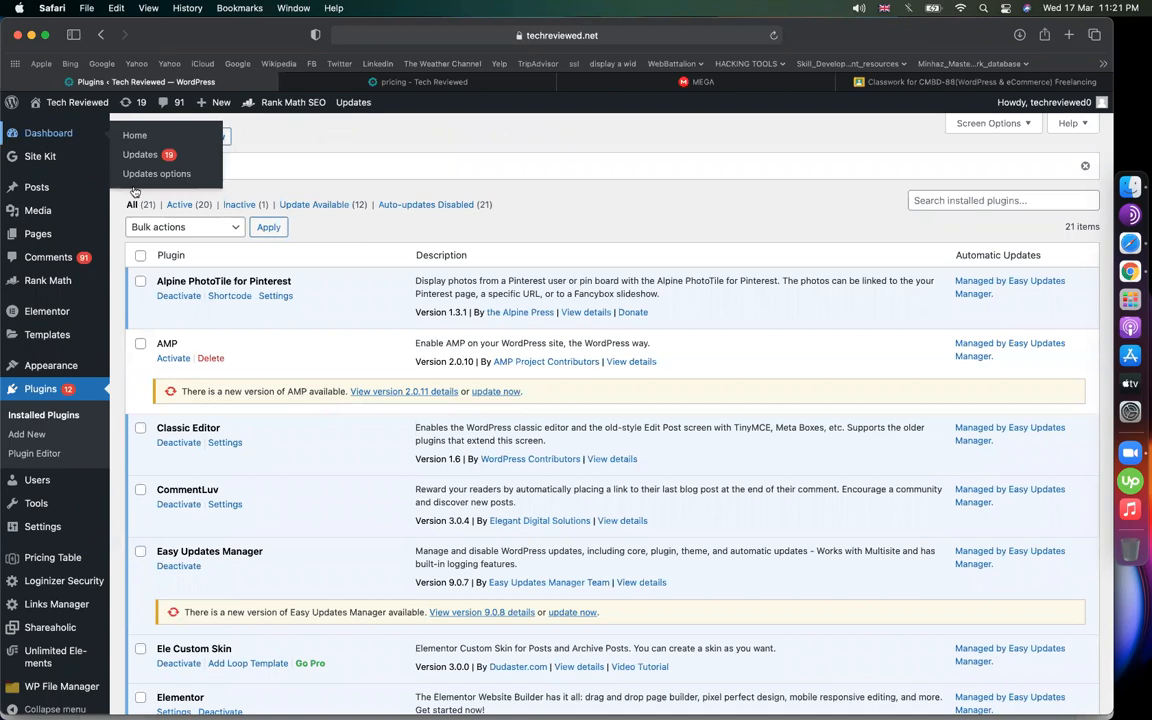
left_click(147, 174)
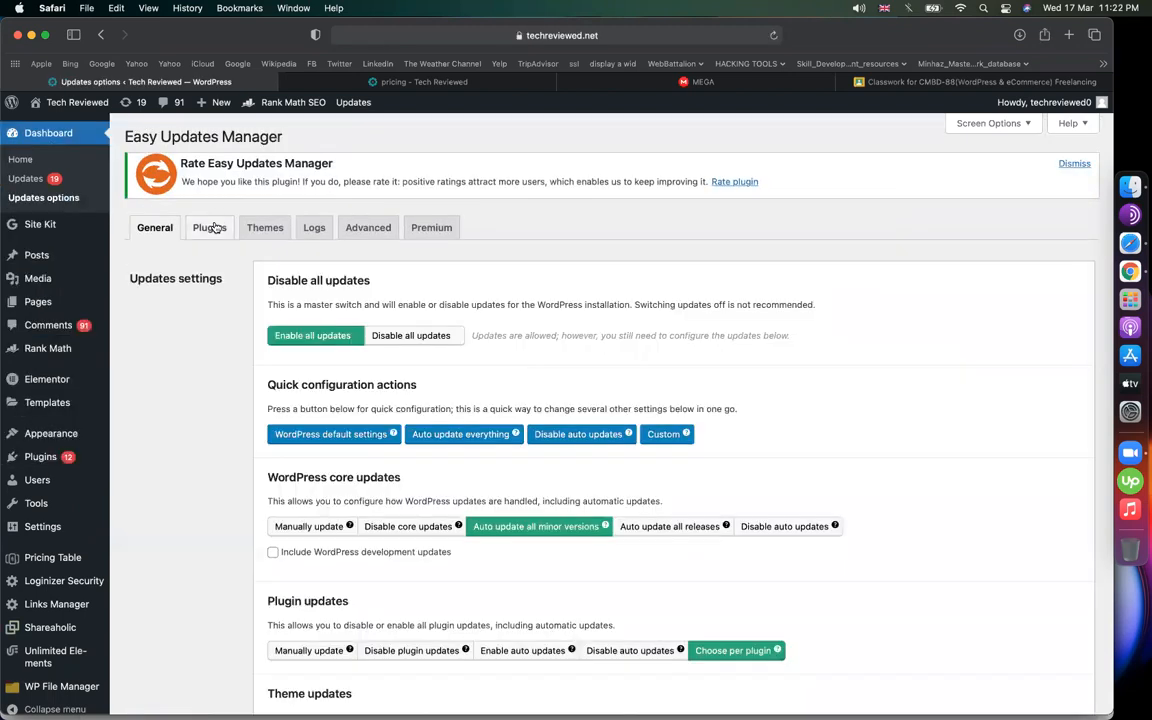
left_click(211, 228)
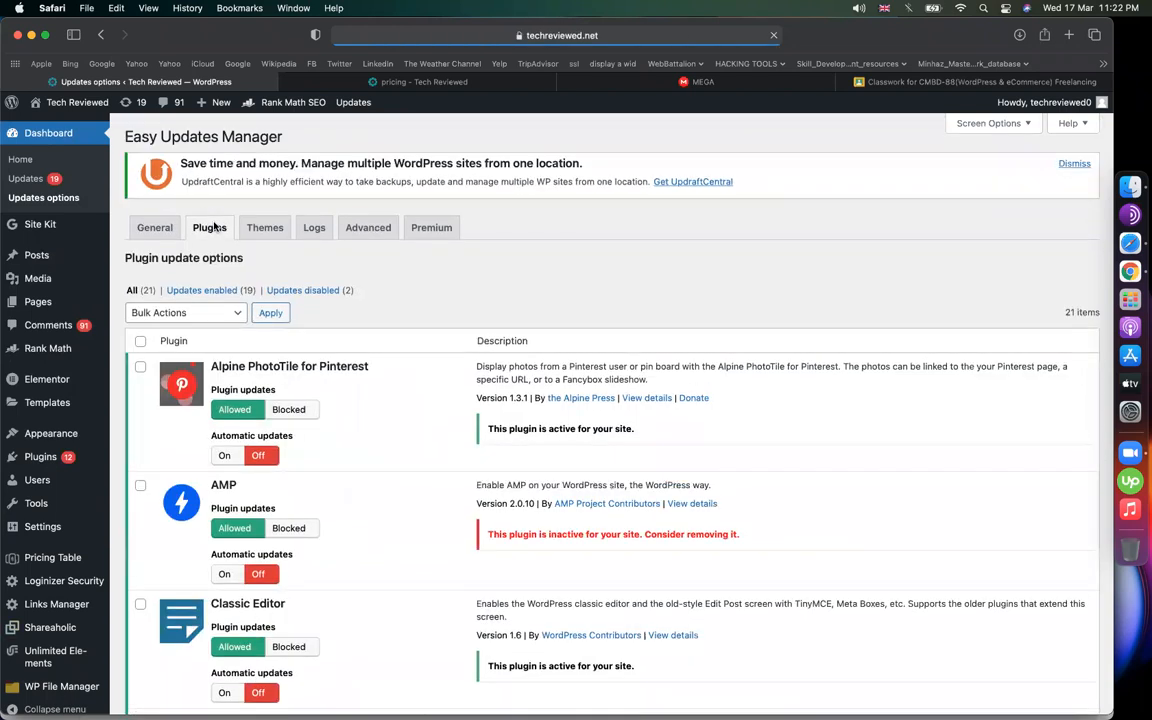
scroll(330, 369, "down", 10)
scroll(330, 369, "down", 12)
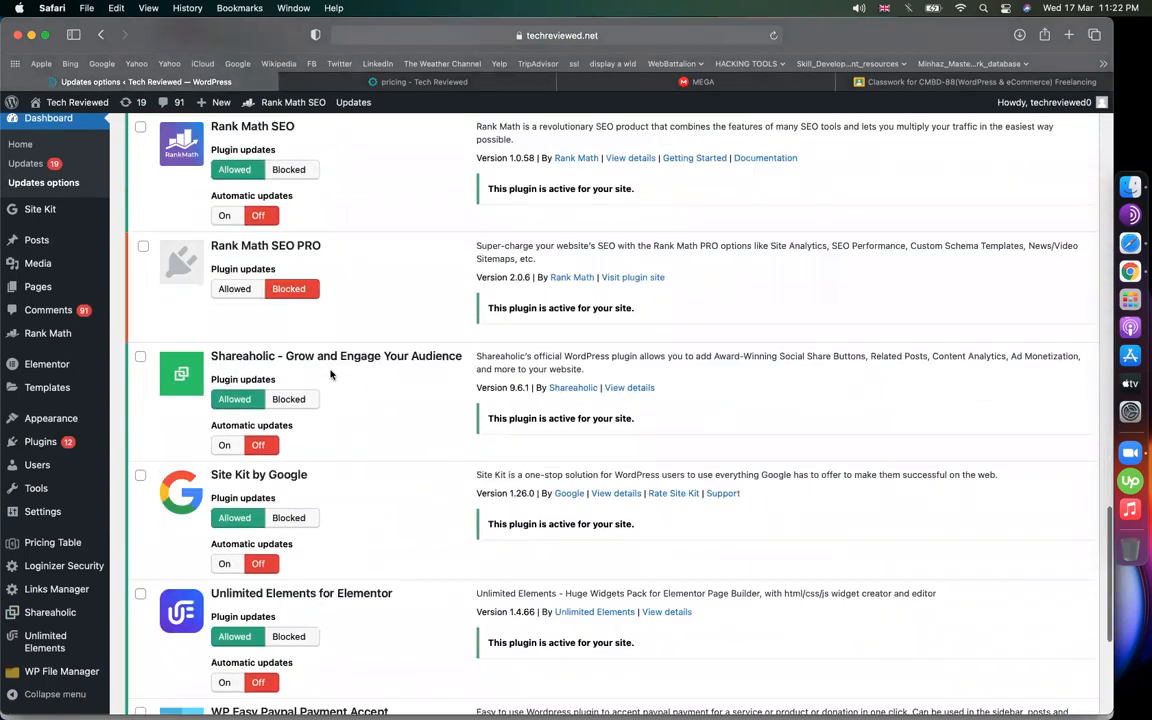
scroll(330, 373, "down", 6)
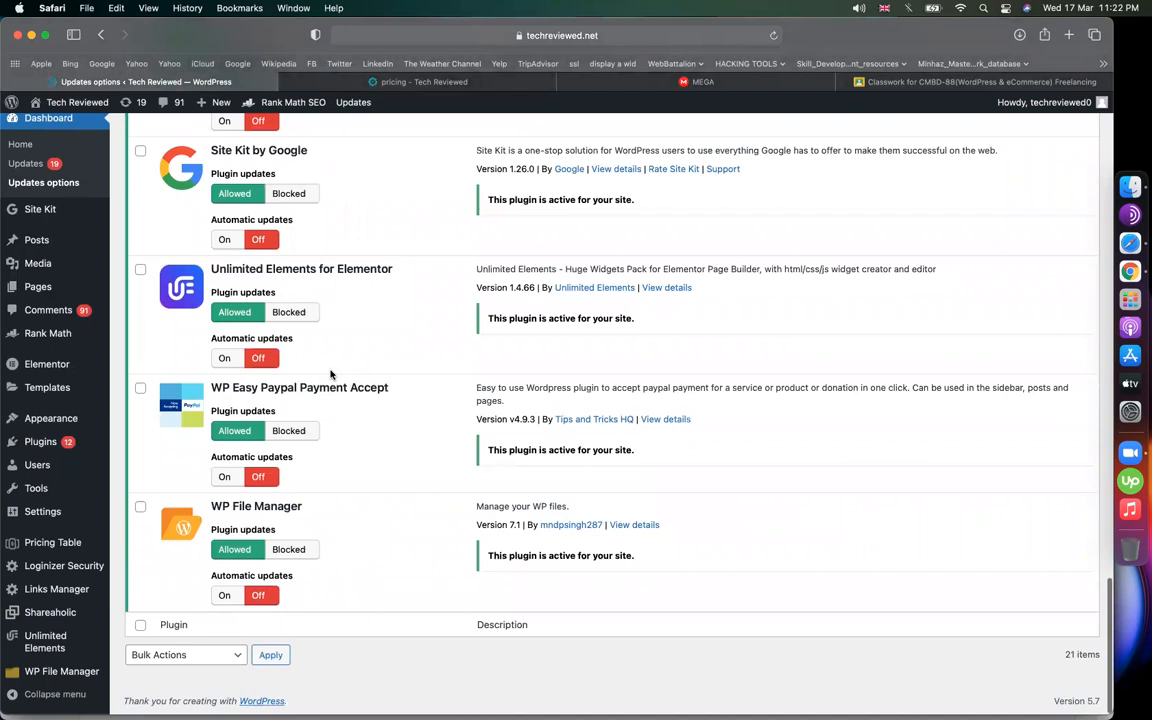
left_click(302, 432)
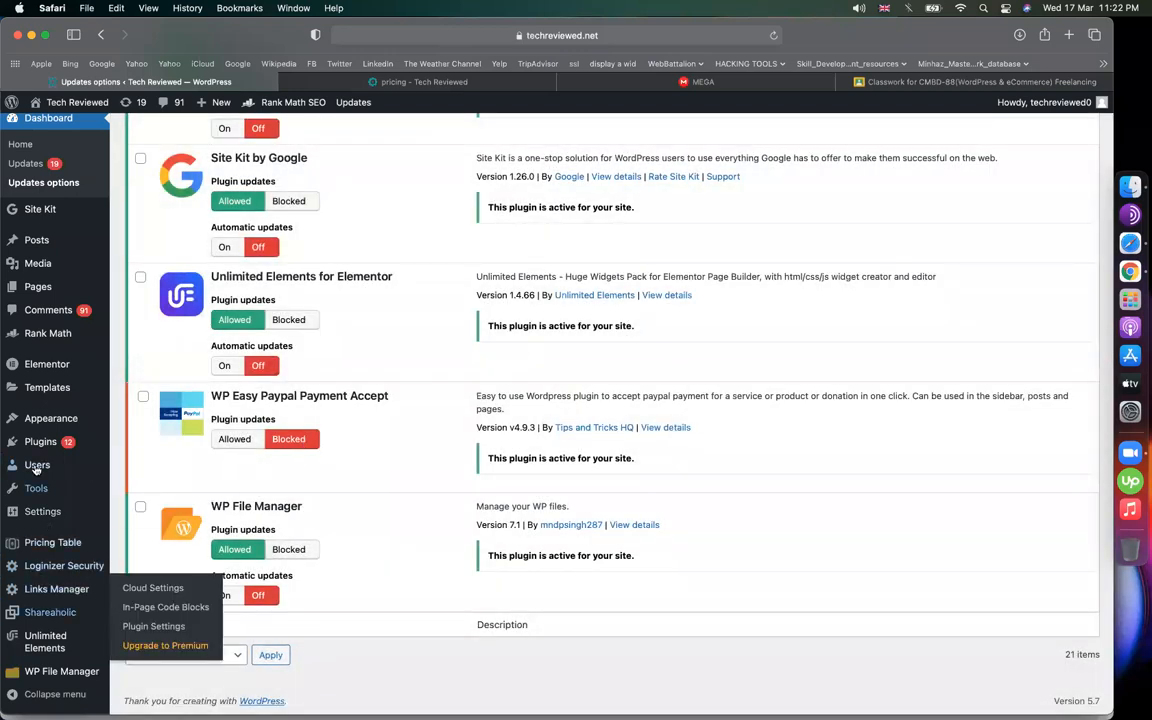
mouse_move(41, 450)
mouse_move(47, 511)
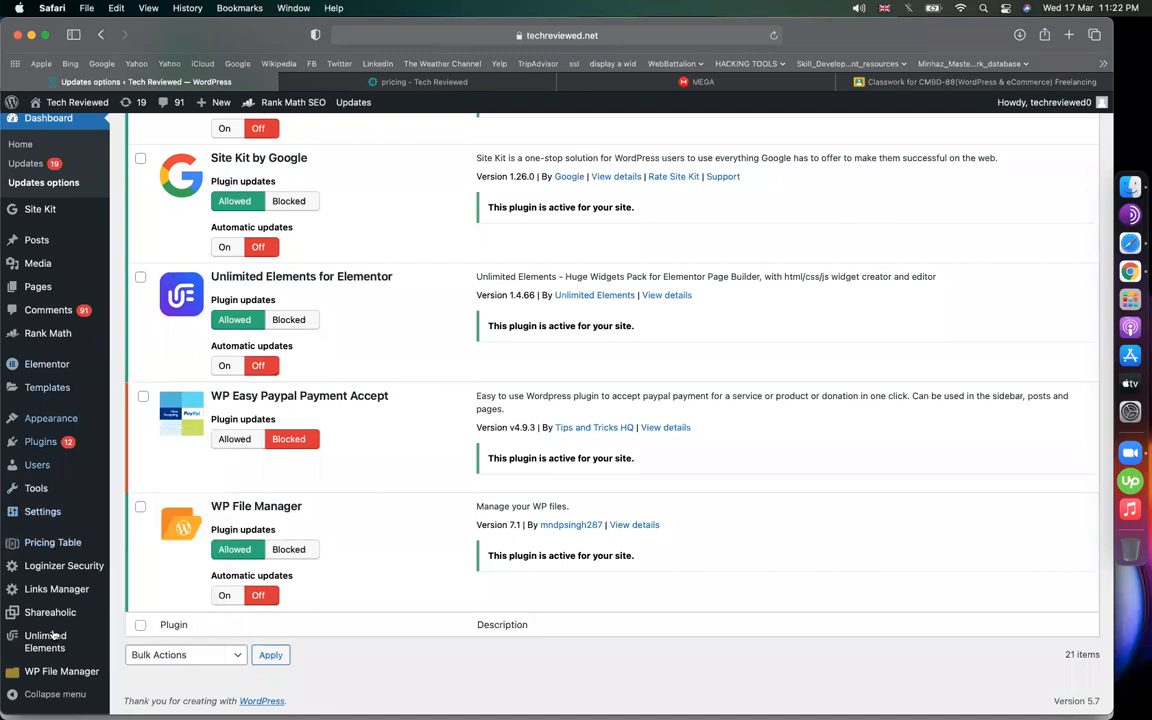
mouse_move(47, 557)
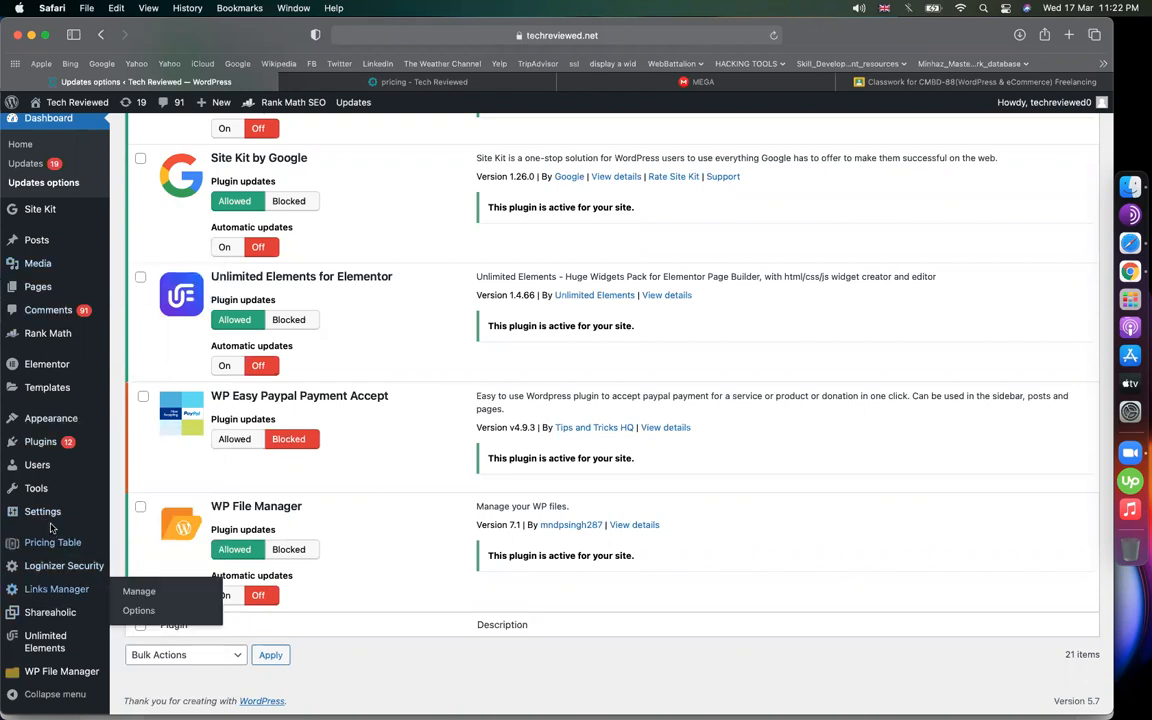
mouse_move(38, 490)
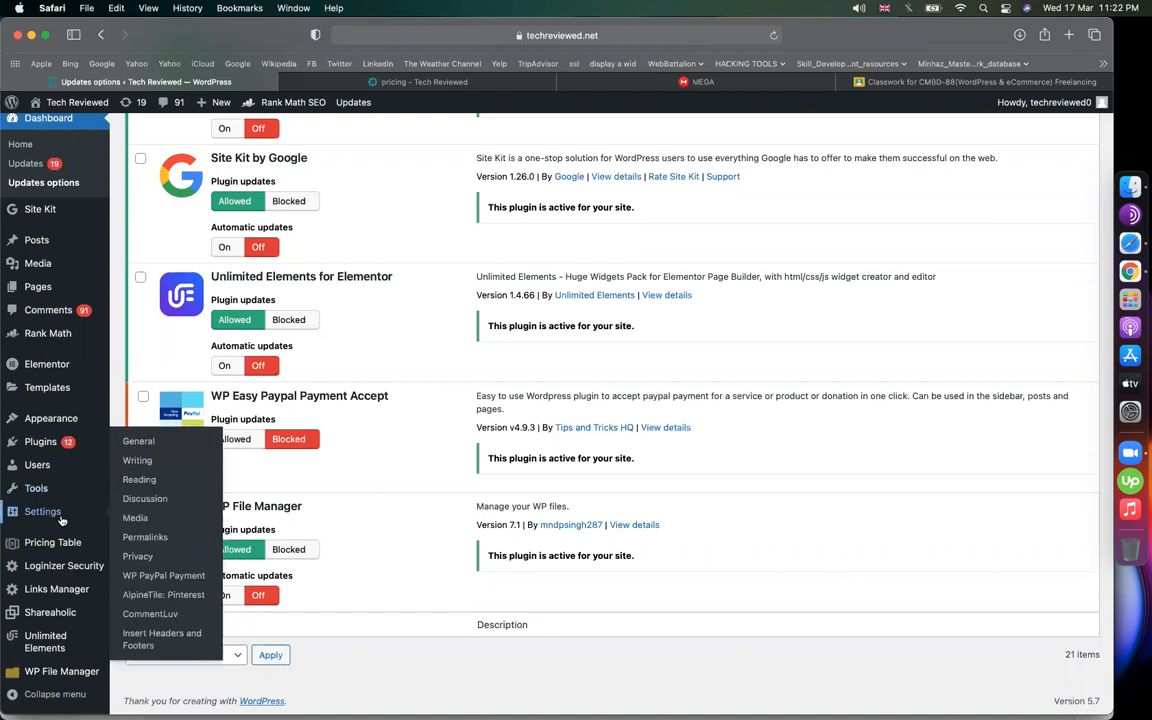
Change the WP PayPal Payment widget title to 'Website Payment'
left_click(151, 578)
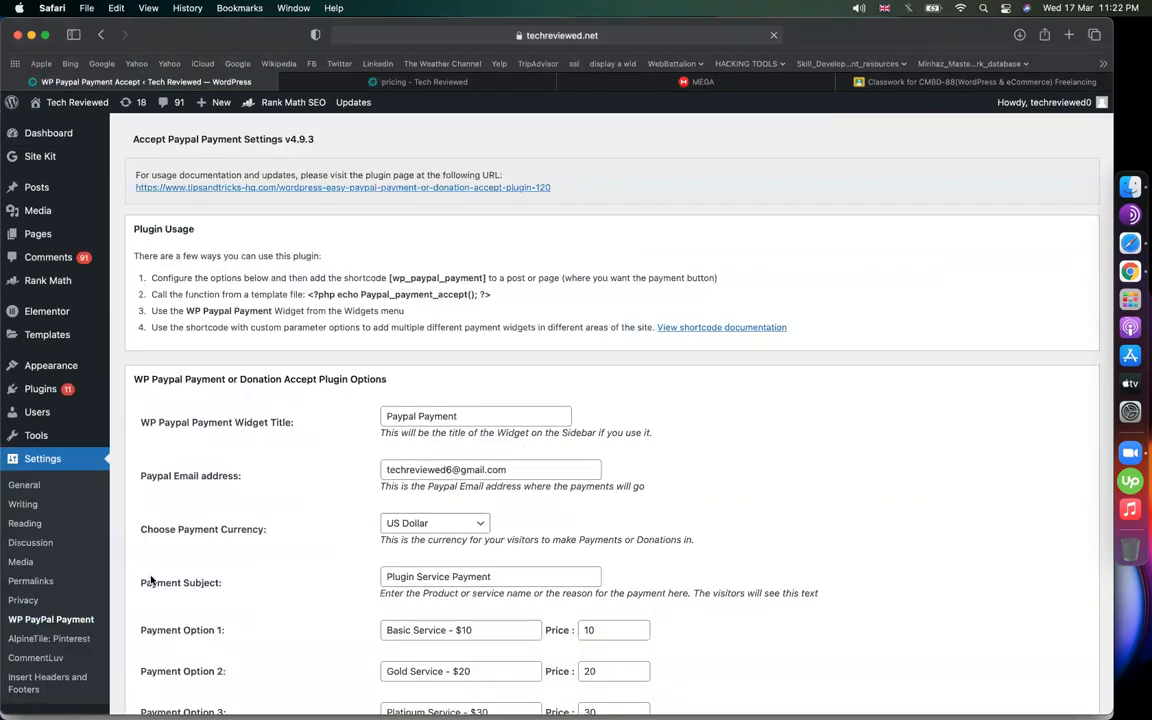
triple_click(495, 422)
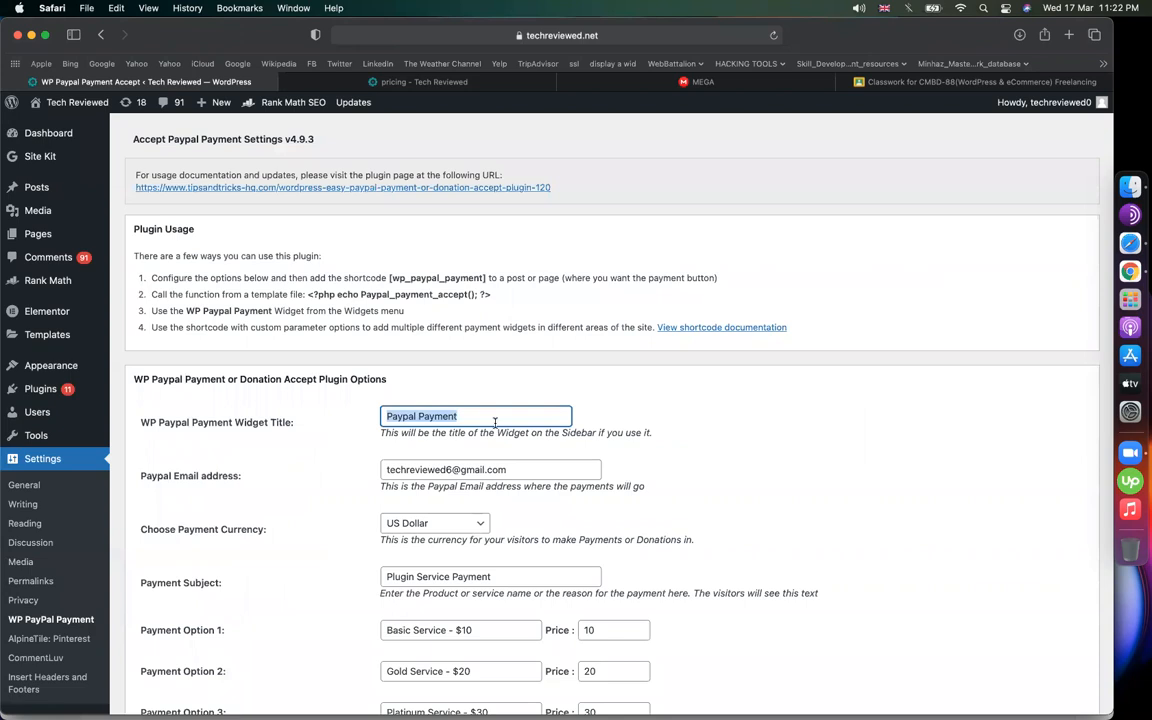
type("Webs")
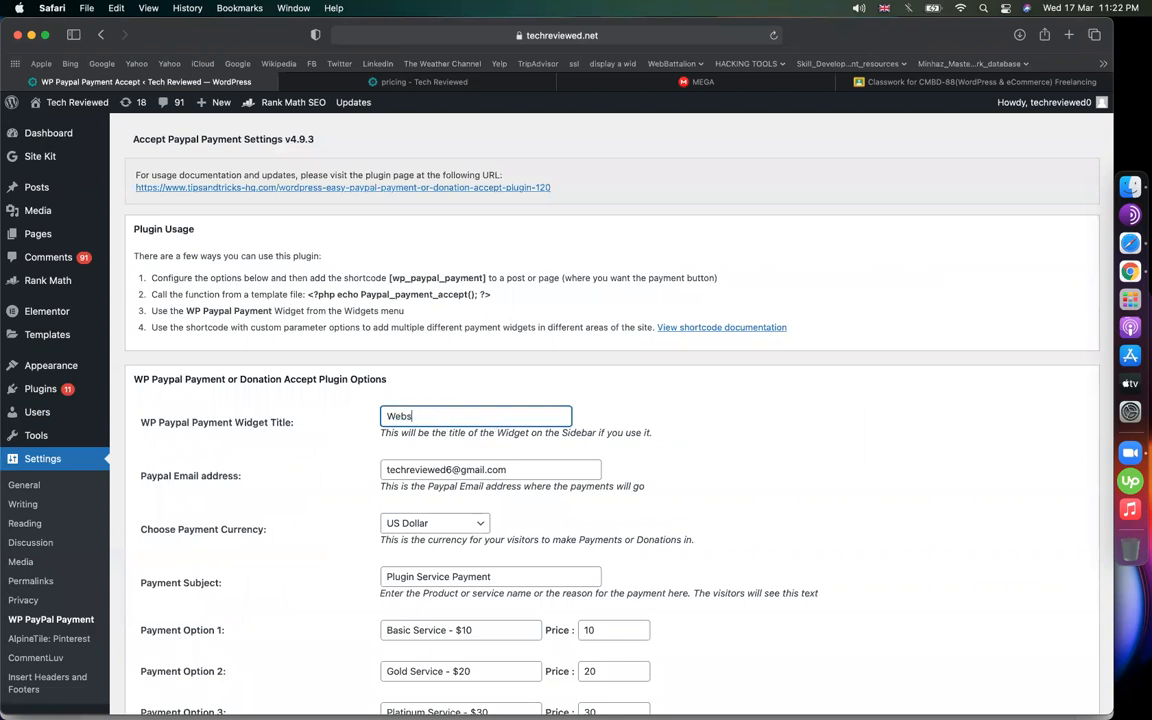
type("ite Payment")
Replace the receiving PayPal e-mail address with the new account's e-mail
triple_click(529, 469)
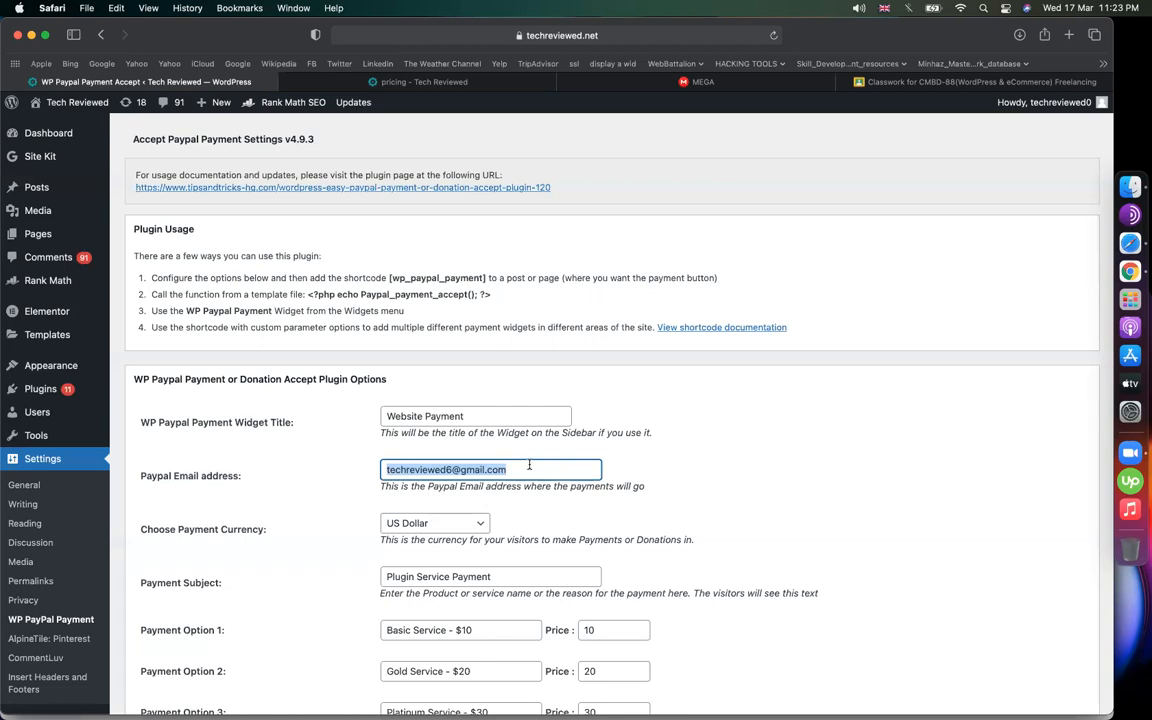
scroll(836, 440, "down", 3)
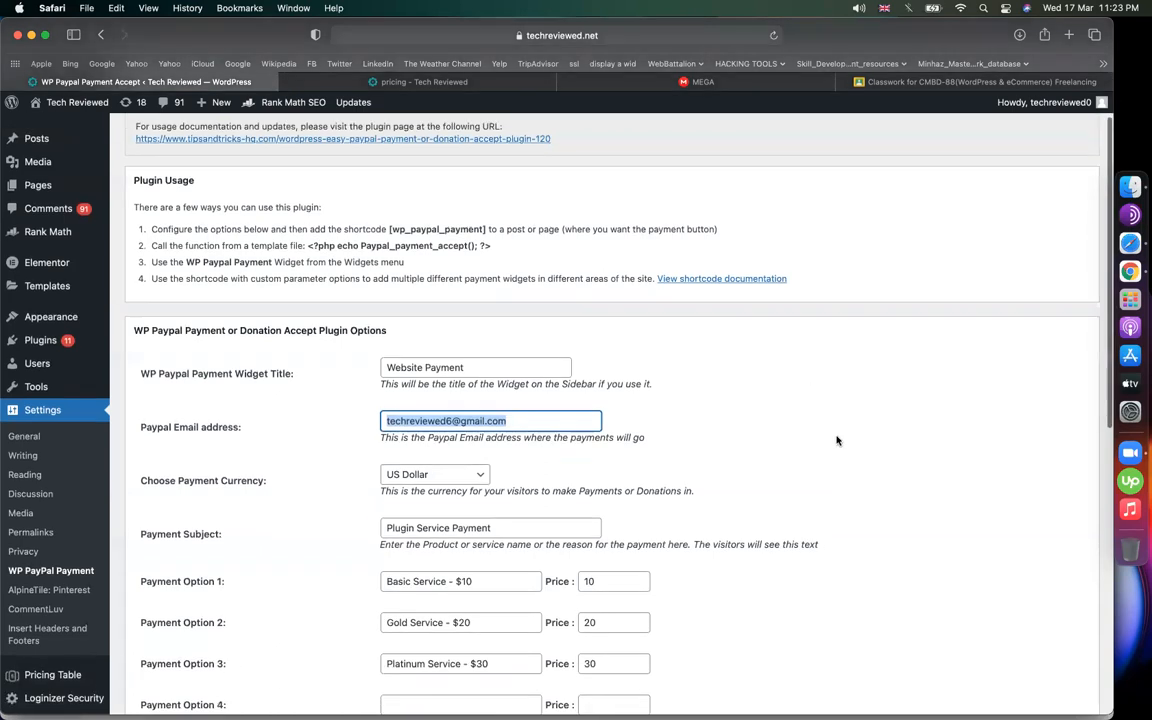
scroll(796, 408, "down", 5)
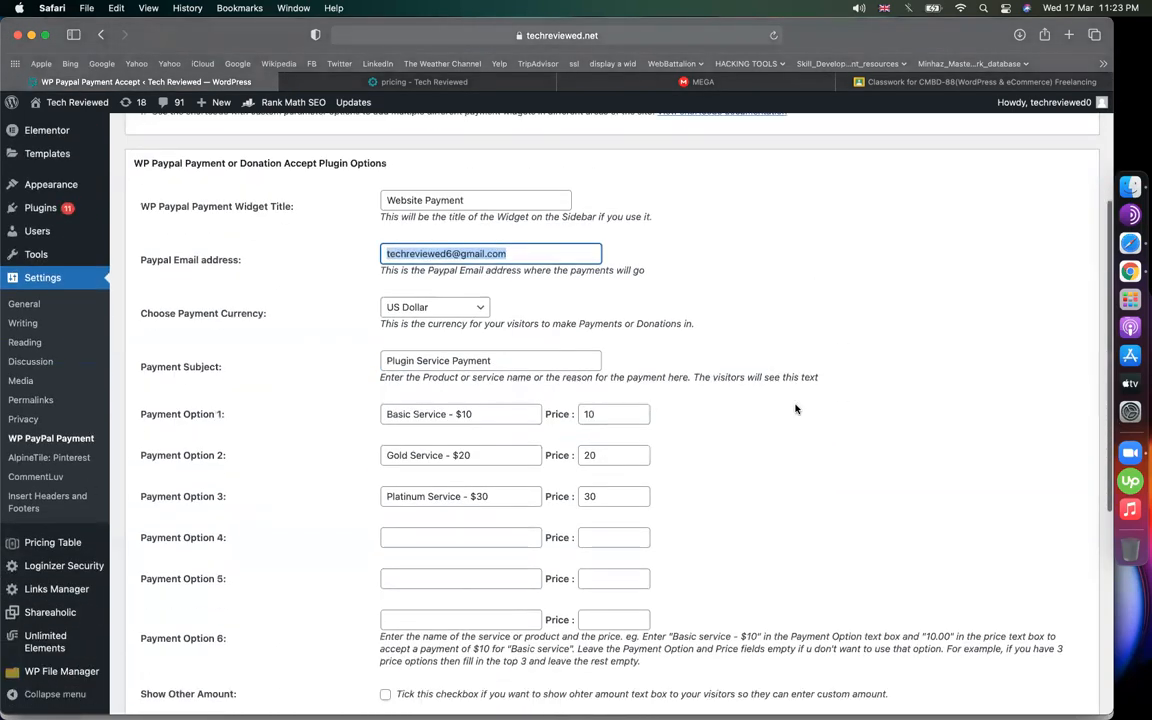
left_click(513, 255)
key("super+a")
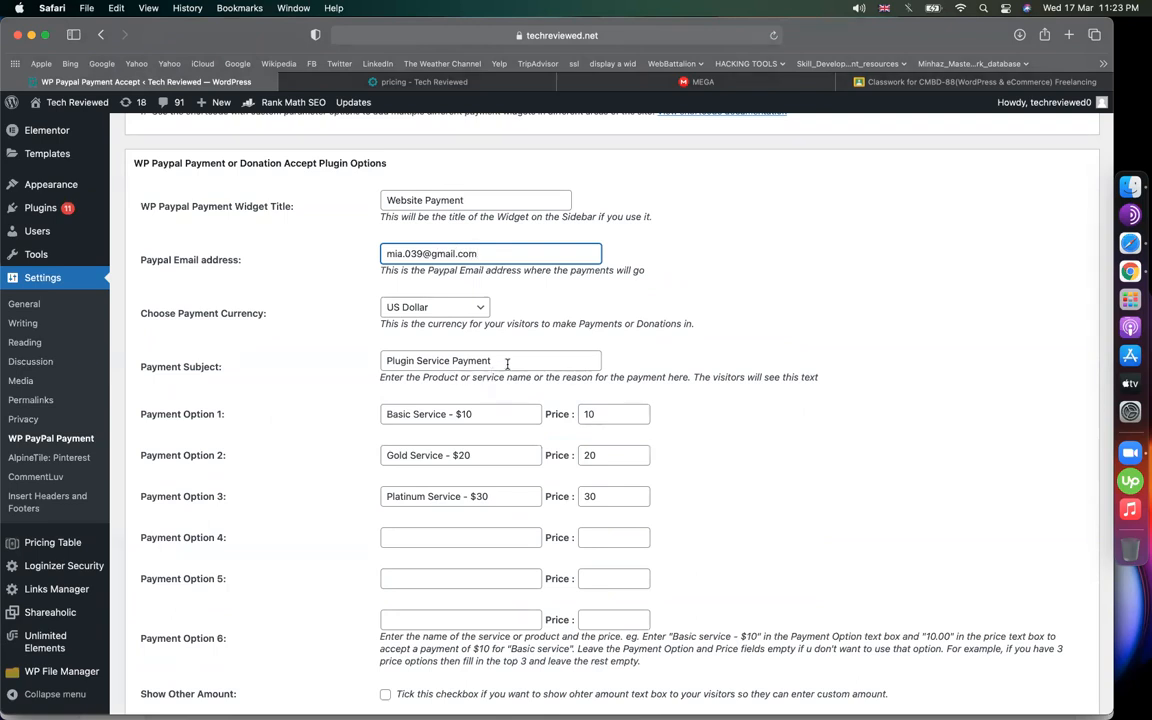
Copy 'Website Payment' from the widget title into the Payment Subject field
left_click_drag(509, 364, 342, 360)
scroll(342, 360, "up", 2)
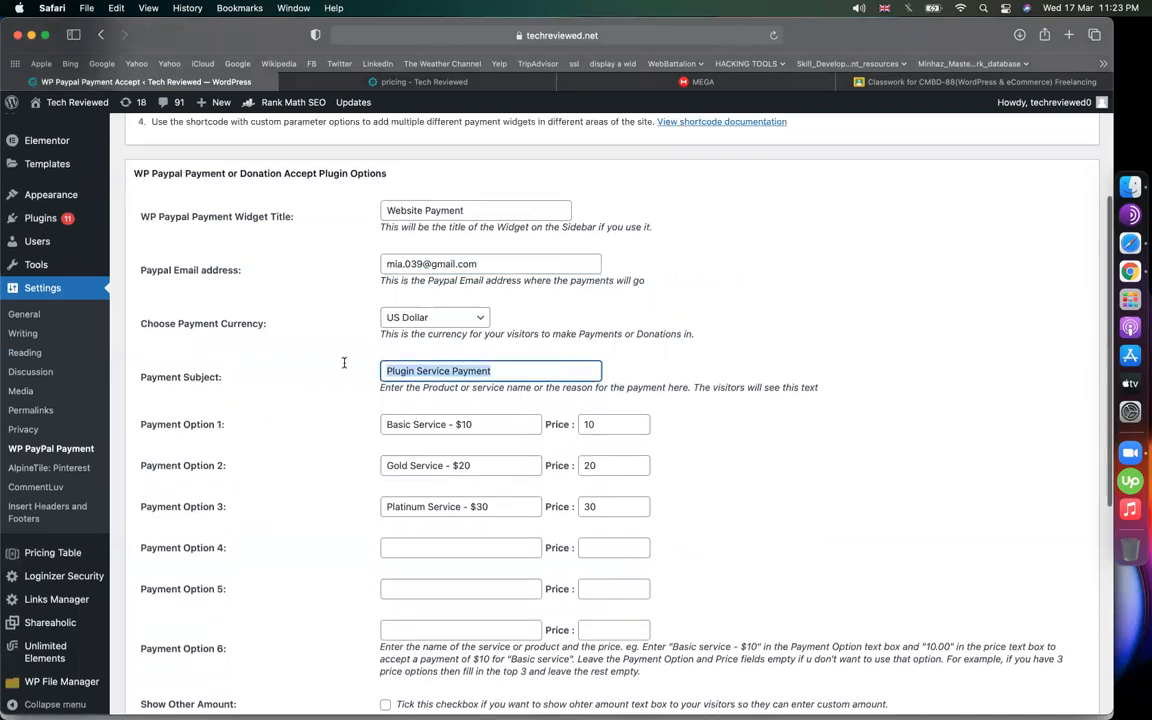
left_click_drag(465, 283, 296, 285)
key("cmd+c")
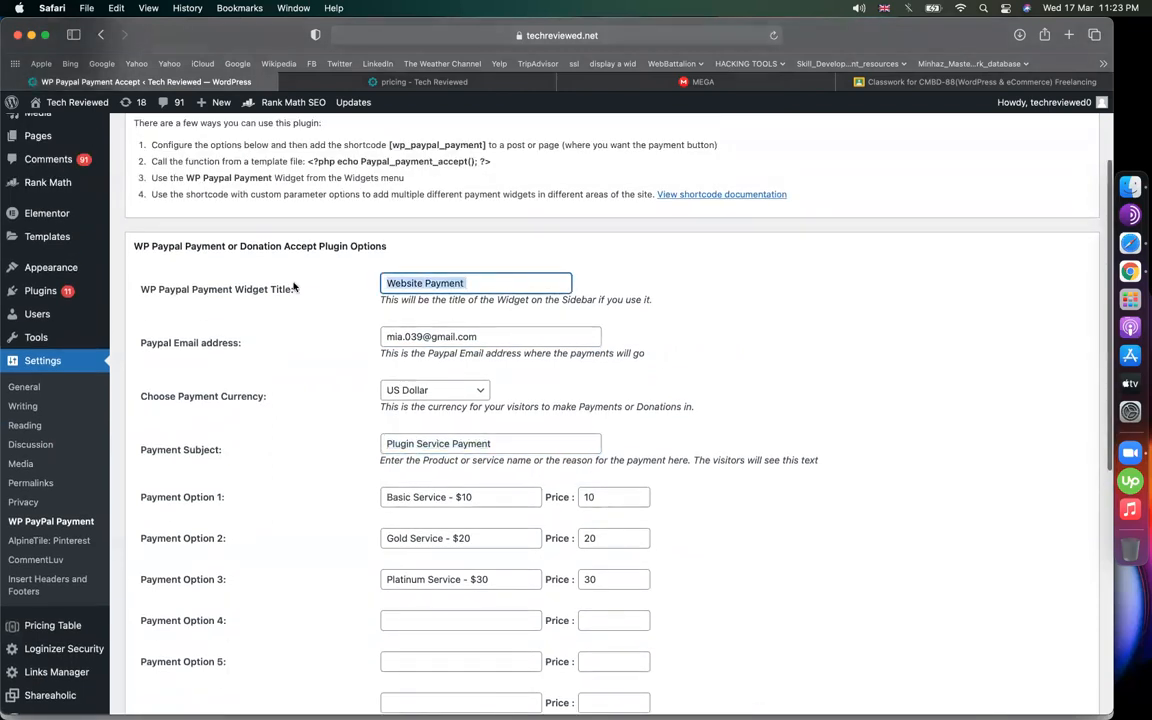
triple_click(473, 446)
key("cmd+v")
scroll(474, 166, "down", 1)
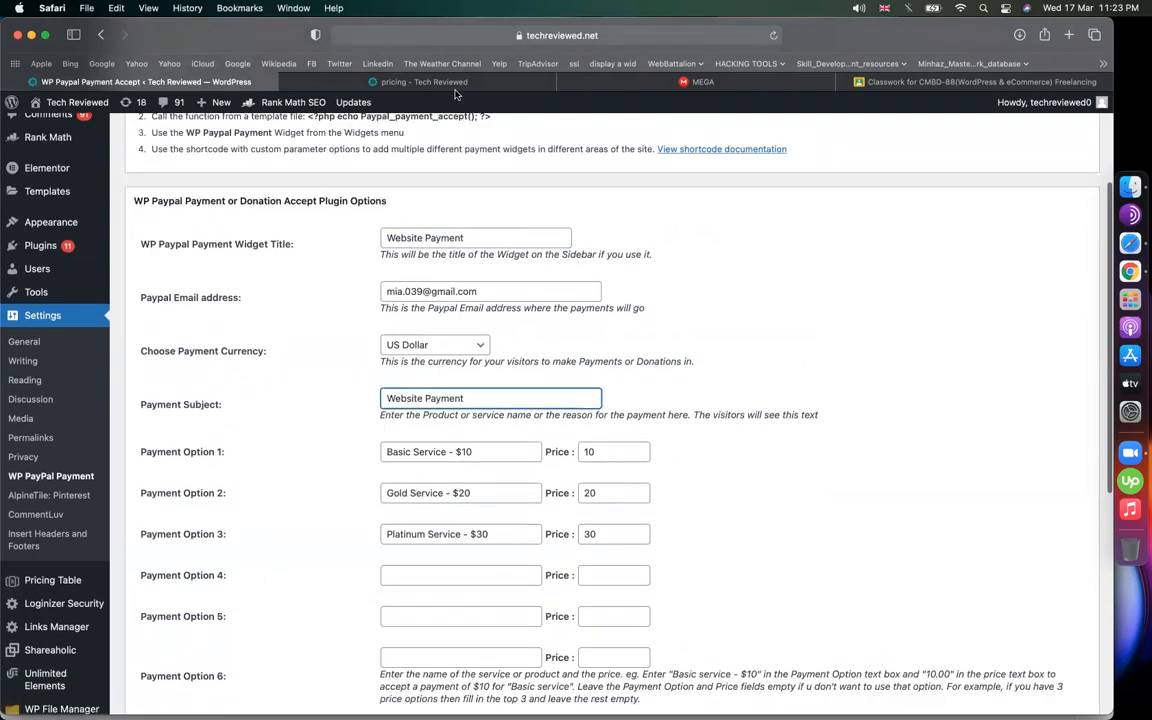
left_click(413, 82)
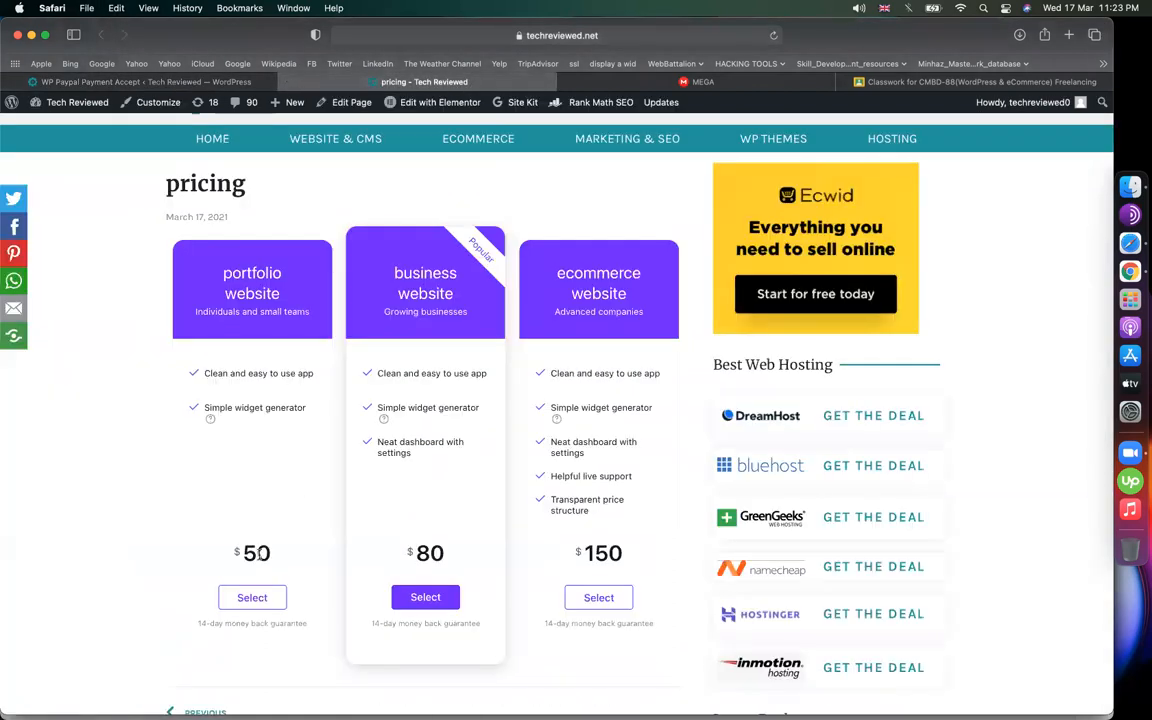
Rename payment option 1 to 'portfolio website' and give it a $50 price
left_click_drag(283, 299, 219, 275)
key("super+c")
left_click(180, 82)
left_click_drag(446, 452, 374, 448)
key("super+v")
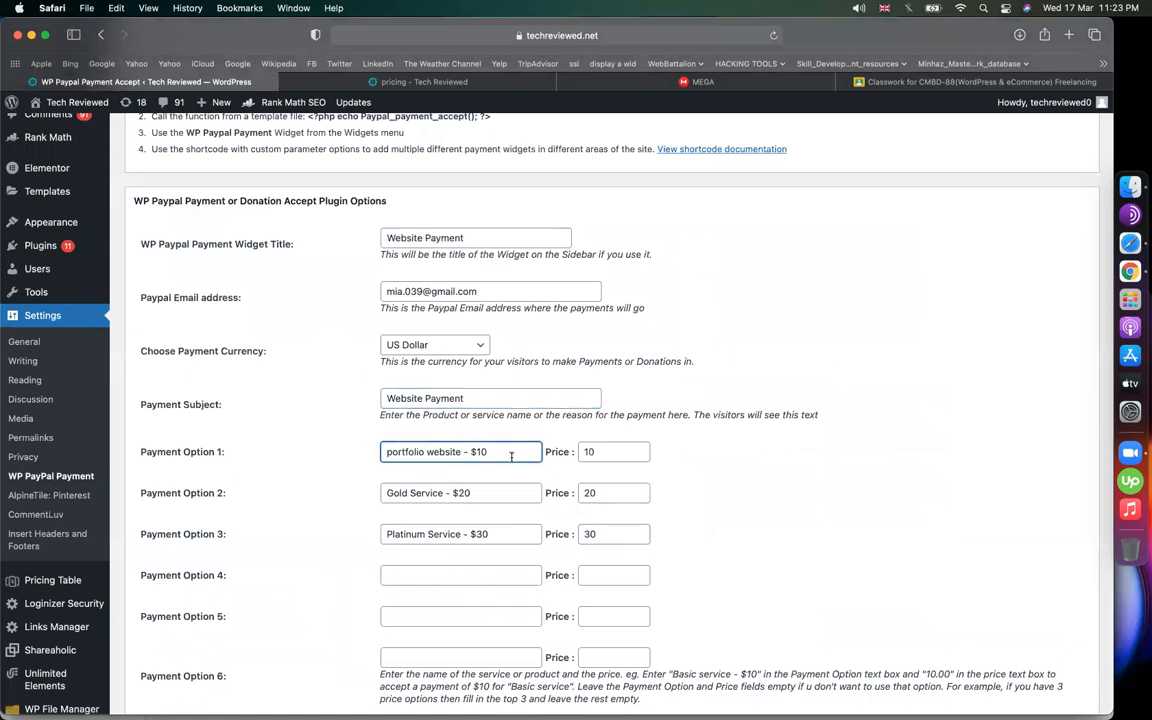
key("BackSpace")
key("BackSpace")
key("super+a")
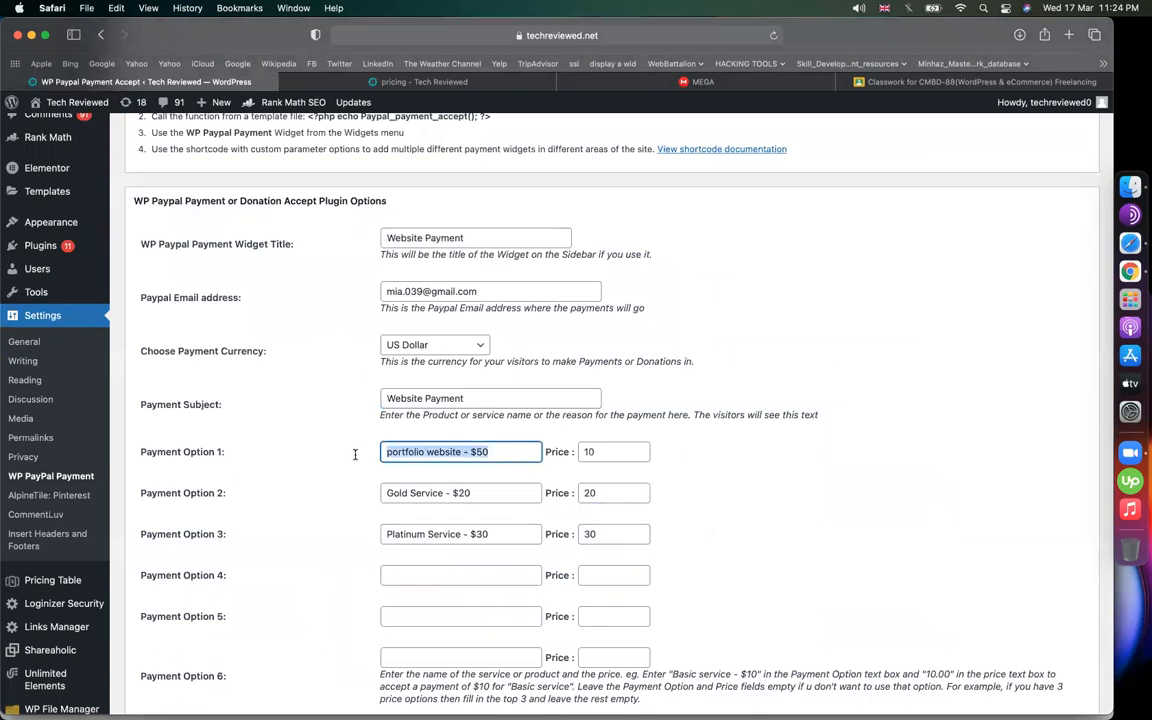
key("Tab")
type("5")
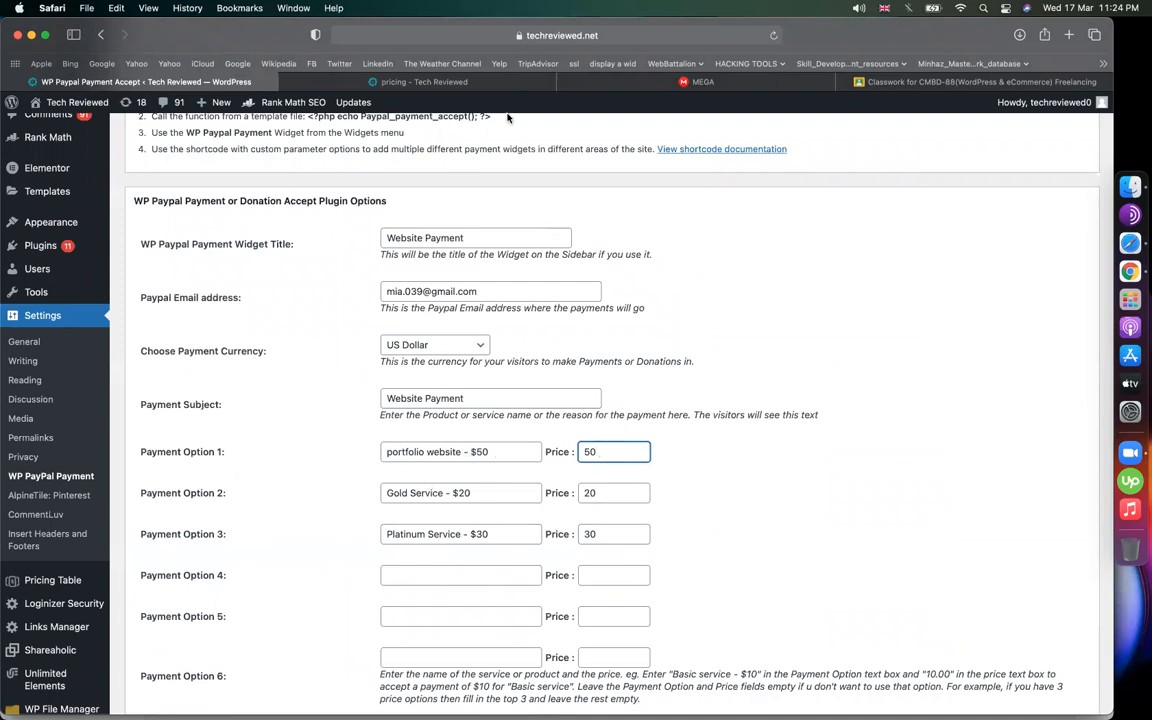
Rename payment option 2 to 'business website' with an $80 amount
left_click(481, 84)
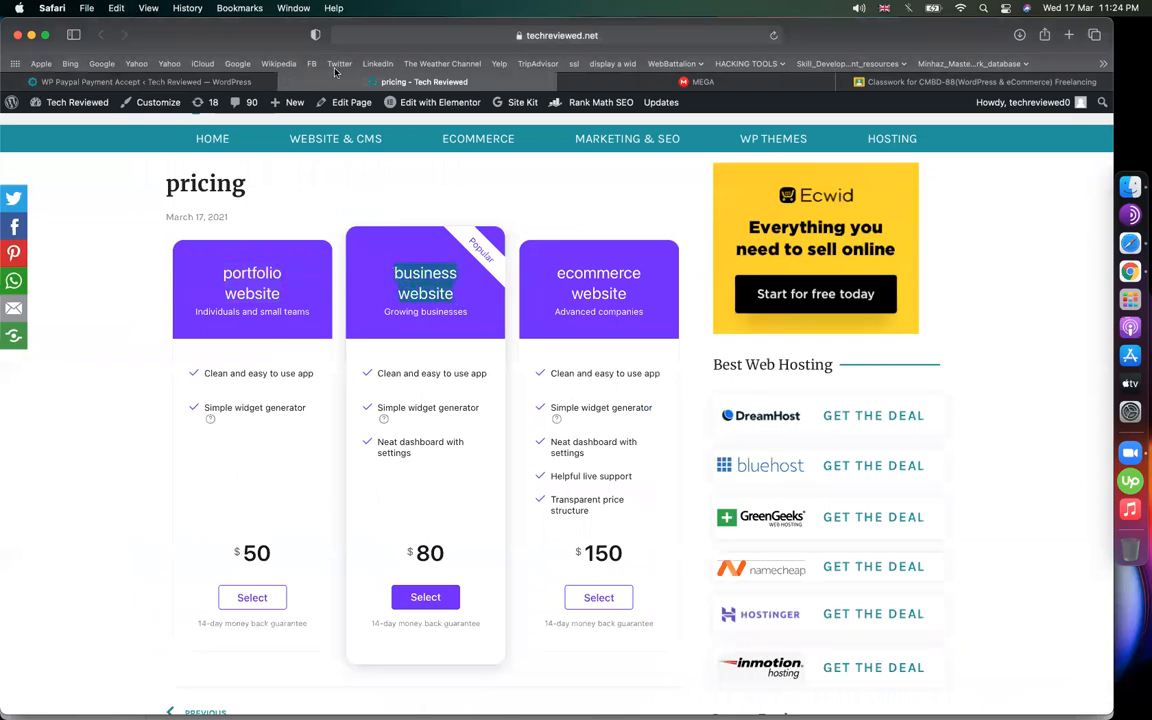
left_click(240, 81)
left_click_drag(442, 492, 360, 492)
type("business website")
left_click(480, 492)
key("BackSpace")
type("8")
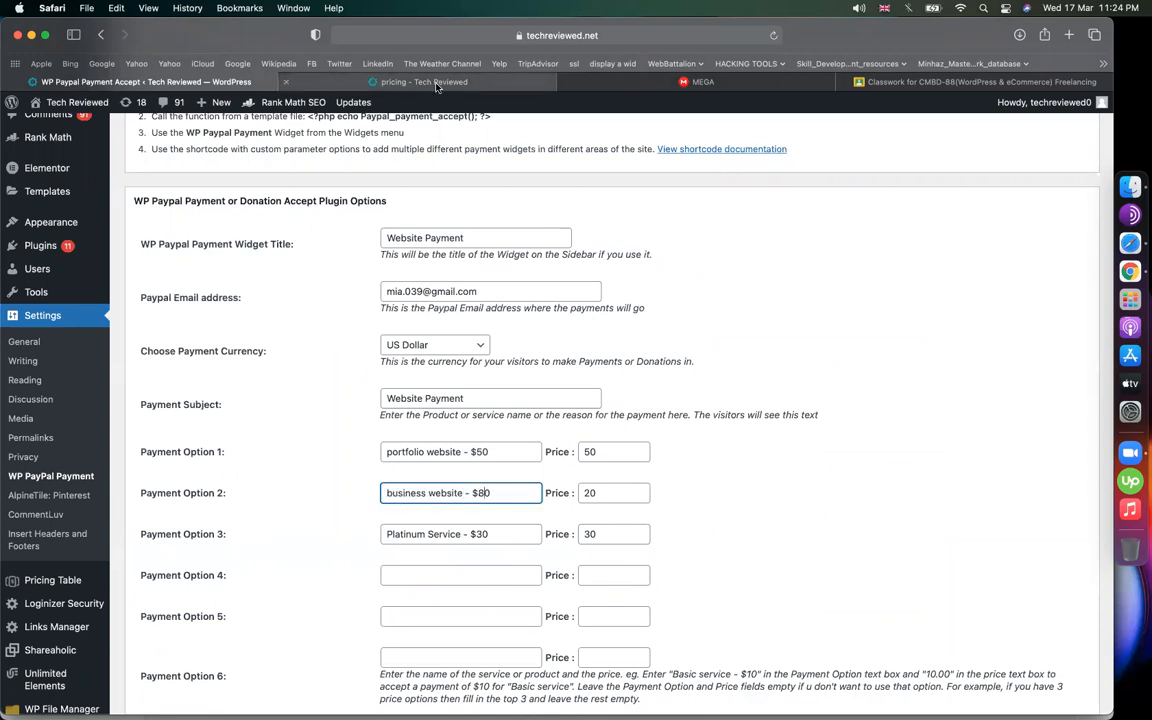
Rename payment option 3 to 'ecommerce website' with amount and price of 150
left_click(396, 81)
left_click_drag(628, 294, 555, 273)
key("super+c")
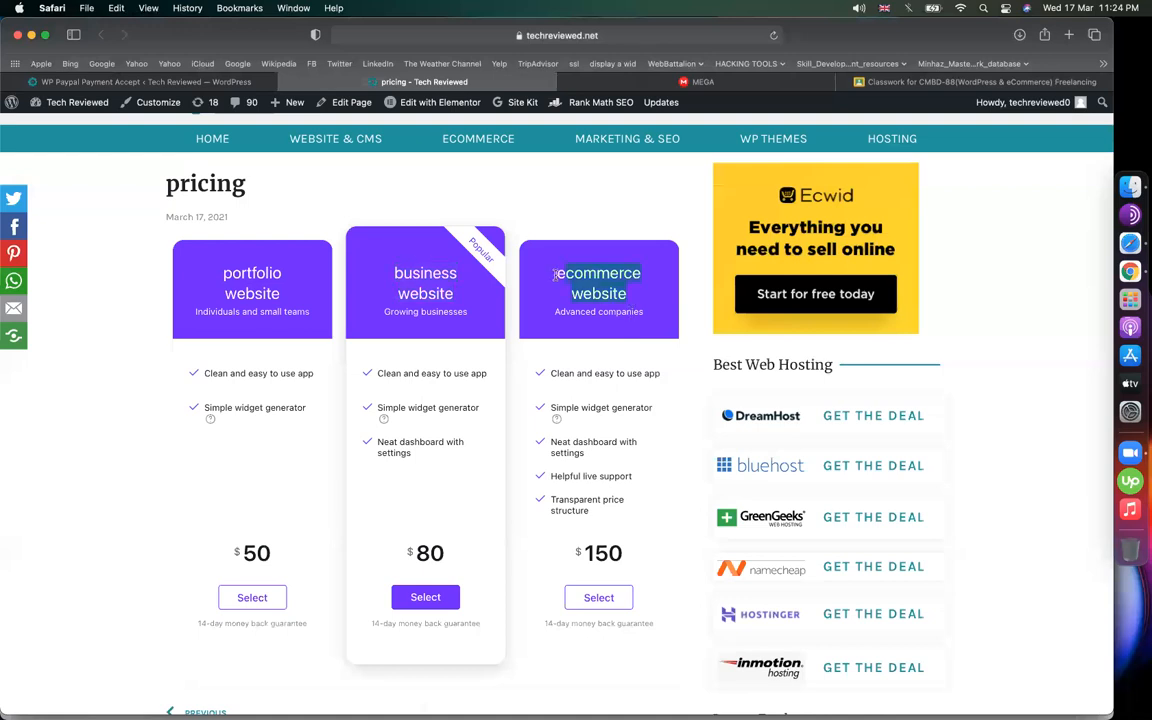
left_click(145, 81)
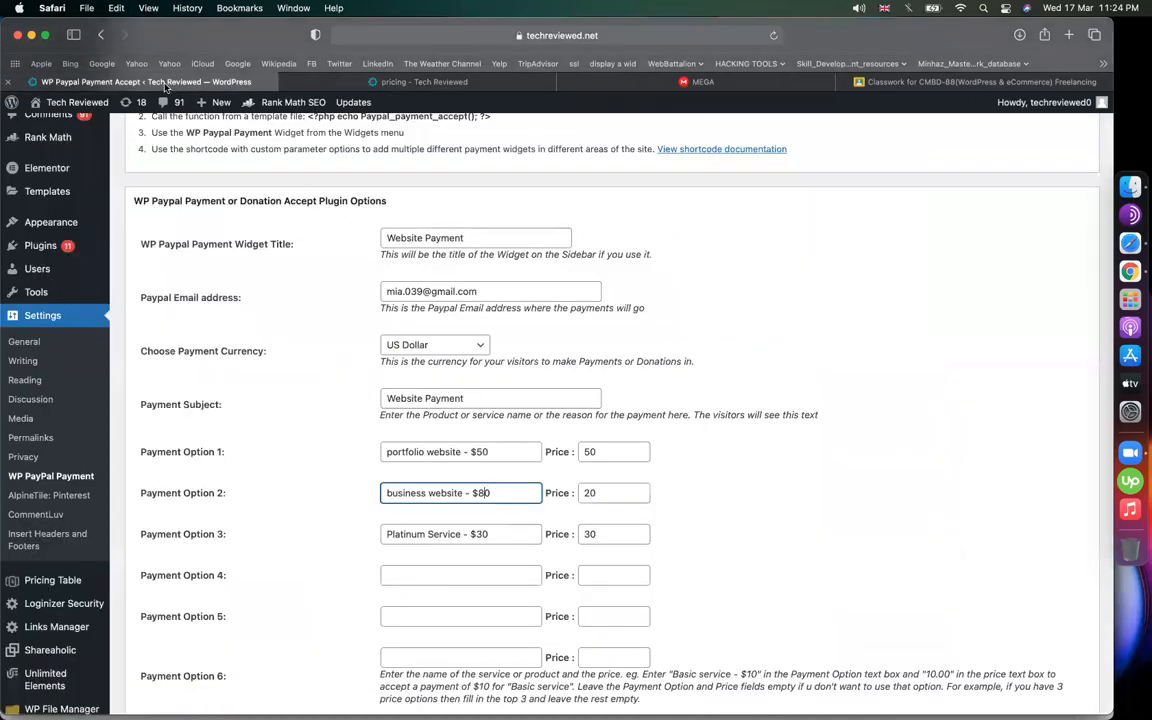
left_click(463, 534)
left_click_drag(461, 534, 386, 534)
key("super+v")
double_click(497, 534)
type("150")
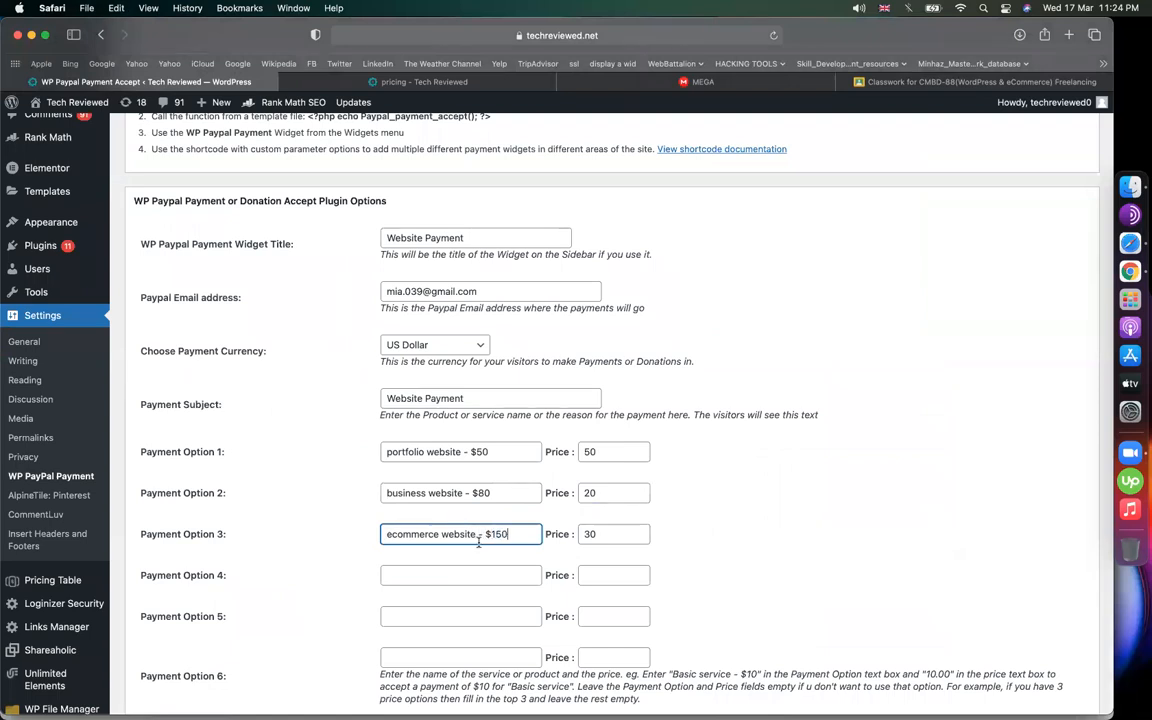
key("Tab")
type("150")
key("Tab")
Check option 1's name and set option 2's price to 80
left_click(448, 617)
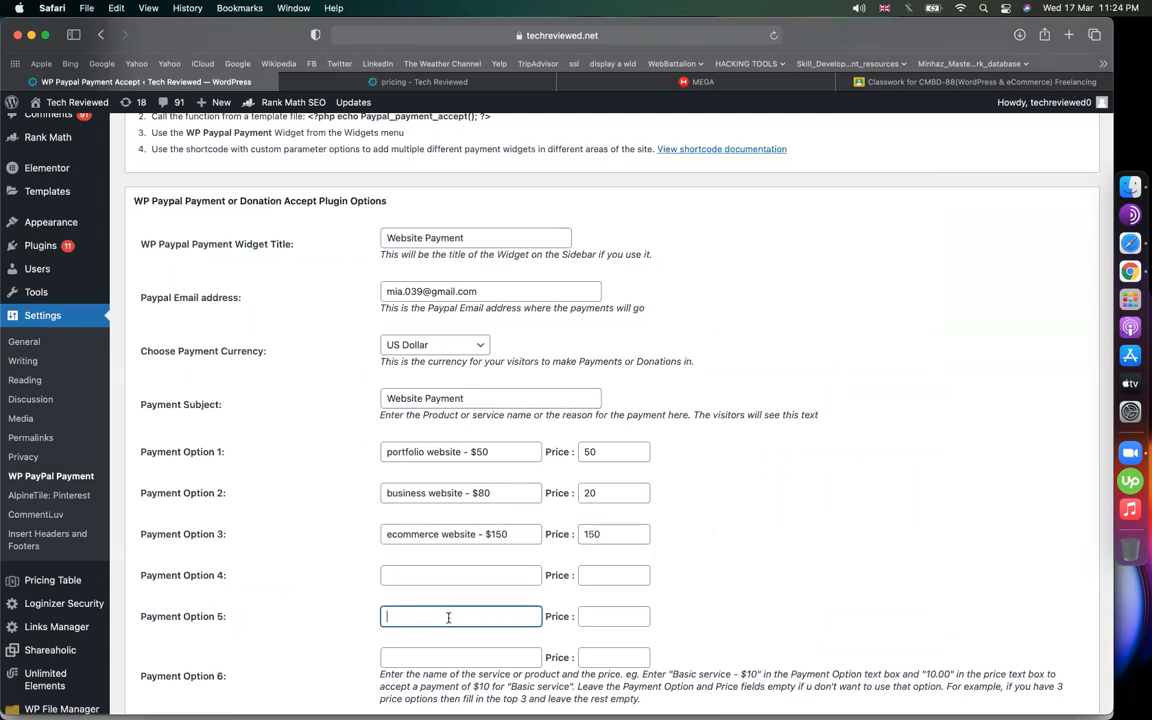
left_click(510, 452)
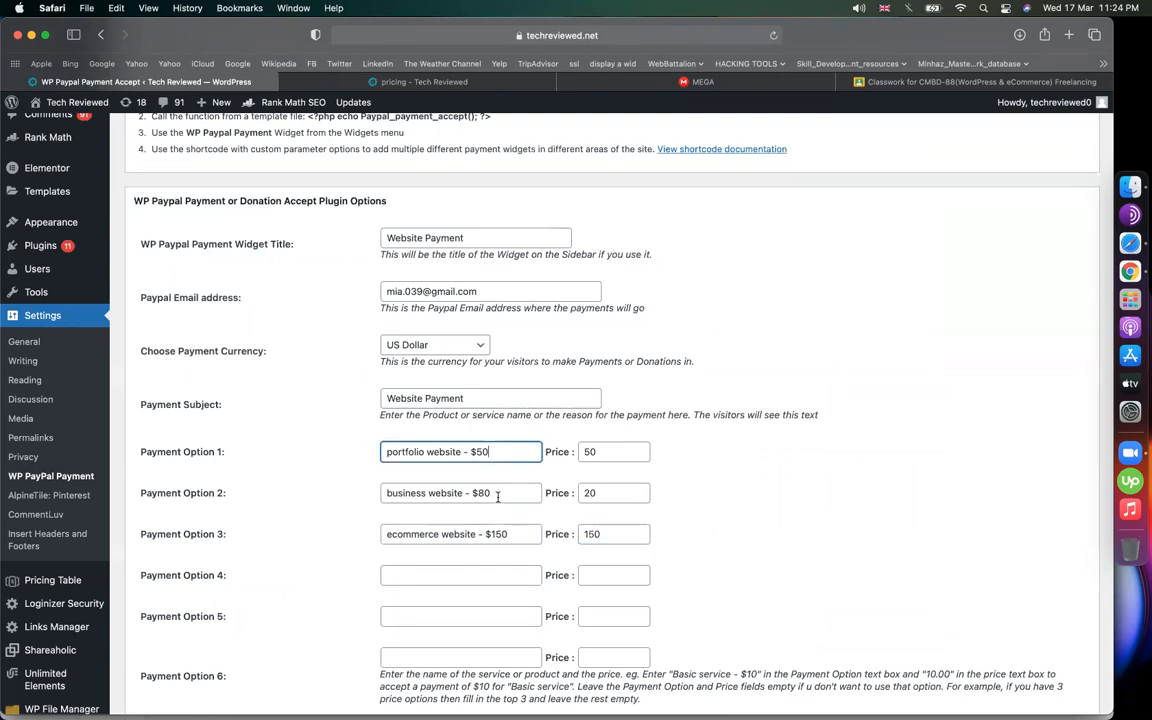
left_click(596, 494)
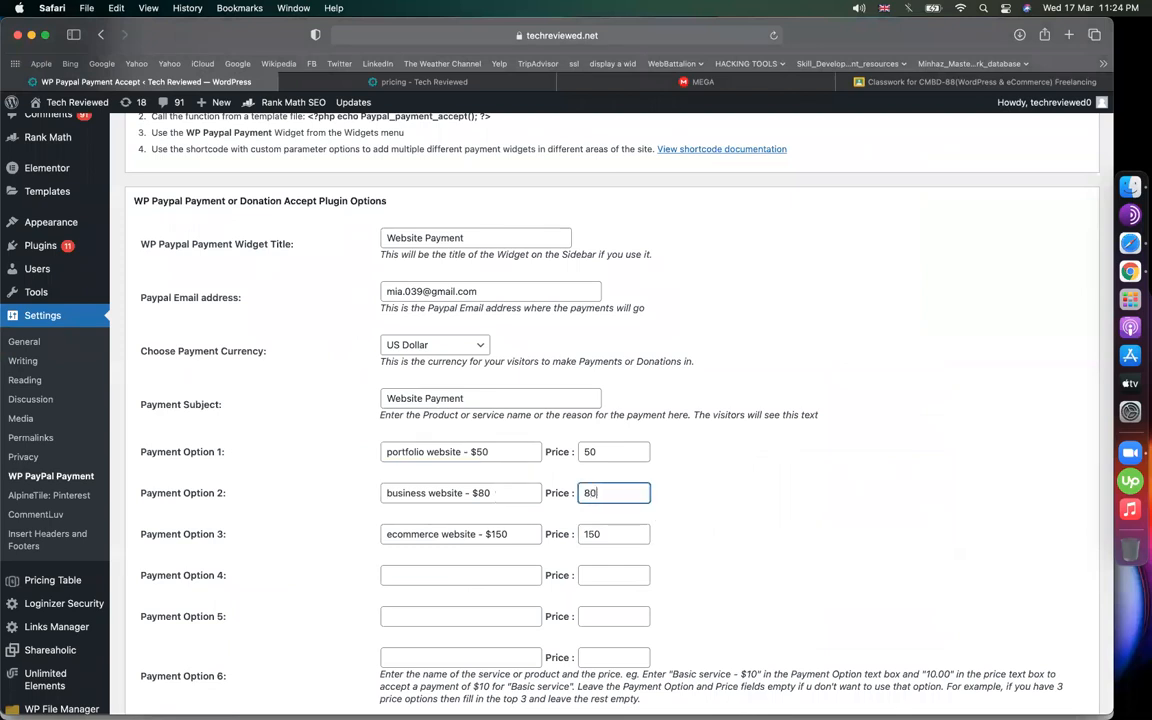
scroll(725, 550, "down", 3)
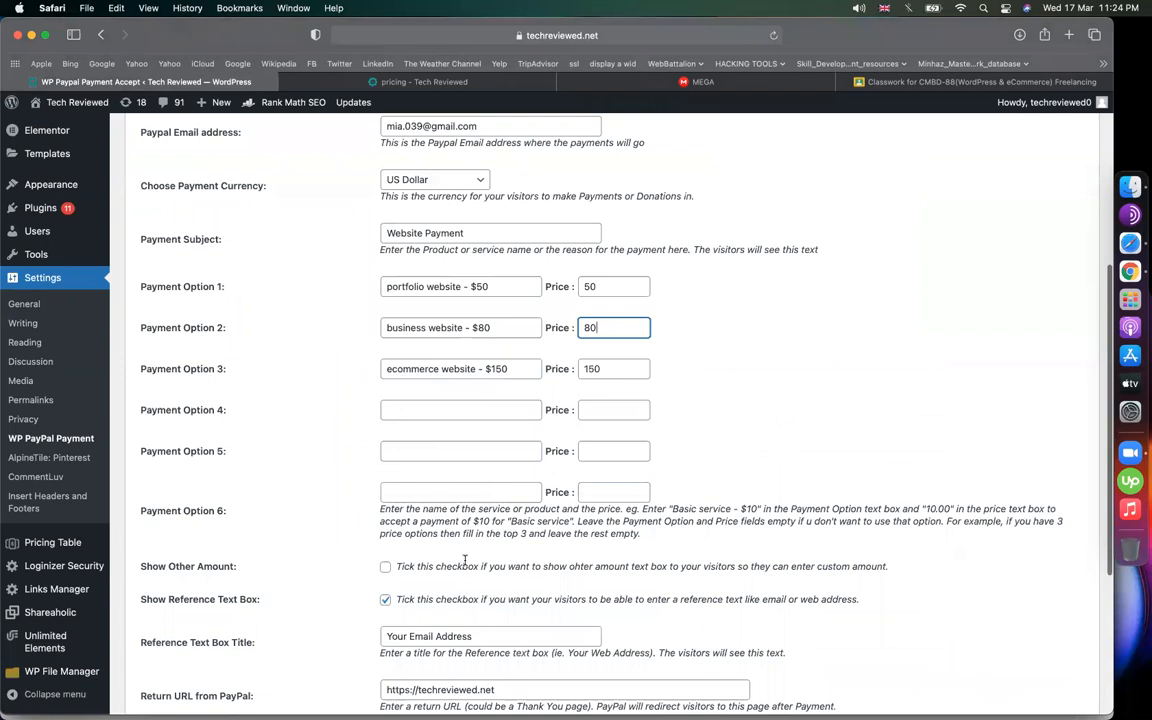
scroll(747, 385, "up", 1)
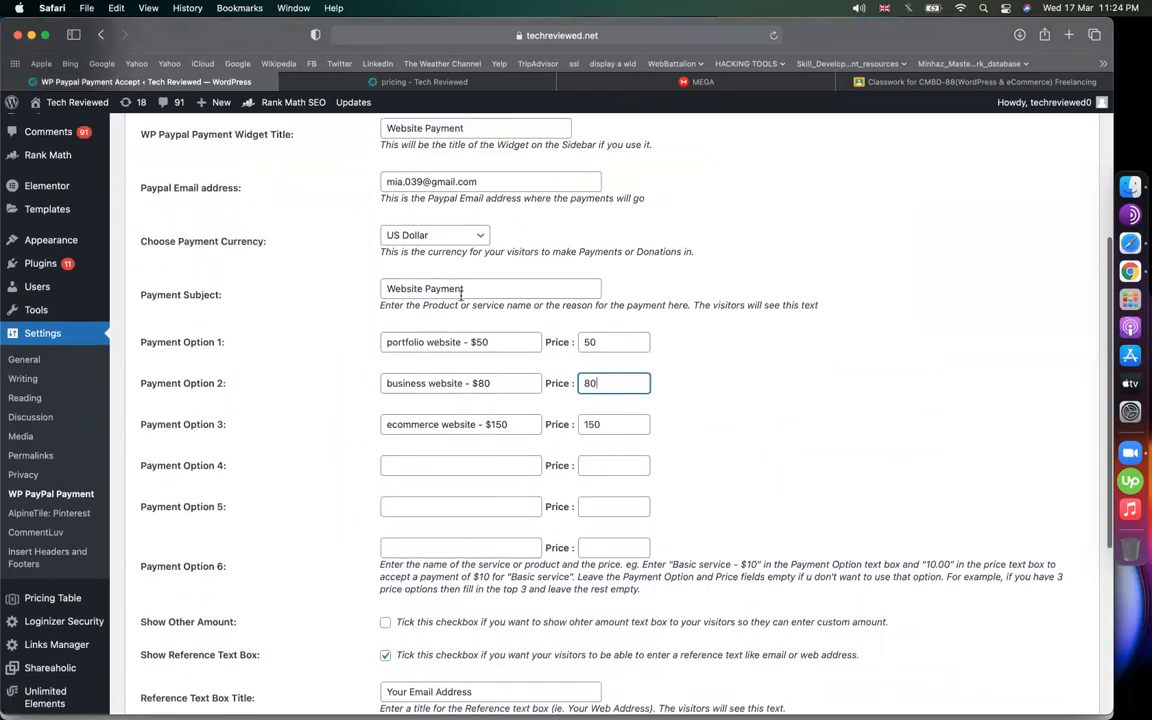
left_click_drag(393, 342, 877, 388)
left_click(780, 453)
scroll(780, 453, "down", 4)
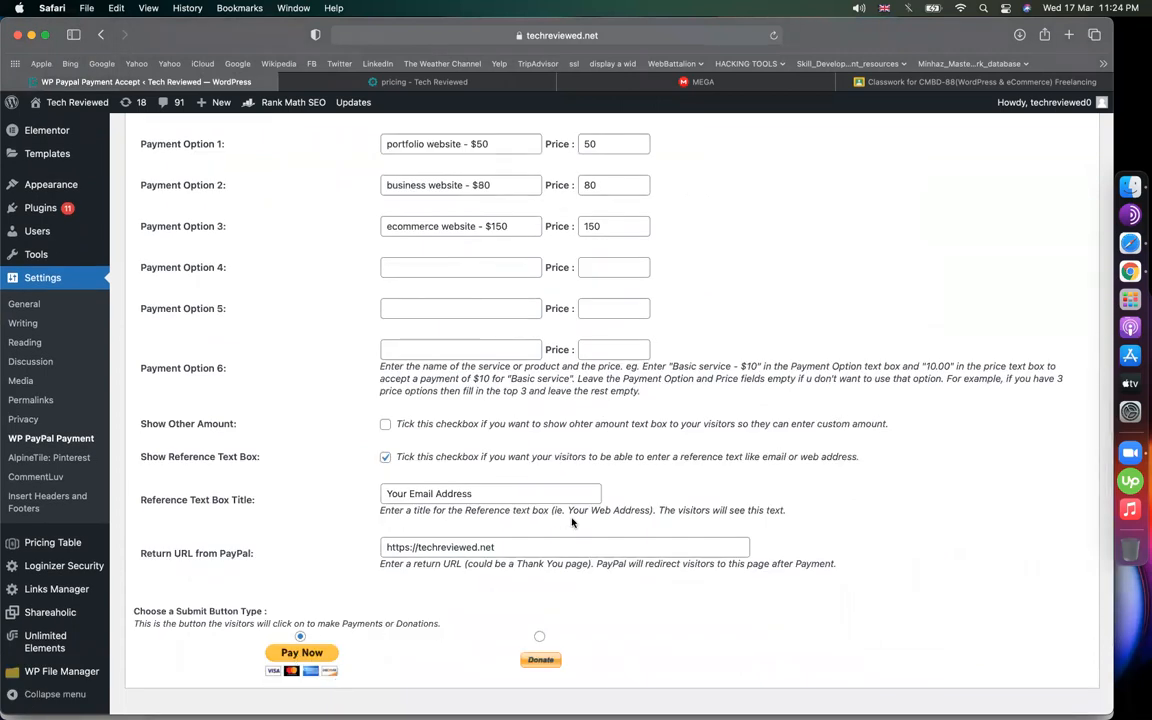
left_click_drag(257, 553, 143, 553)
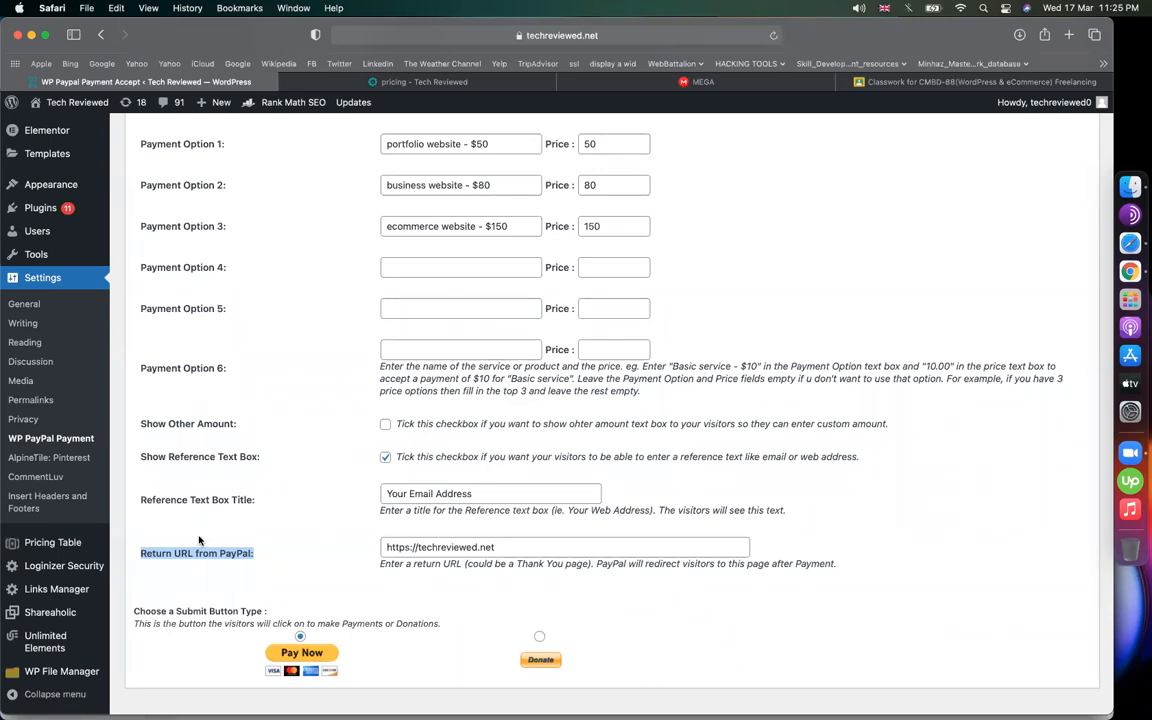
left_click(547, 541)
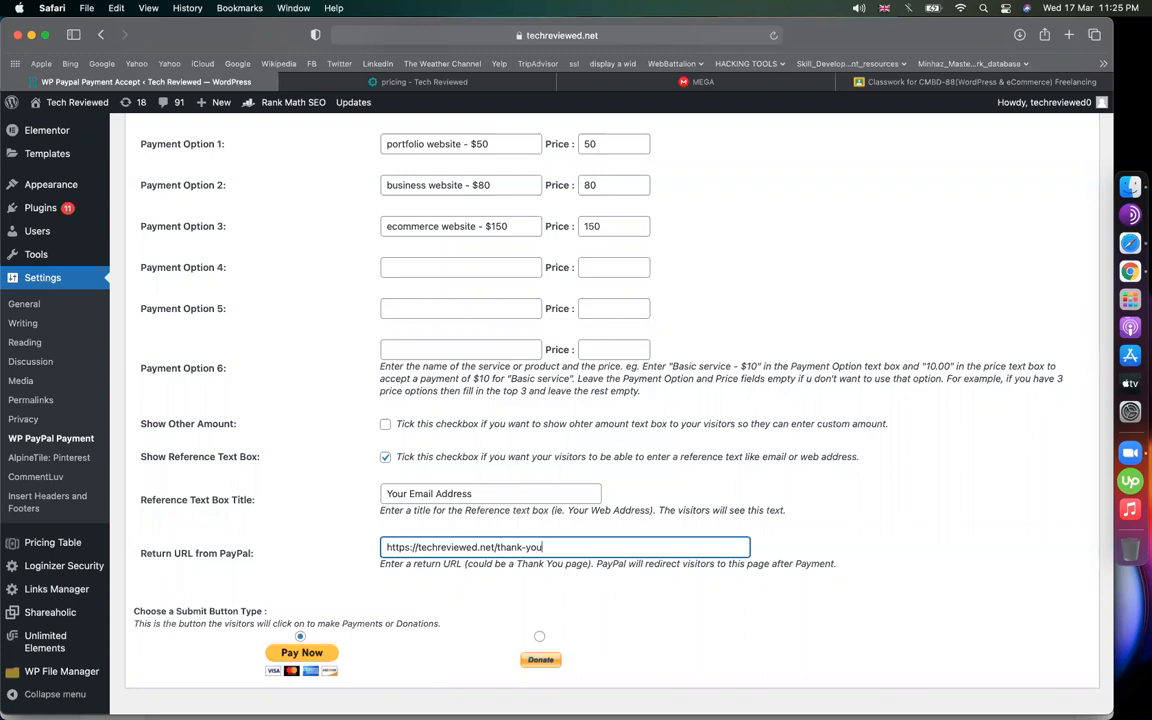
scroll(527, 546, "down", 1)
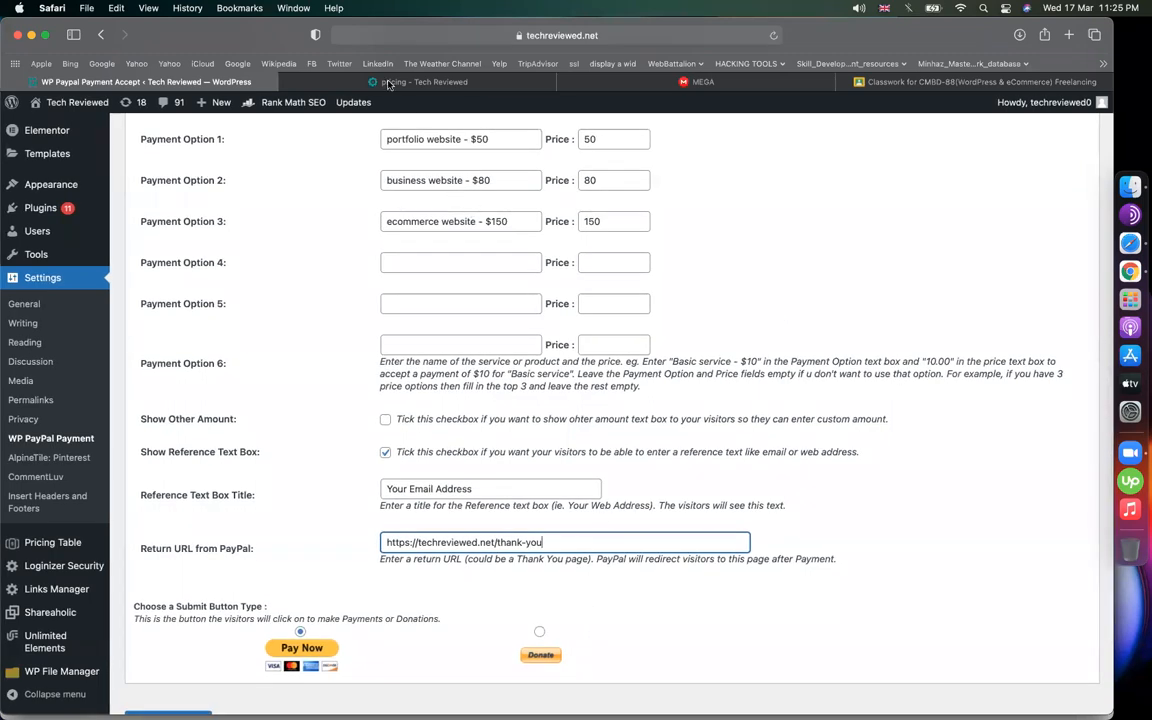
left_click(350, 81)
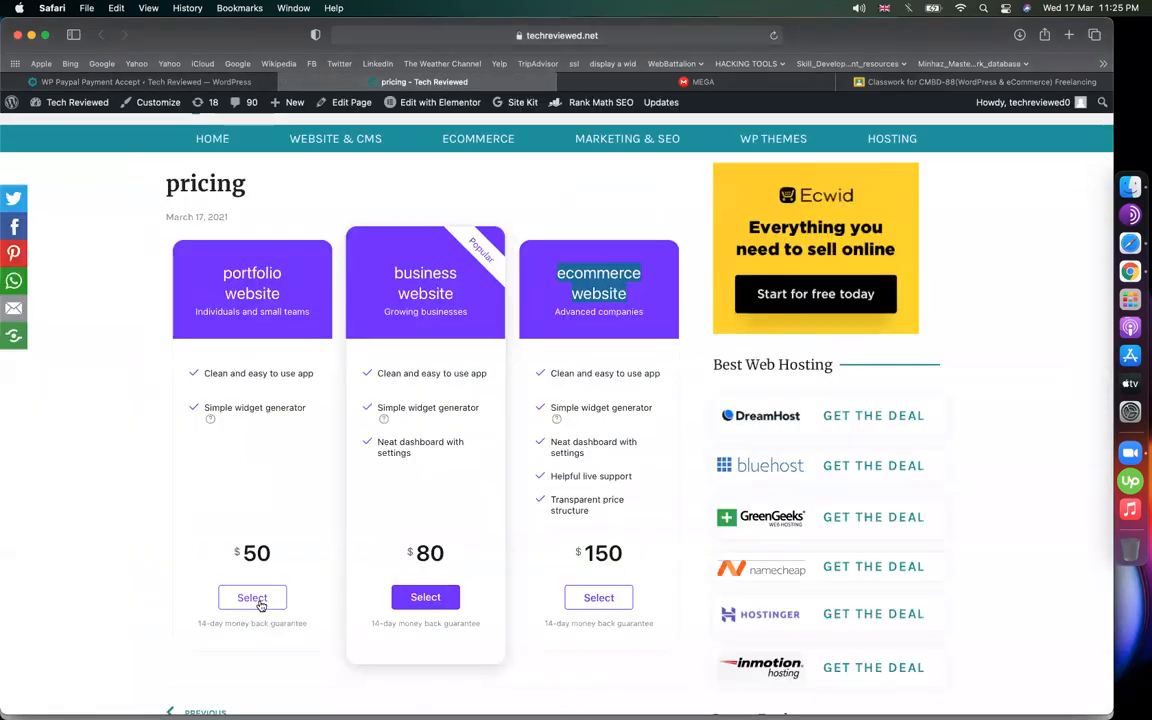
left_click(145, 81)
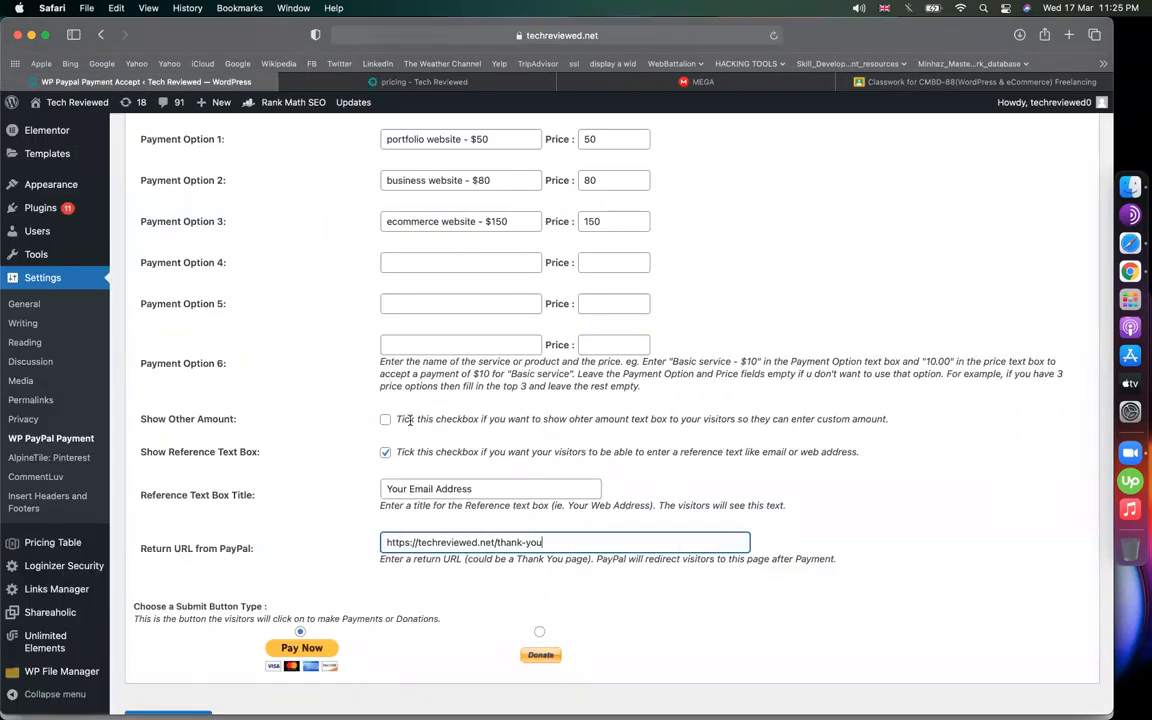
scroll(409, 420, "down", 3)
Update the PayPal plugin options, then copy [wp_paypal_payment] from Plugin Usage
left_click(166, 594)
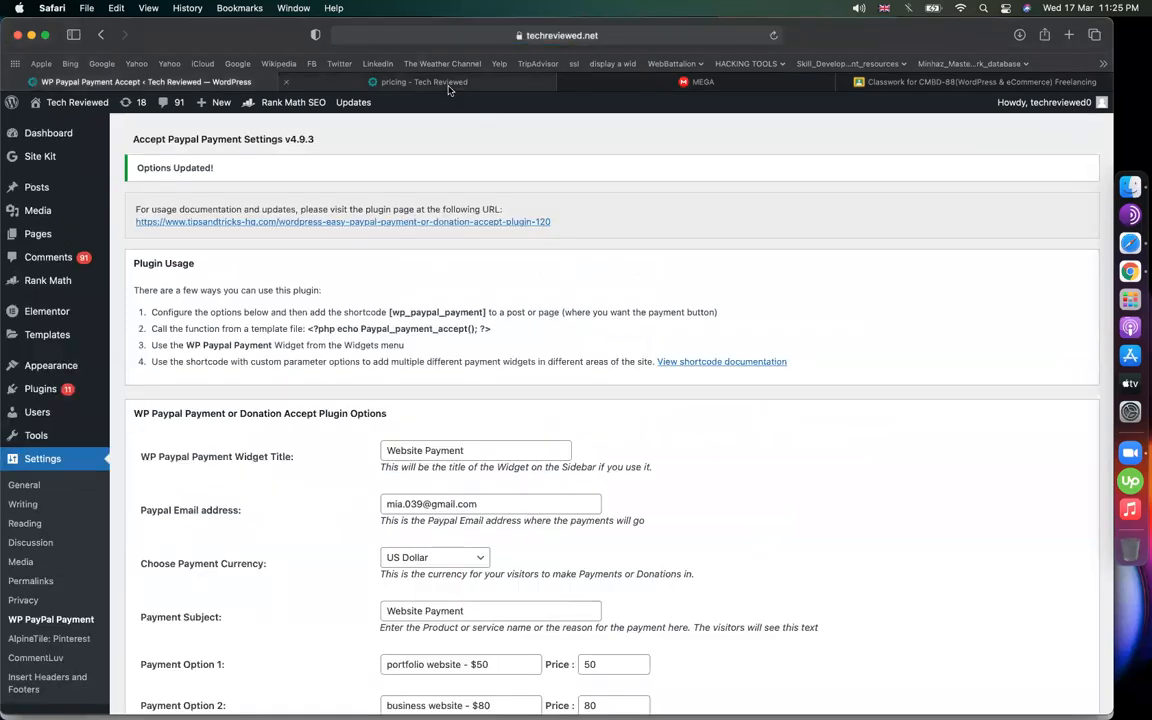
left_click(445, 84)
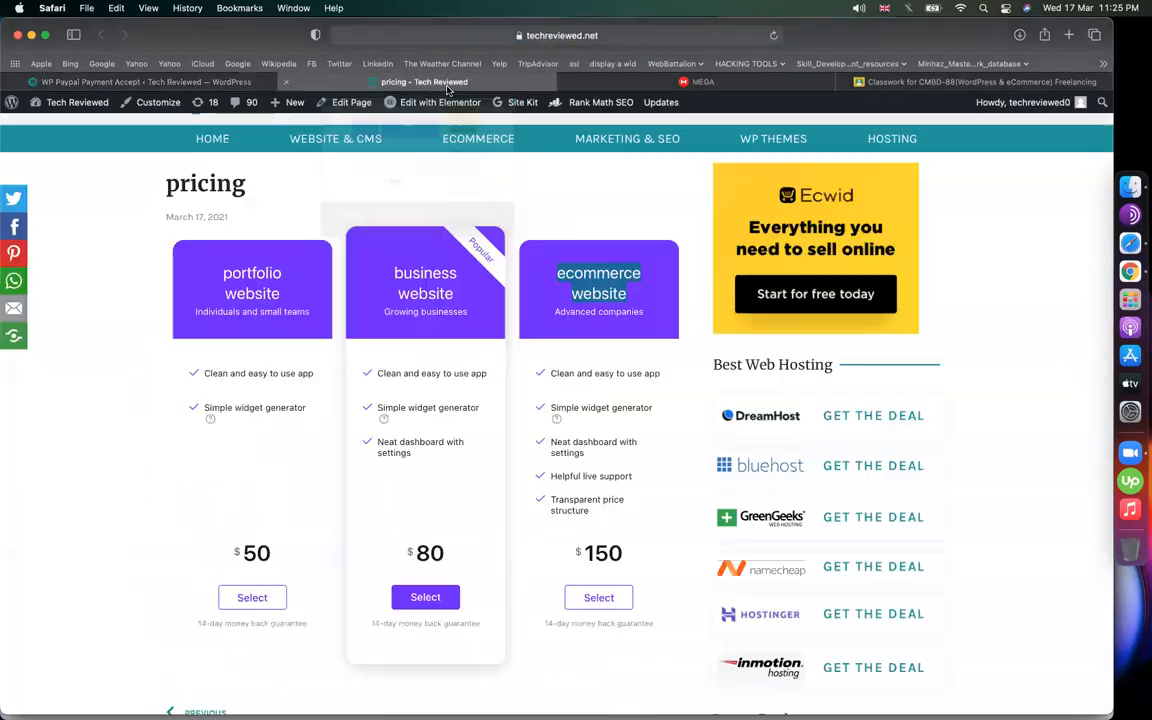
left_click(240, 85)
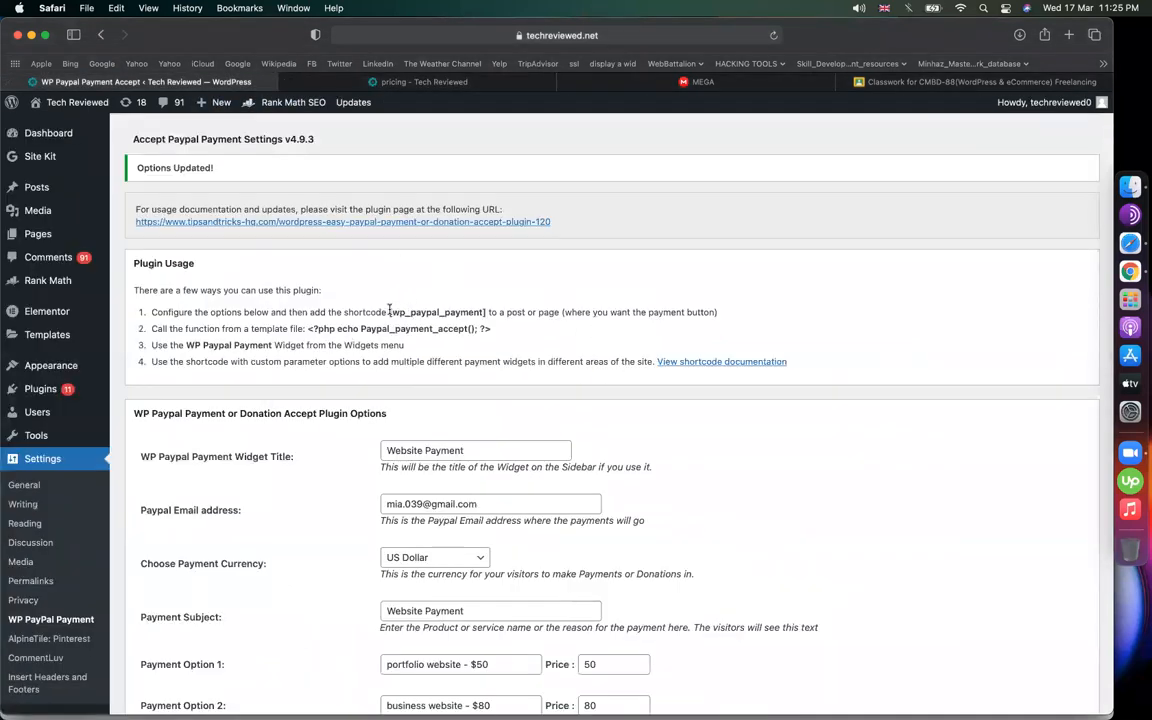
left_click_drag(391, 310, 488, 313)
key("super+c")
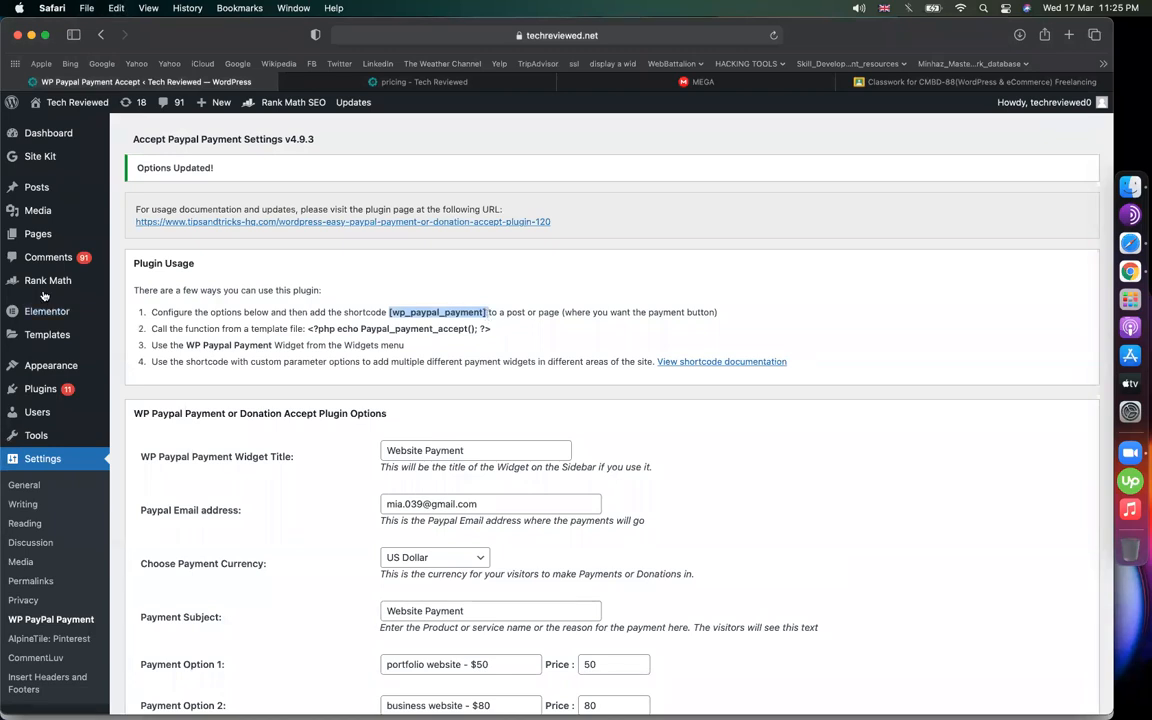
Create a page titled 'payment' with the [wp_paypal_payment] shortcode, publish it and view it
mouse_move(45, 233)
left_click(139, 257)
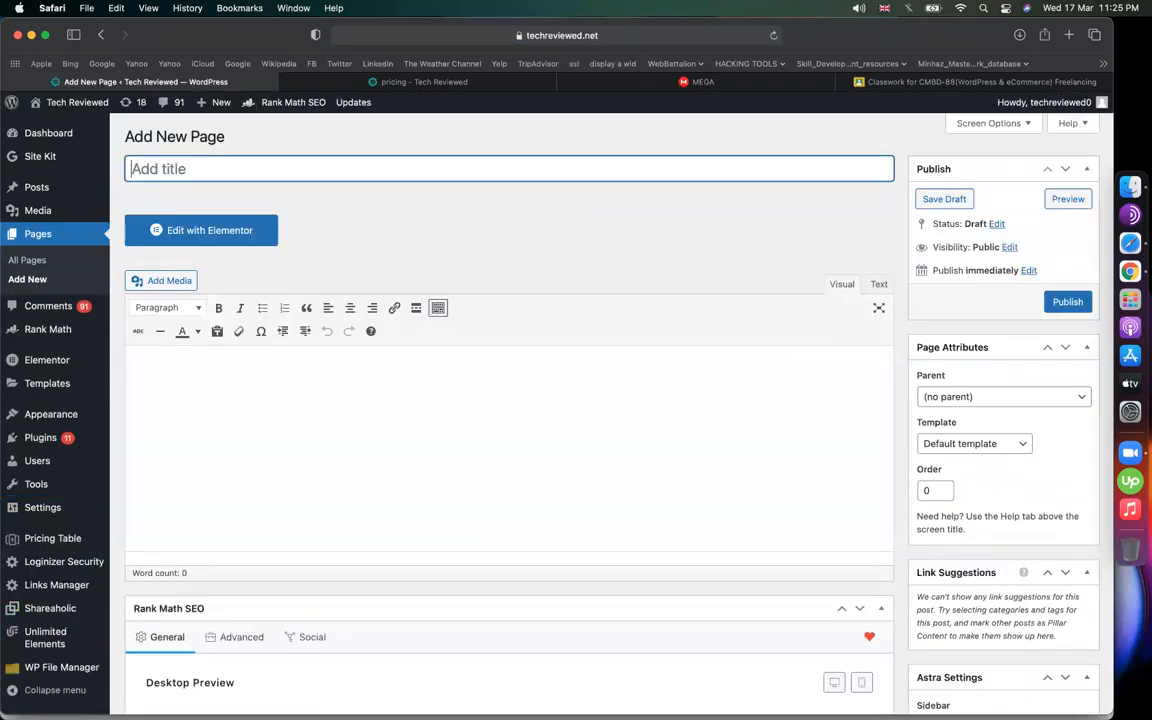
type("payment")
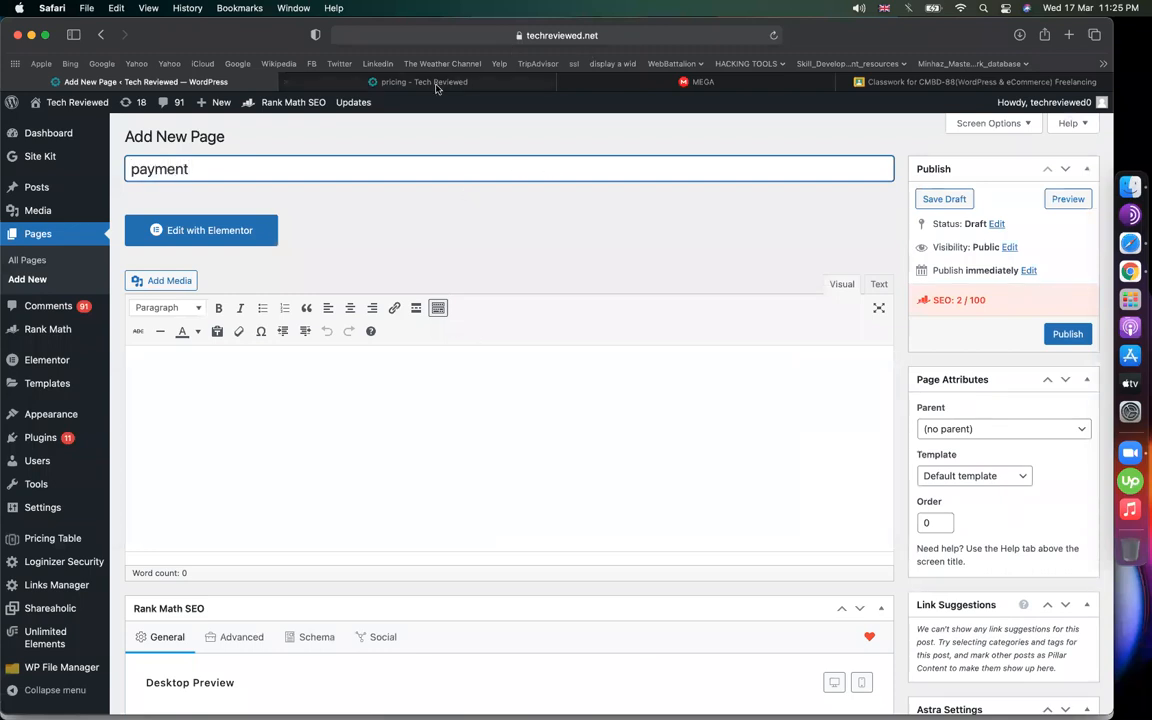
left_click(395, 82)
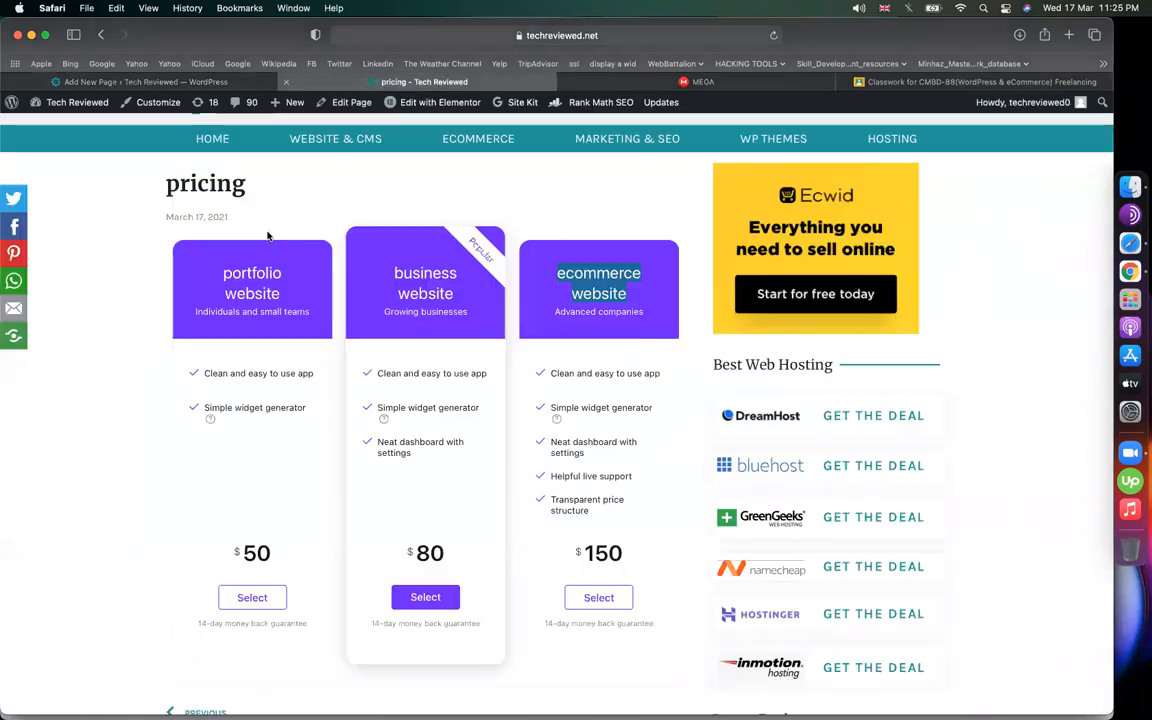
left_click(277, 597)
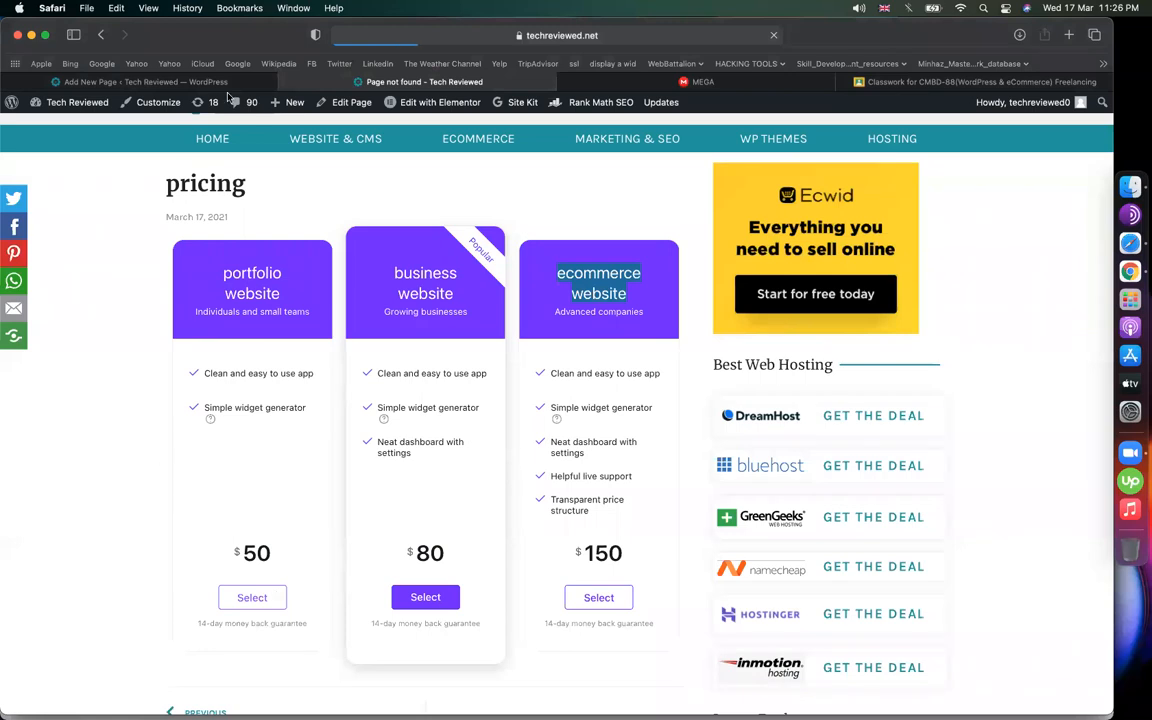
left_click(205, 82)
left_click(311, 460)
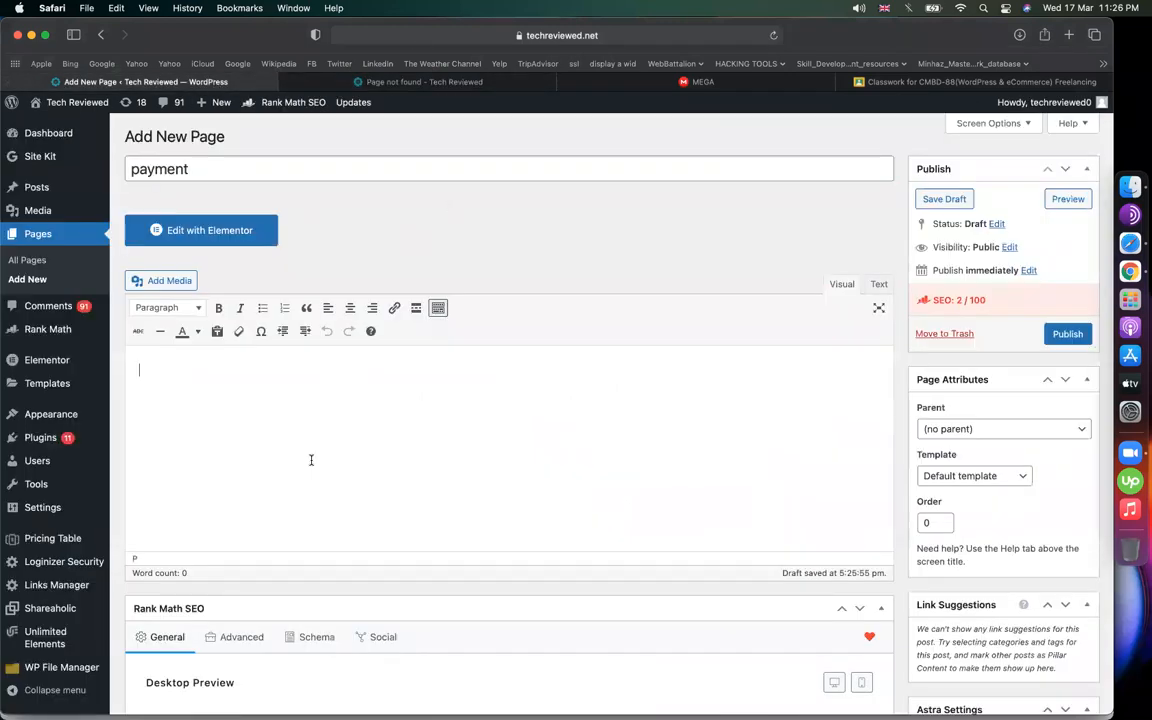
key("super+v")
left_click(1066, 334)
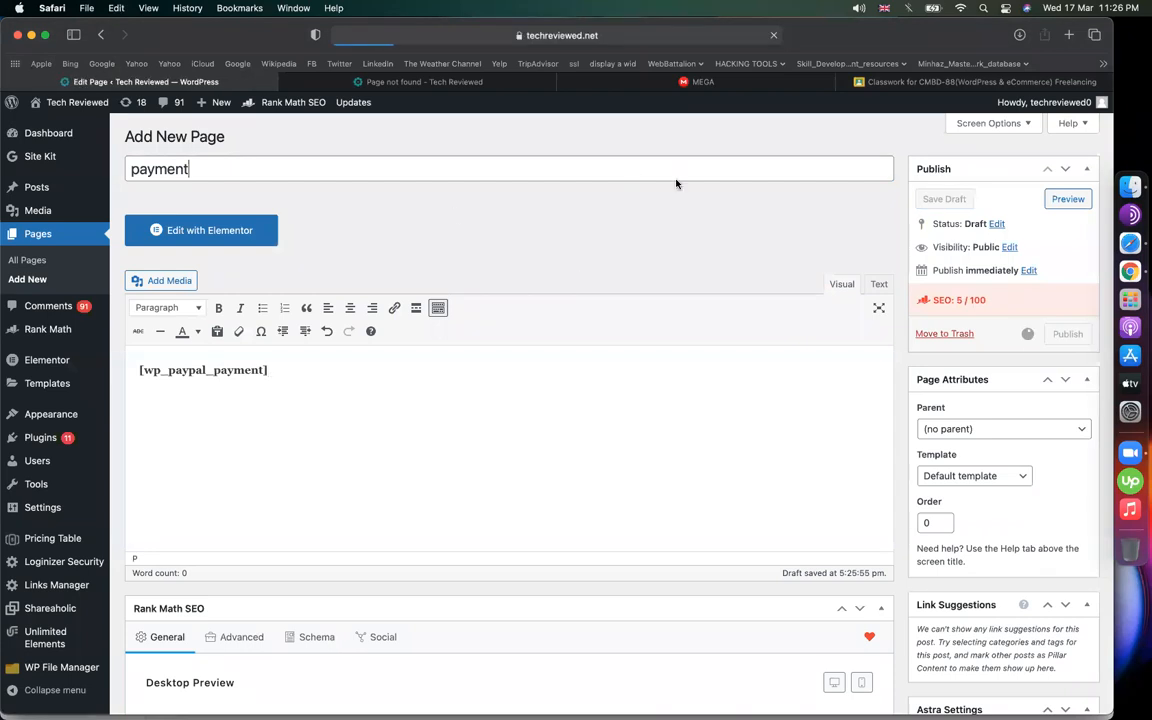
left_click(430, 82)
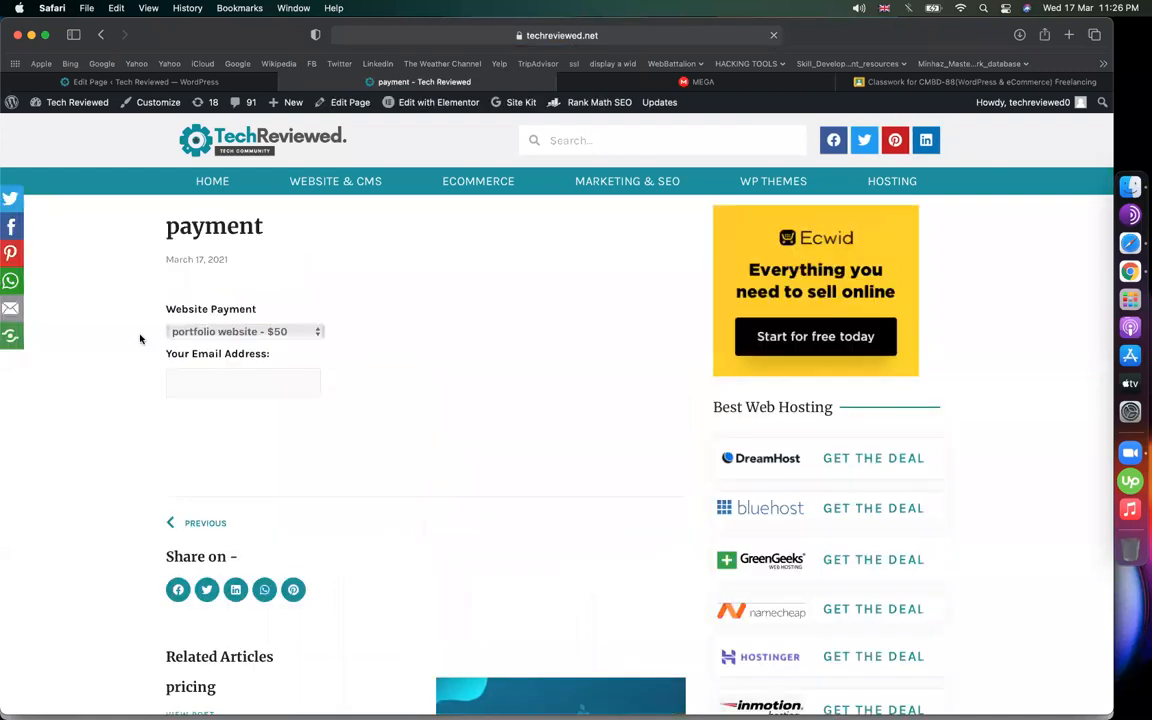
Choose 'business website - $80', enter a buyer e-mail address and submit Pay Now
left_click(232, 334)
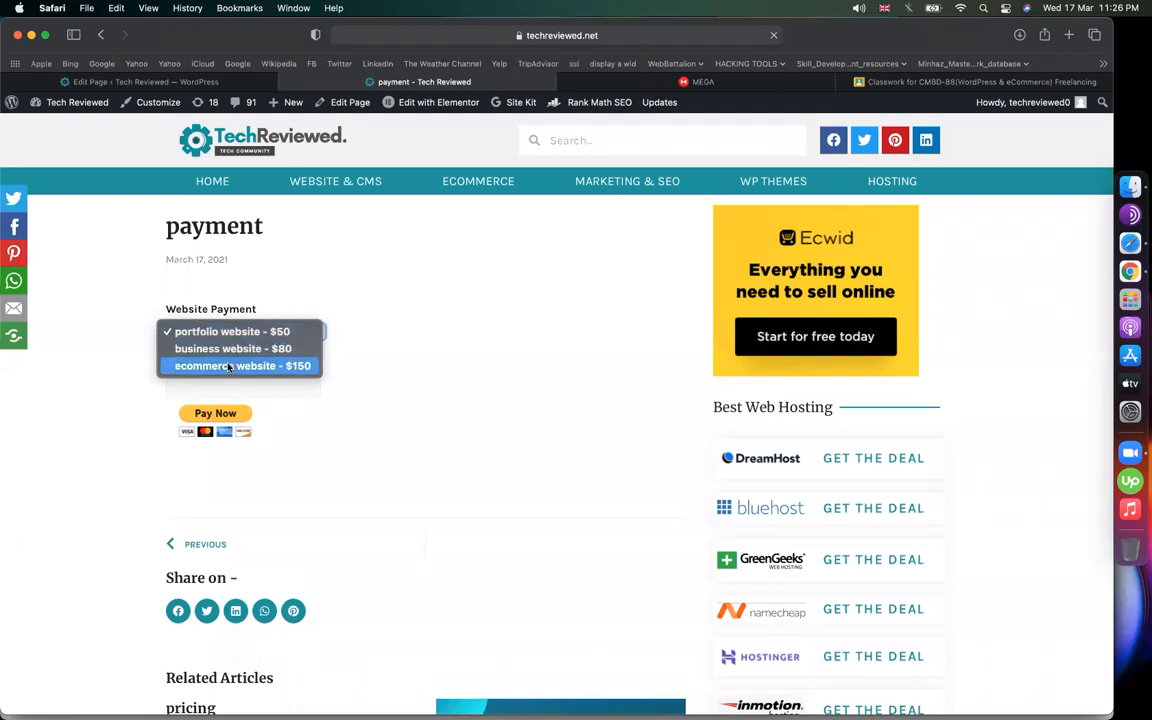
left_click(232, 348)
left_click(288, 390)
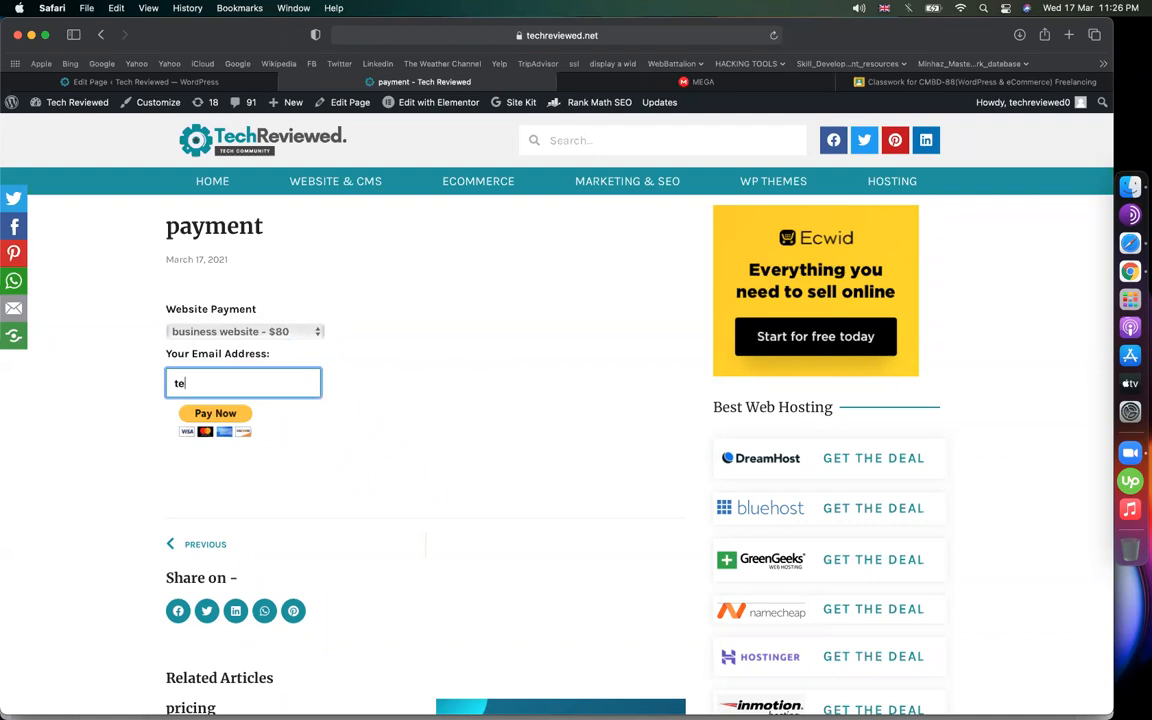
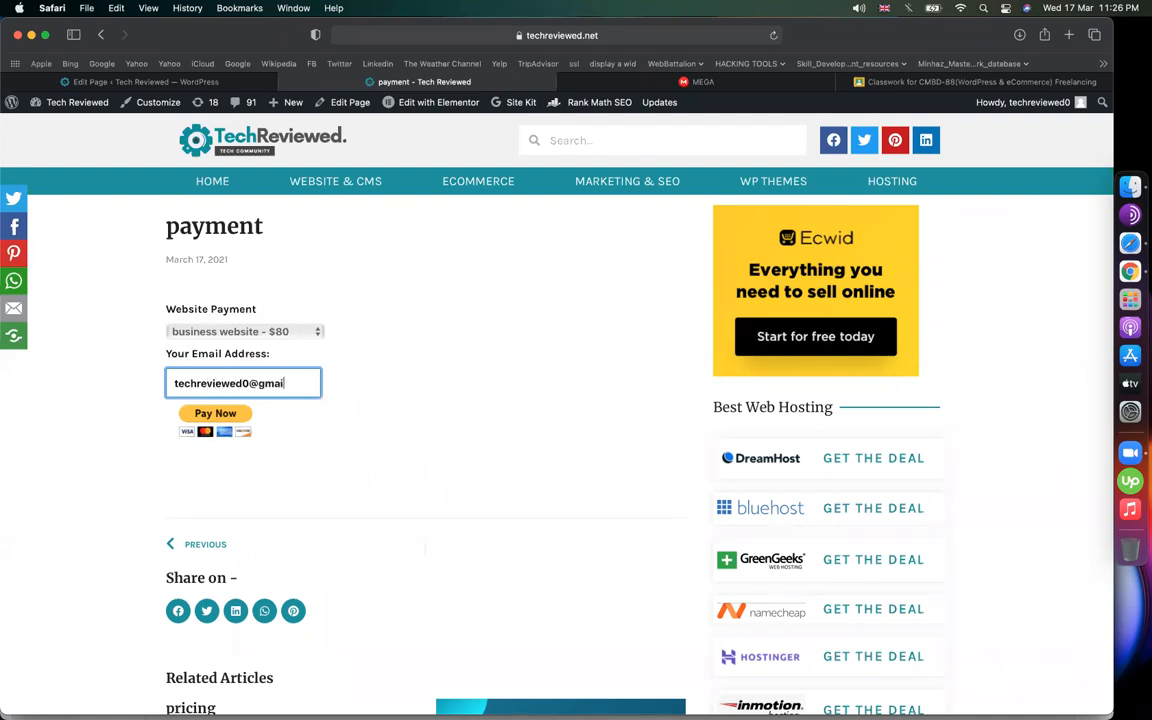
left_click(206, 414)
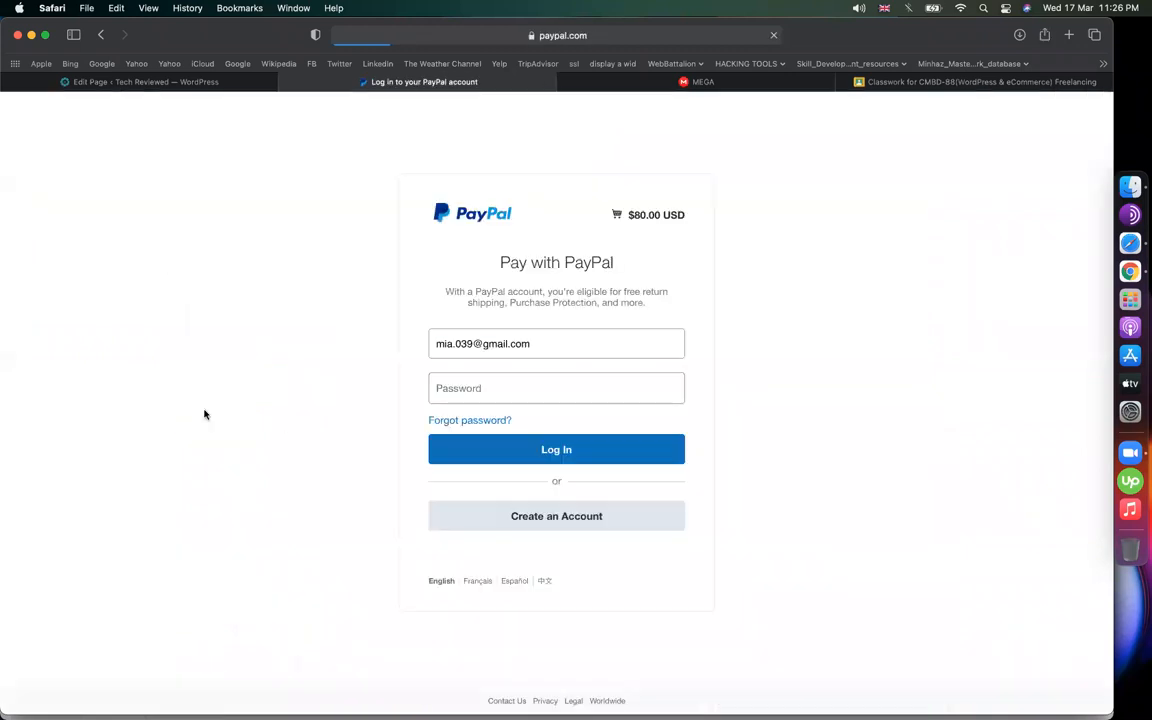
Try logging in to PayPal for the $80.00 USD checkout, then go back to WordPress
left_click_drag(626, 214, 686, 214)
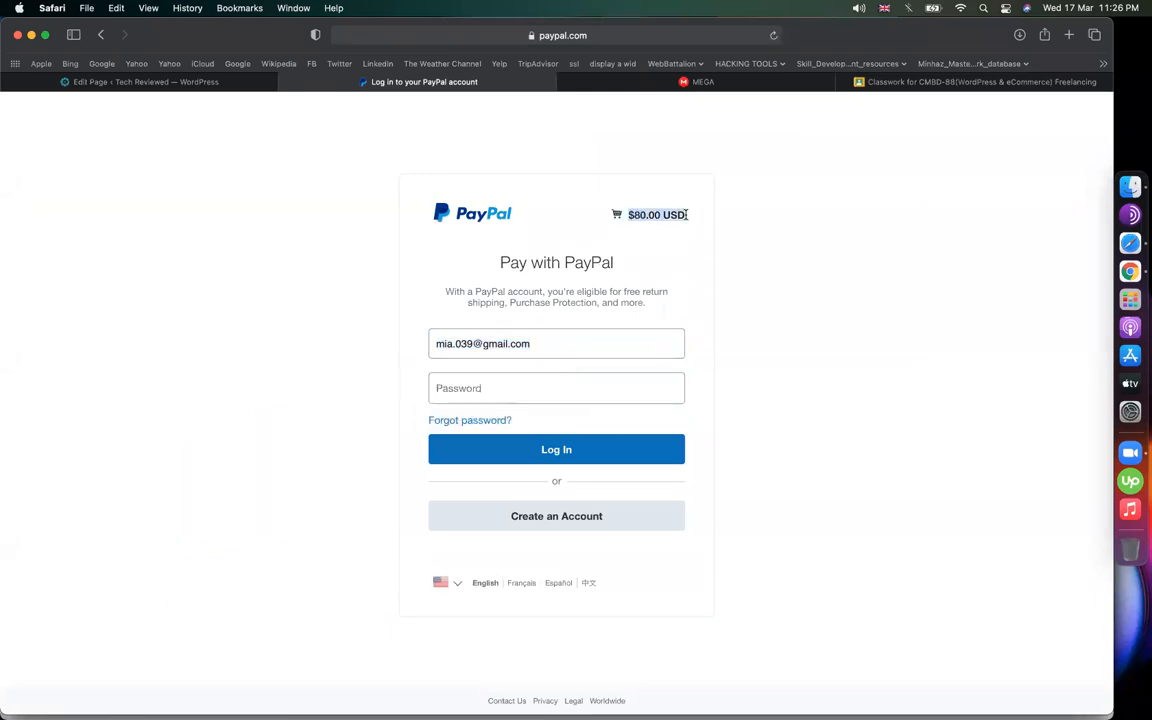
left_click(496, 386)
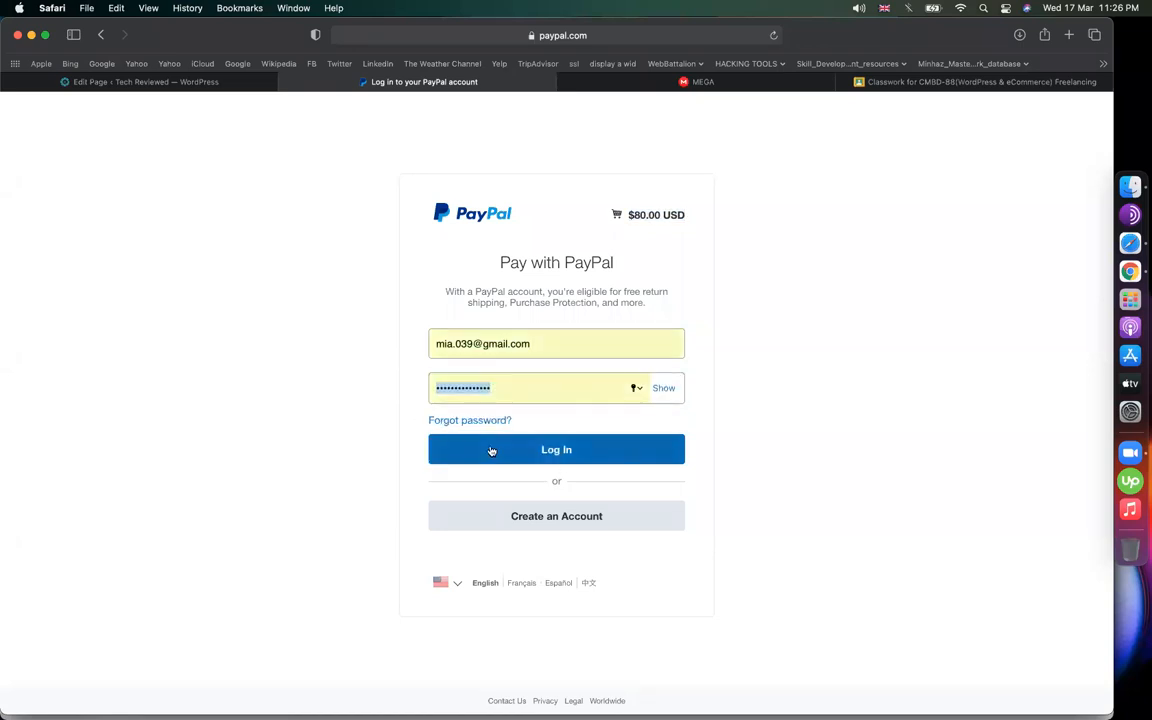
left_click(491, 450)
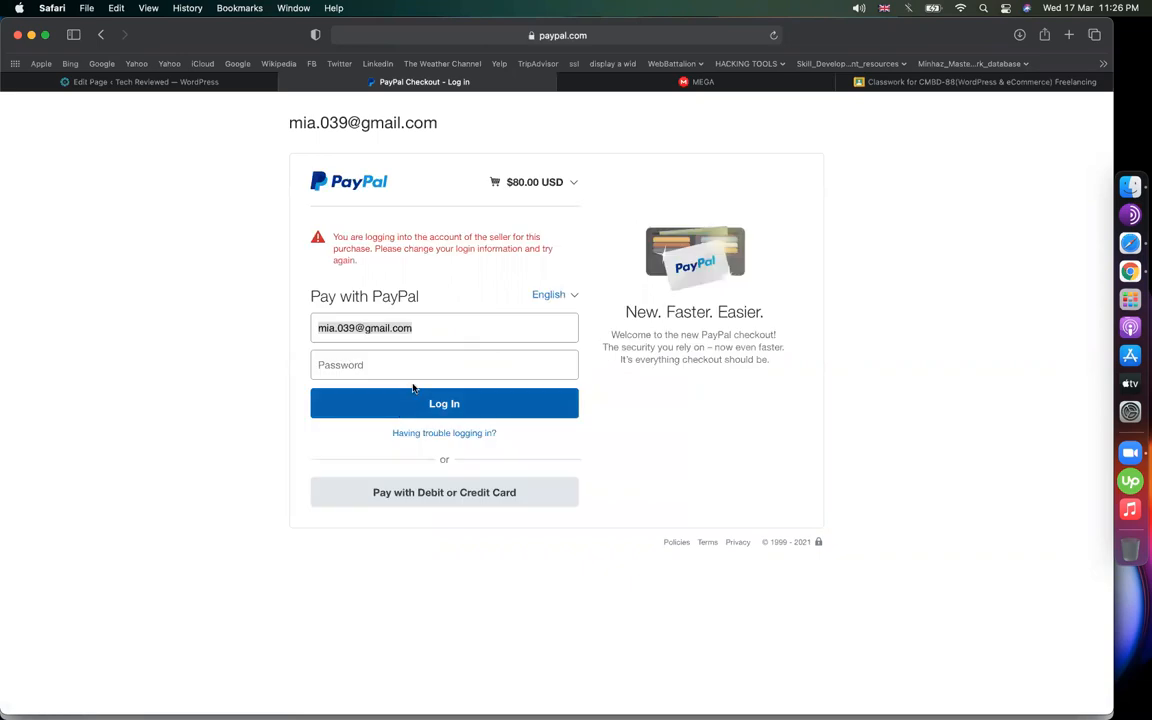
left_click(400, 368)
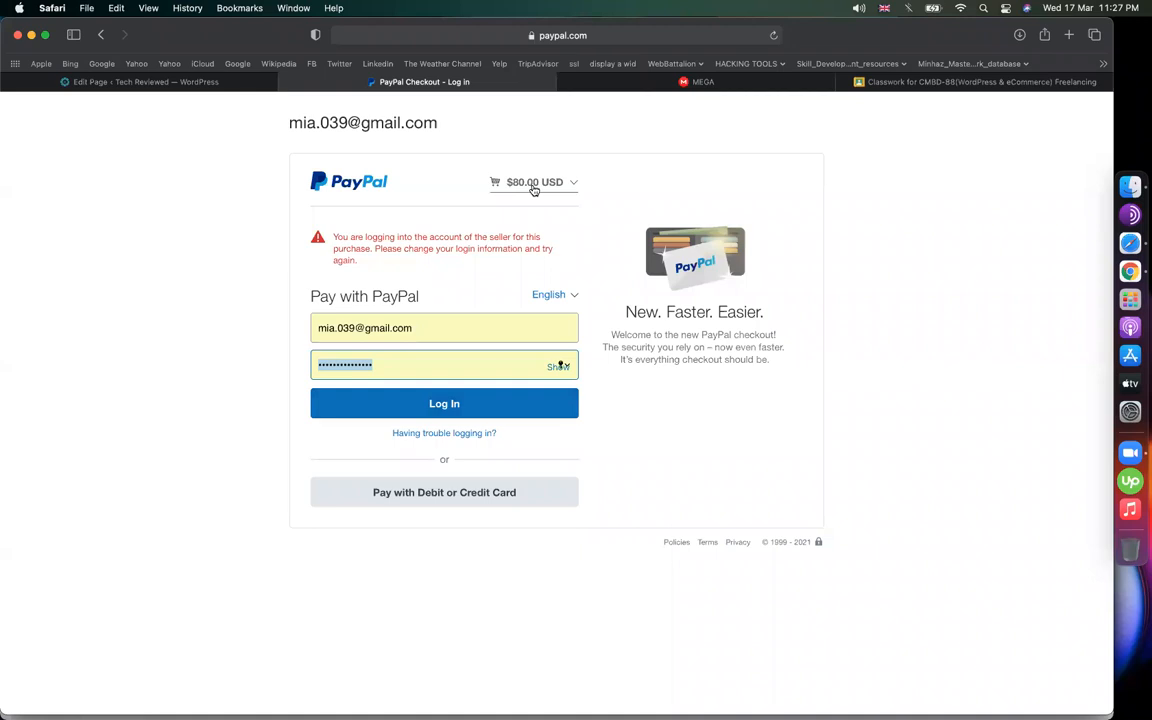
left_click(192, 84)
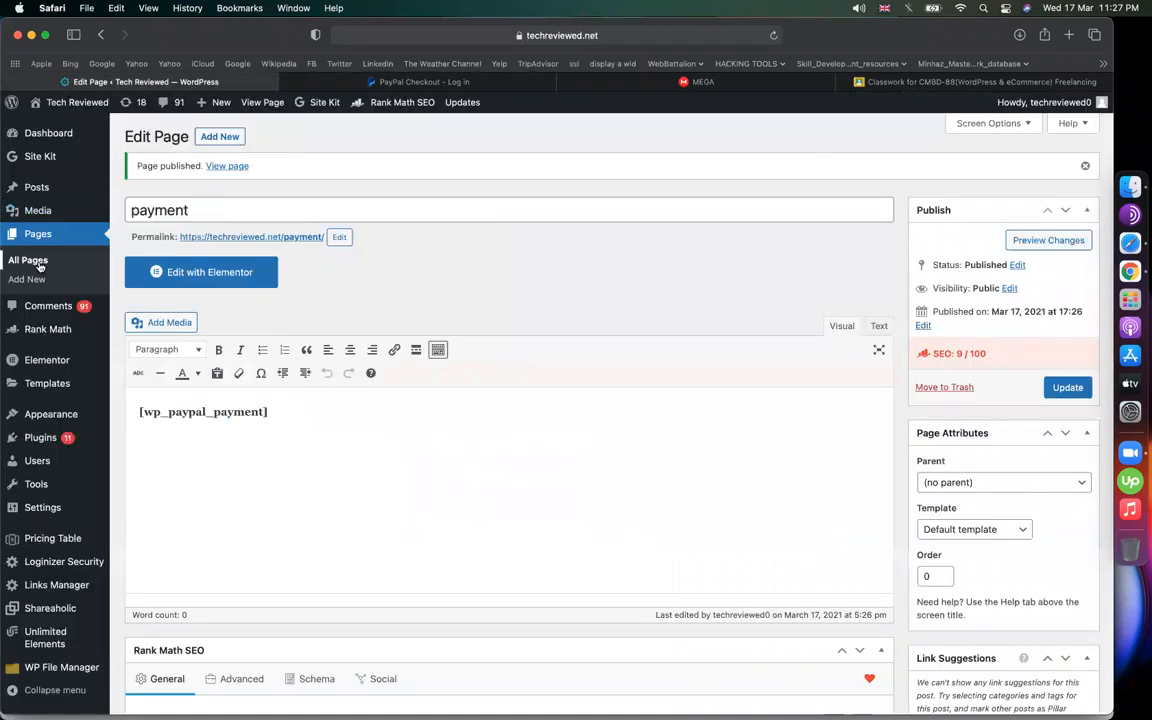
Create a page titled 'thank you' reading 'Thanks for your payment. We will contact you via email soon'
left_click(223, 139)
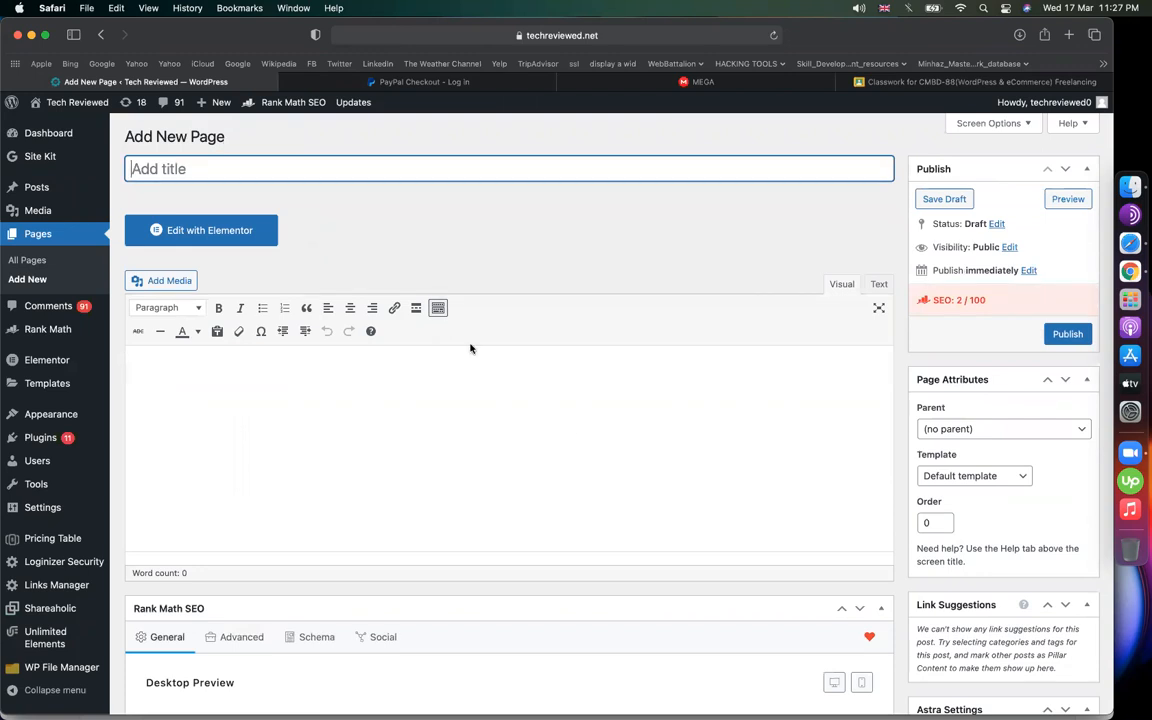
type("thank you")
left_click(494, 454)
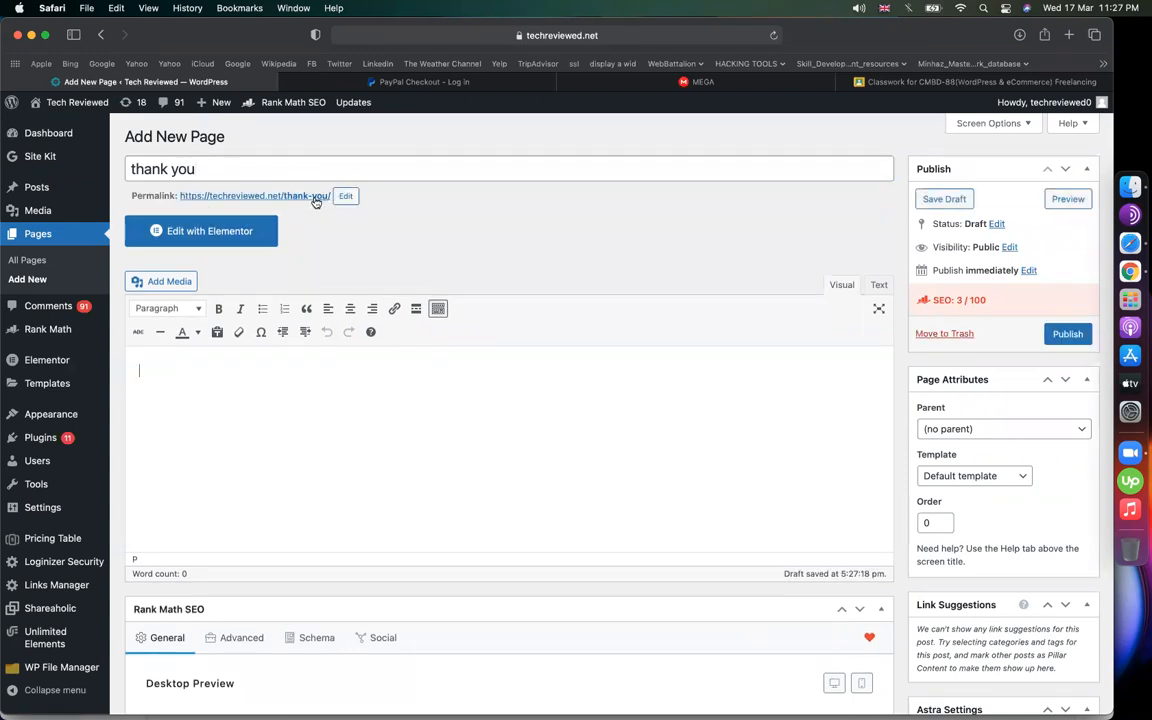
type("Thanks for your p")
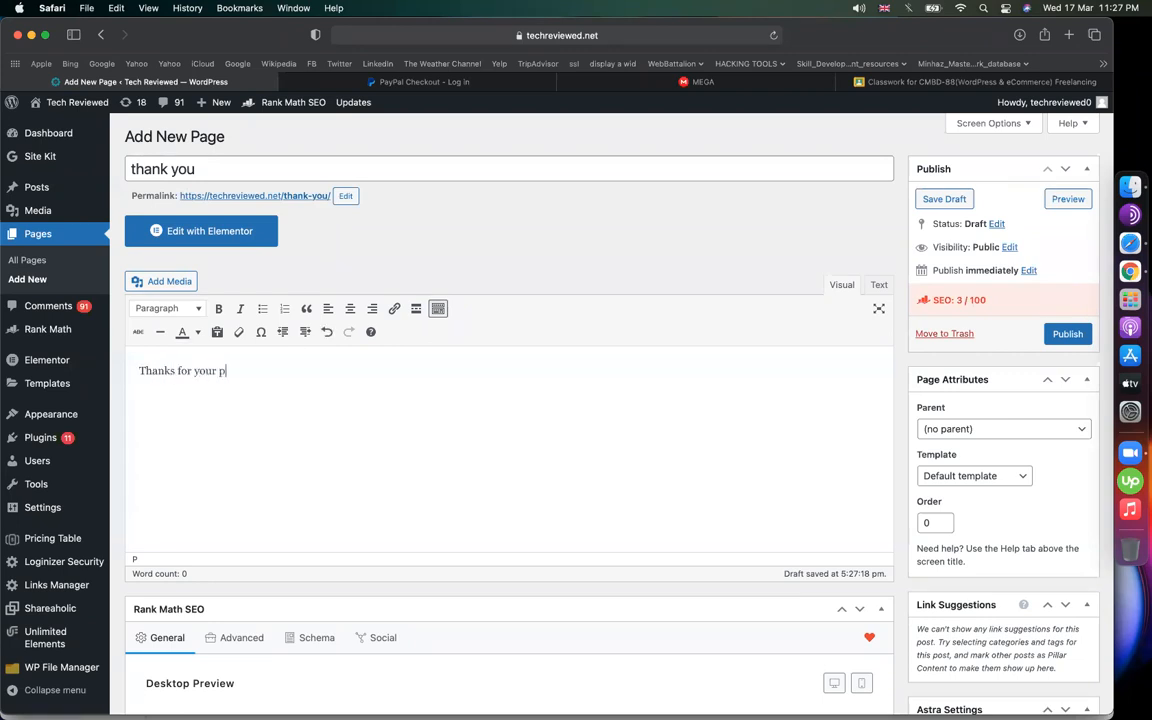
type("ayment. We will contac")
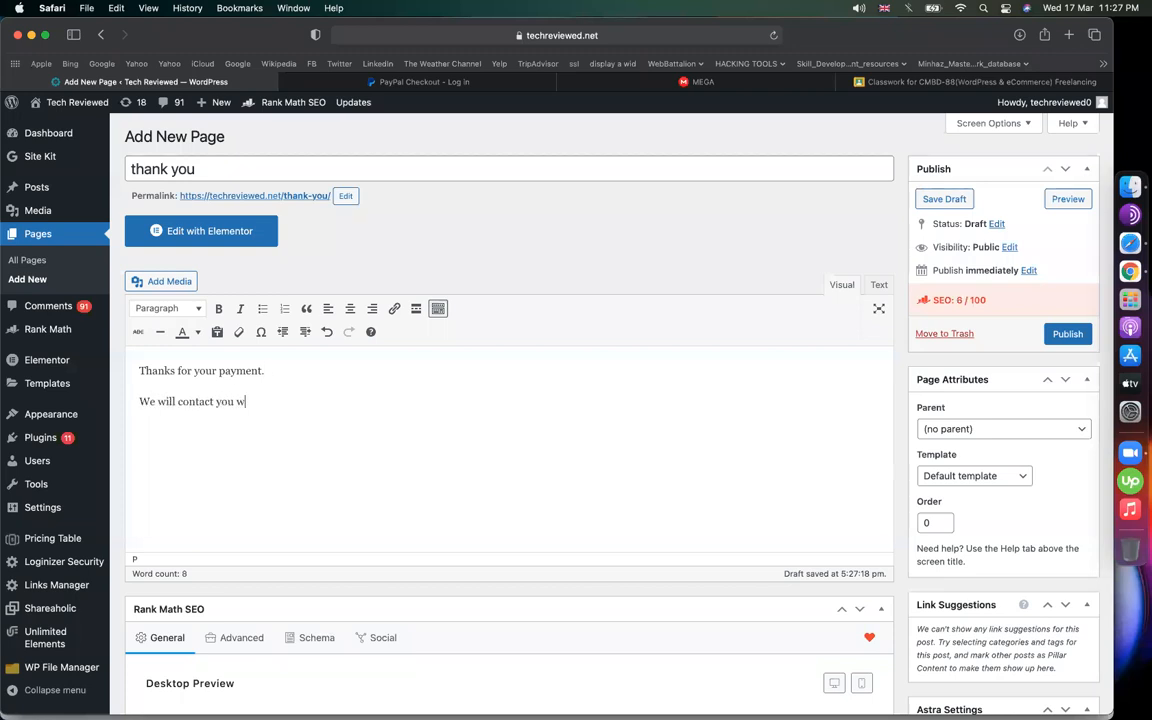
type("t you via email soon :)")
Colour the line 'Thanks for your payment.' green and publish the page
left_click_drag(268, 371, 139, 371)
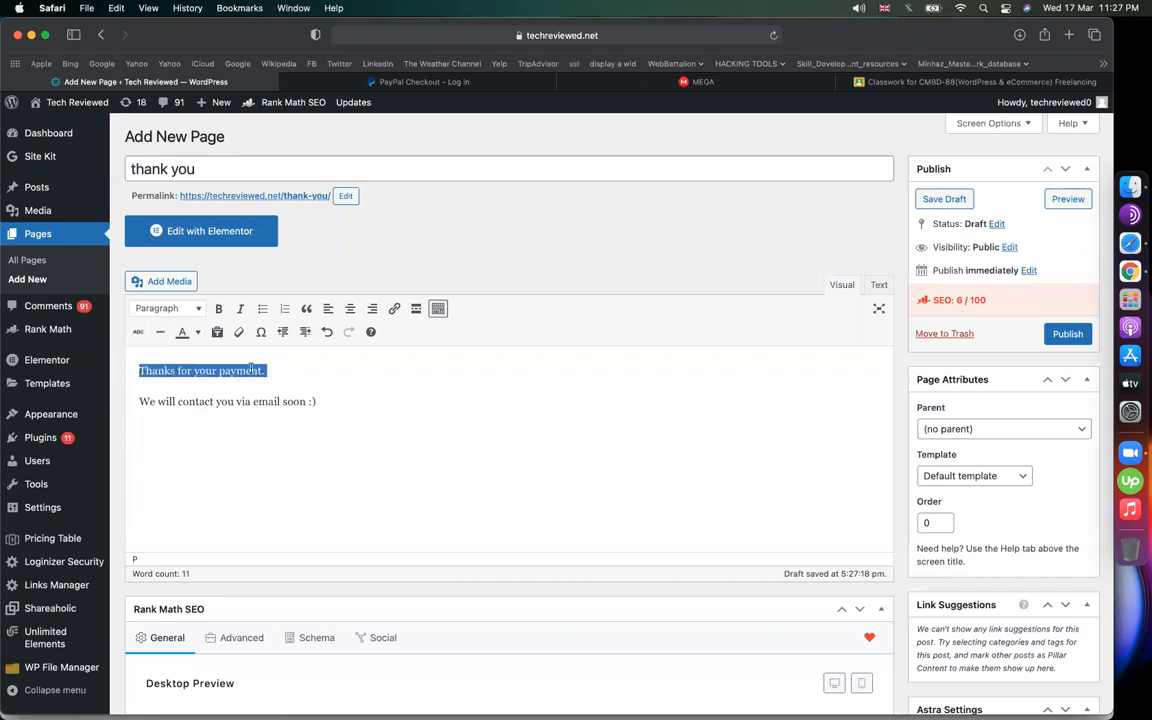
left_click(199, 333)
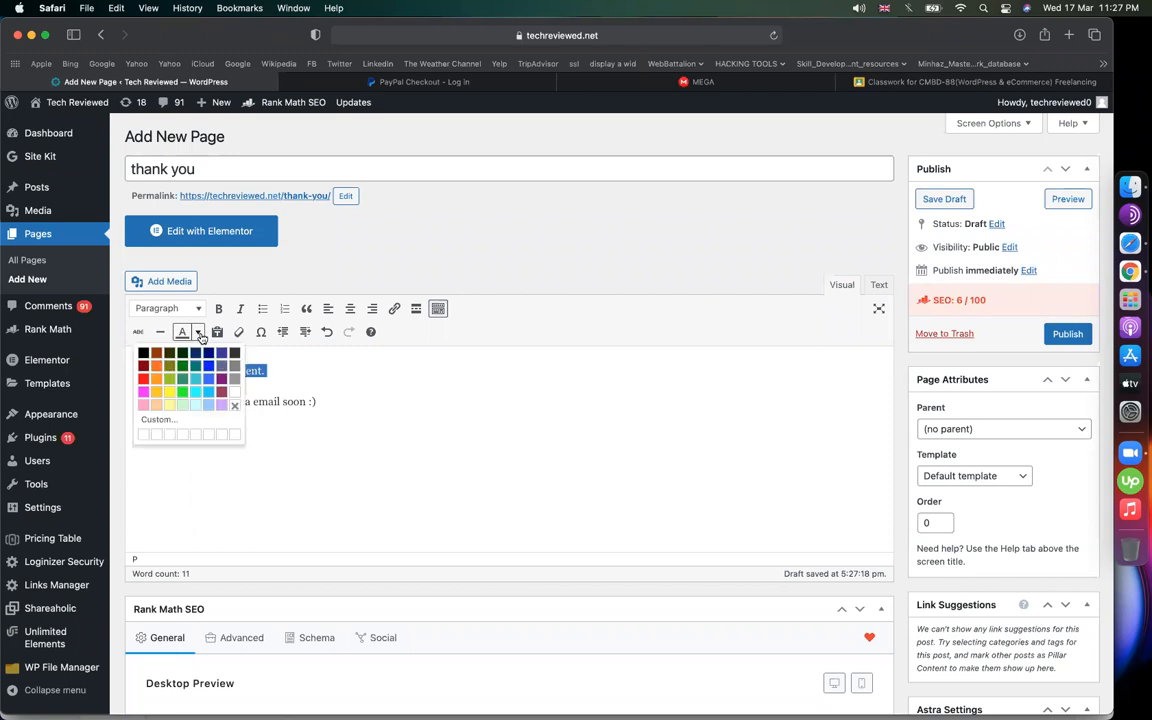
left_click(182, 365)
left_click(409, 404)
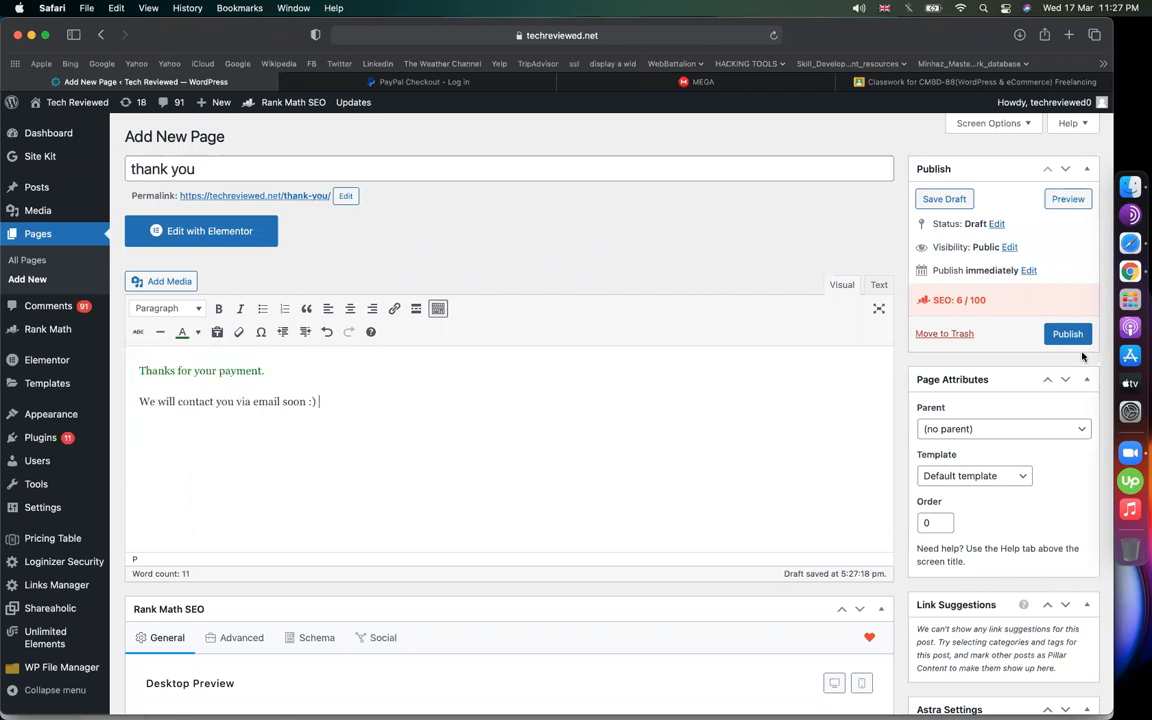
left_click(1067, 334)
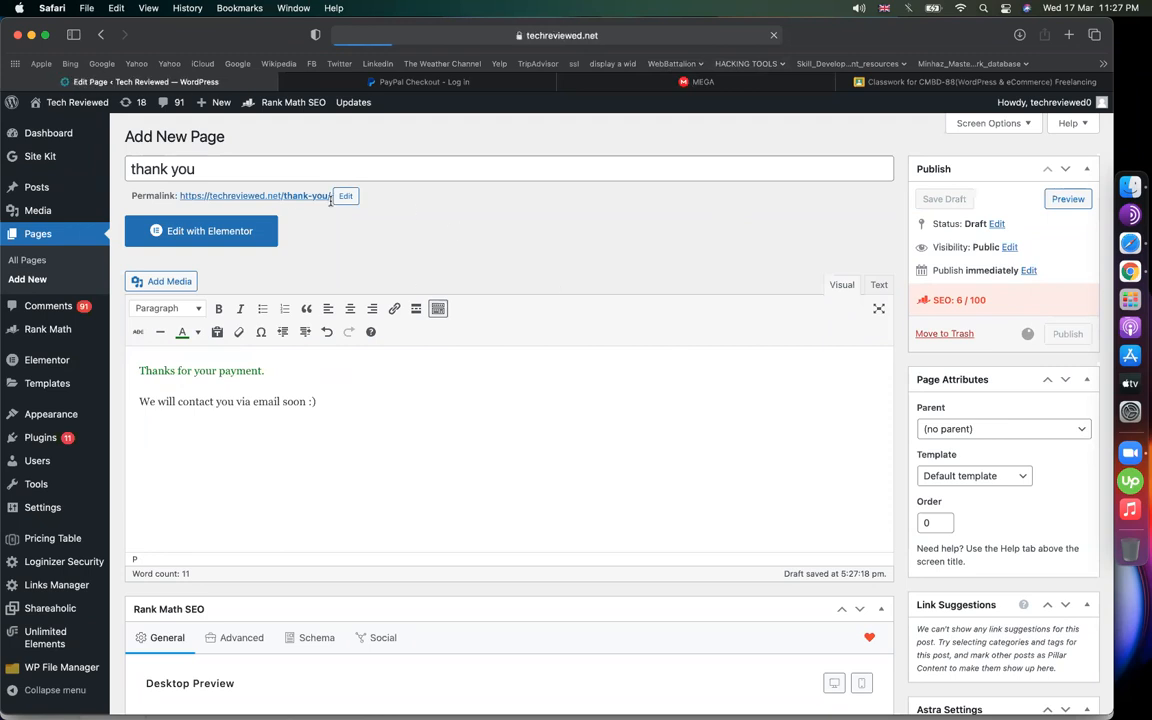
View the live thank you page, then change its address to /pricing/ to open pricing
left_click(281, 238)
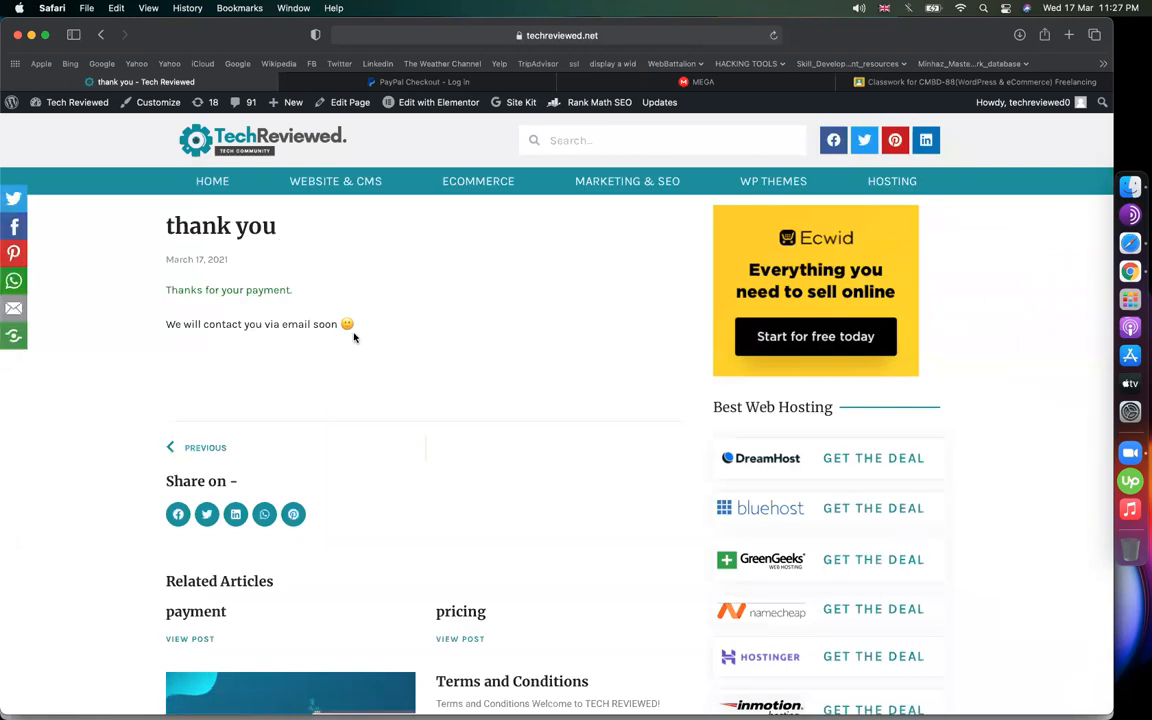
left_click_drag(267, 298, 181, 278)
left_click(311, 285)
left_click(655, 36)
left_click(475, 36)
left_click_drag(450, 36, 804, 38)
type("pro")
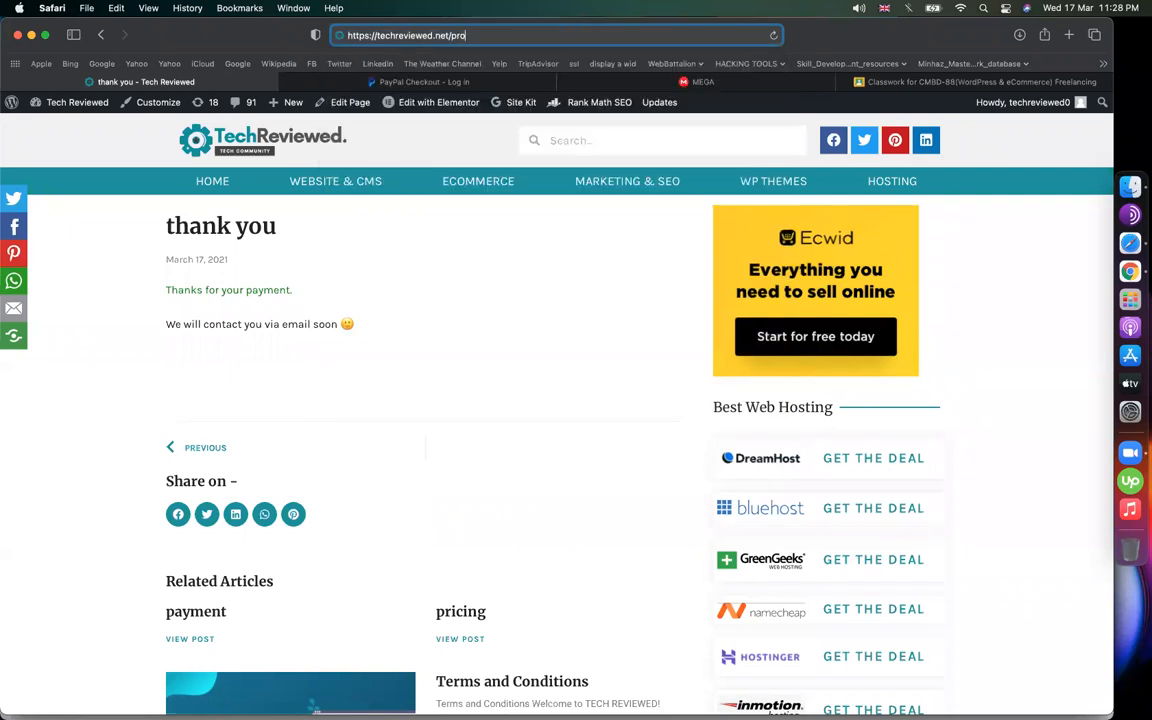
key("BackSpace")
type("icing/")
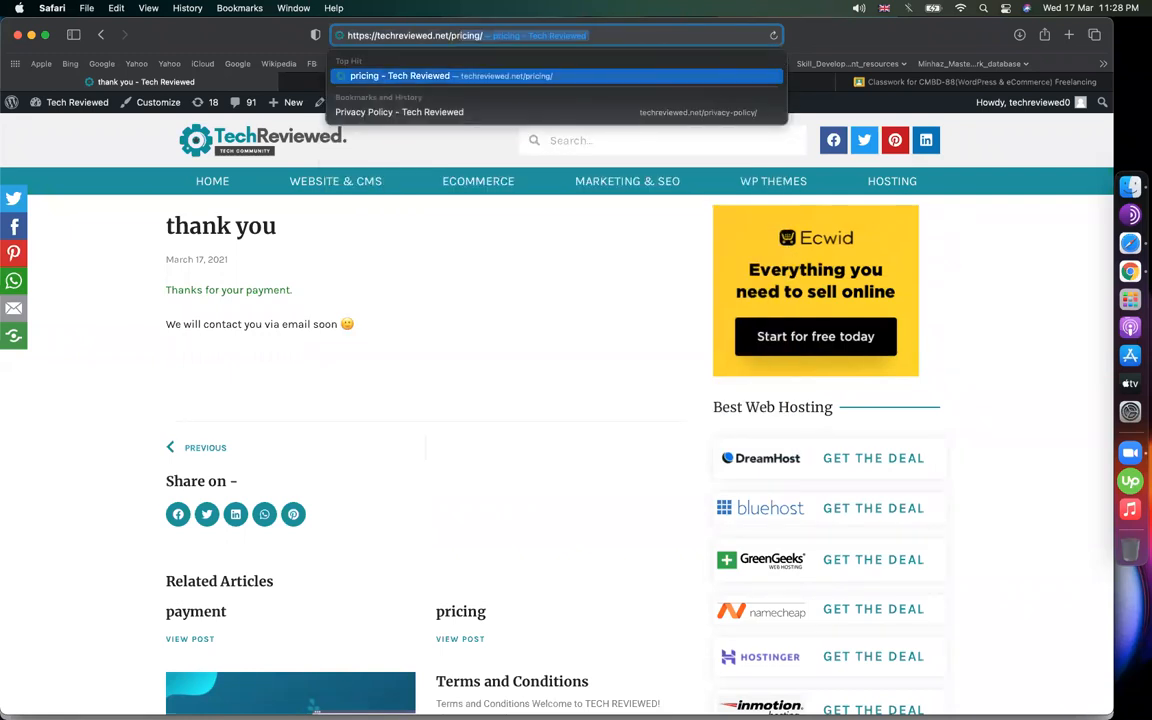
key("Return")
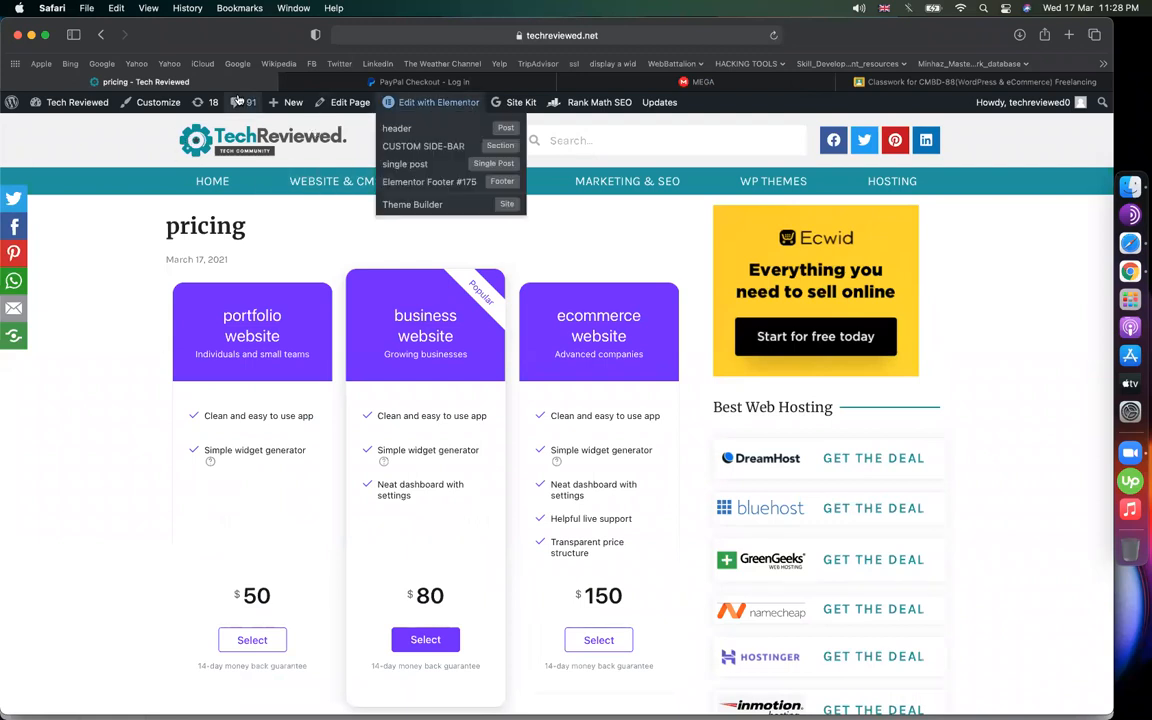
Return to the thank you page and go to the admin Dashboard
mouse_move(435, 107)
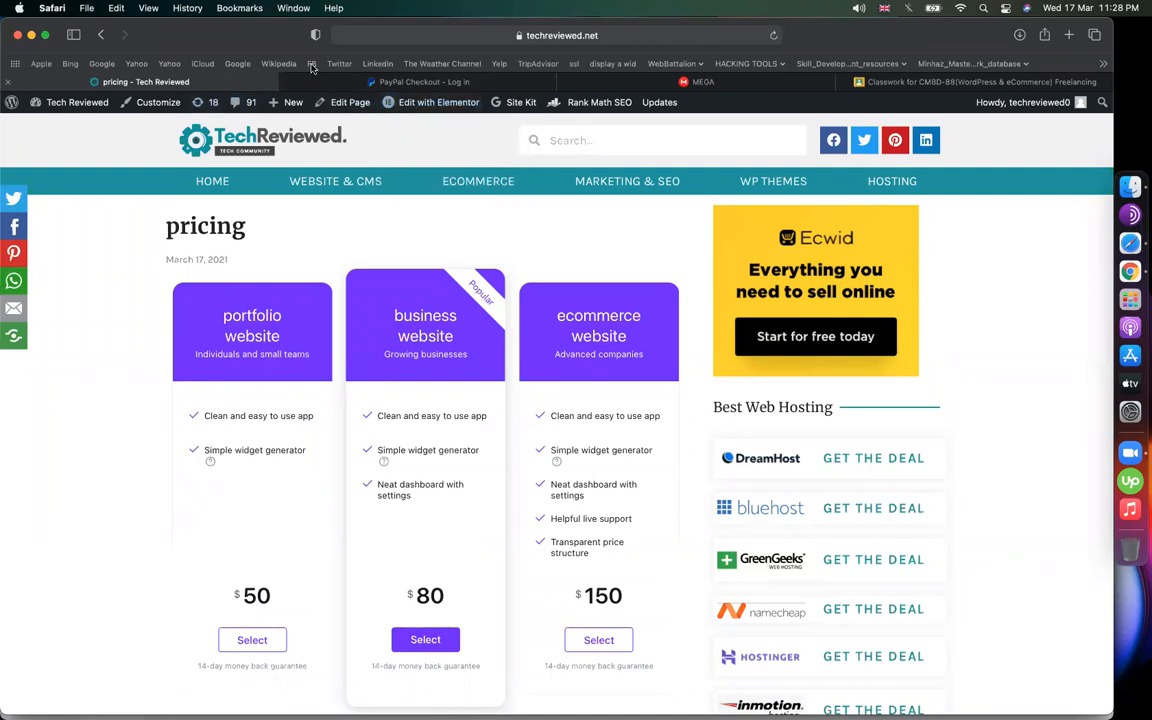
left_click(102, 37)
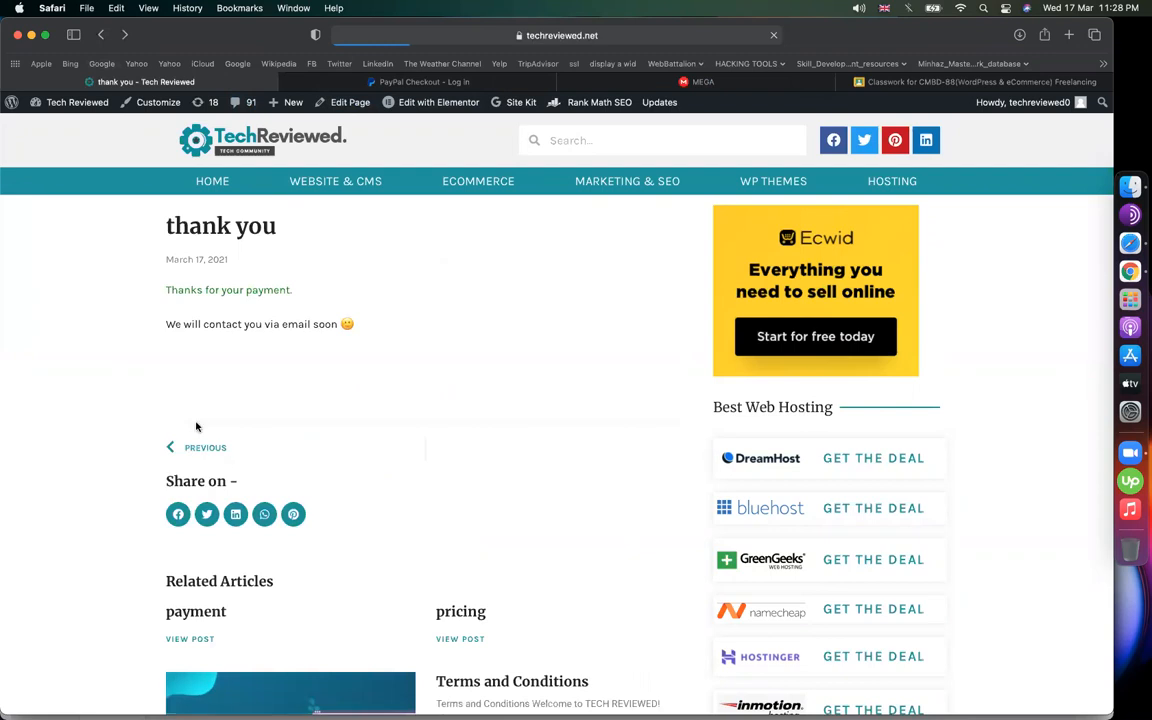
mouse_move(70, 104)
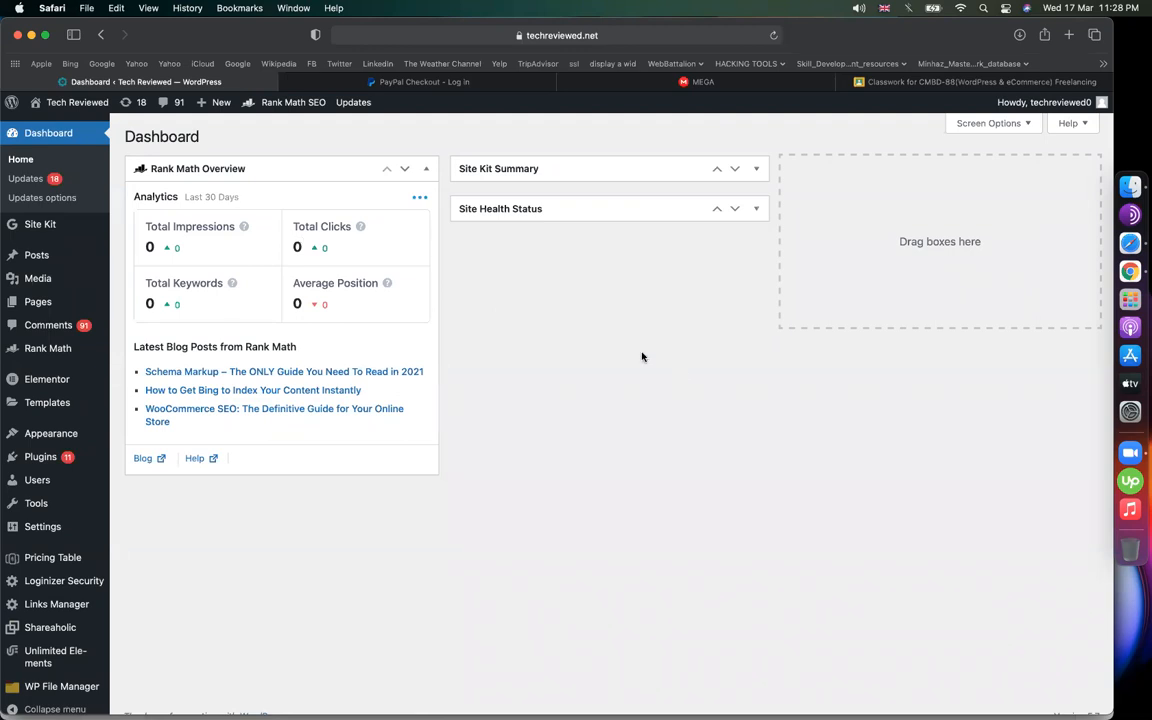
From All Pages, close the PayPal checkout tab and open the 'thank you' page for editing
mouse_move(38, 301)
left_click(127, 311)
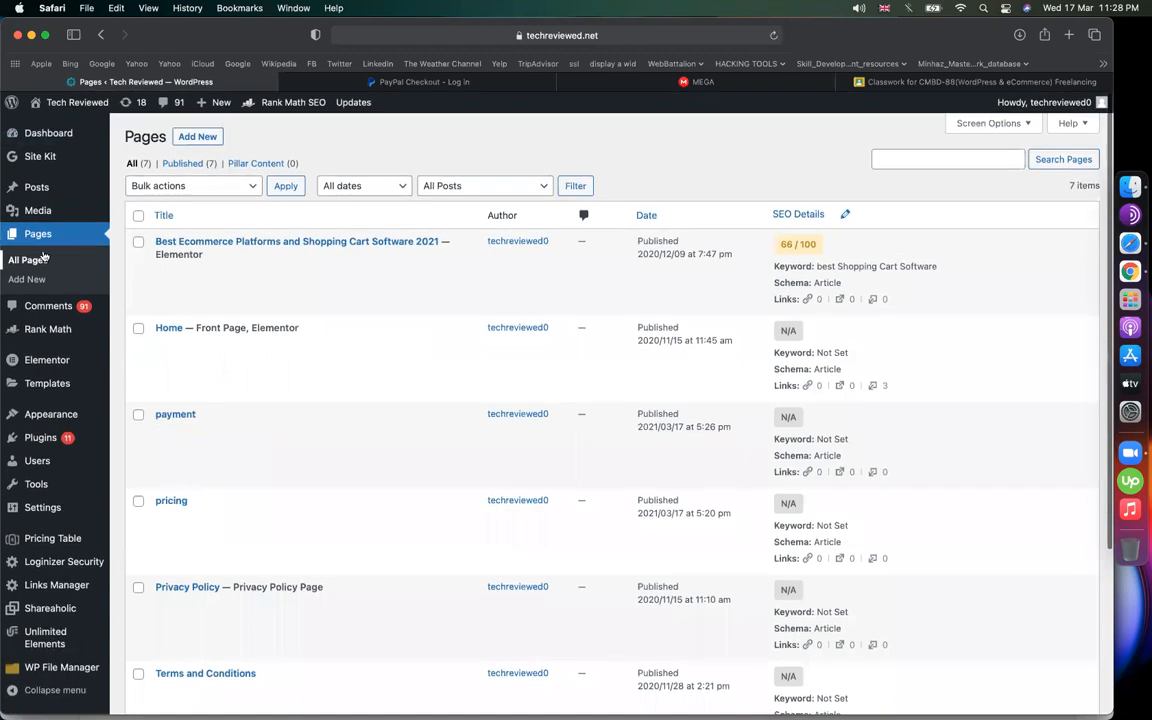
left_click(44, 259)
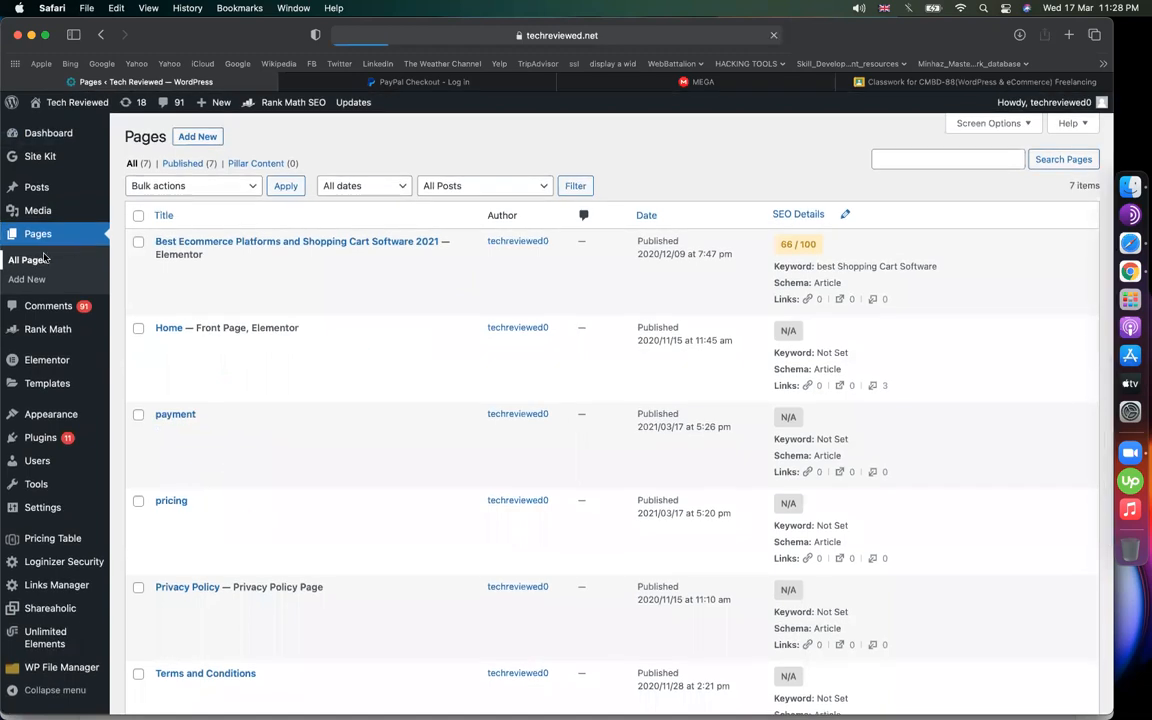
left_click(286, 83)
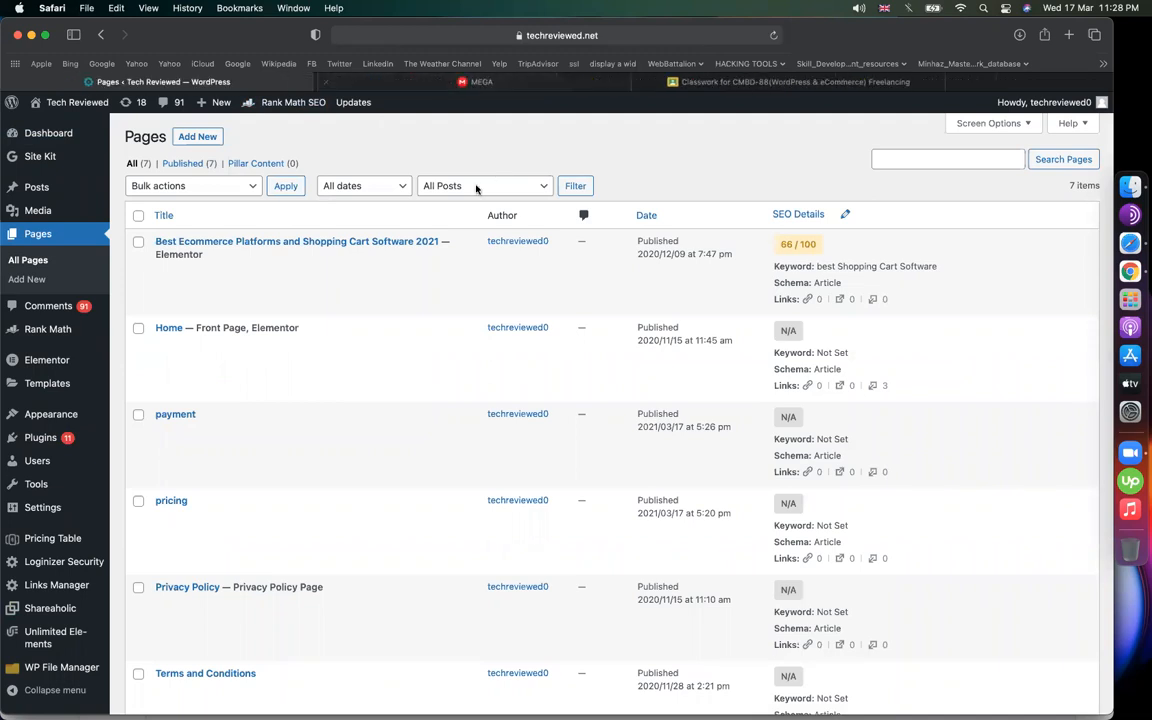
scroll(375, 437, "down", 5)
left_click(161, 555)
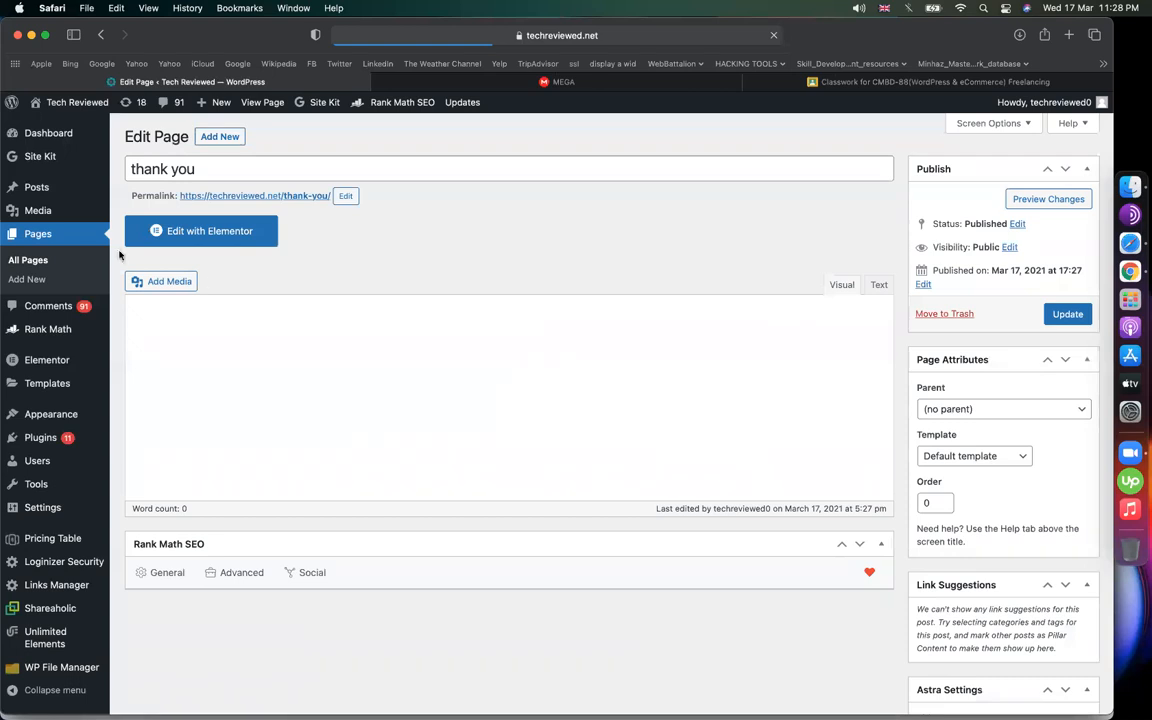
Open the Media Library in a new tab and go to Add New
right_click(31, 212)
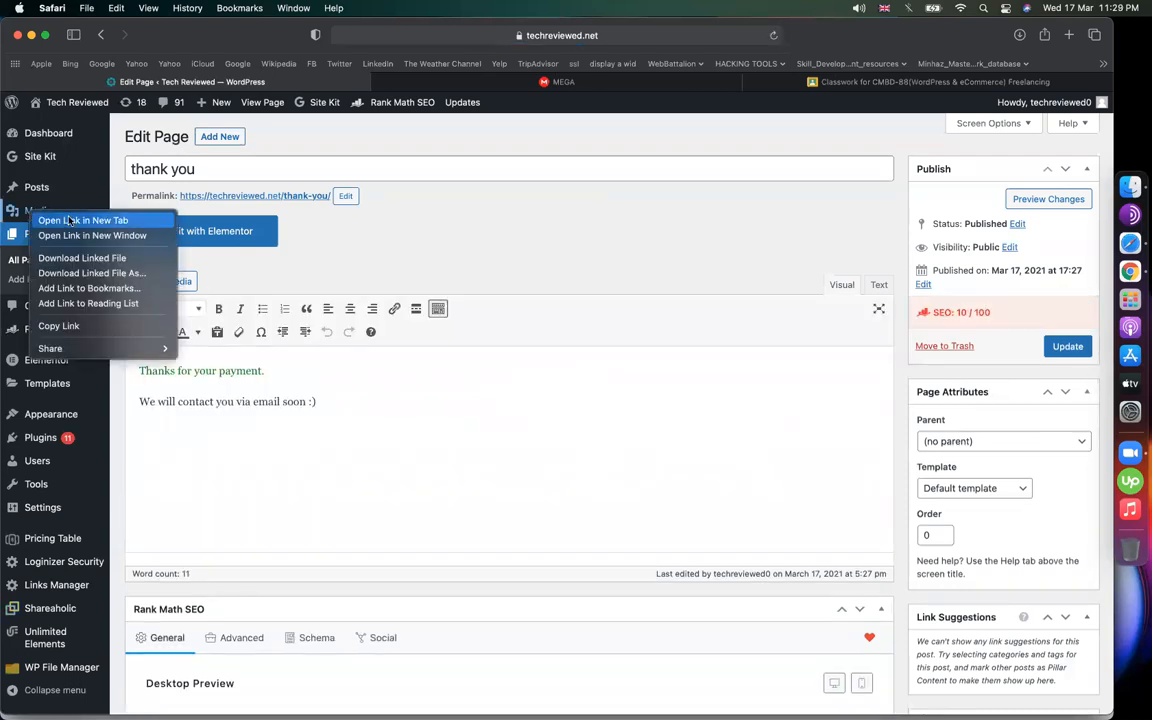
left_click(71, 220)
left_click(383, 86)
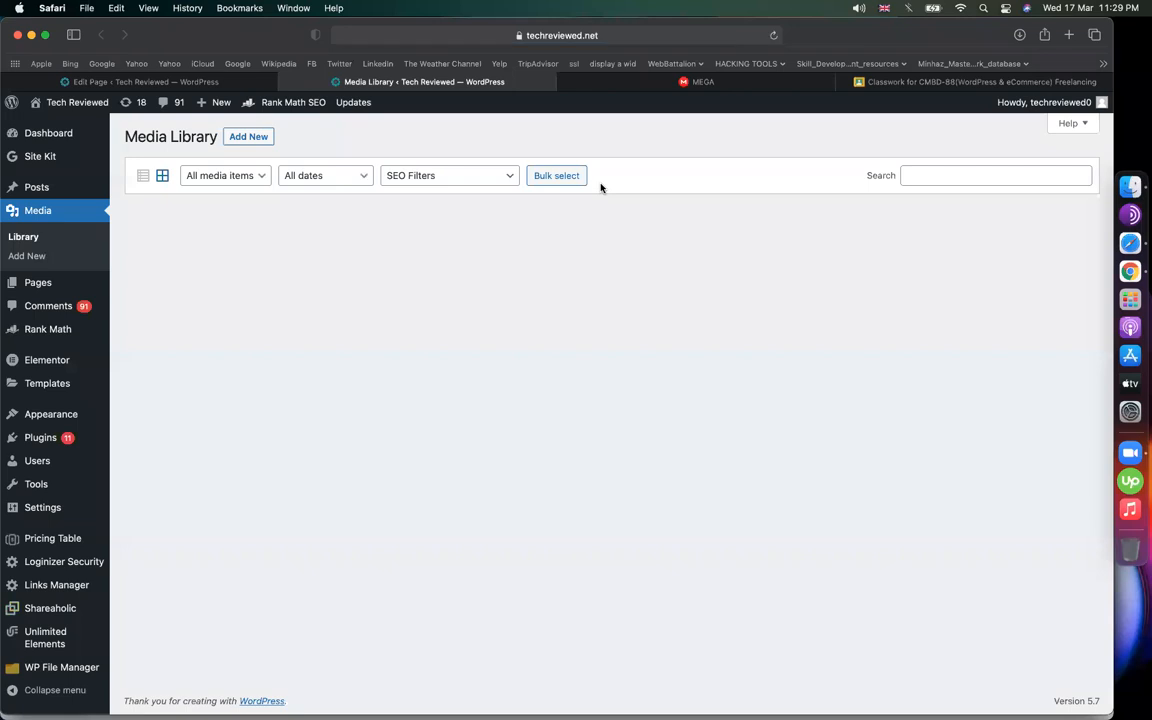
left_click(250, 142)
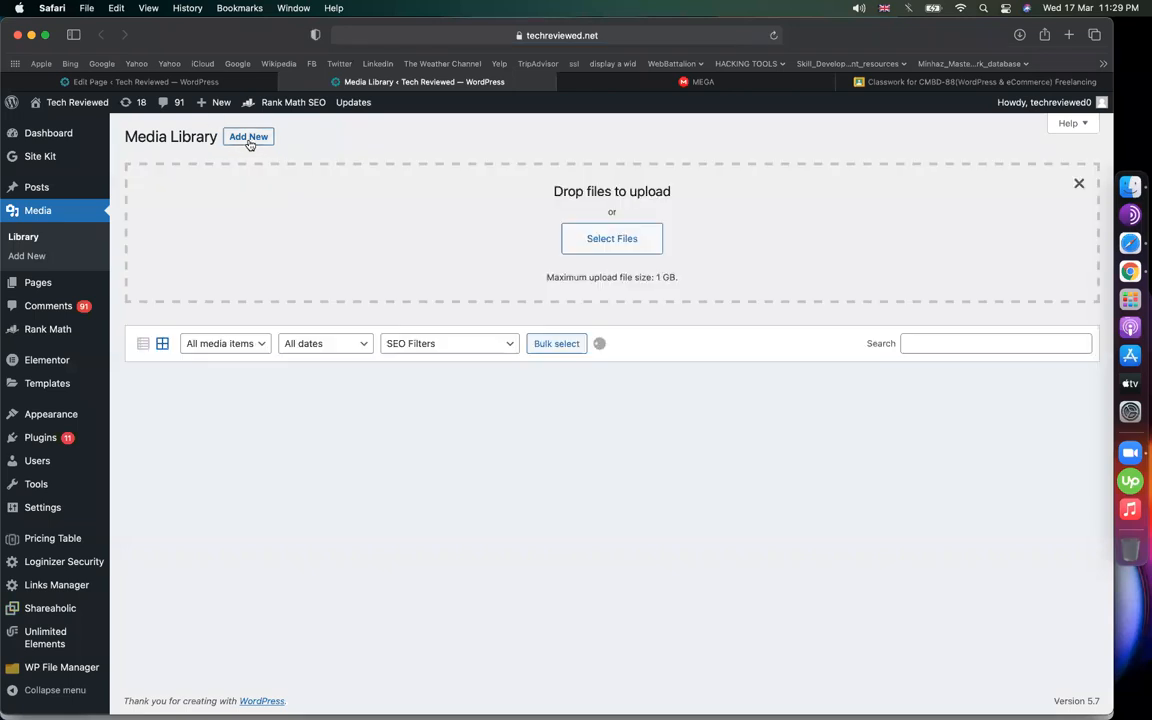
Upload the ecommerce web development diploma certificate JPEG from Desktop > MINHAZ ASSETS > Course Attended
left_click(590, 251)
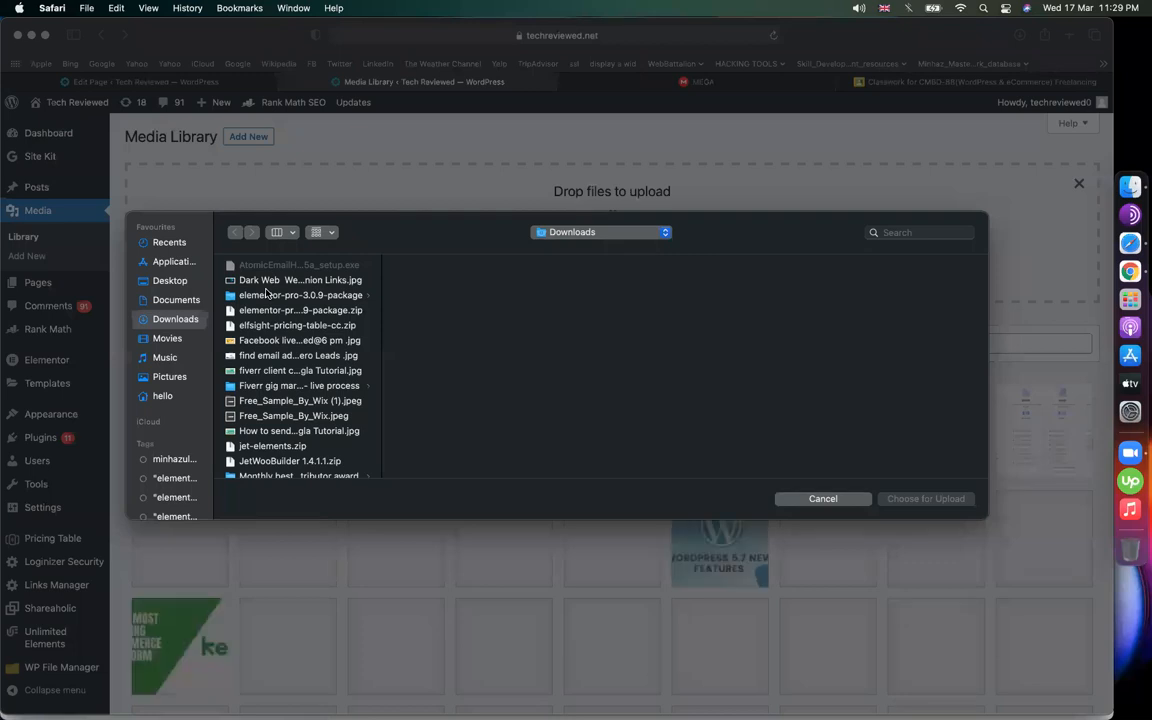
left_click(168, 280)
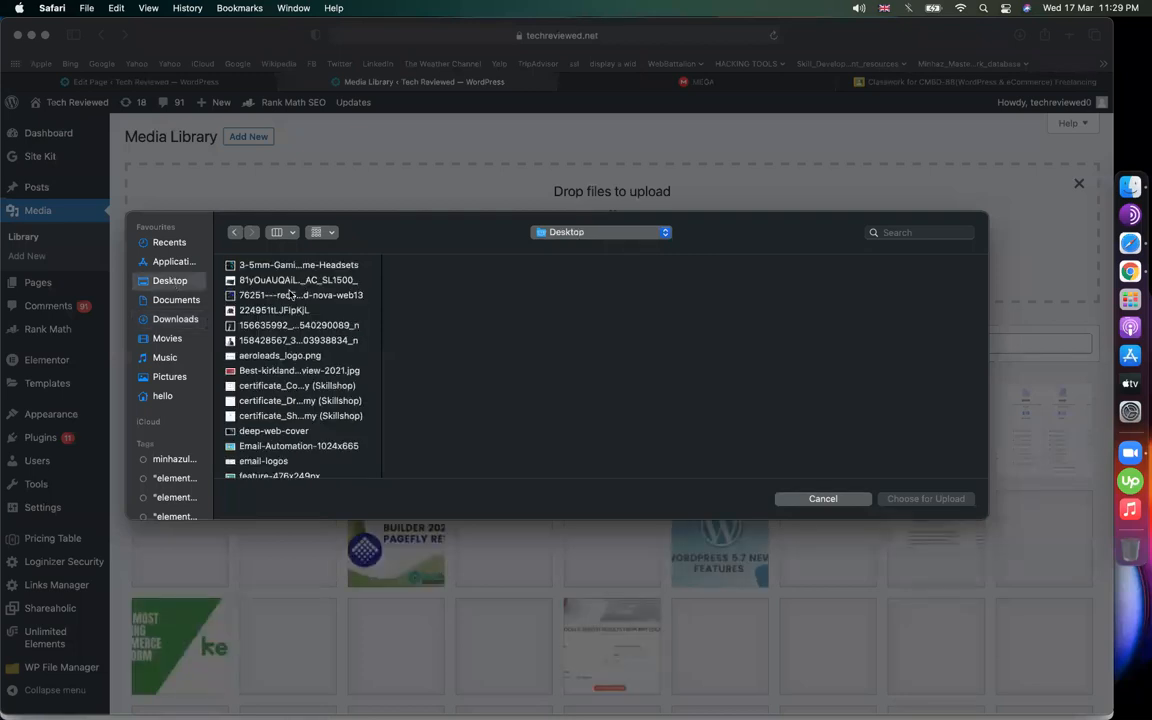
scroll(301, 340, "down", 3)
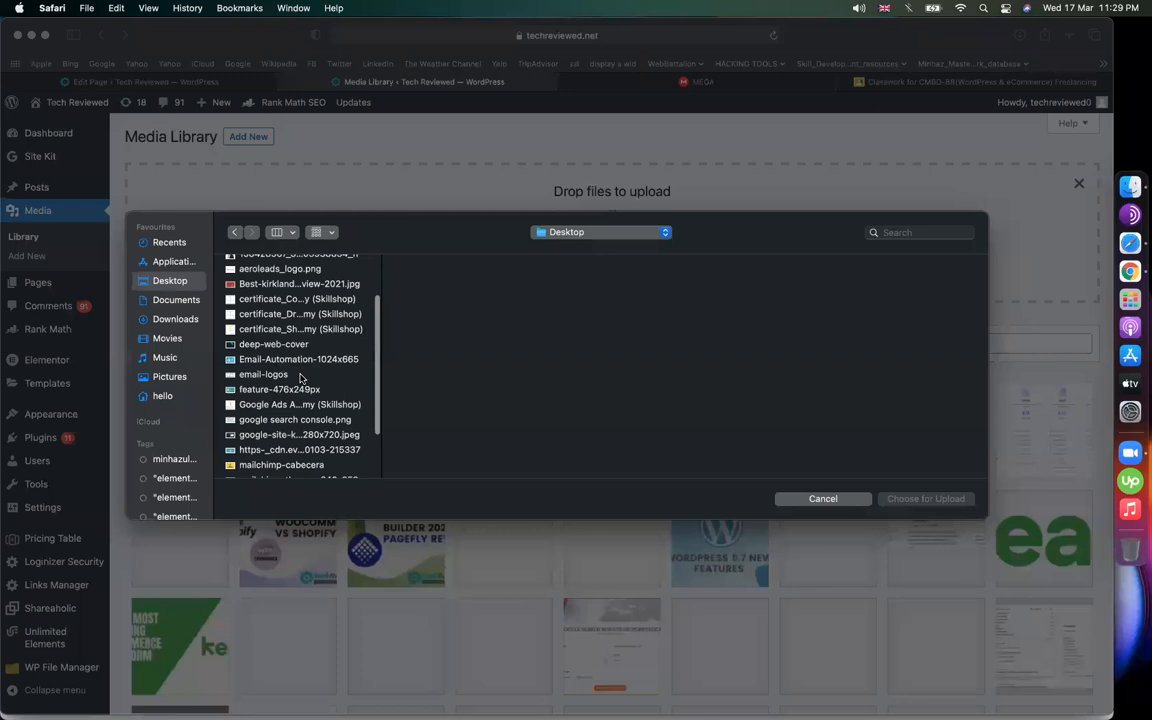
left_click(301, 374)
scroll(301, 377, "down", 1)
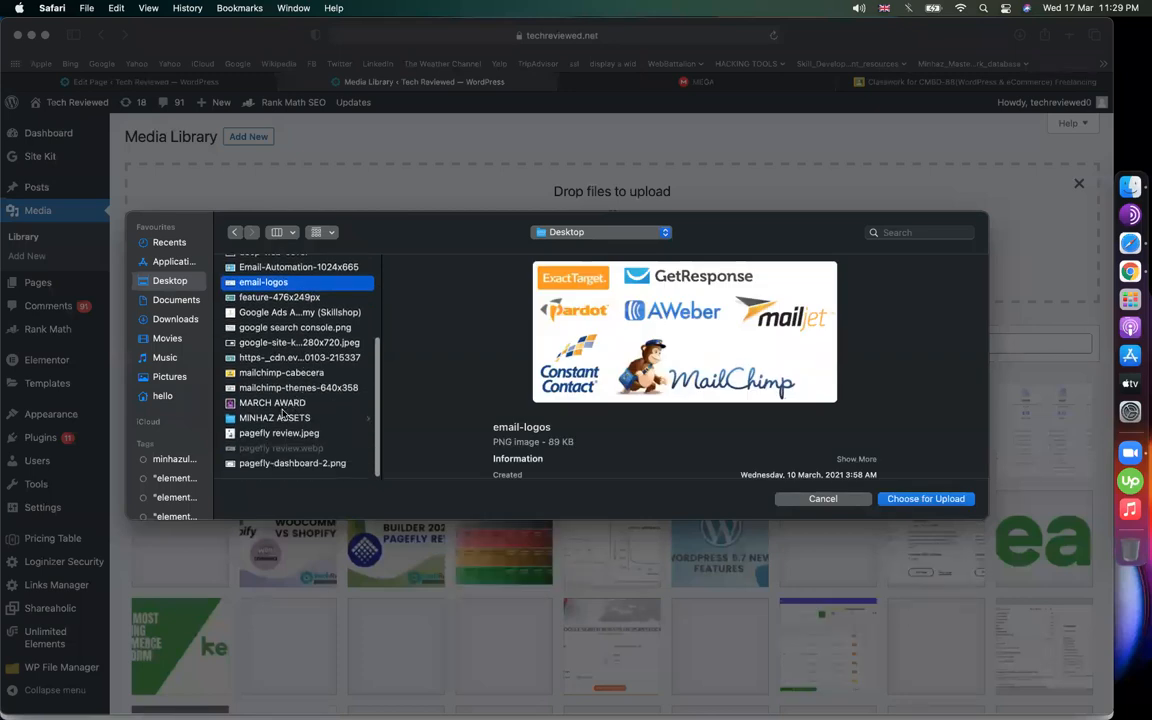
left_click(289, 419)
left_click(441, 310)
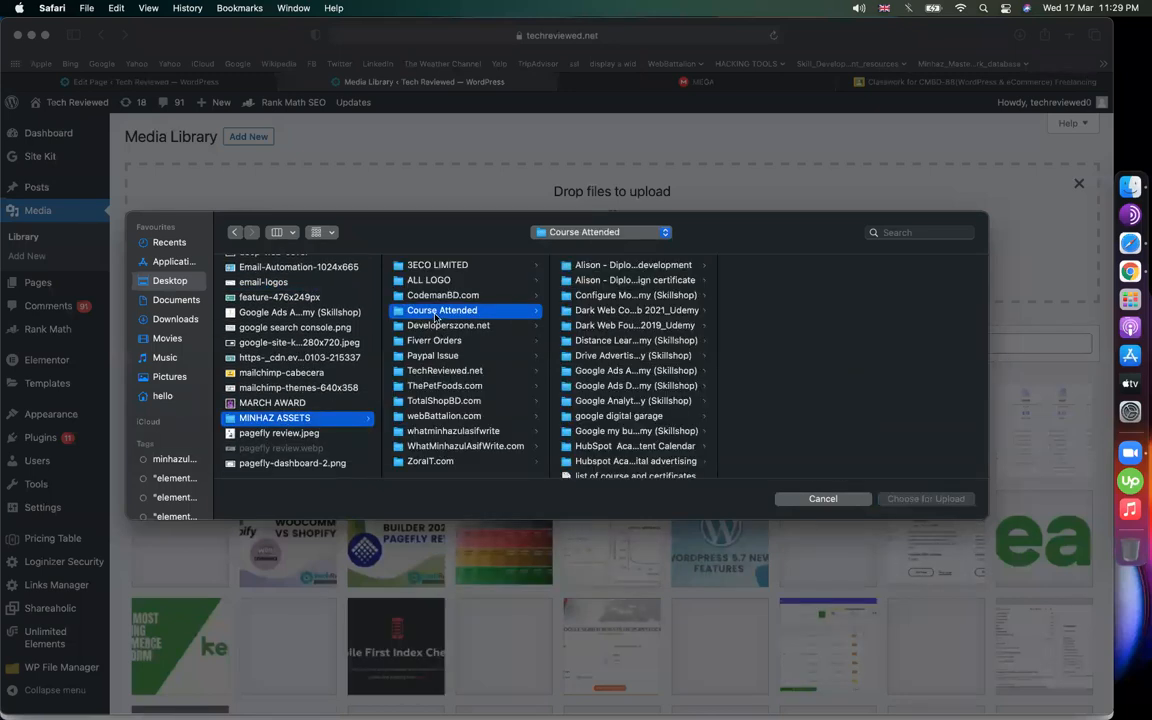
left_click(659, 267)
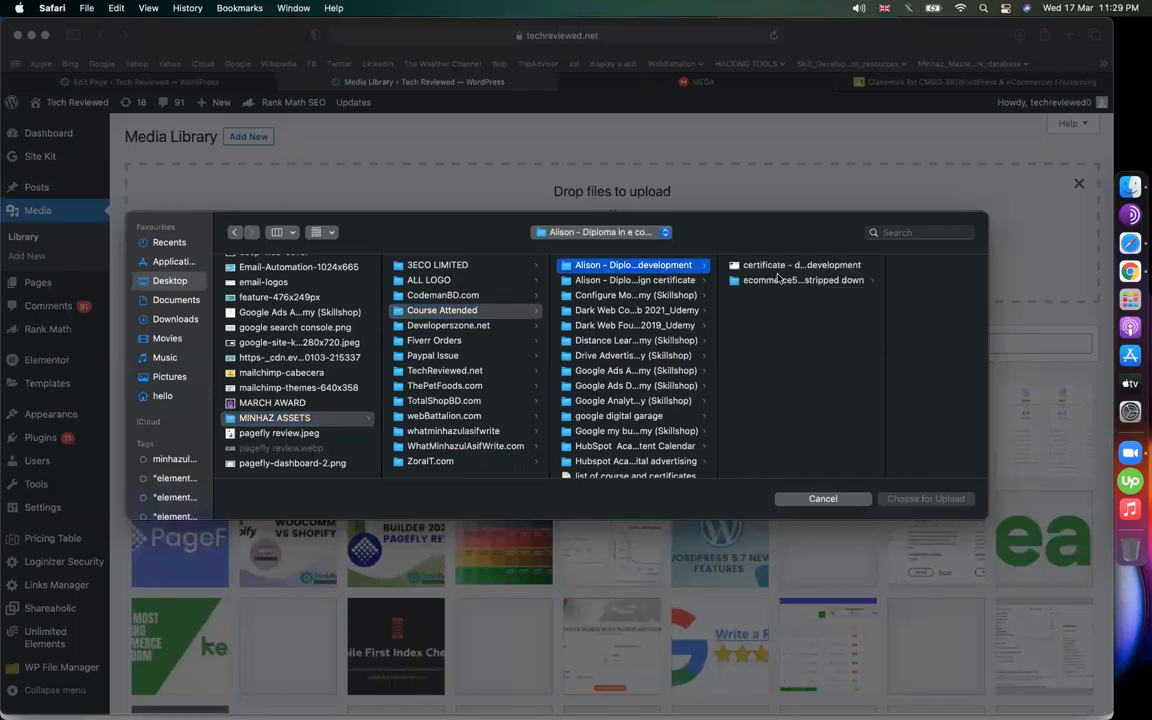
left_click(659, 281)
left_click(600, 265)
left_click(770, 265)
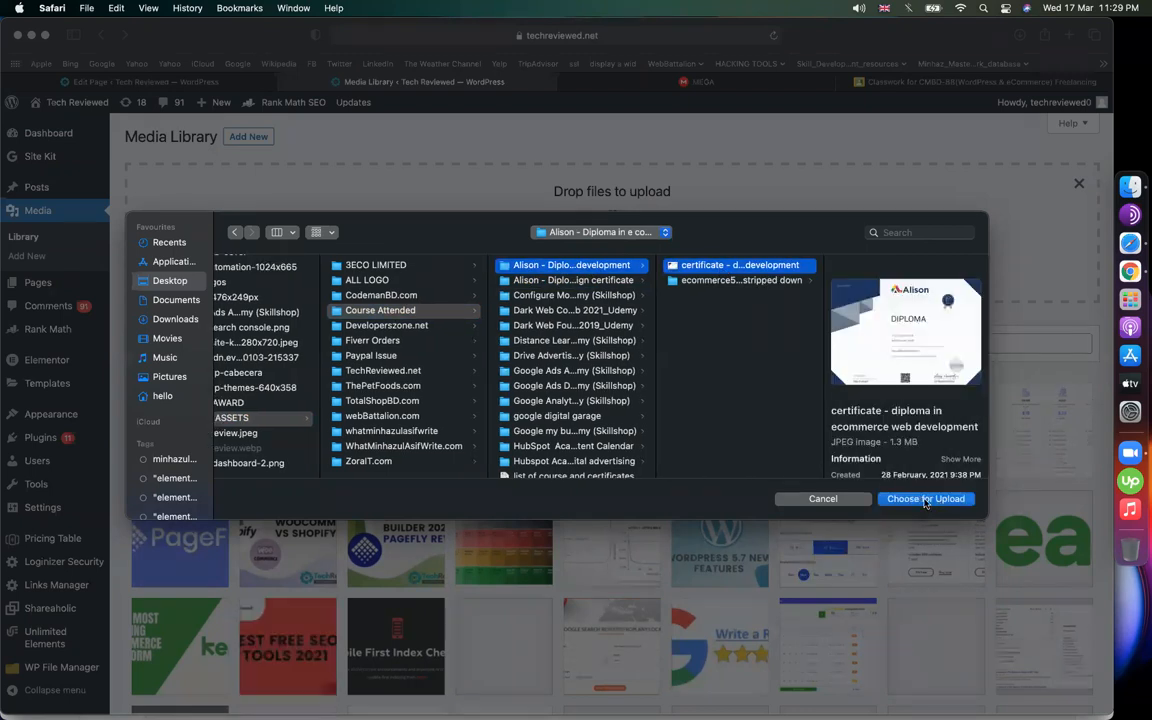
left_click(925, 499)
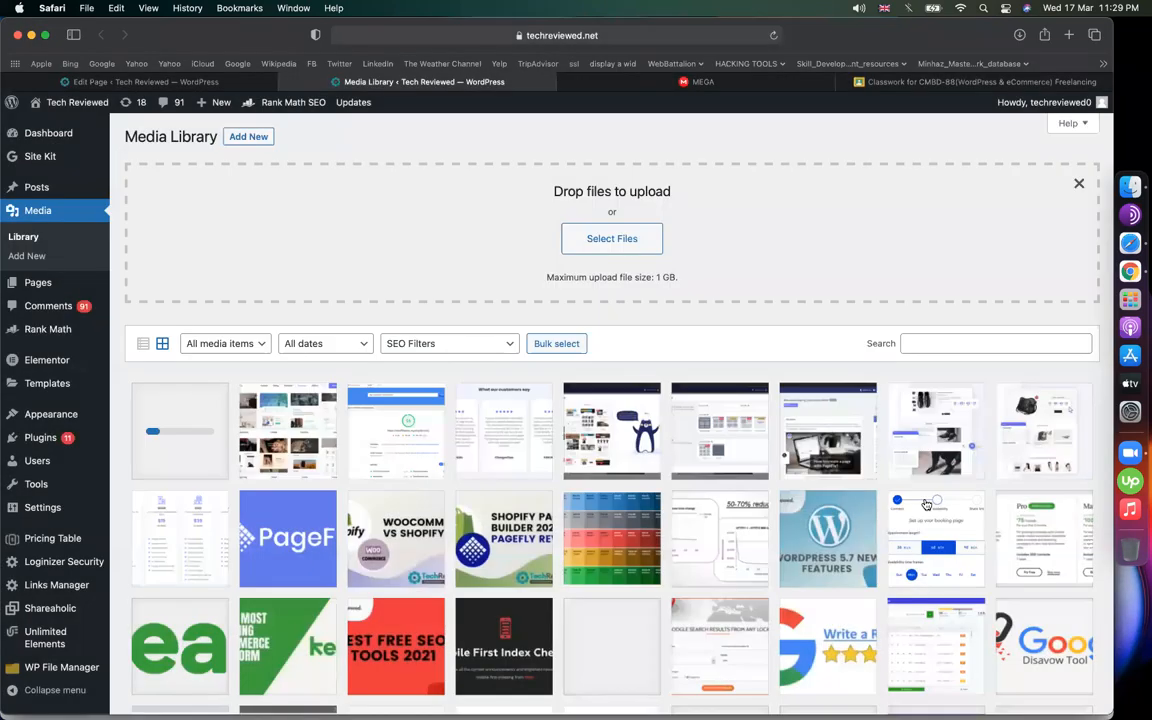
Select and copy the File URL of the pagefly review image
key("XF86AudioRaiseVolume")
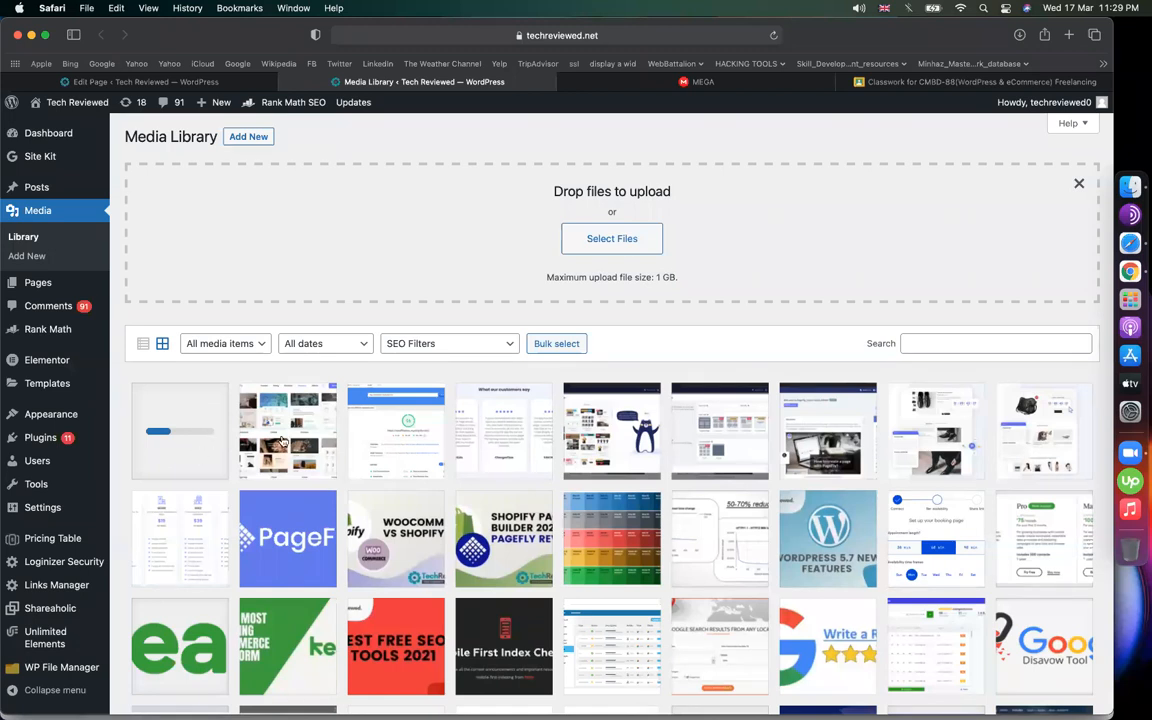
left_click(255, 398)
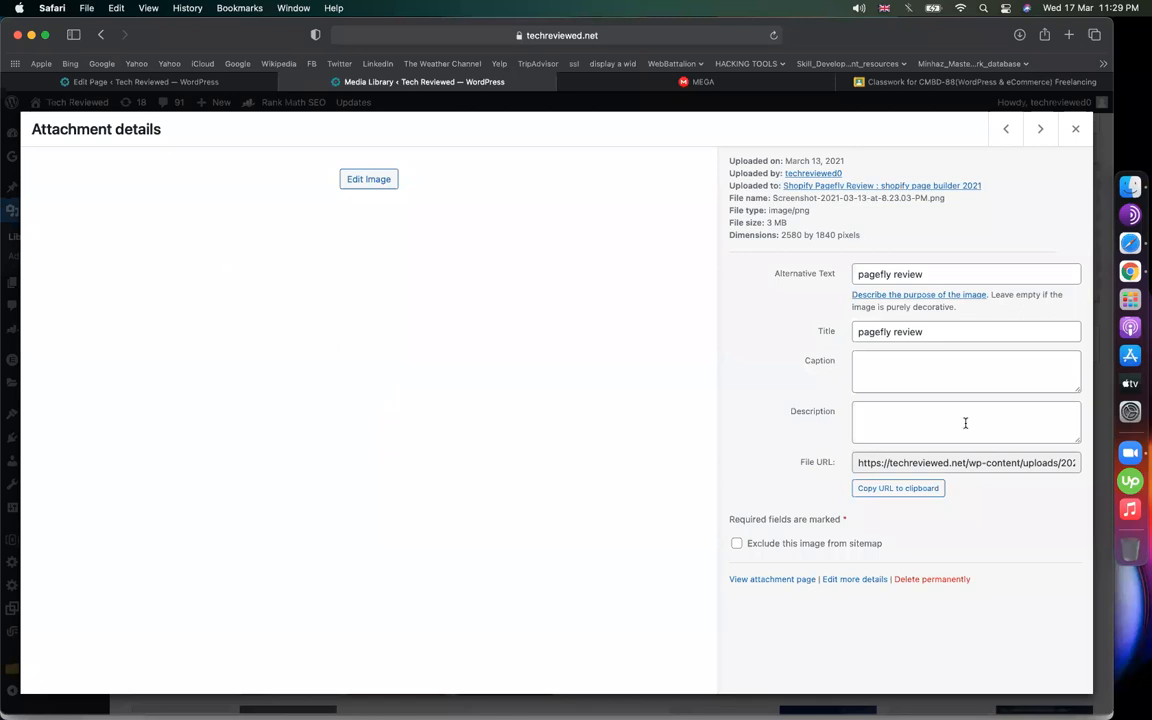
left_click(901, 464)
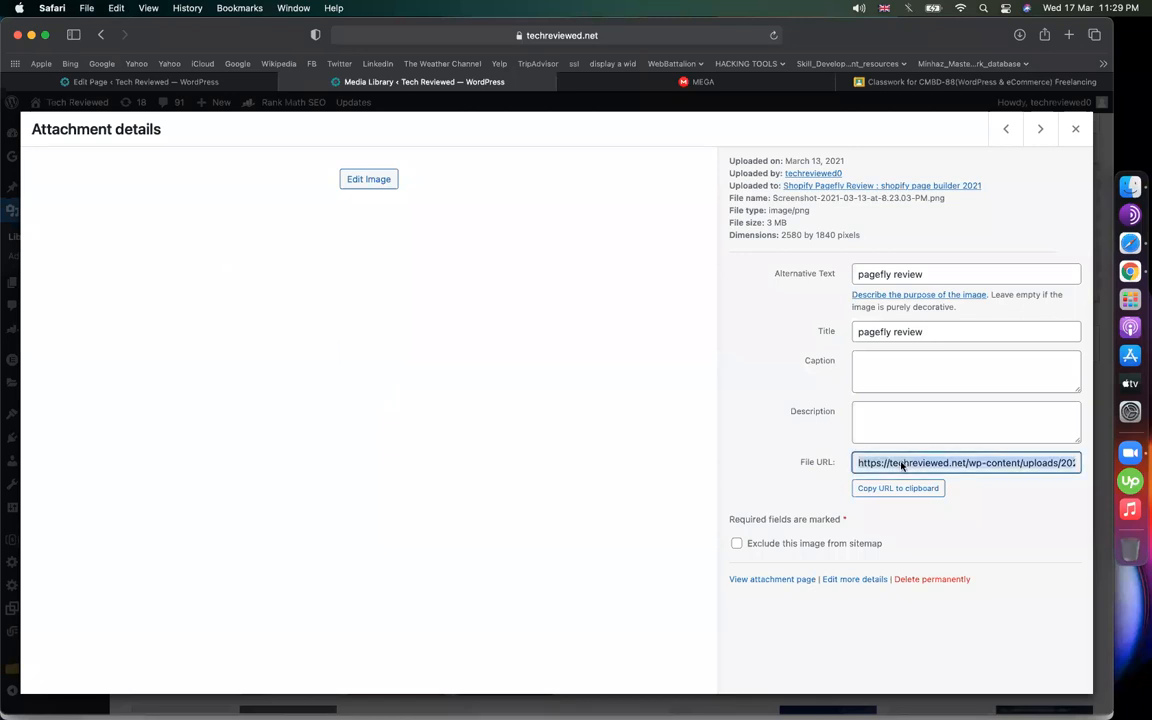
Back in the 'thank you' page editor, start a new line after the message
left_click(232, 83)
left_click(410, 410)
key("Return")
key("Return")
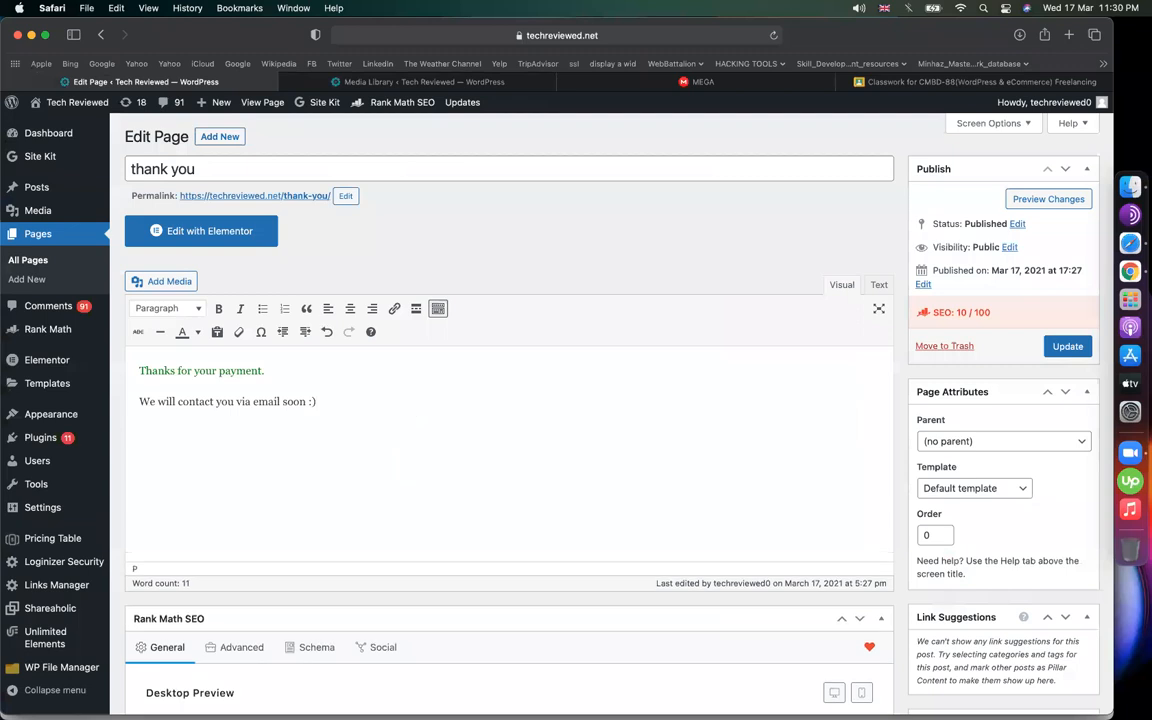
Type 'Download now' and link it to the copied image file URL
type("ownload now")
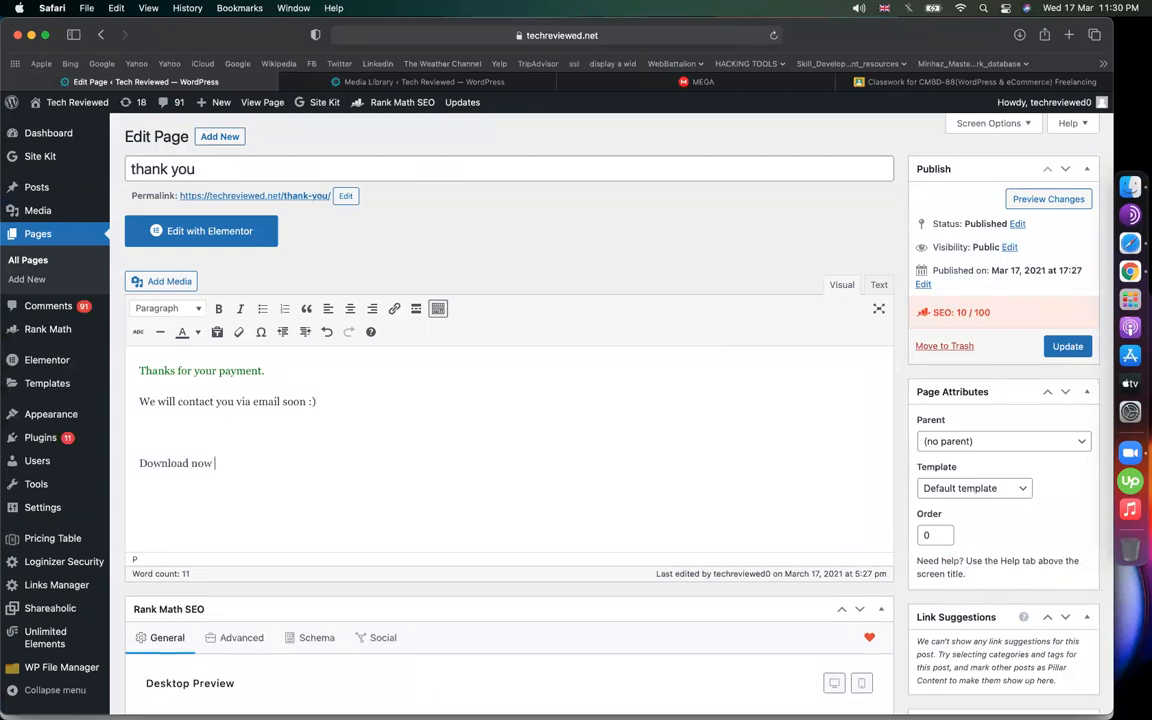
key("shift+super+Left")
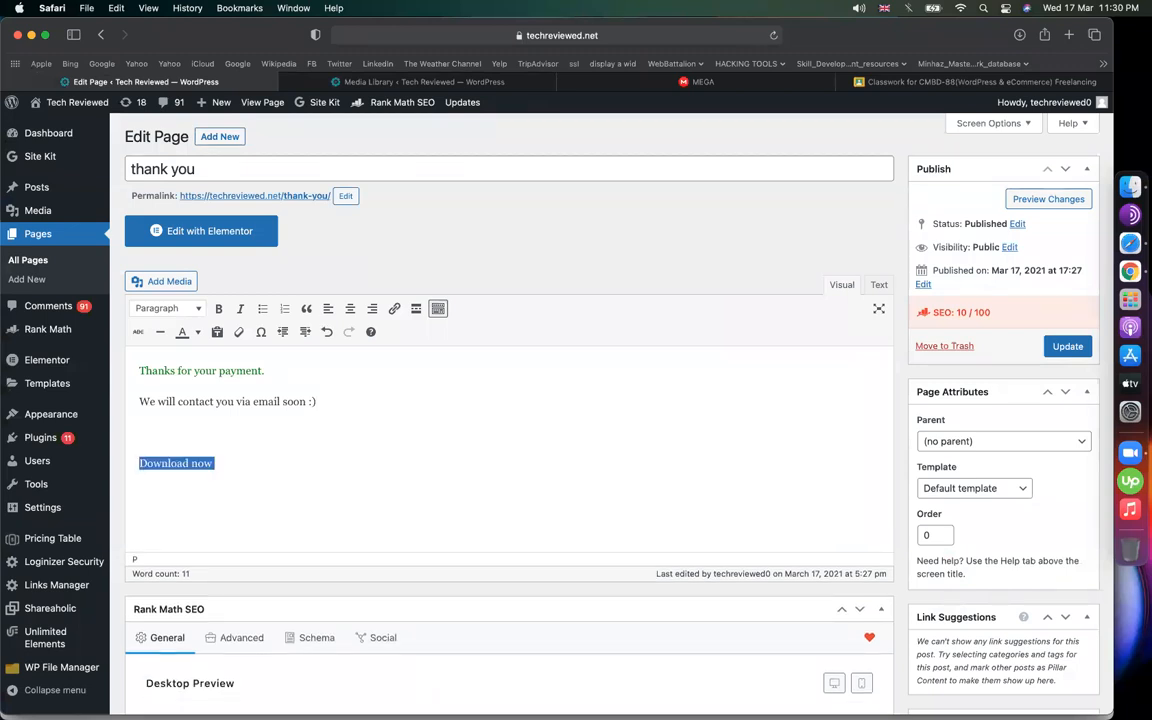
left_click(394, 308)
type("Screenshot 2021-03-18 at 8.23.03 PM.png")
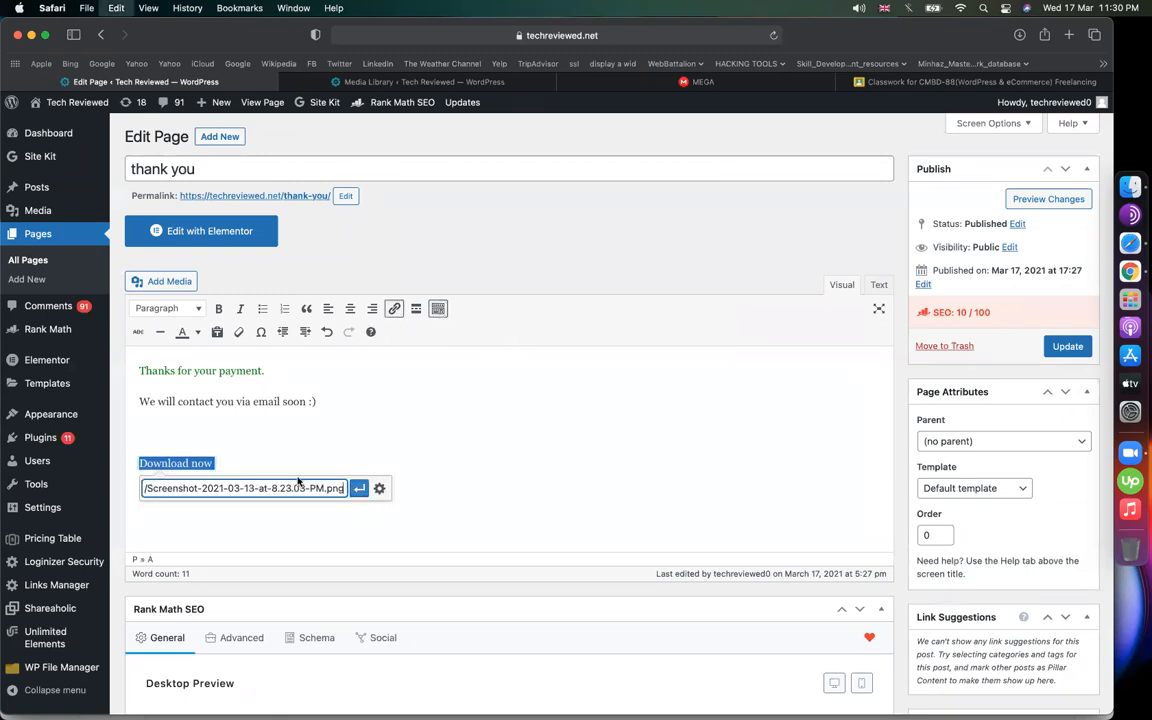
left_click(379, 488)
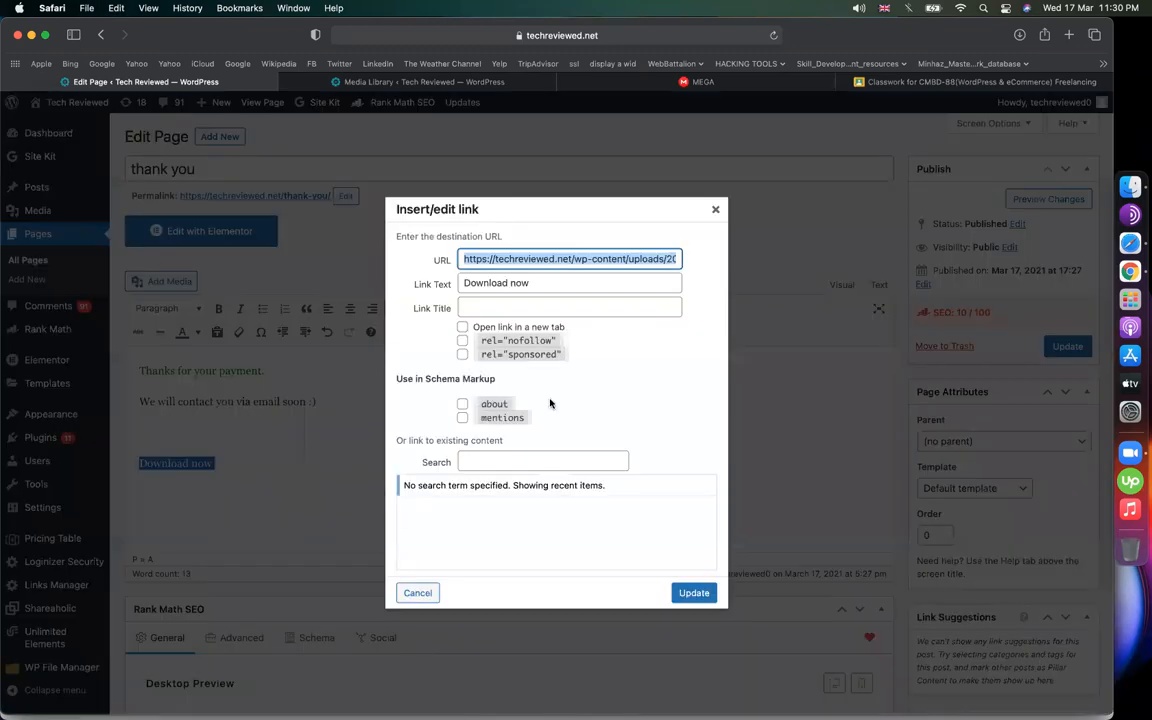
left_click(412, 594)
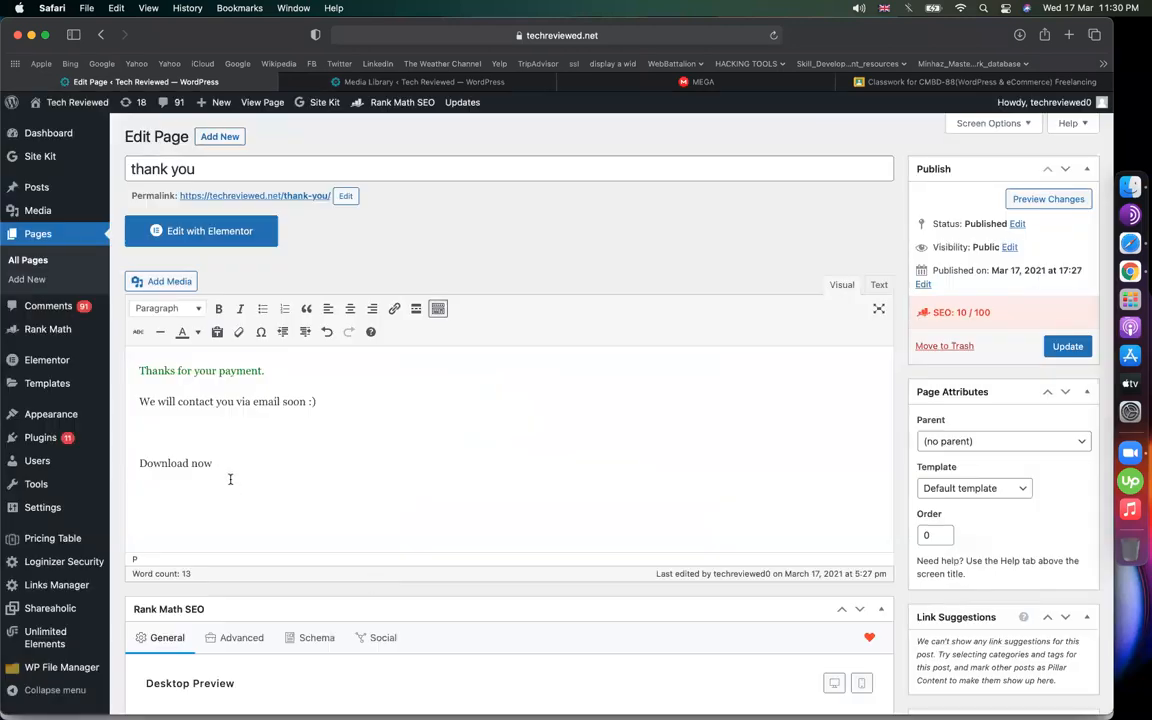
key("shift+super+Left")
left_click(394, 308)
type("Screenshot 2021-03-15 at 8.23.03 PM.png")
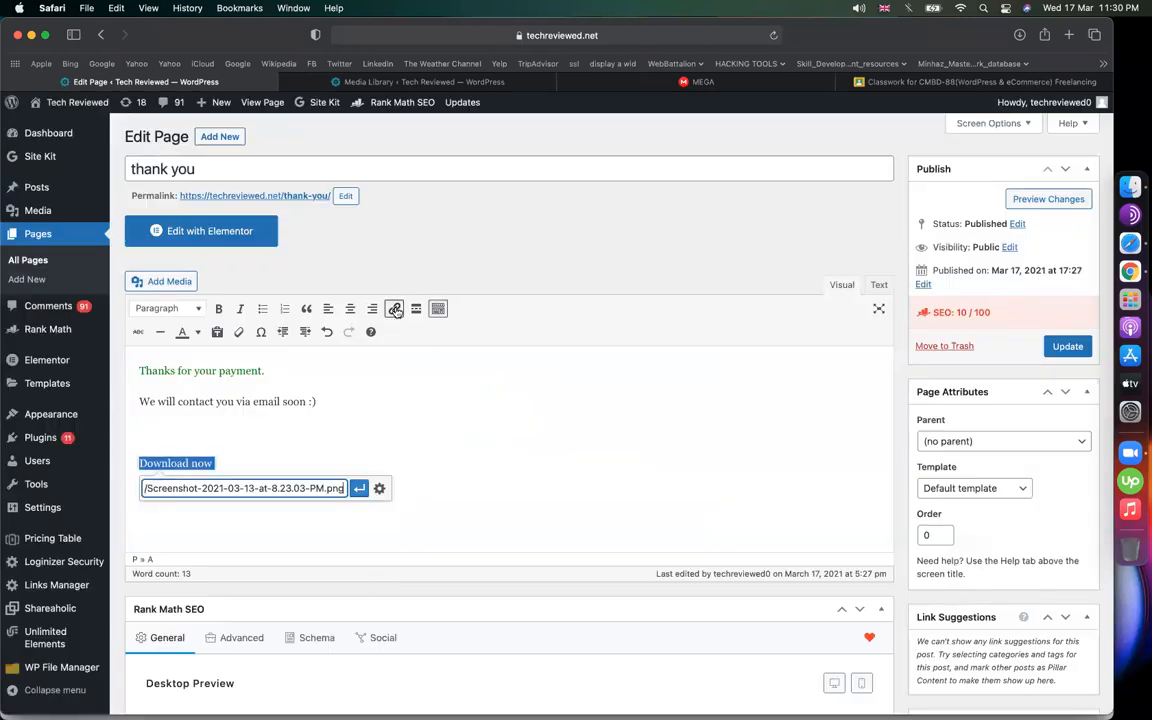
key("Return")
Select the two thank-you message lines twice, clearing the selection each time
left_click(567, 439)
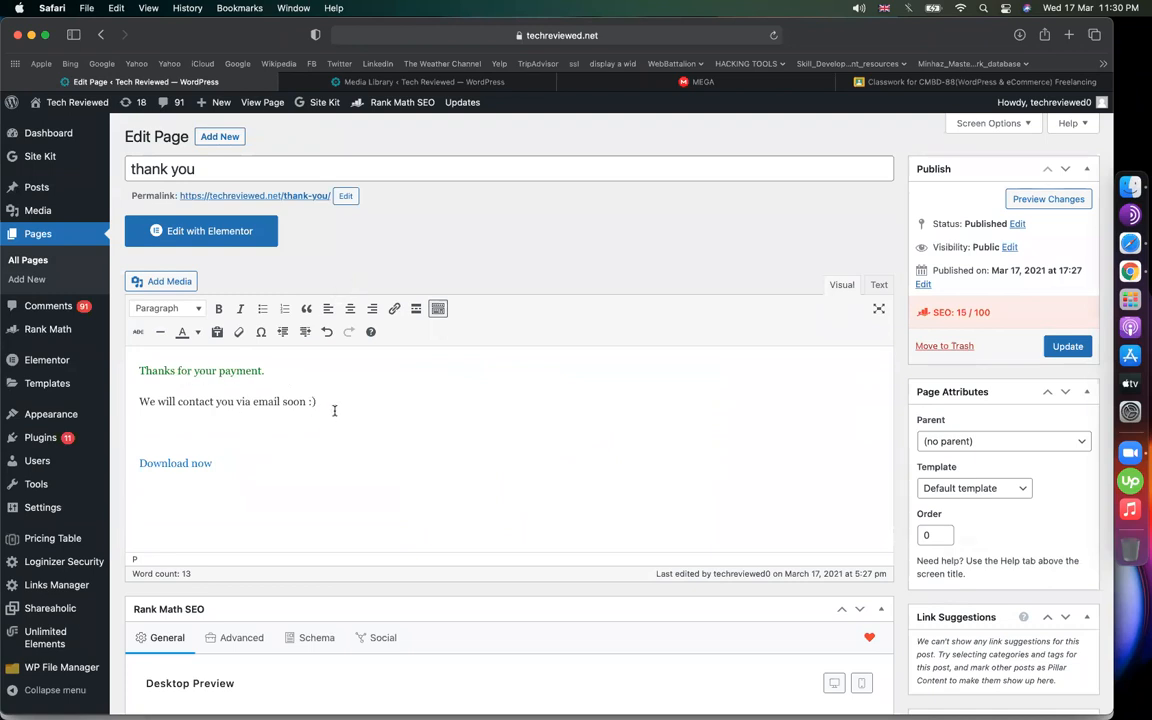
left_click_drag(316, 402, 136, 369)
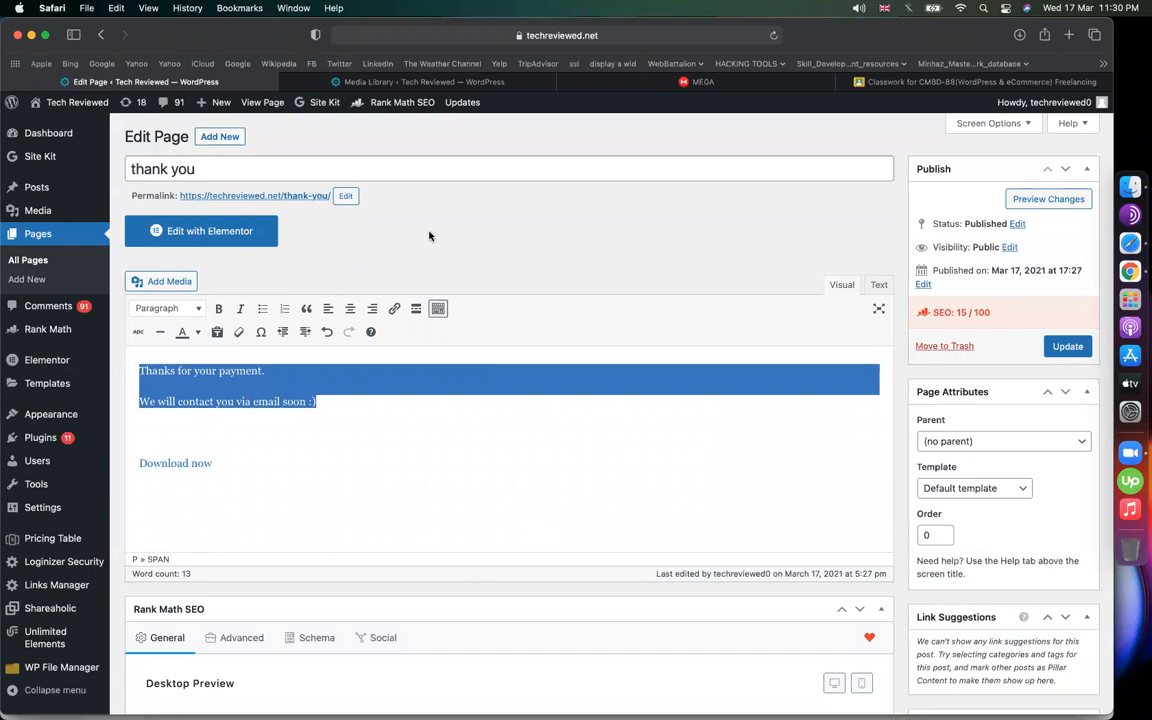
left_click(308, 417)
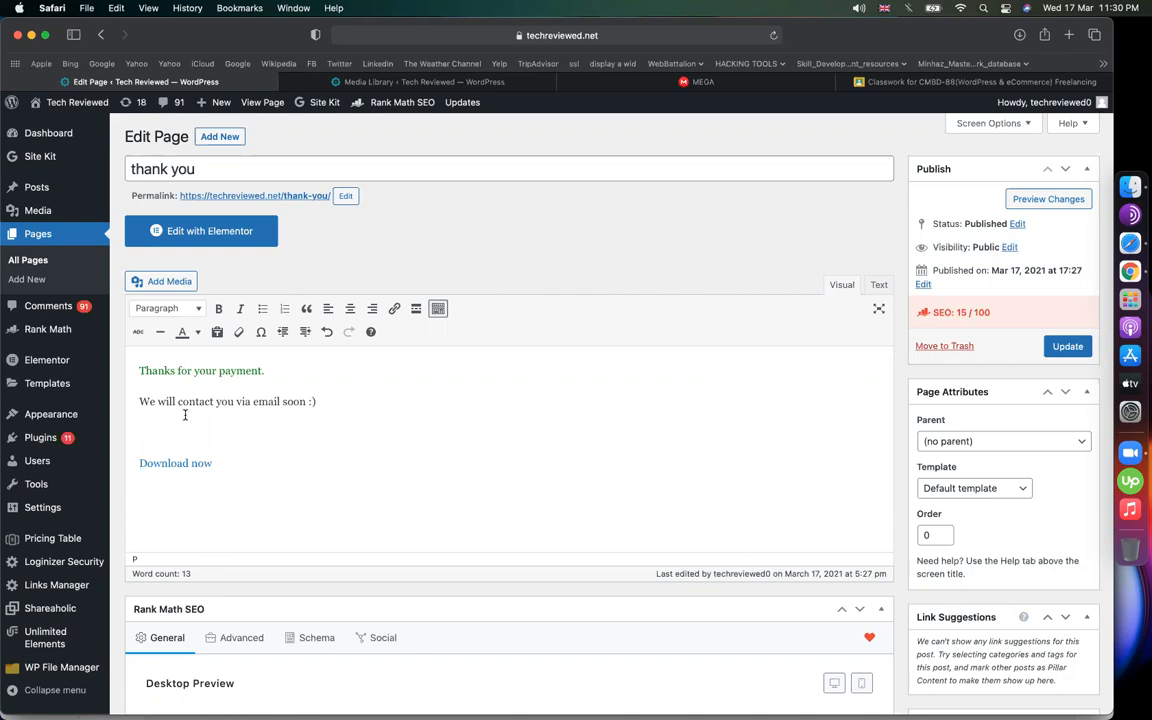
left_click_drag(318, 403, 142, 370)
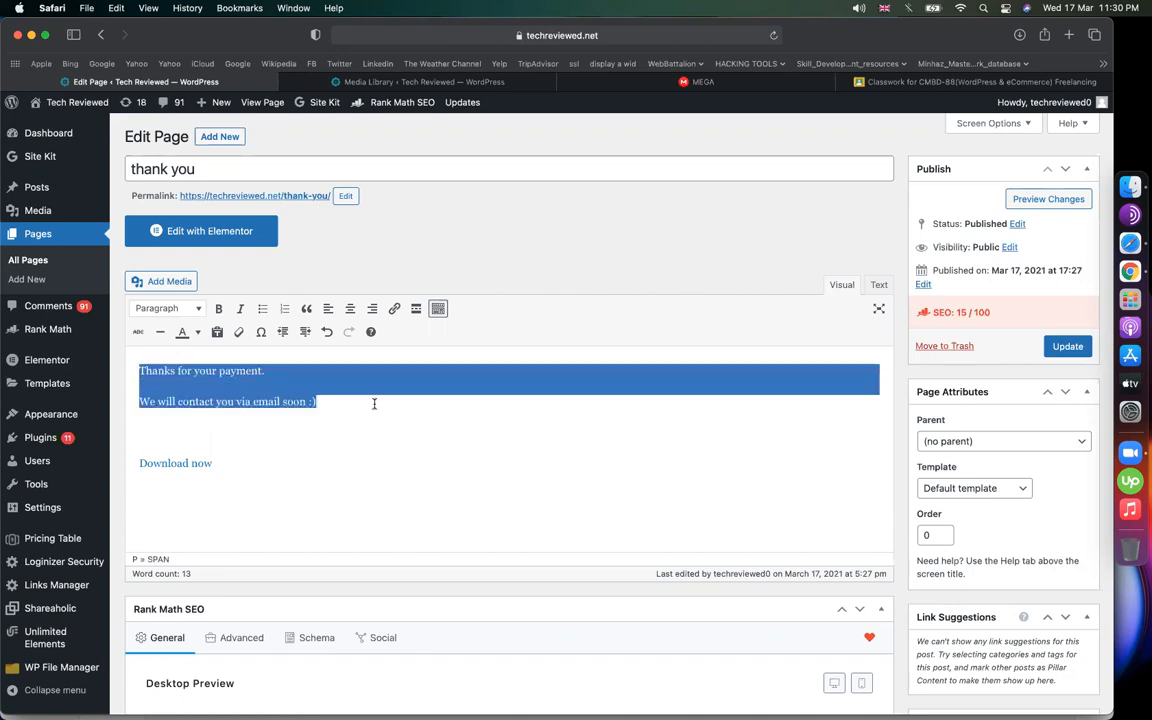
left_click(334, 403)
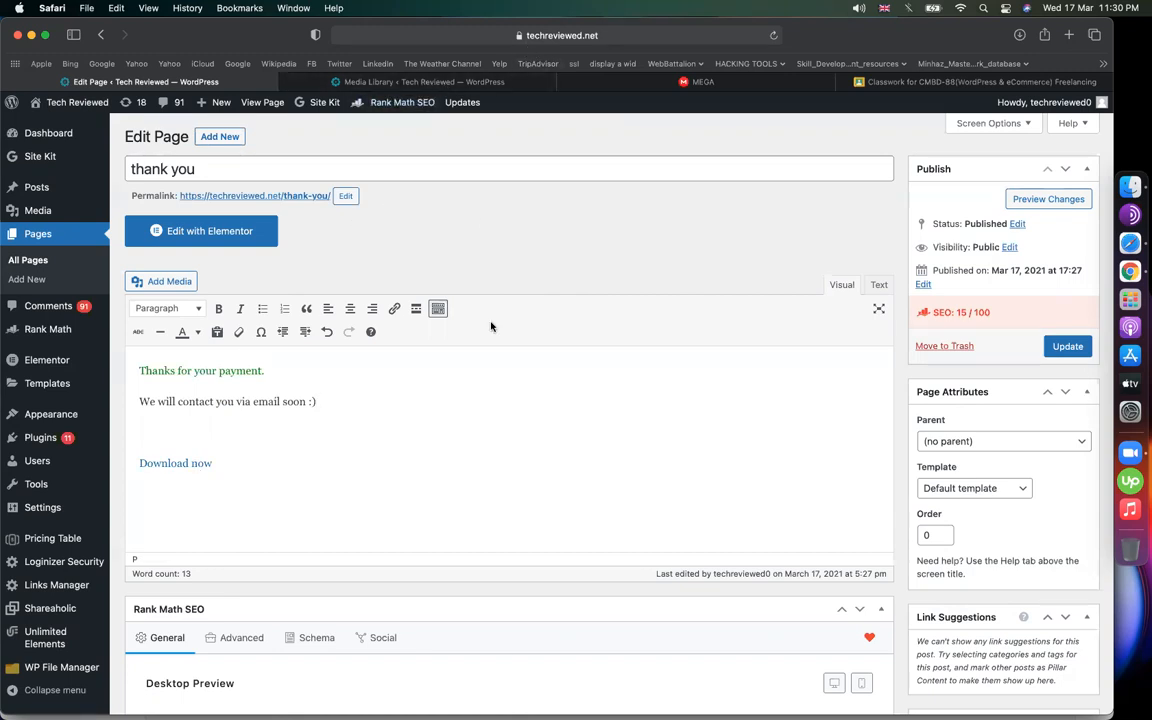
left_click(834, 683)
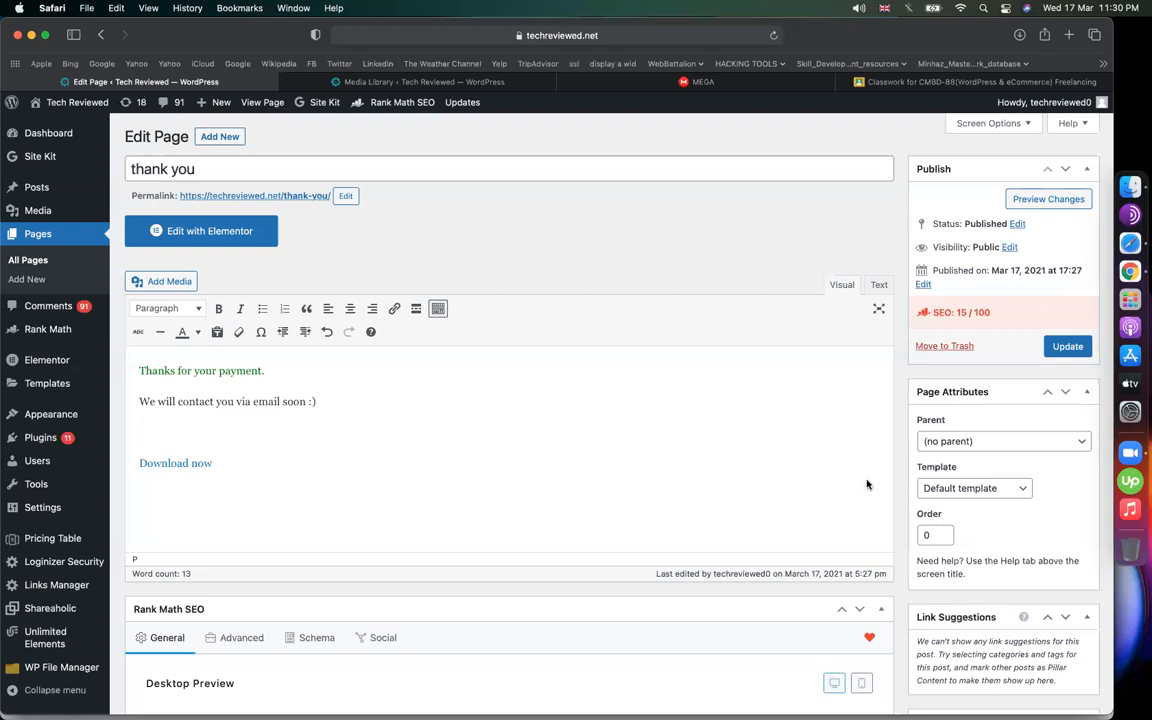